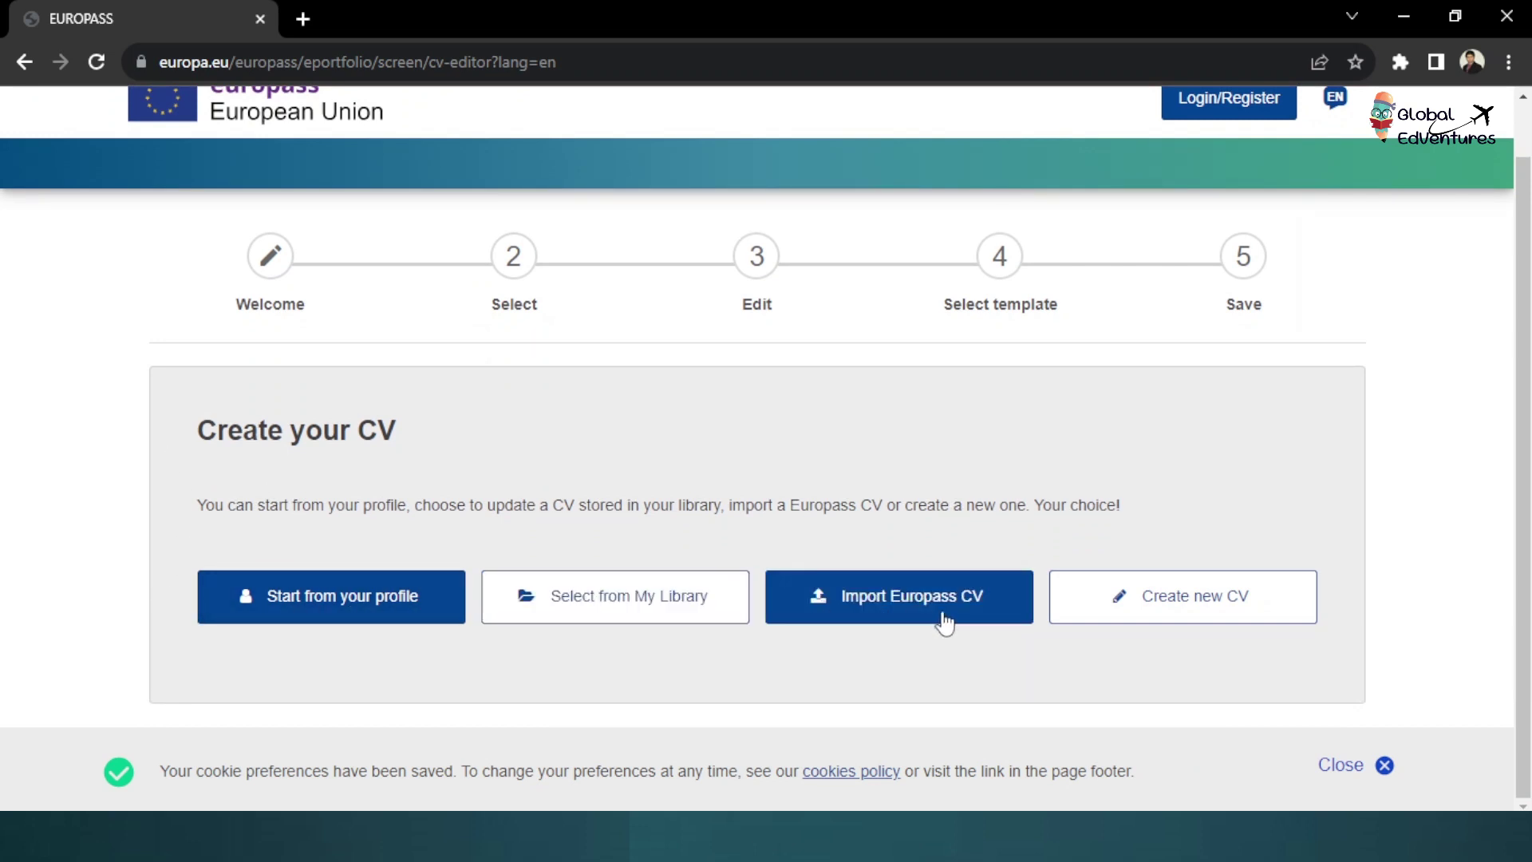
Choose 'Create new CV' to start a blank CV from scratch
click(1193, 619)
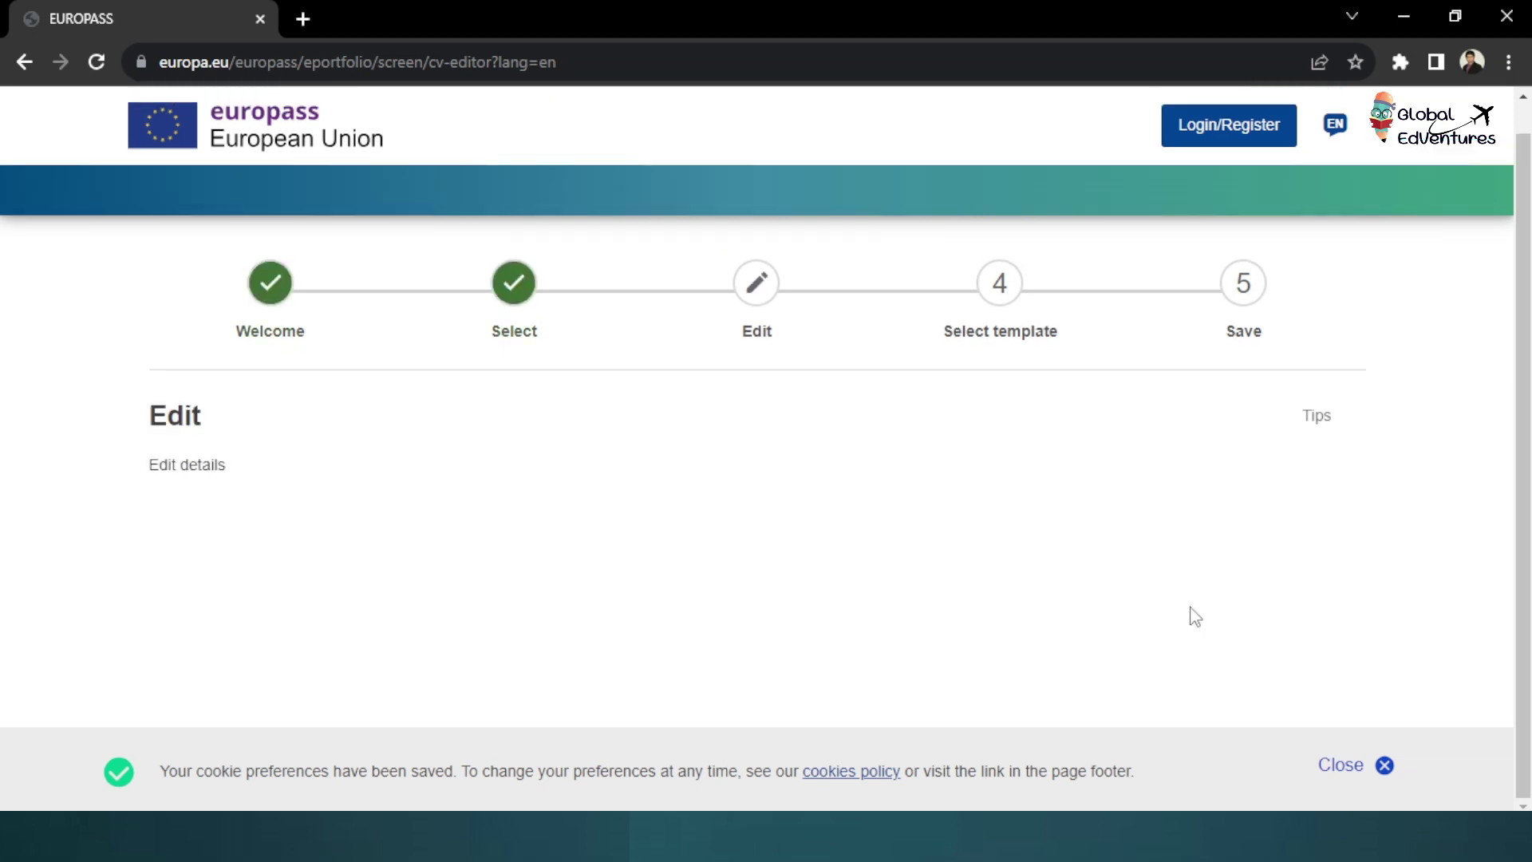
Pick English as the CV language and keep 23/04/2019 as the date format
scroll(757, 480, down, 2)
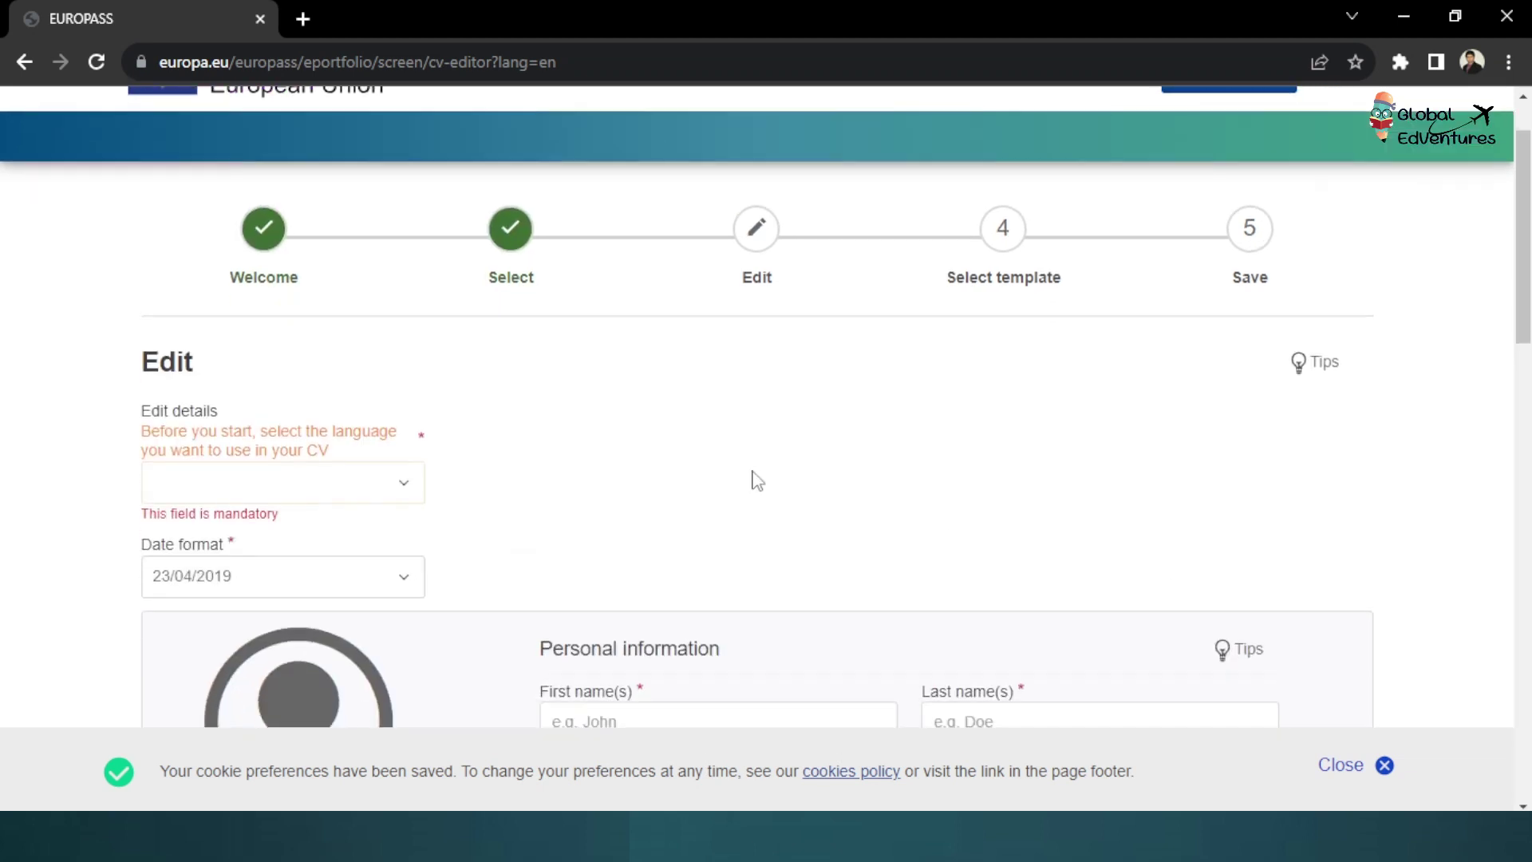
scroll(757, 480, up, 2)
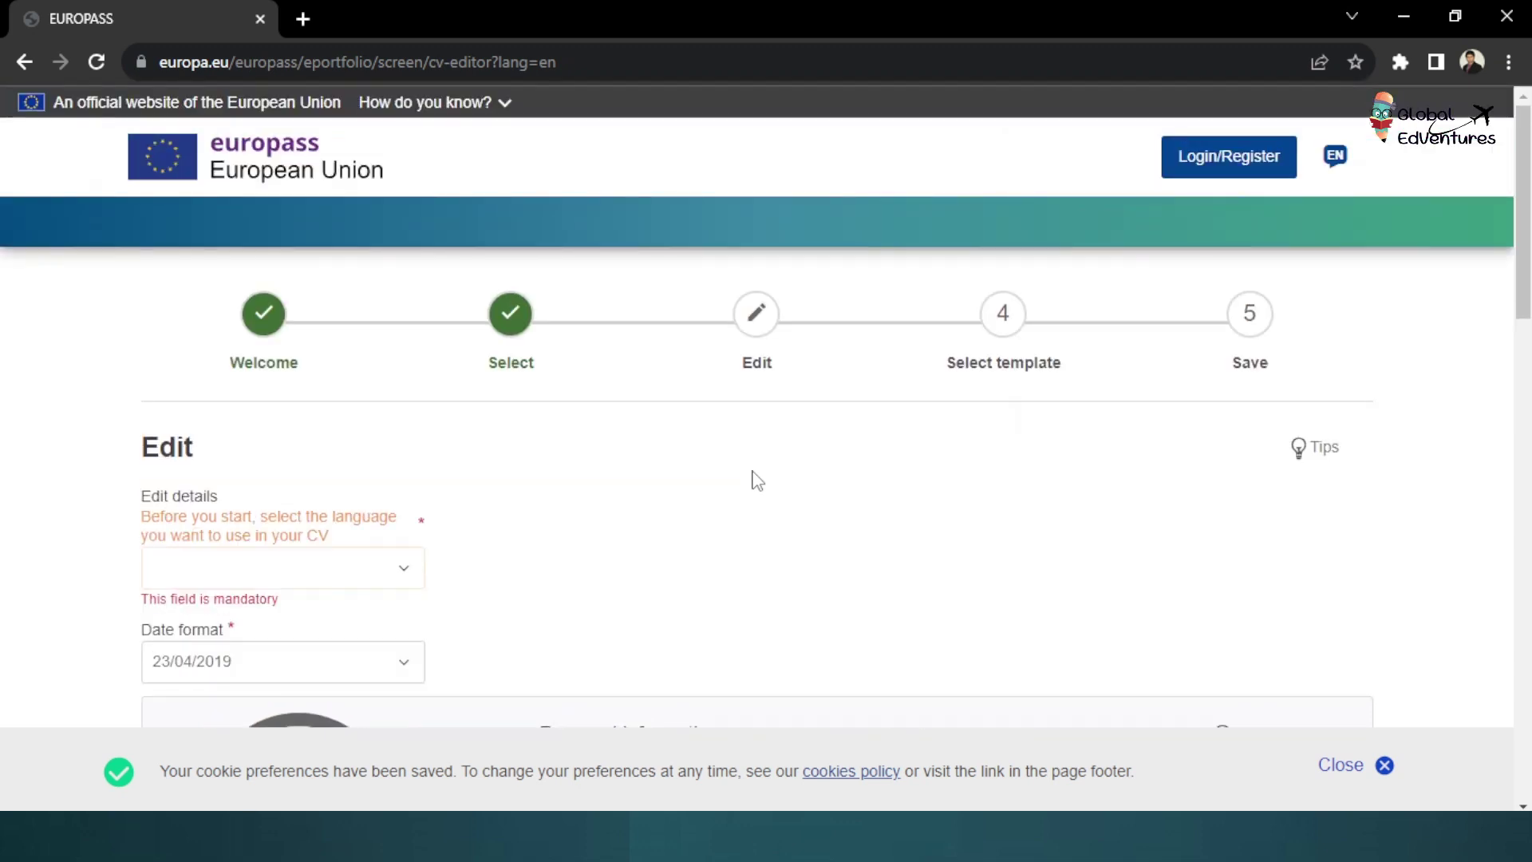
scroll(757, 480, down, 2)
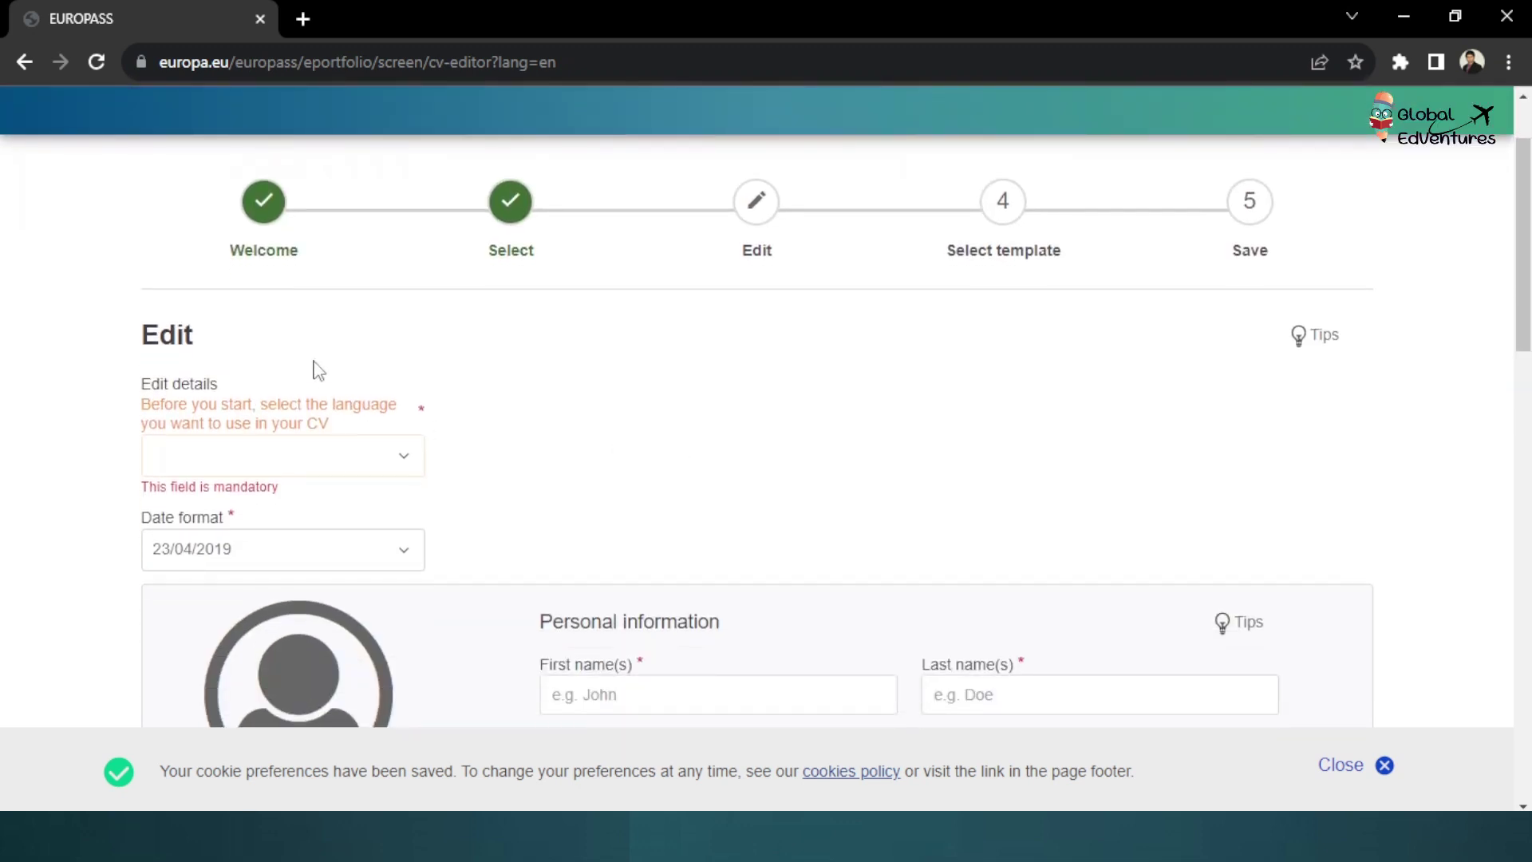
scroll(115, 415, down, 1)
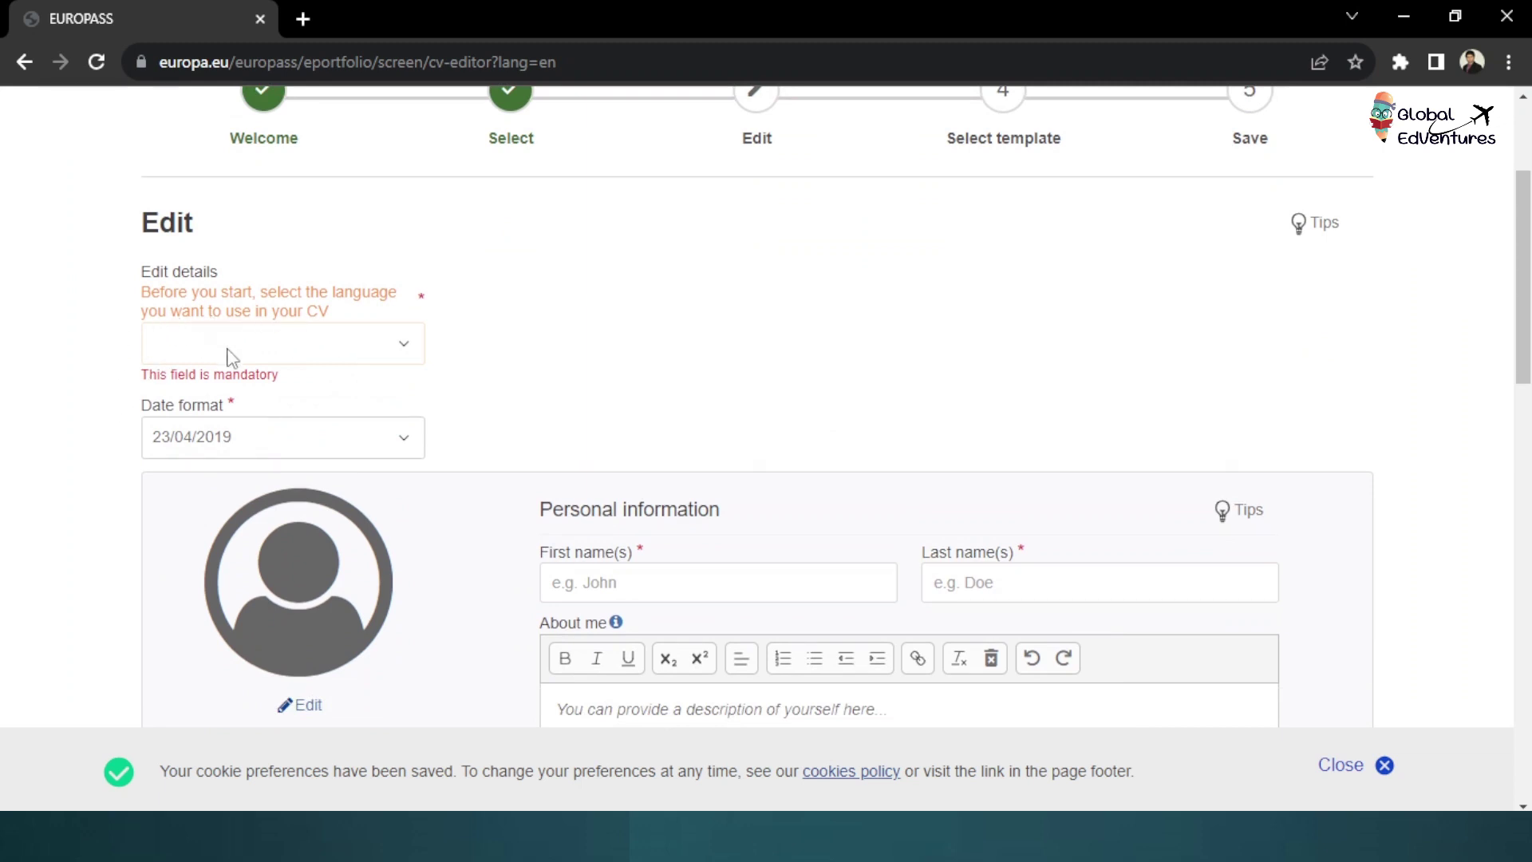
click(300, 356)
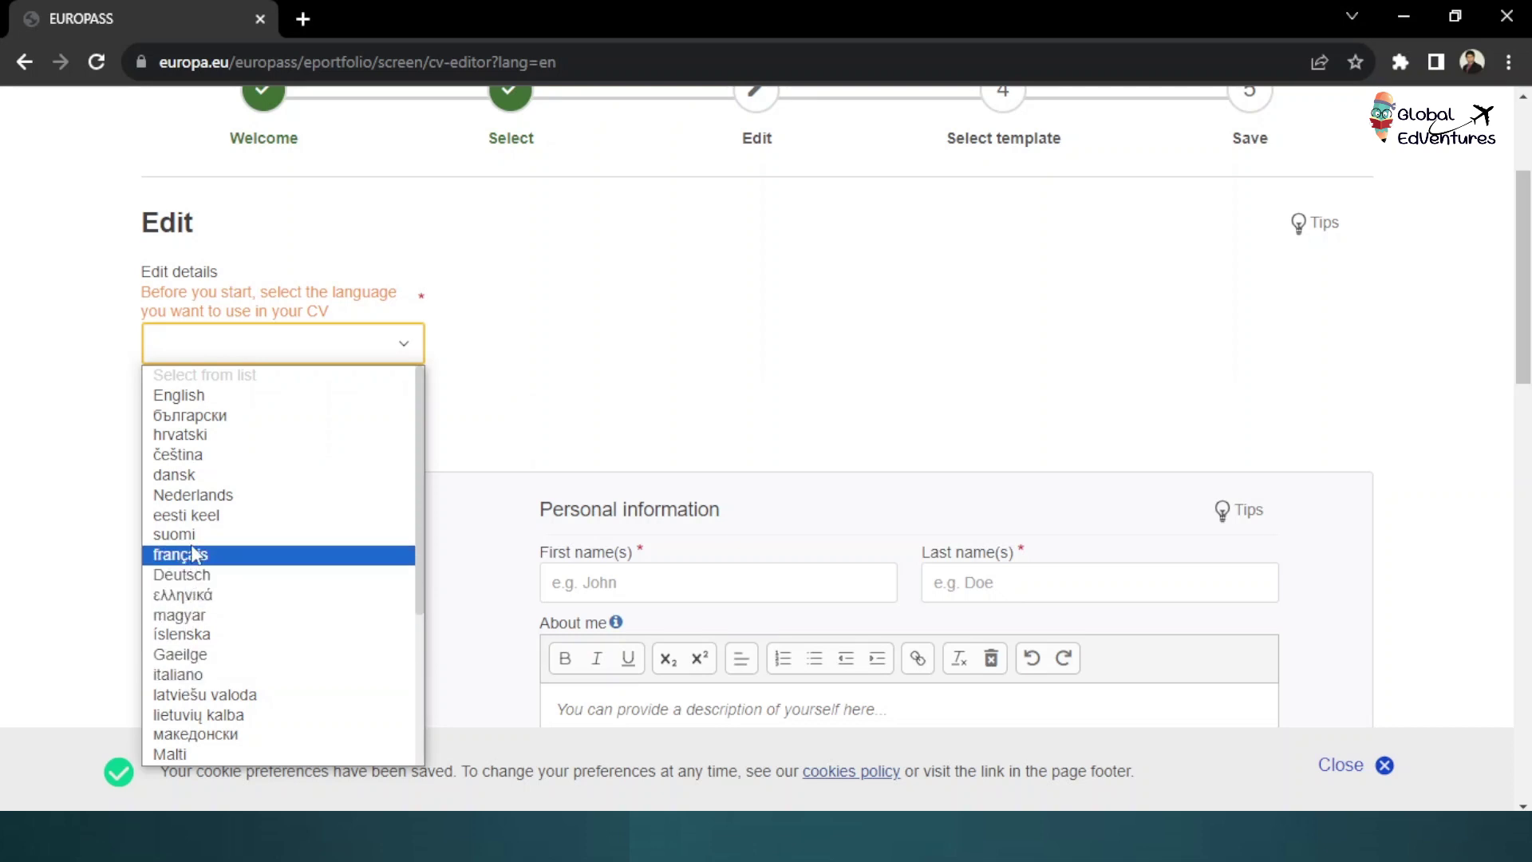
scroll(224, 595, down, 3)
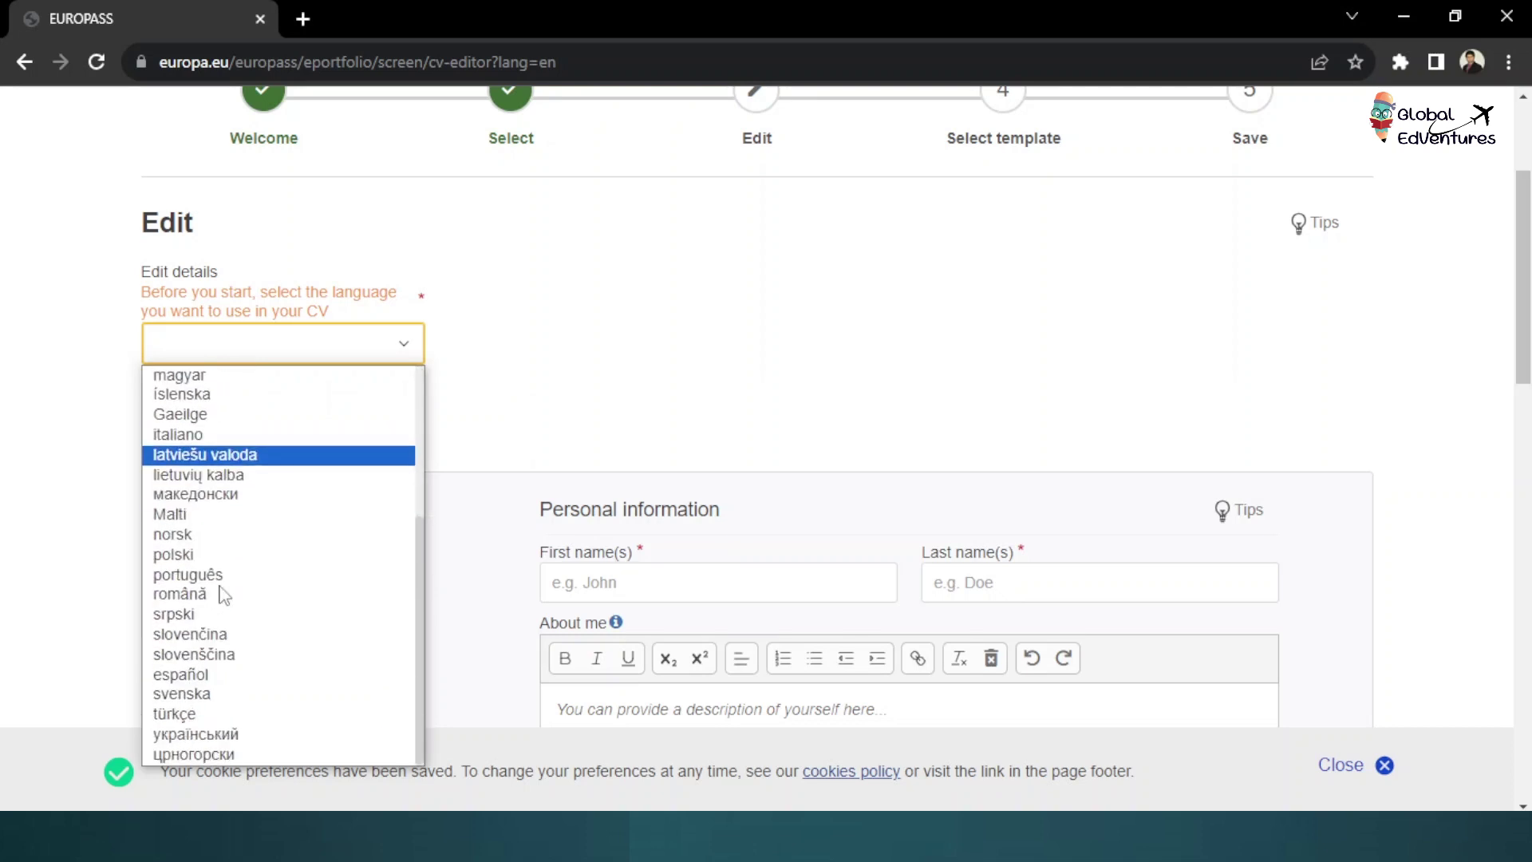
scroll(222, 594, up, 3)
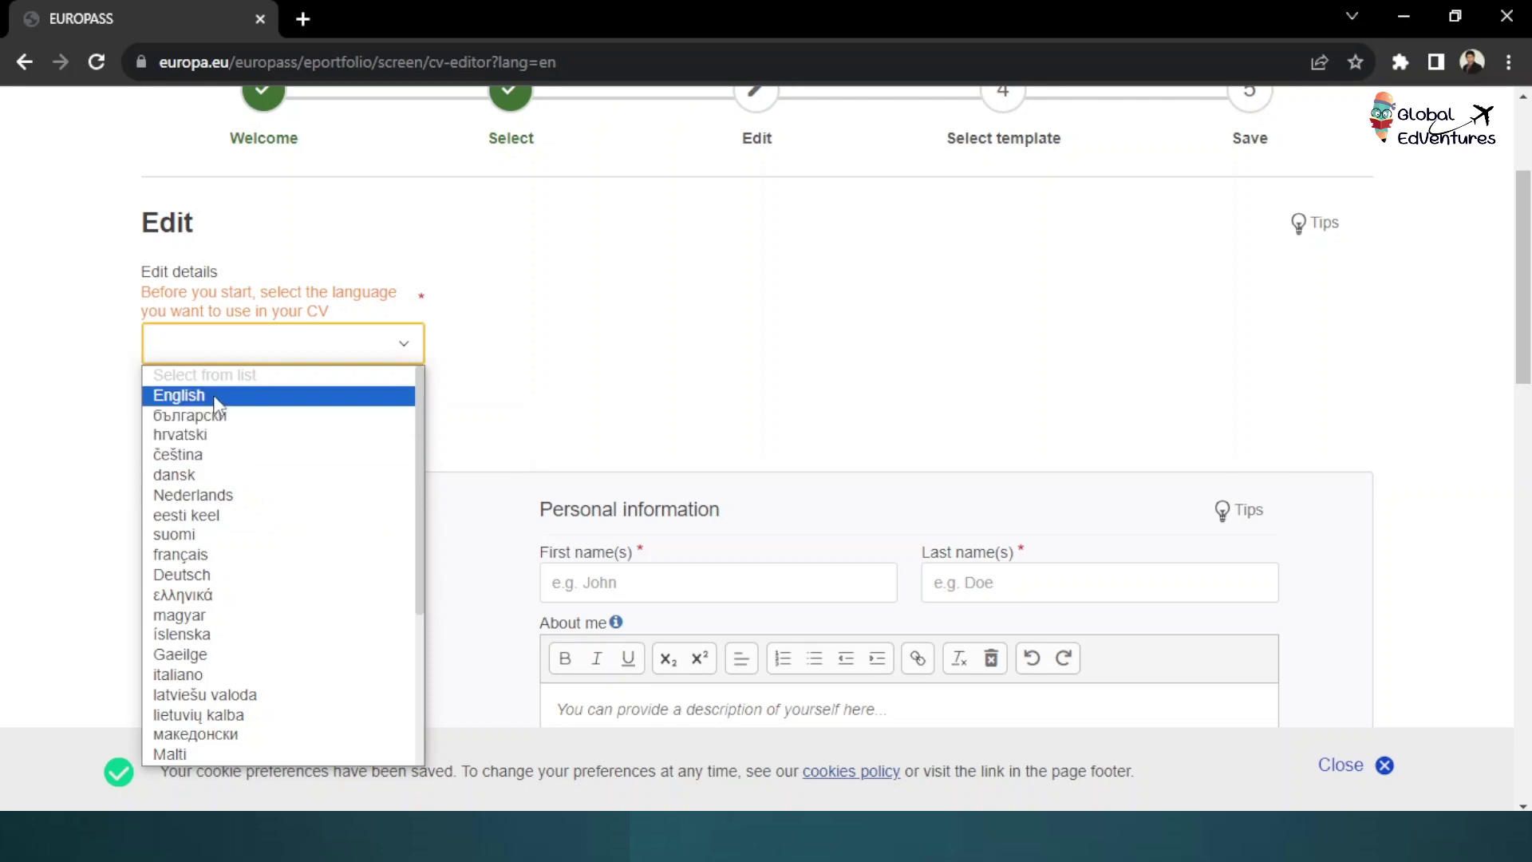
click(220, 397)
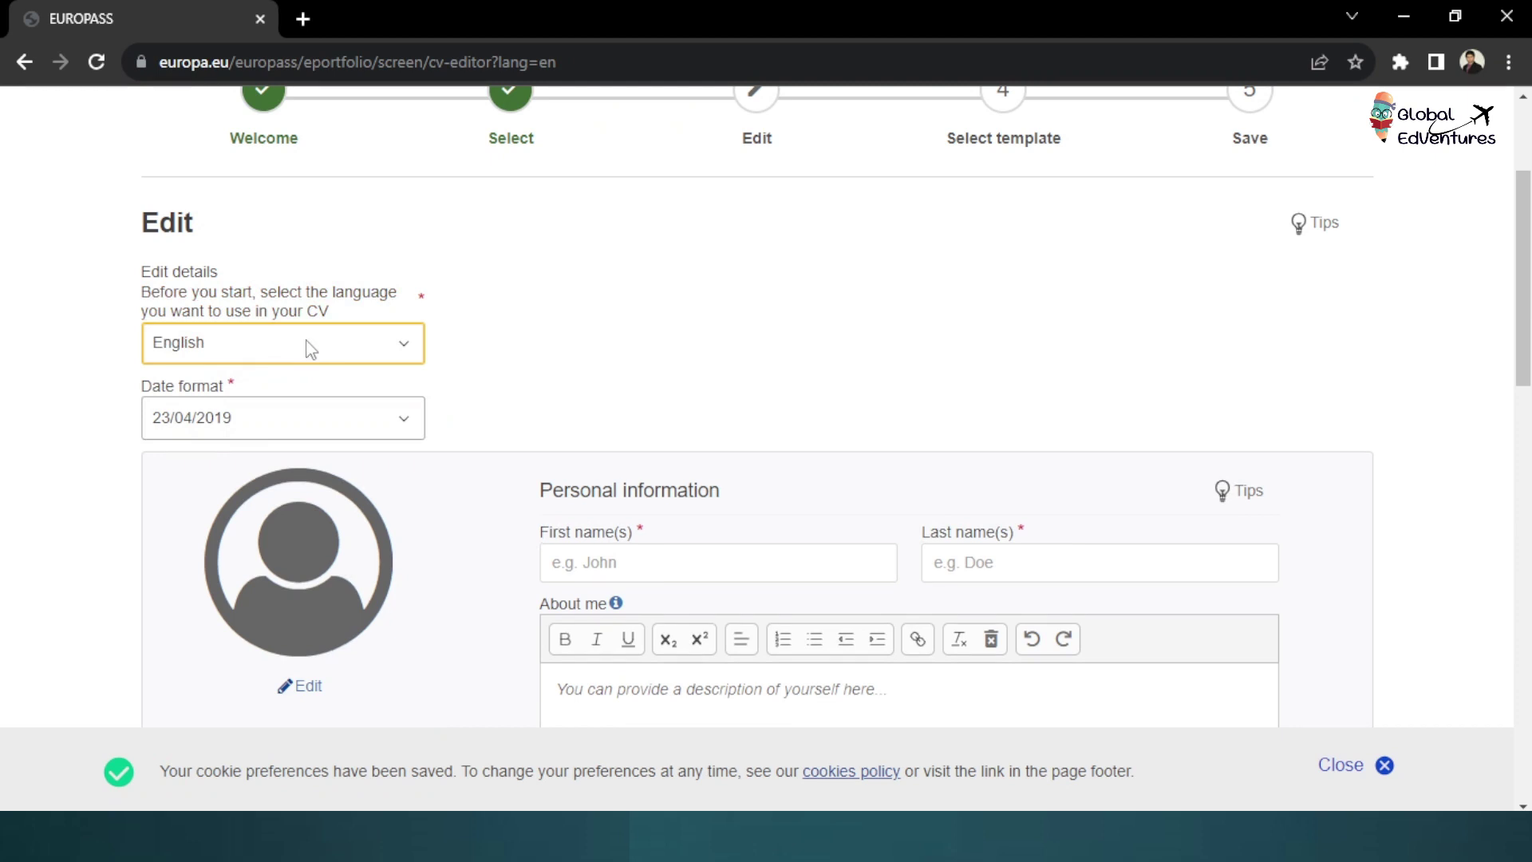
click(291, 425)
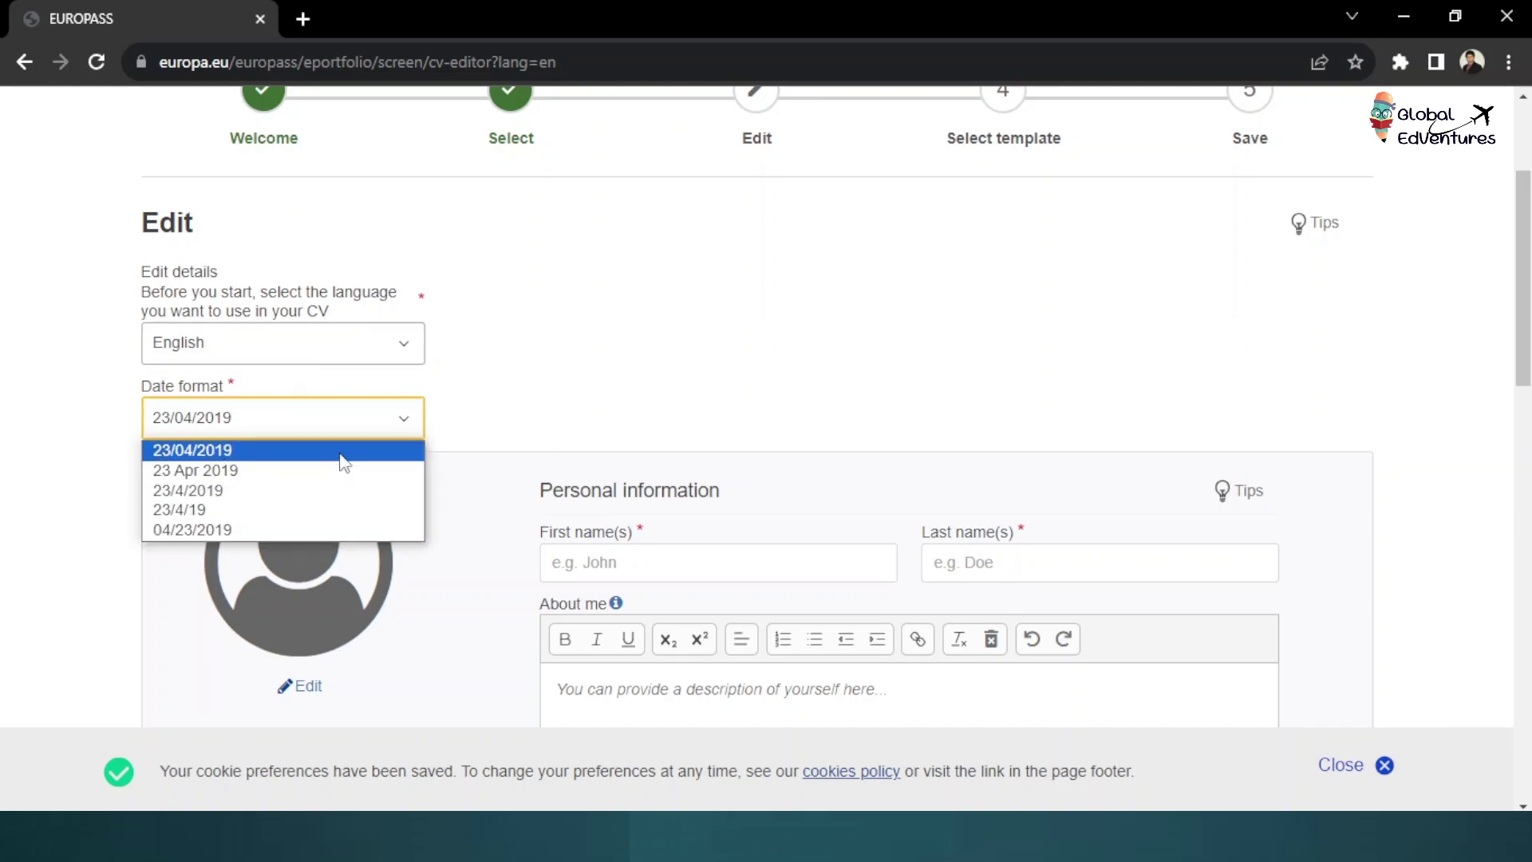
click(208, 454)
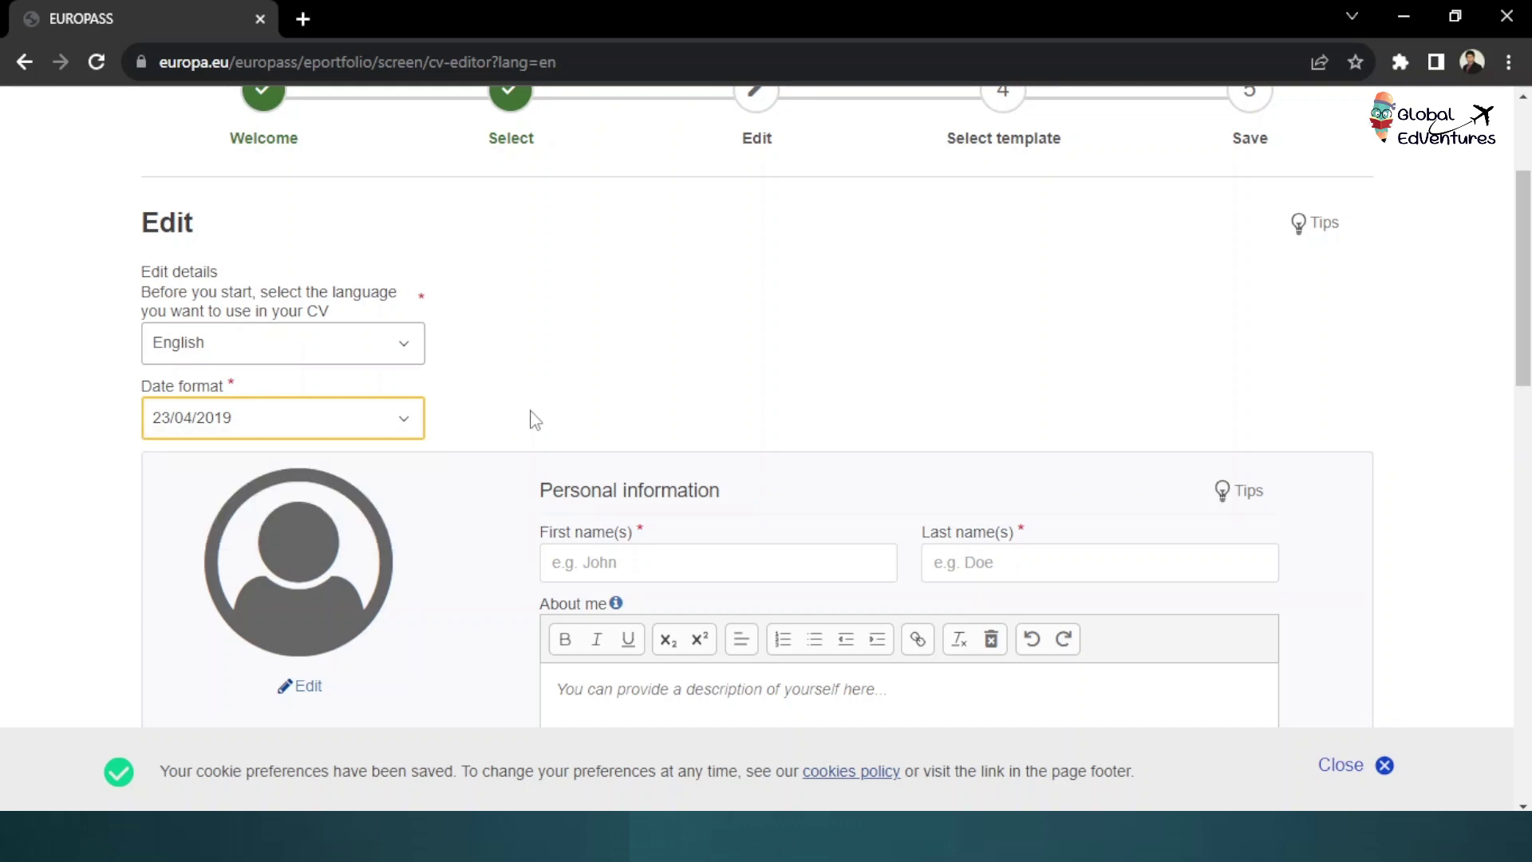
scroll(535, 420, down, 1)
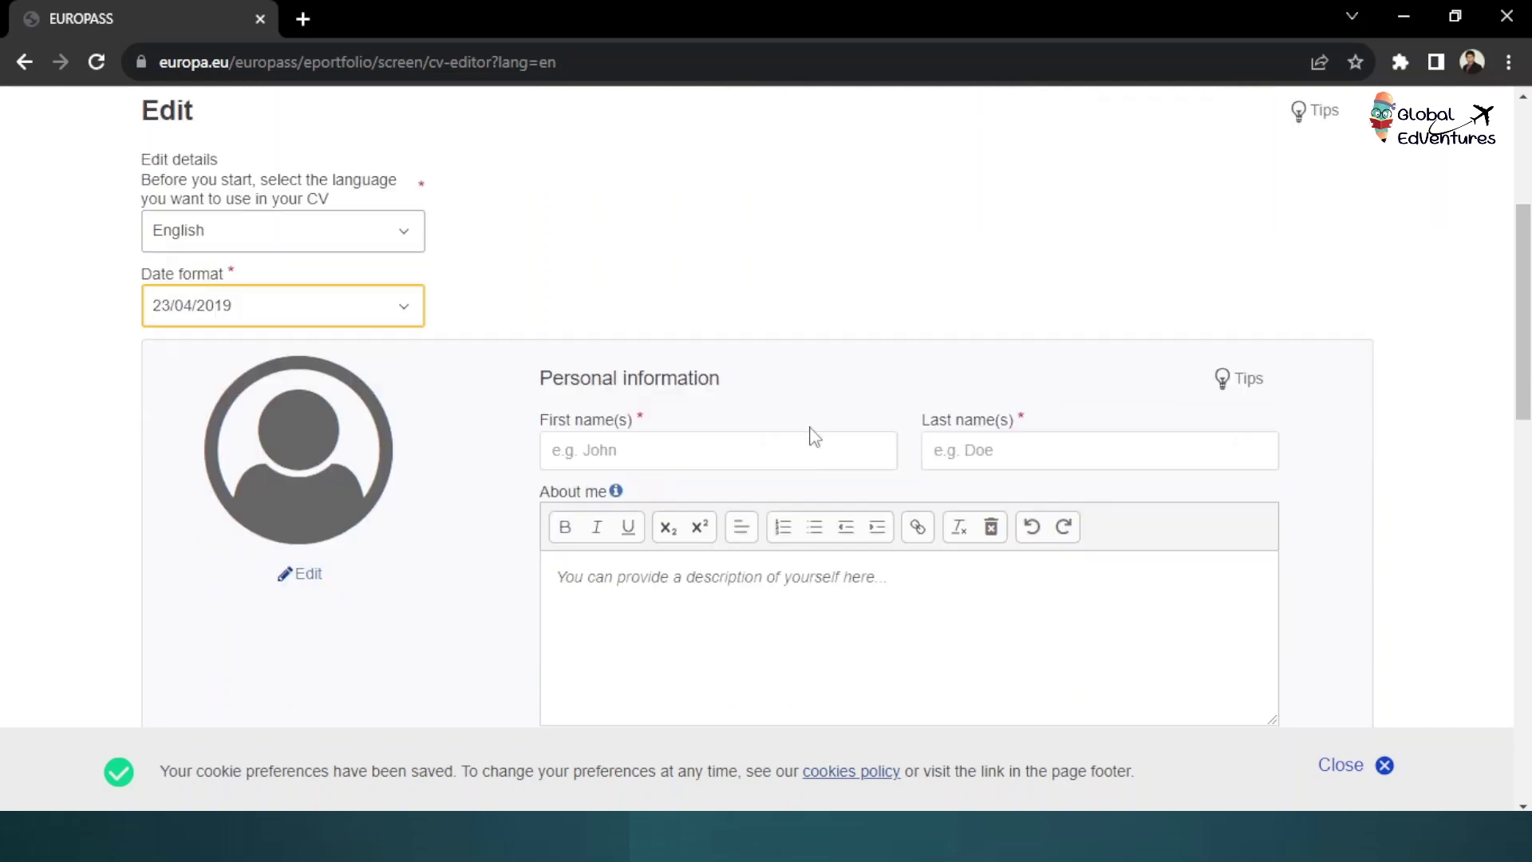
Enter the person's first name and last name in the personal information form
click(610, 451)
text(M)
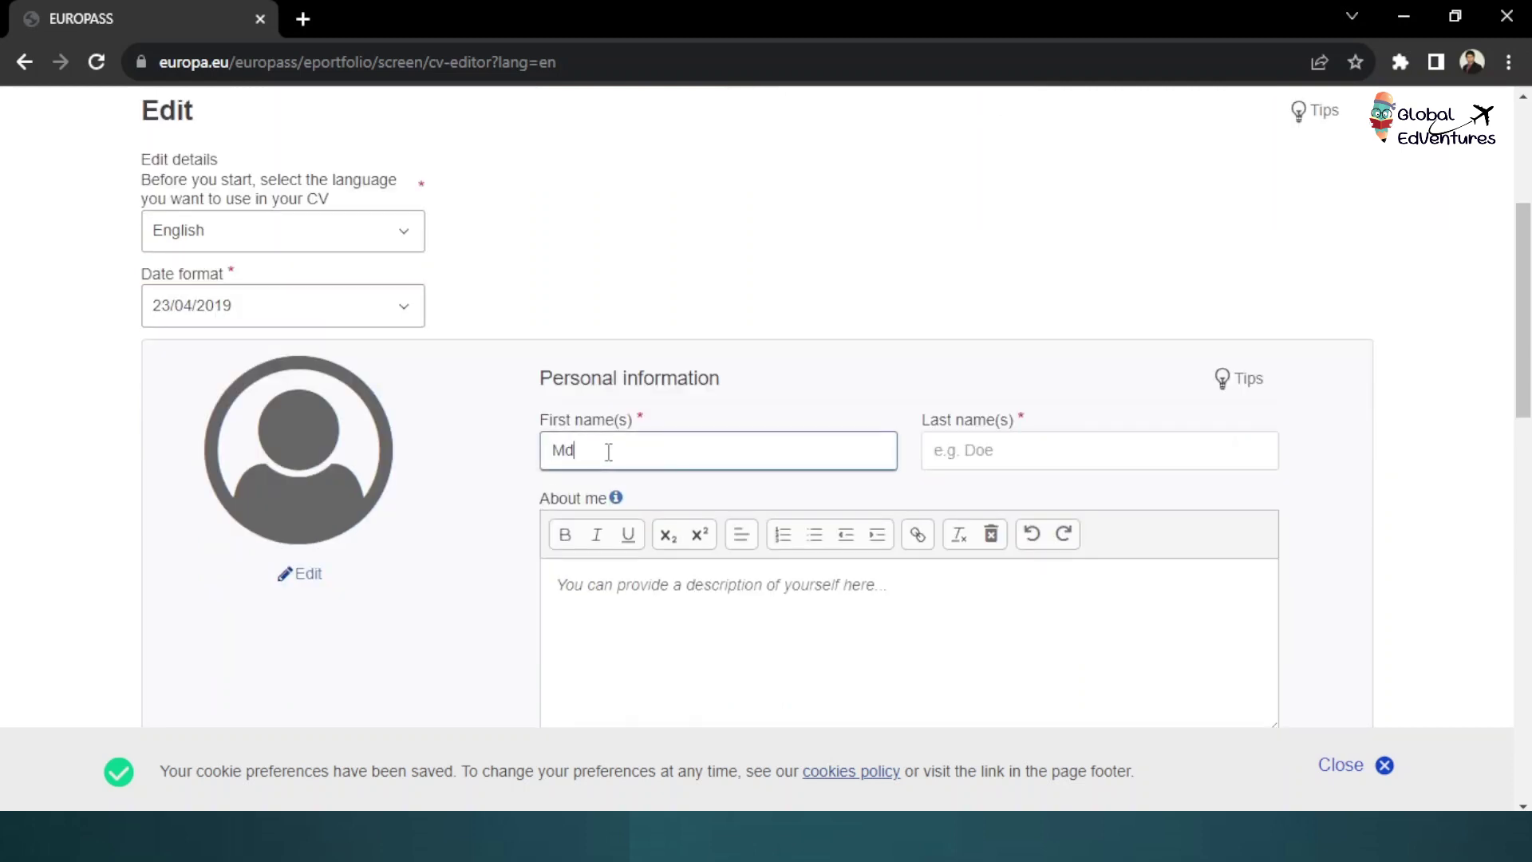
text(d)
click(968, 457)
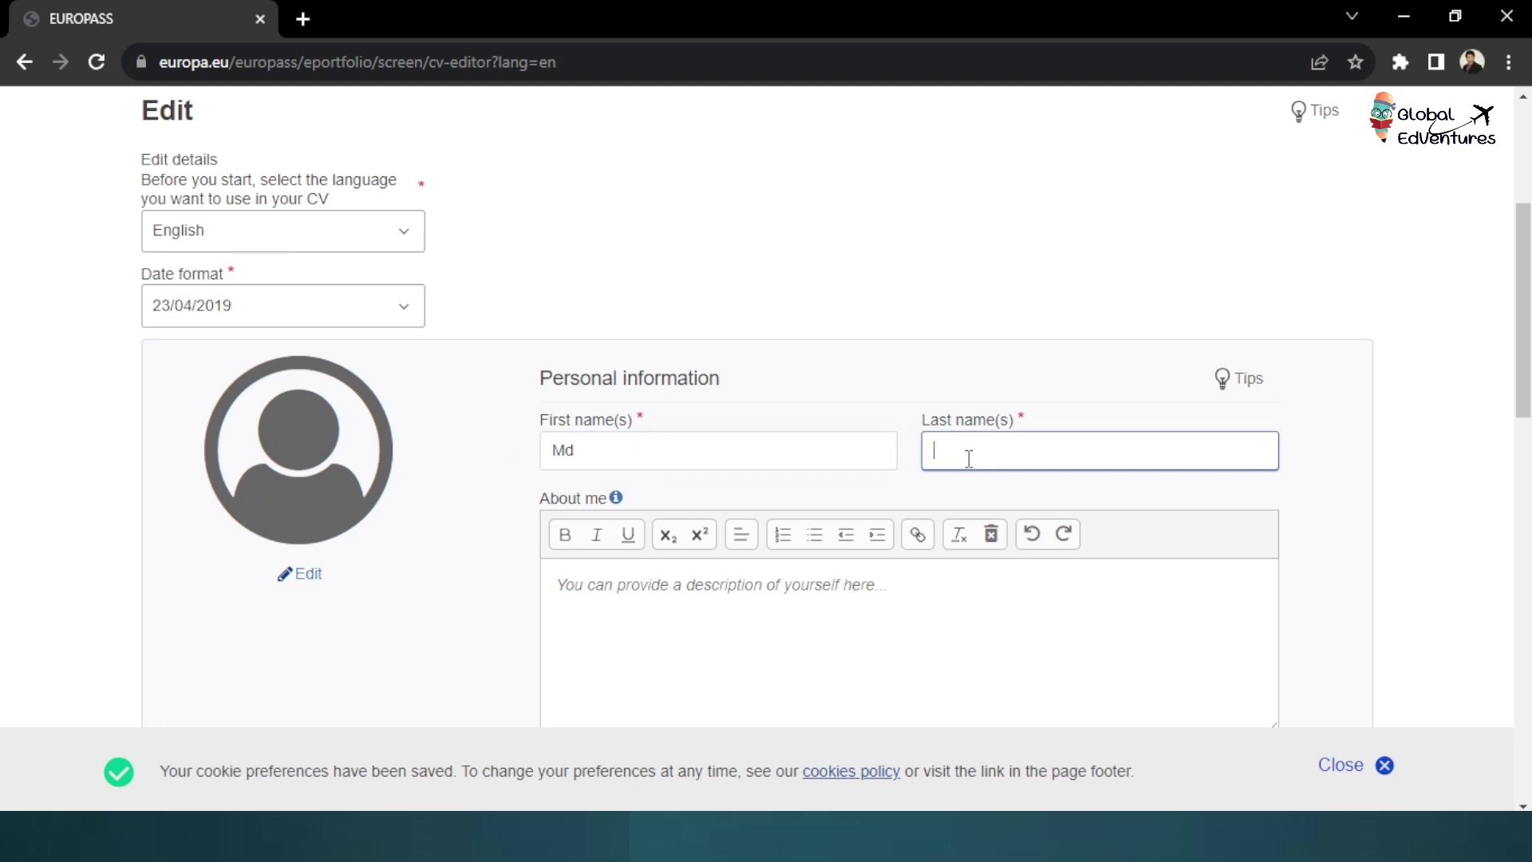
text(Jaman)
scroll(694, 515, down, 1)
click(649, 489)
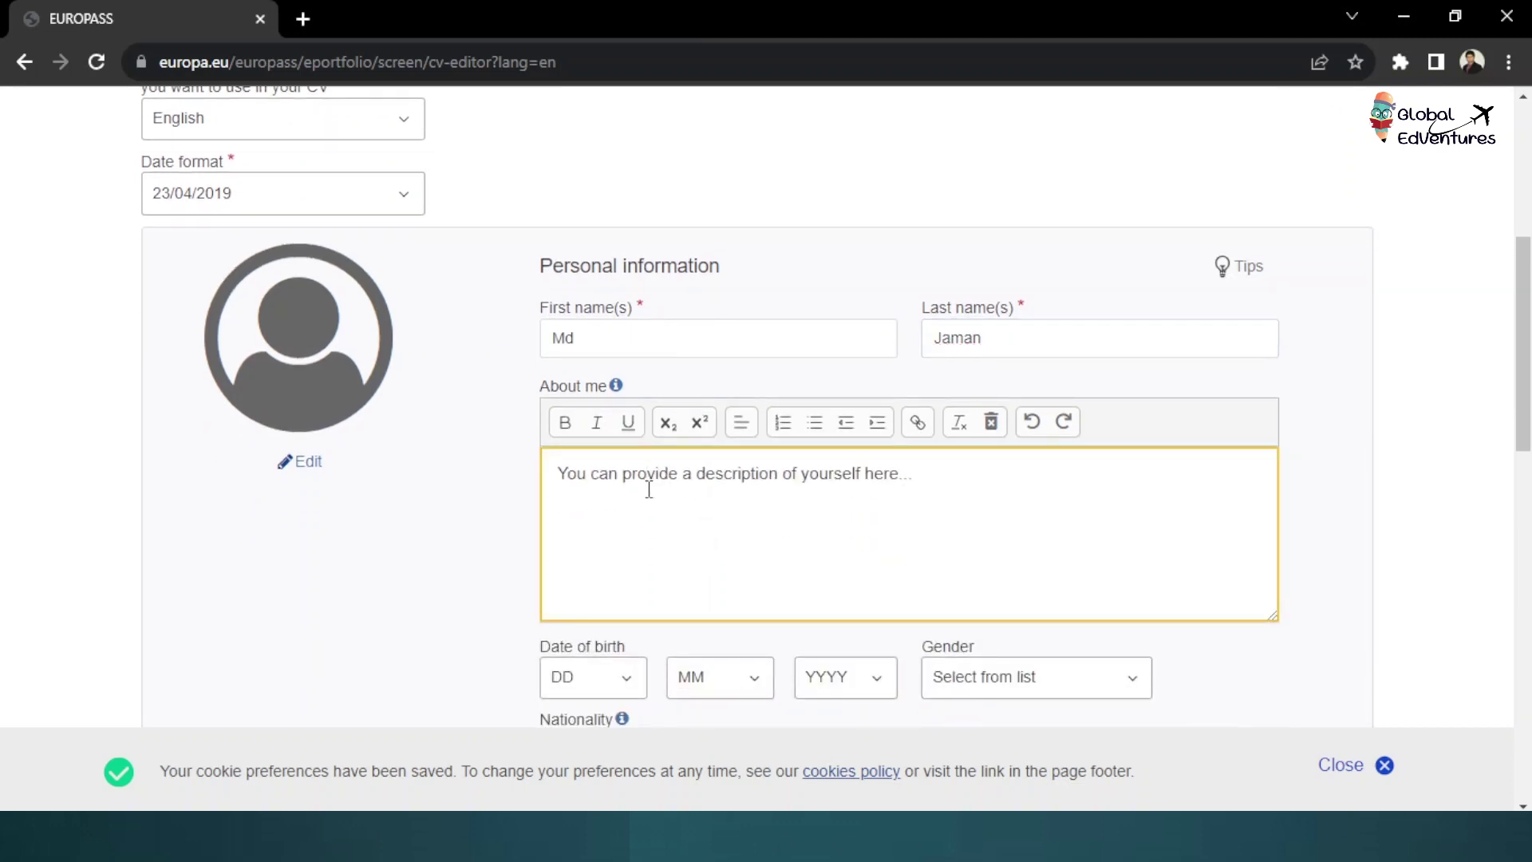
scroll(649, 490, down, 1)
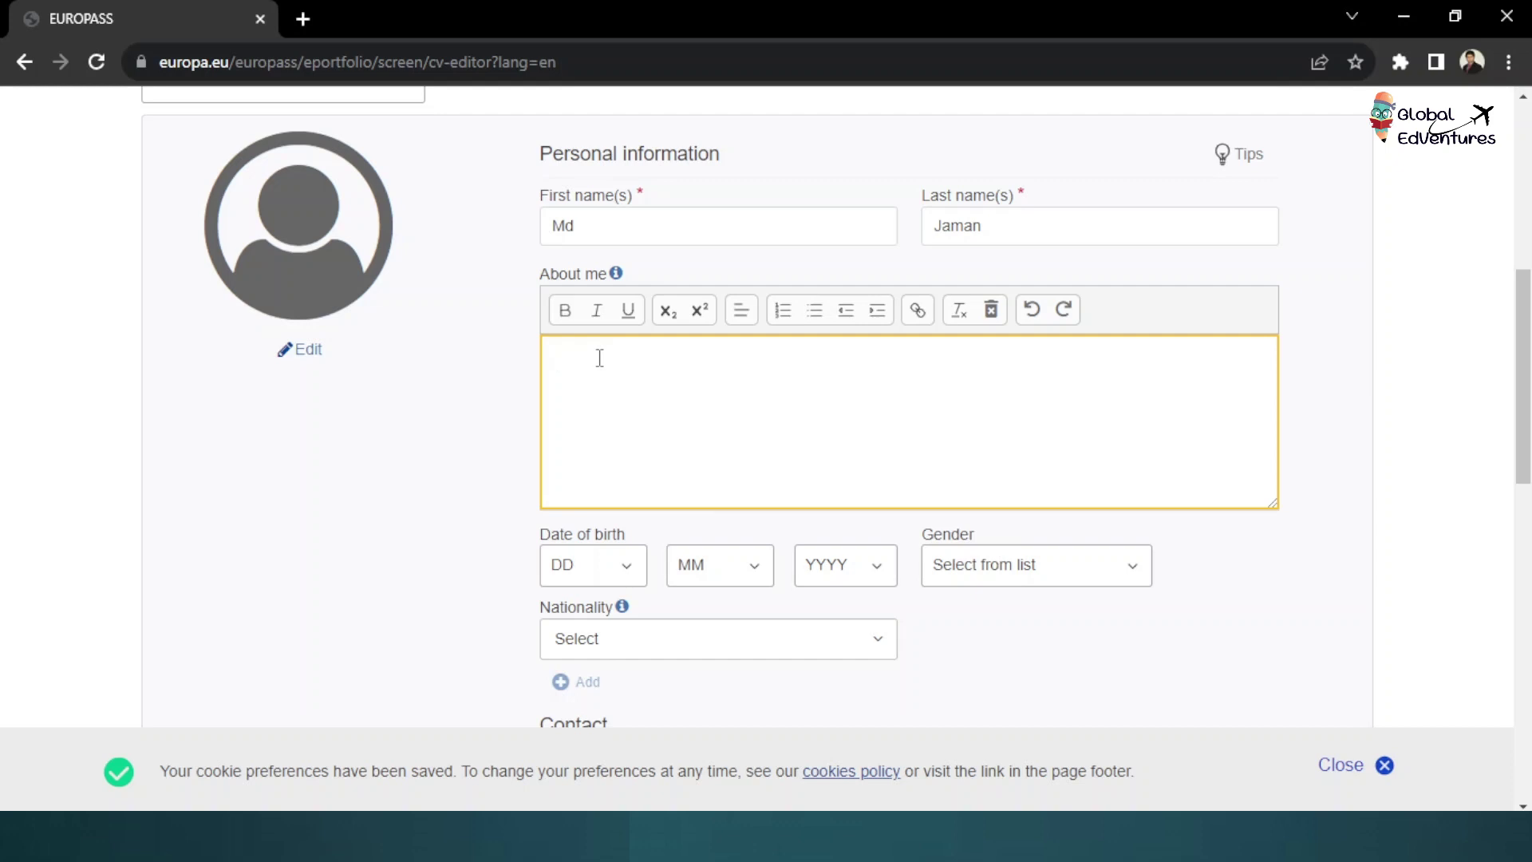
scroll(599, 367, down, 1)
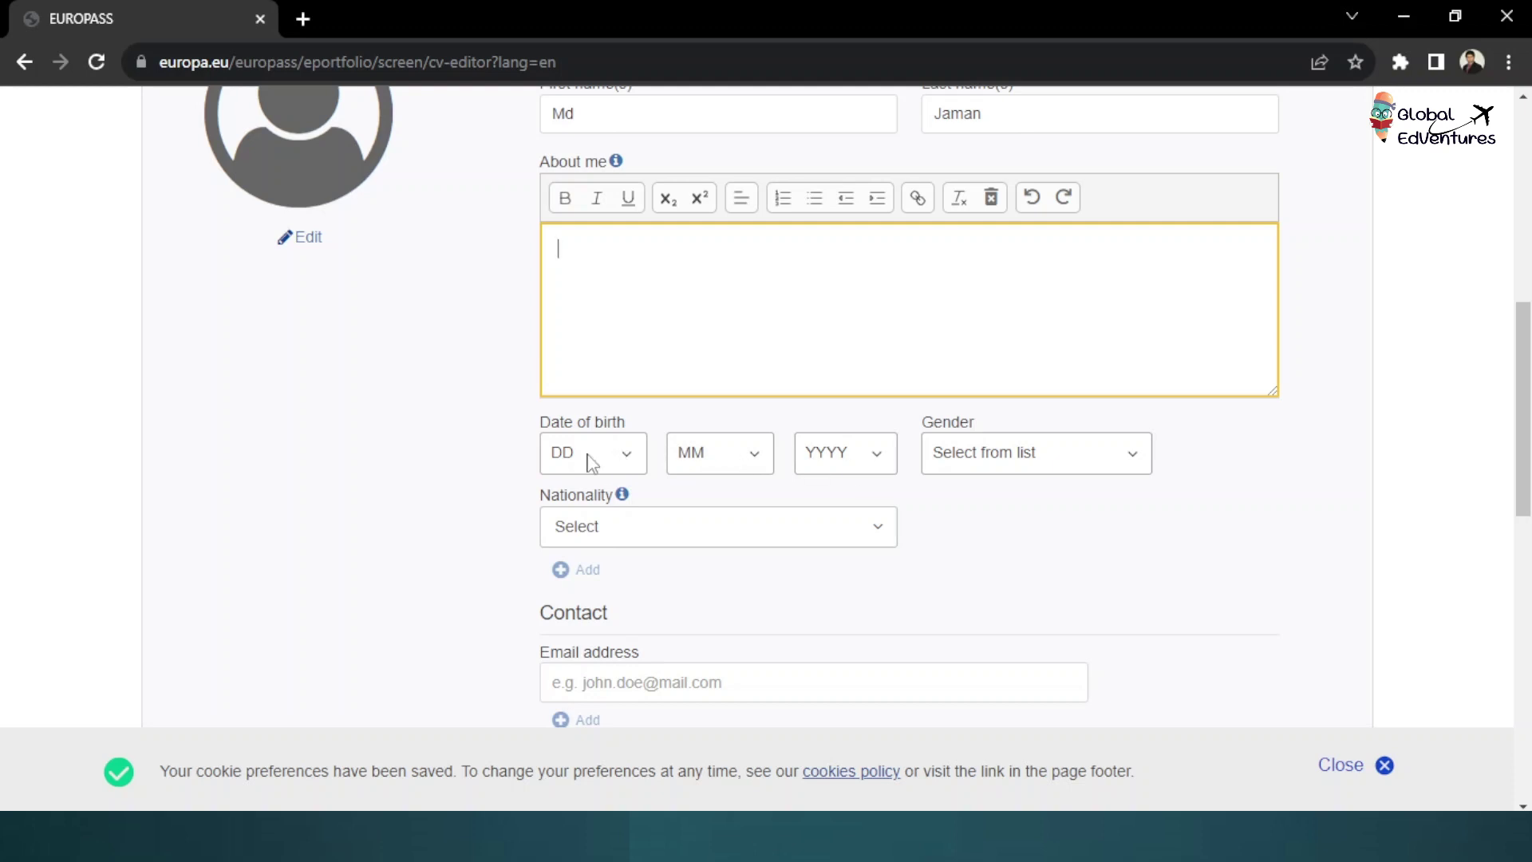
click(592, 461)
click(576, 80)
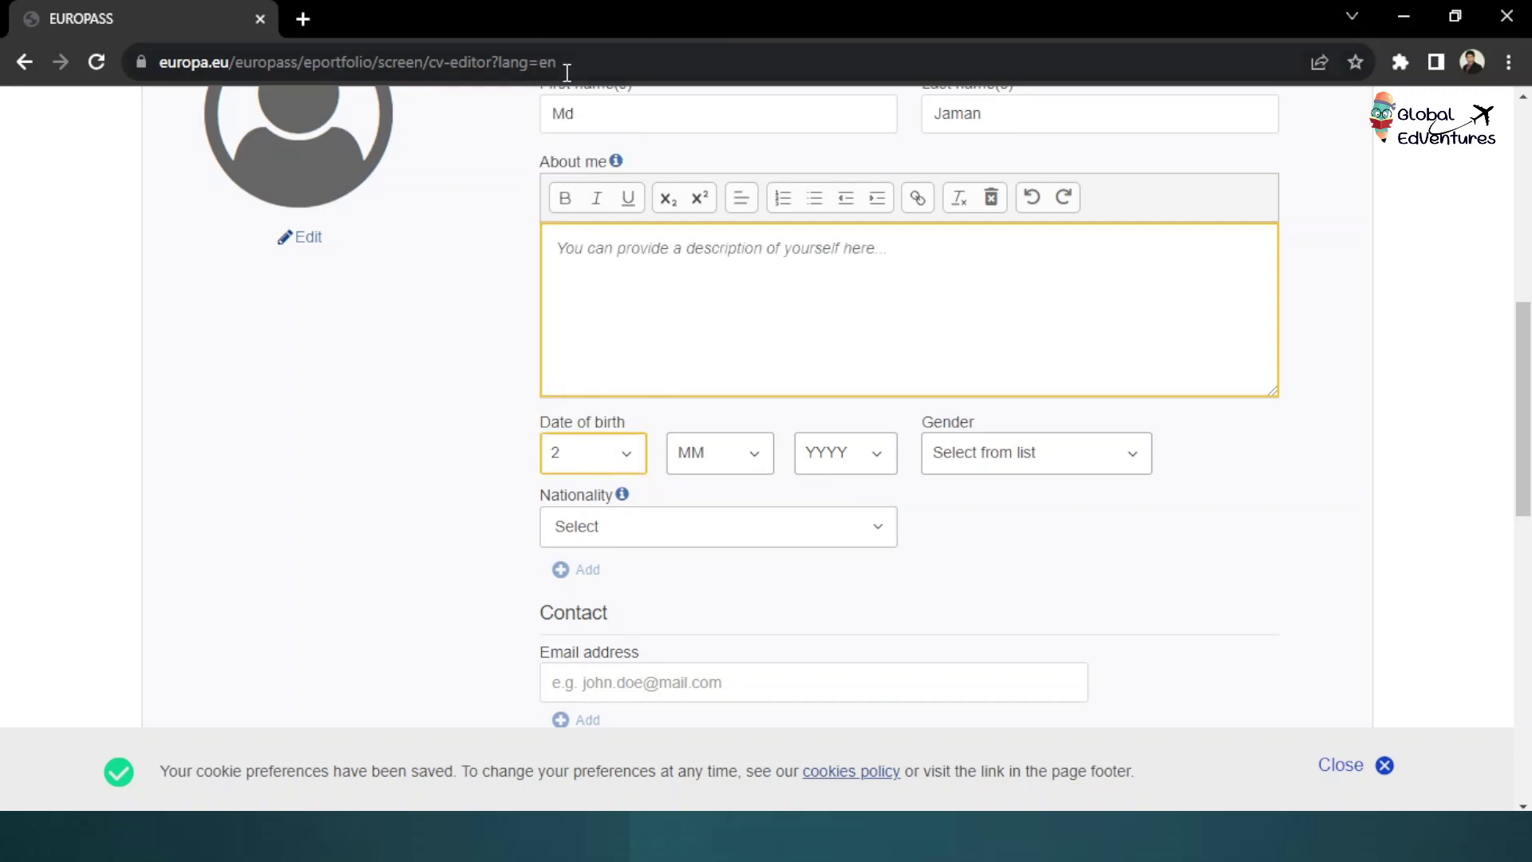
click(699, 456)
click(708, 544)
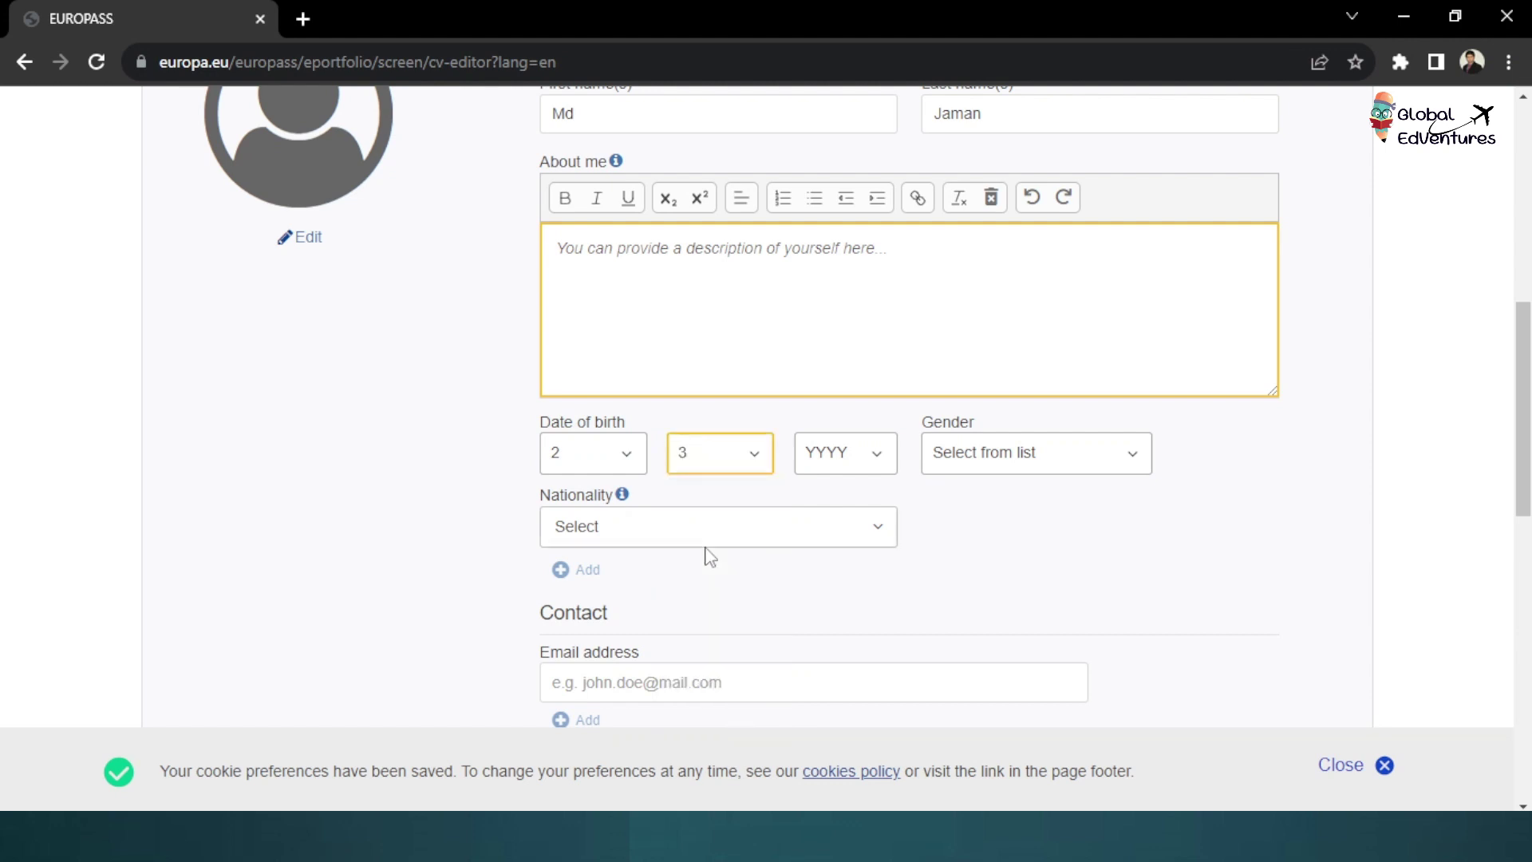
click(832, 469)
scroll(822, 188, down, 10)
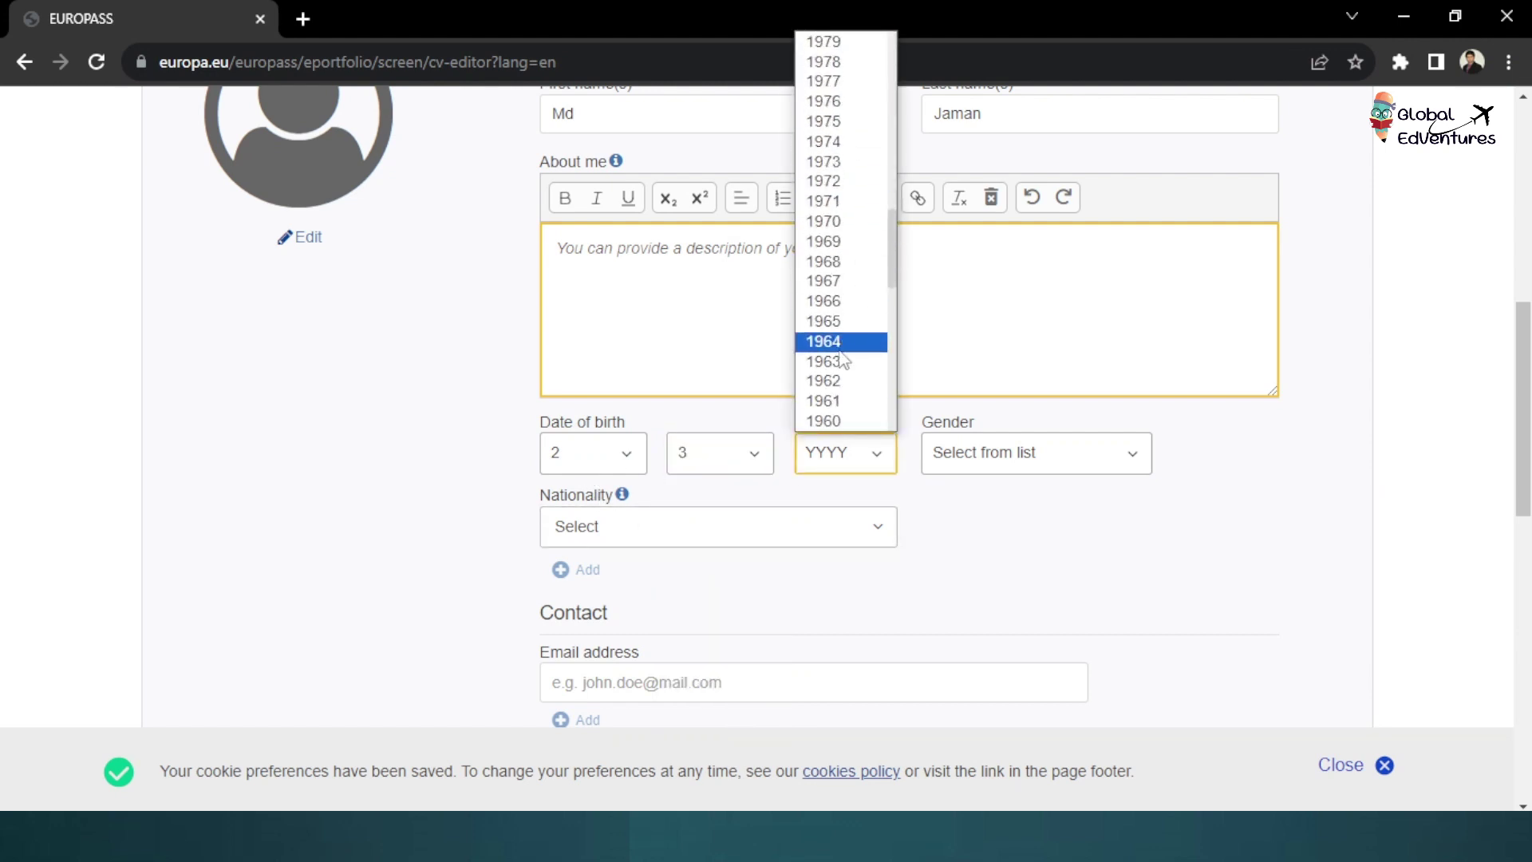
scroll(838, 297, up, 3)
scroll(855, 231, up, 8)
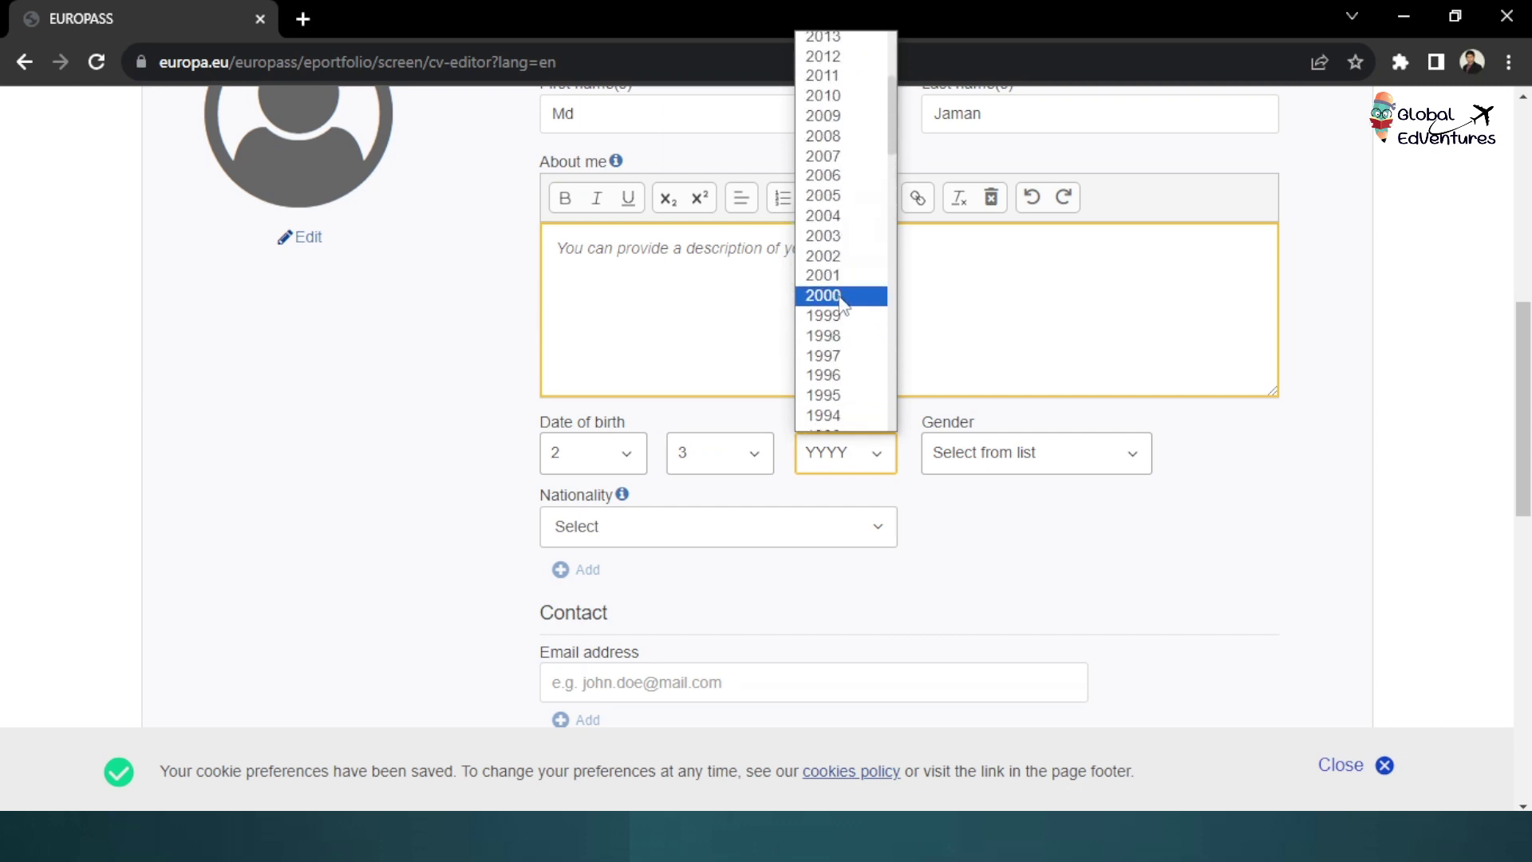
scroll(852, 343, down, 3)
click(847, 337)
click(981, 454)
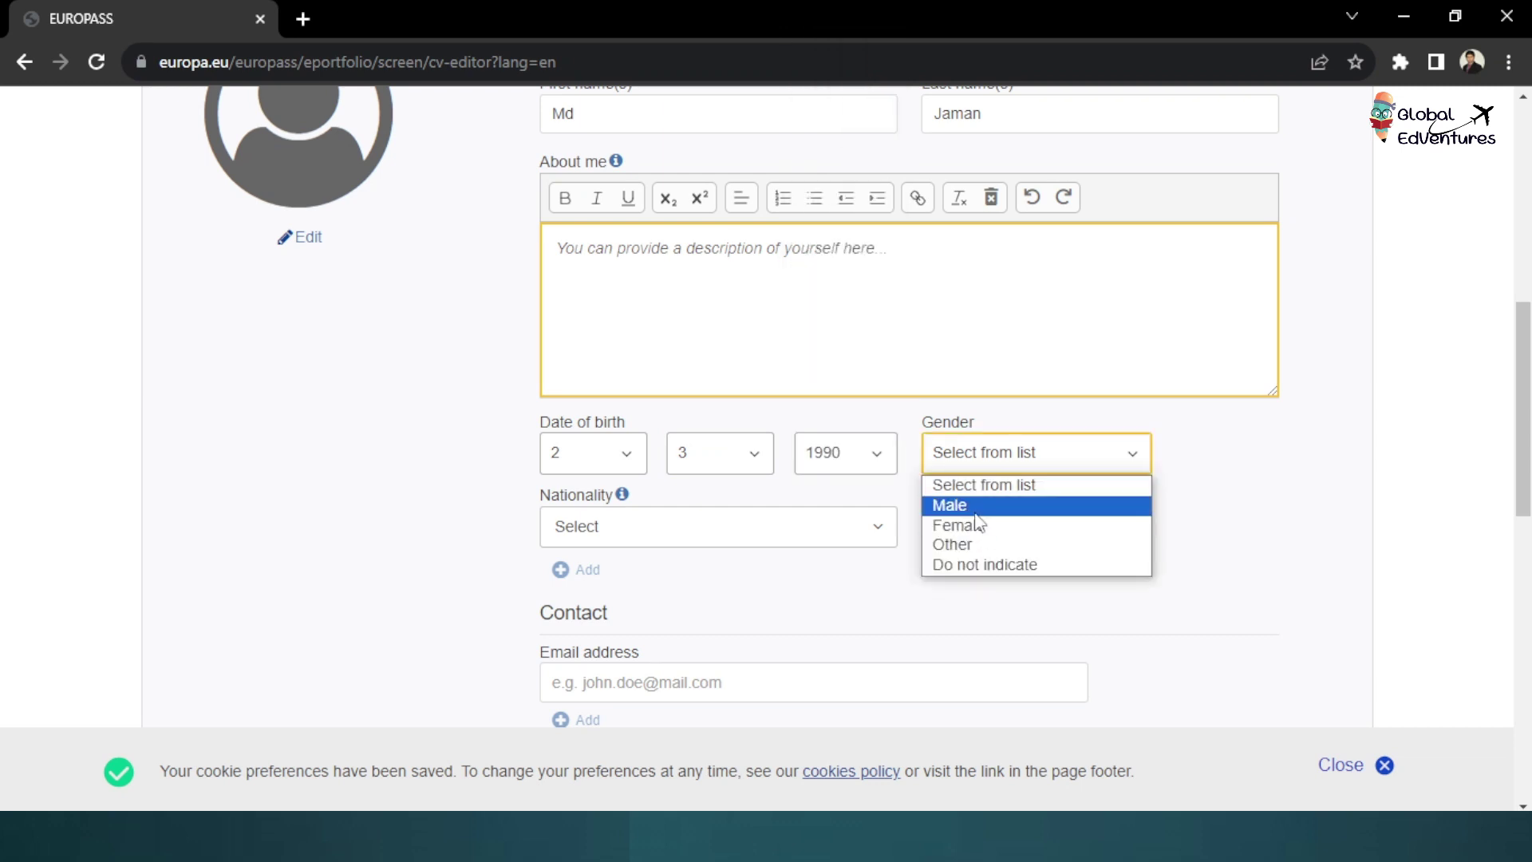
click(975, 512)
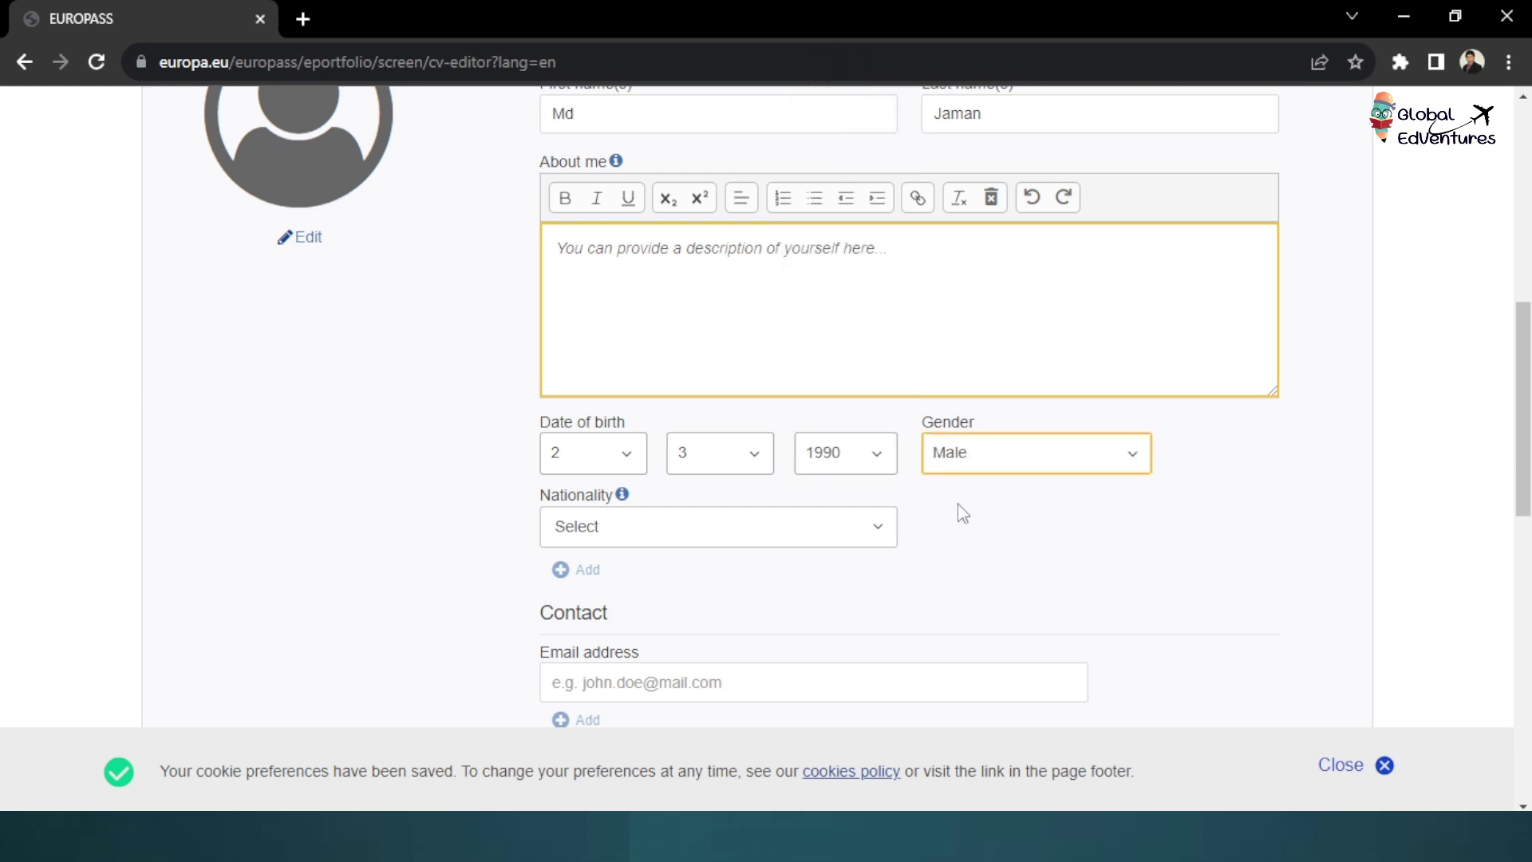
Search 'Ban' in Nationality and select Bangladeshi
click(695, 526)
scroll(683, 409, down, 5)
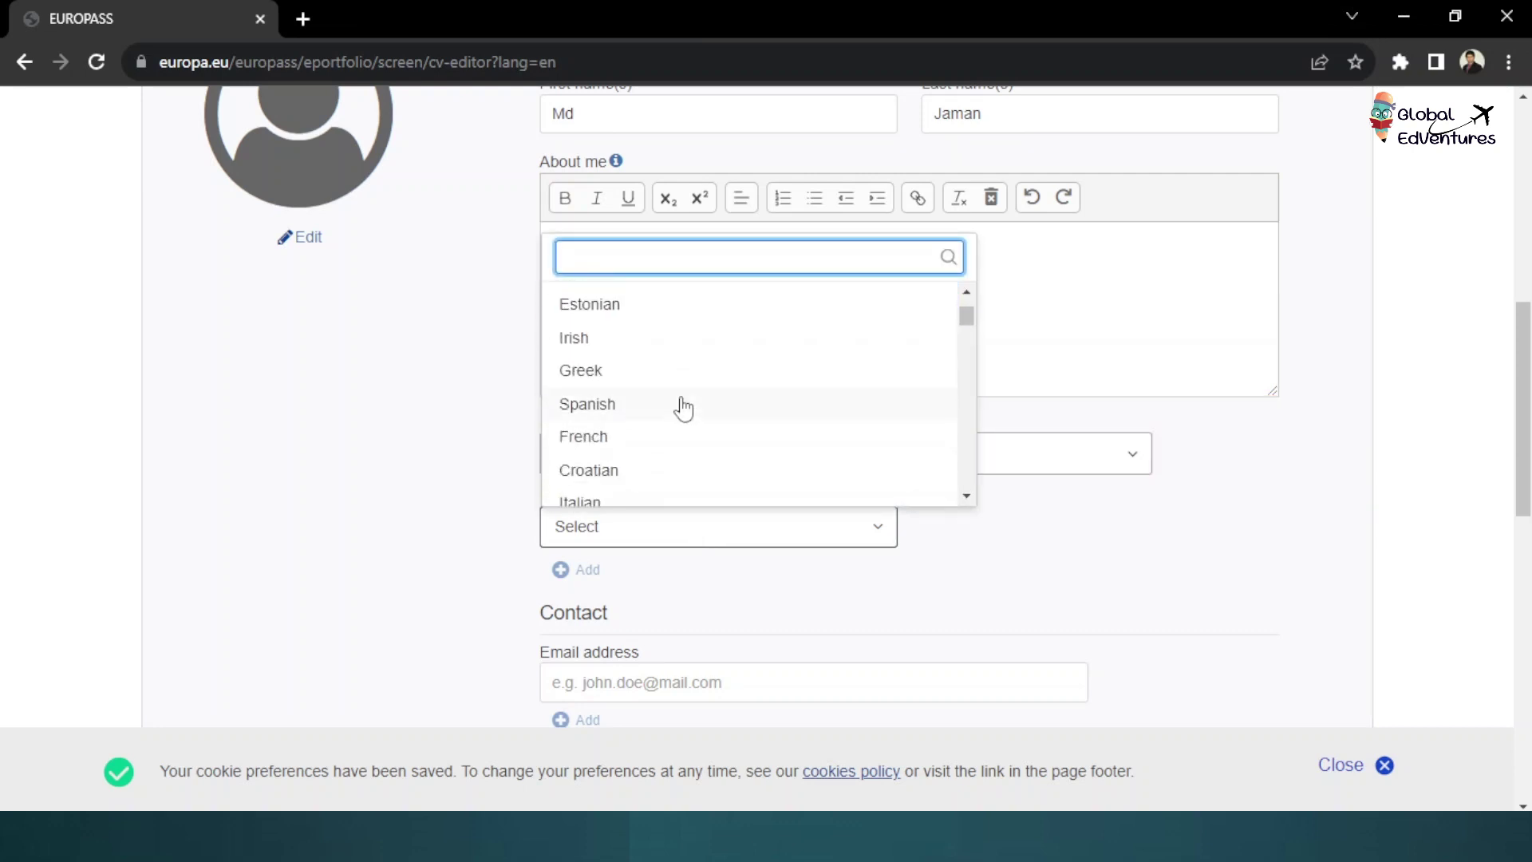
scroll(683, 411, up, 5)
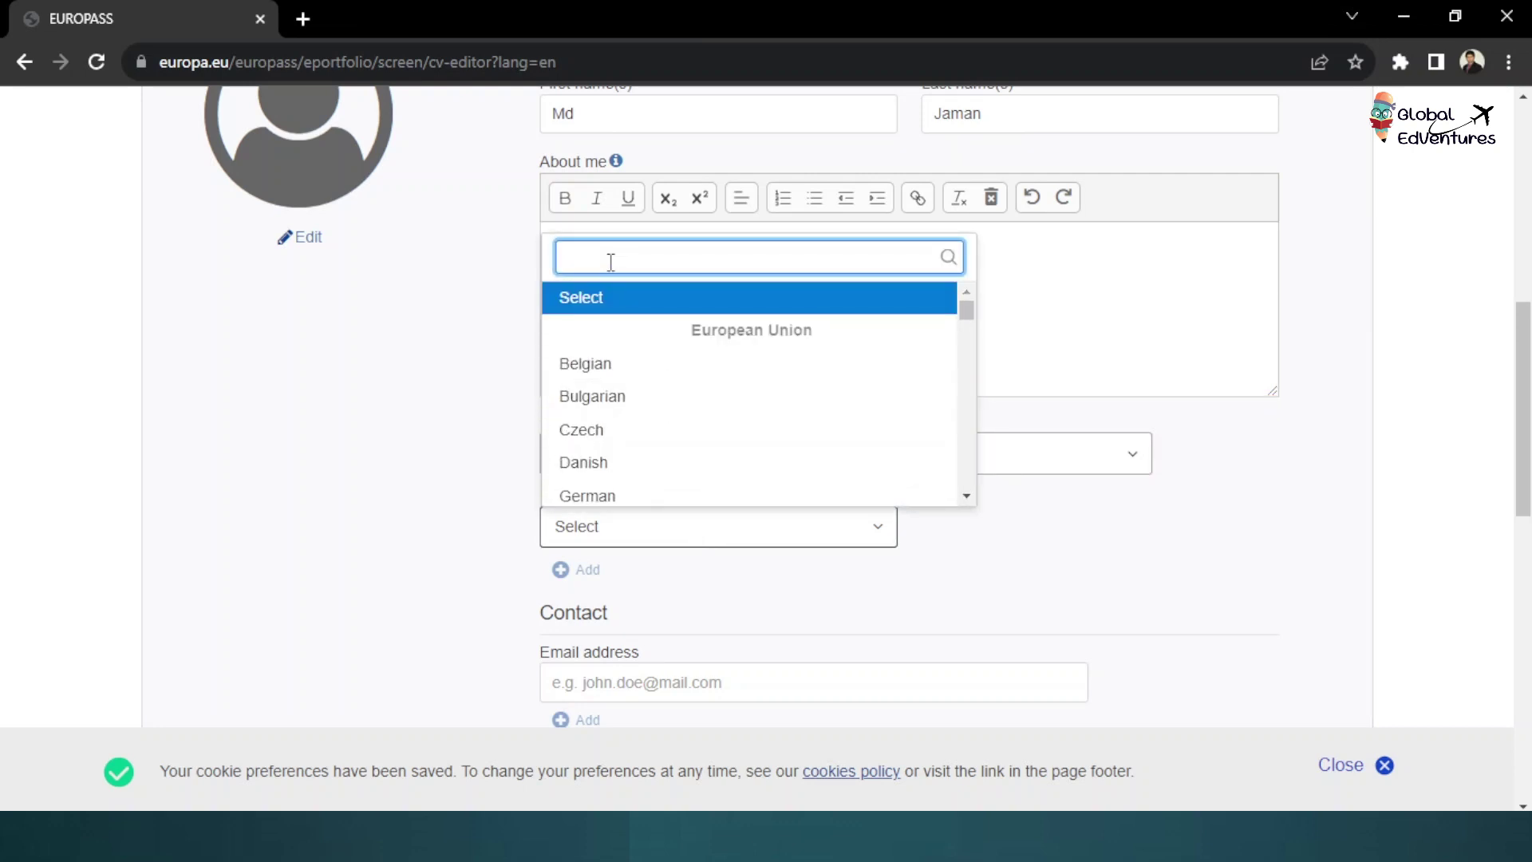
text(bna)
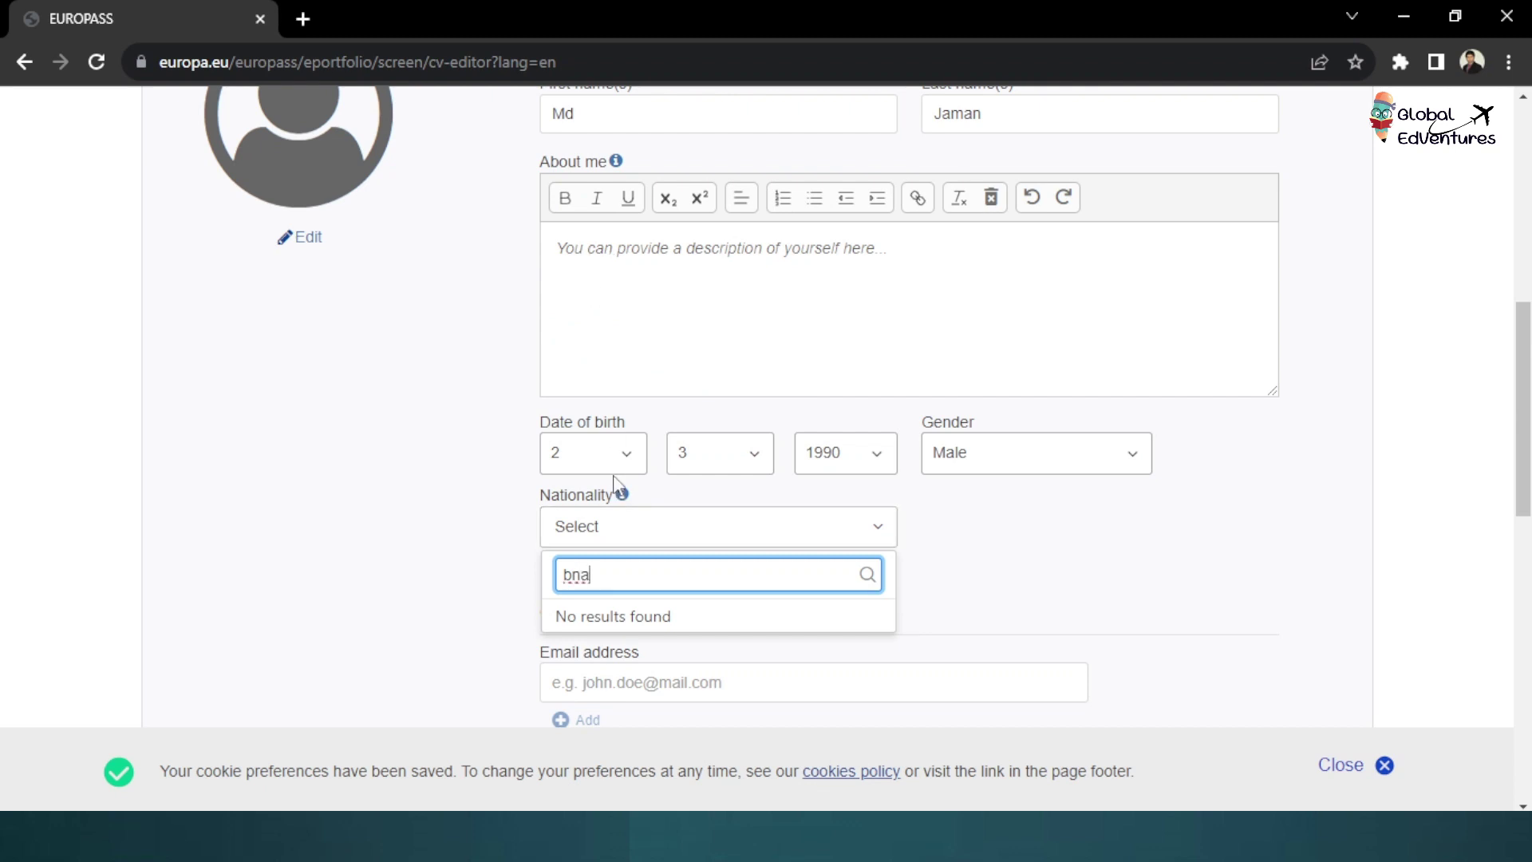
key(BackSpace)
key(BackSpace)
text(Ban)
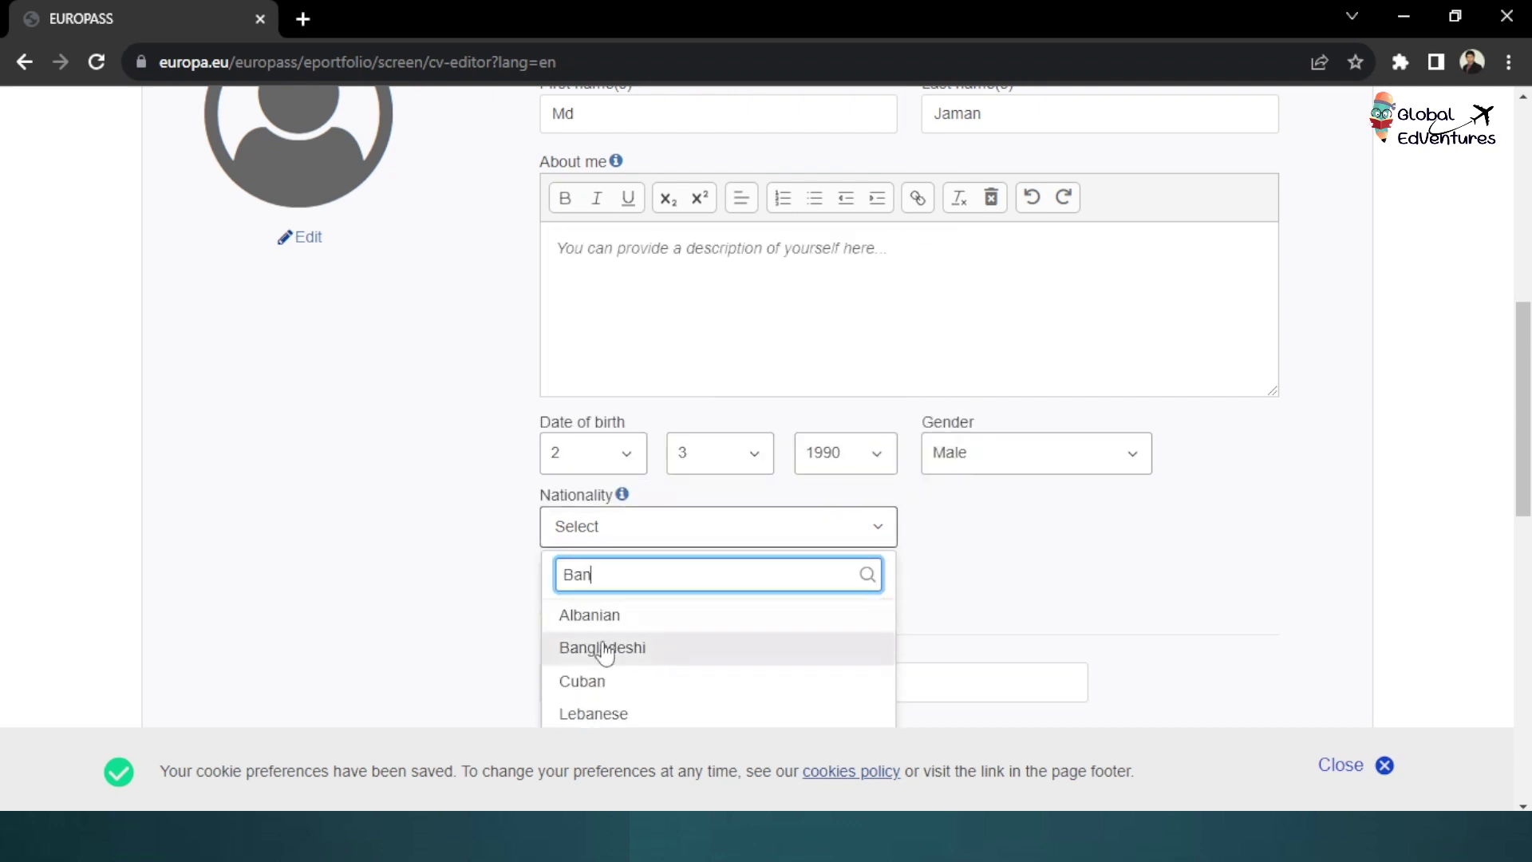
click(603, 648)
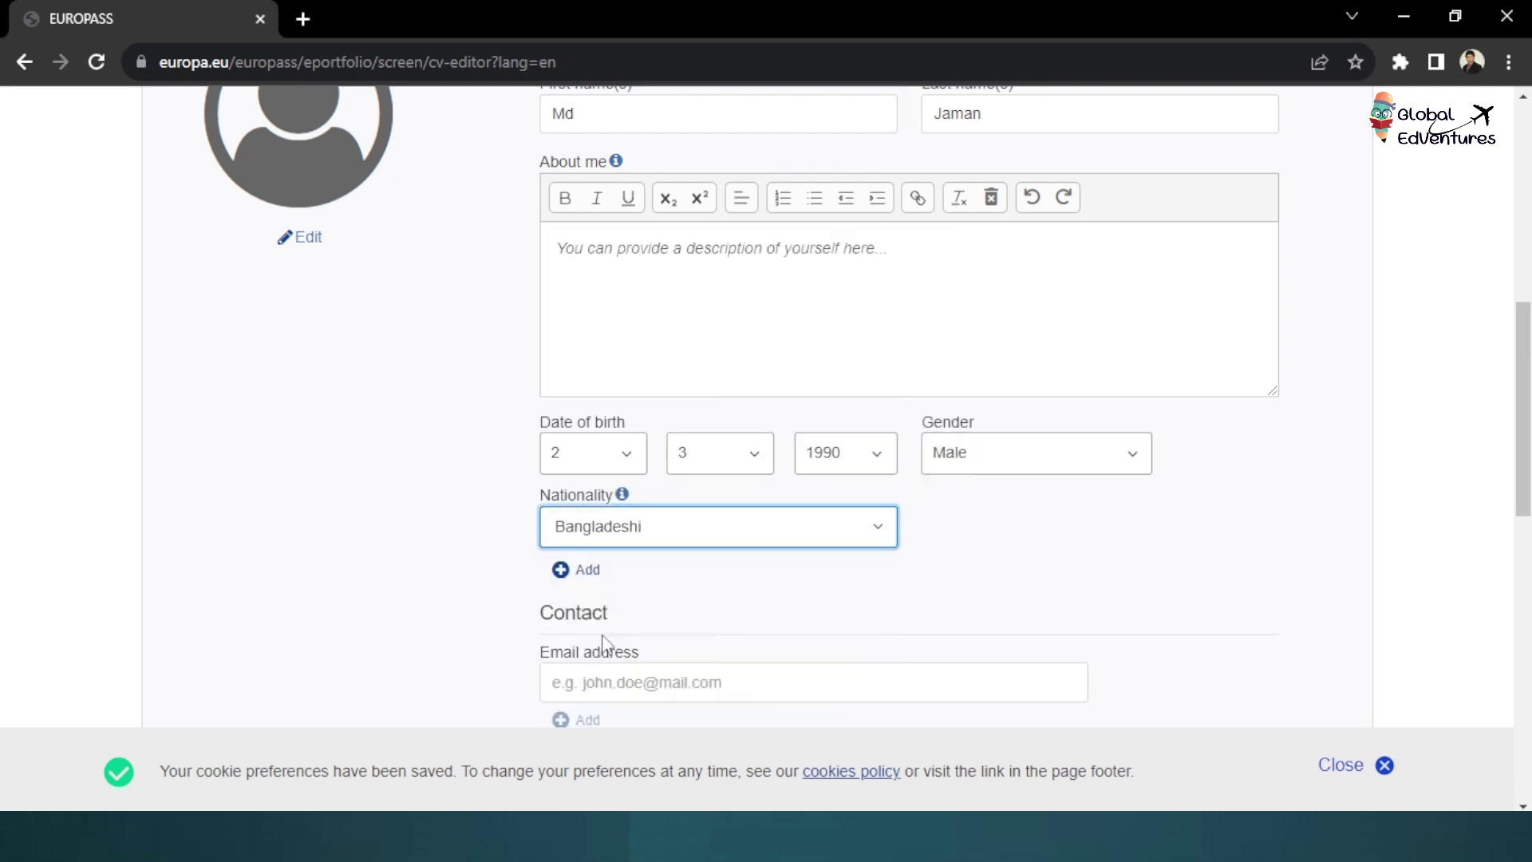
Enter the person's e-mail address in the contact details
scroll(602, 638, down, 3)
click(625, 458)
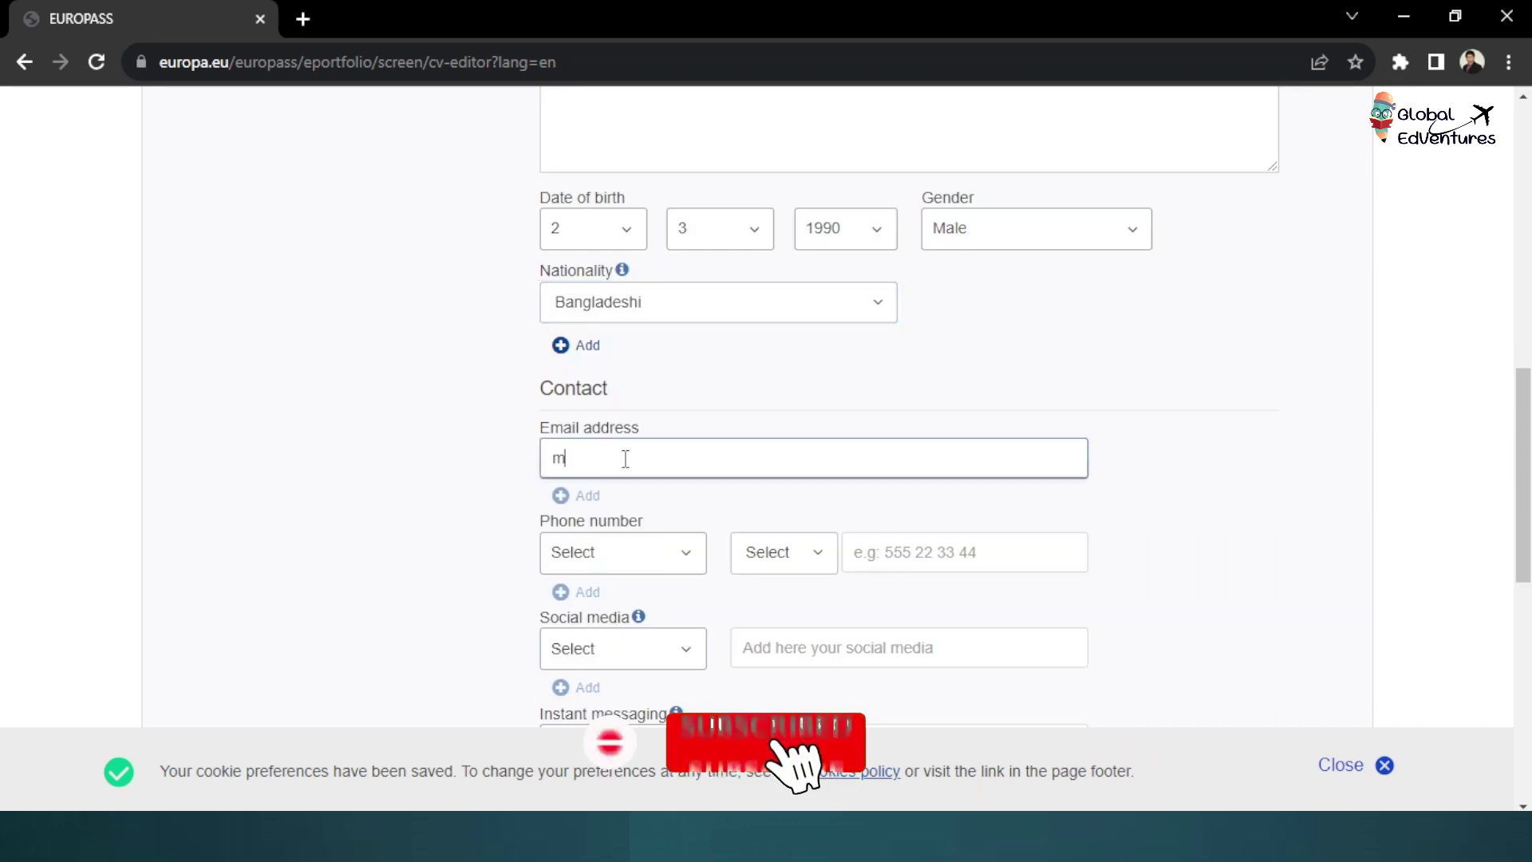
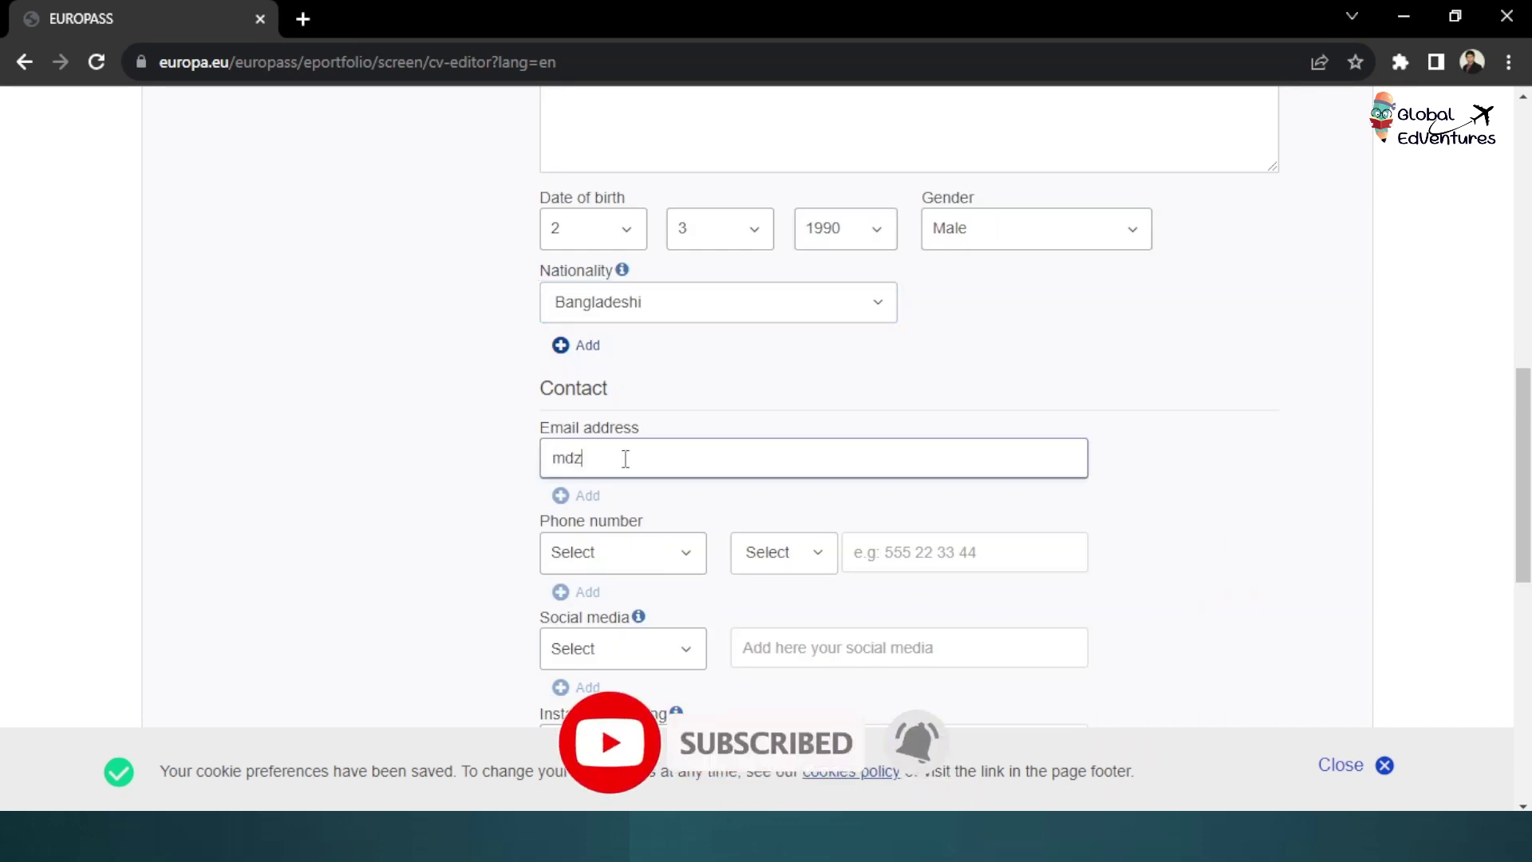
Add a Mobile phone number with the Bangladesh +880 country code
click(639, 554)
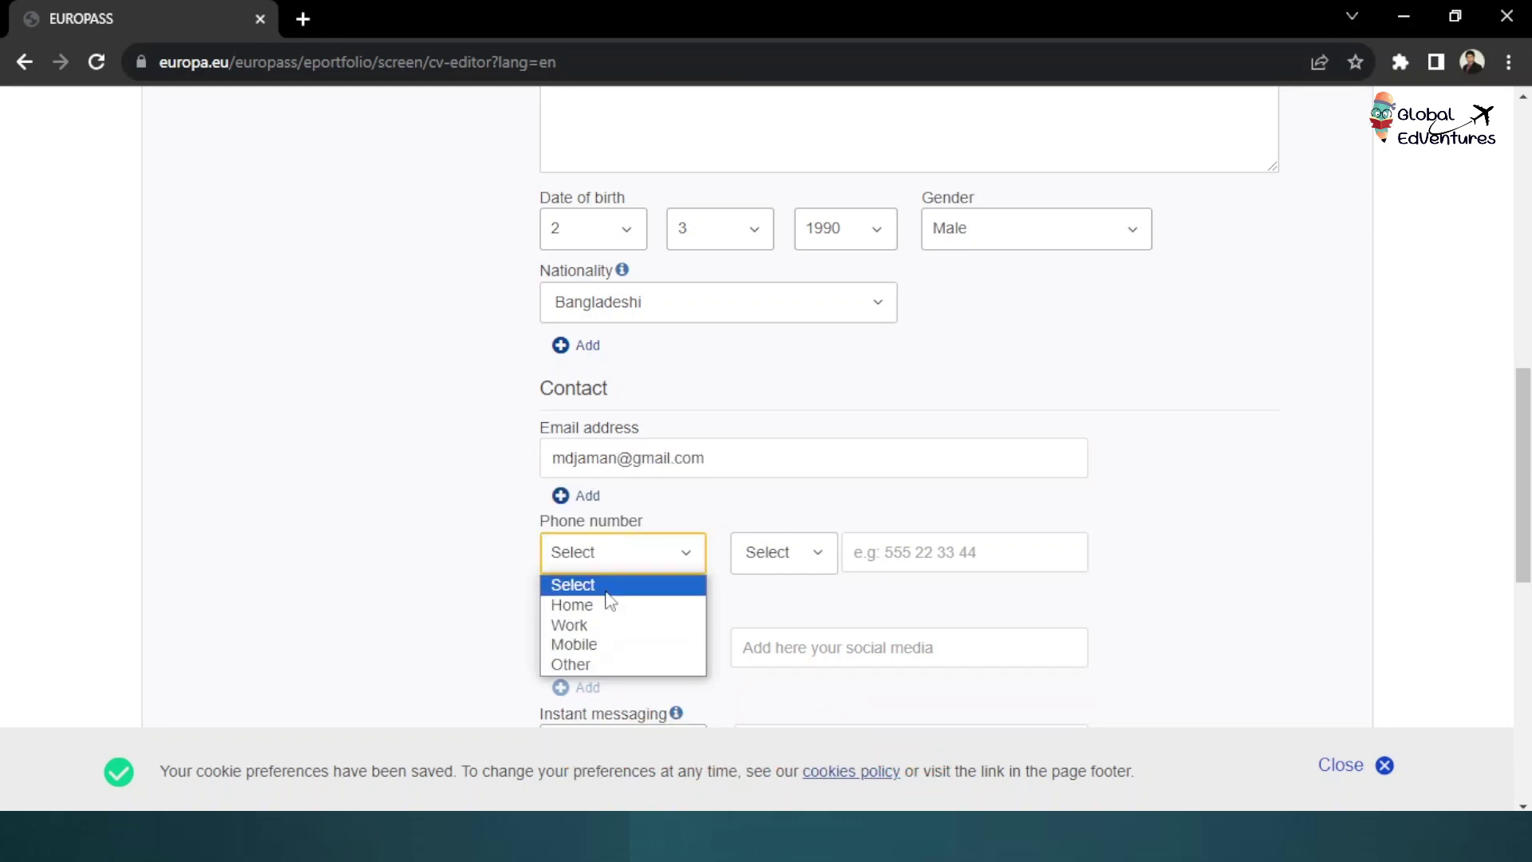
click(595, 645)
click(779, 559)
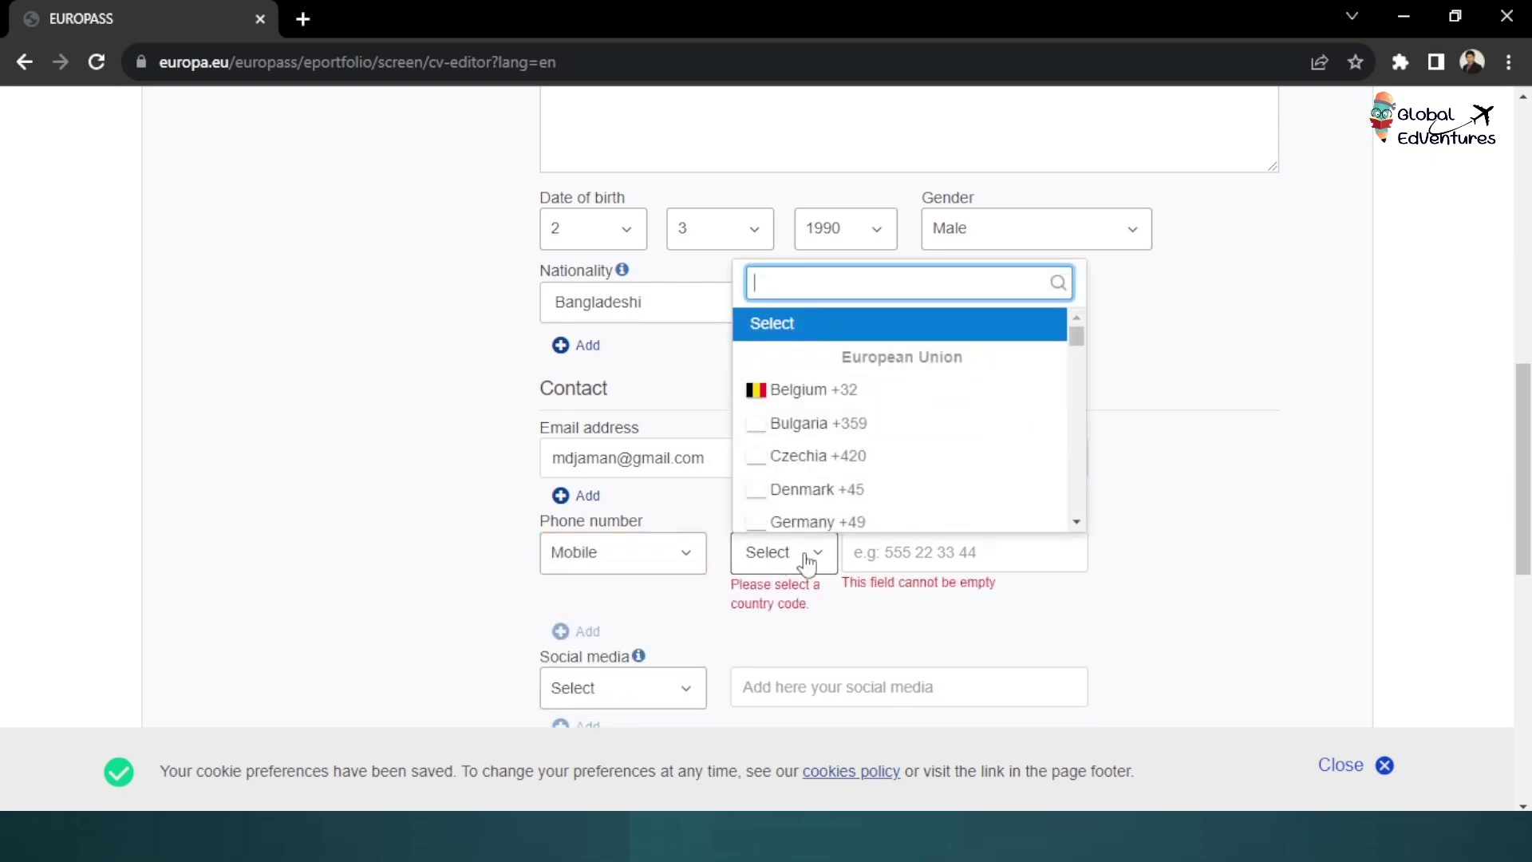
text(bang)
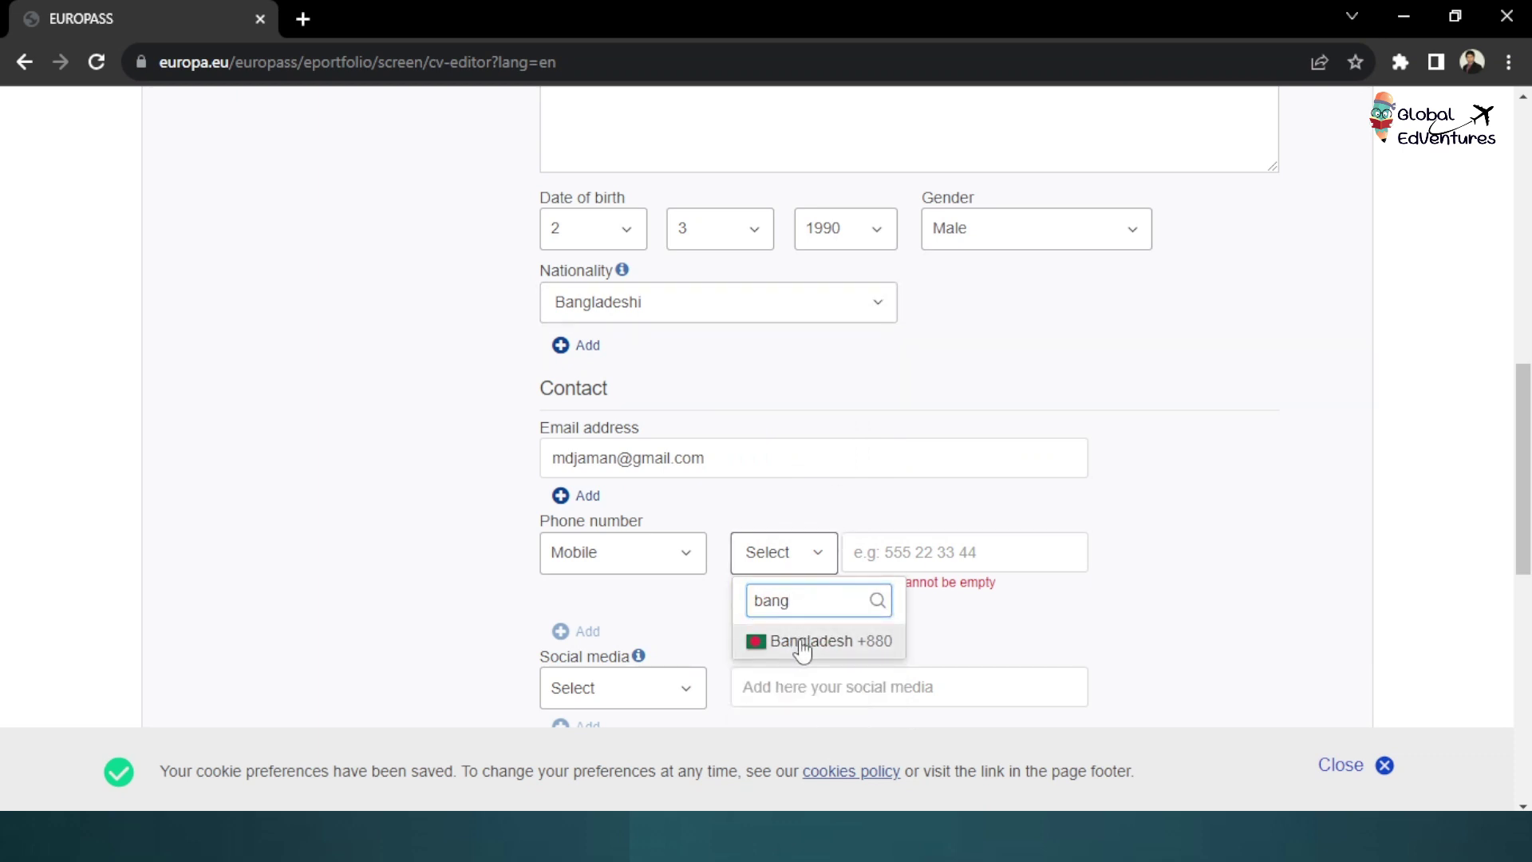
click(800, 648)
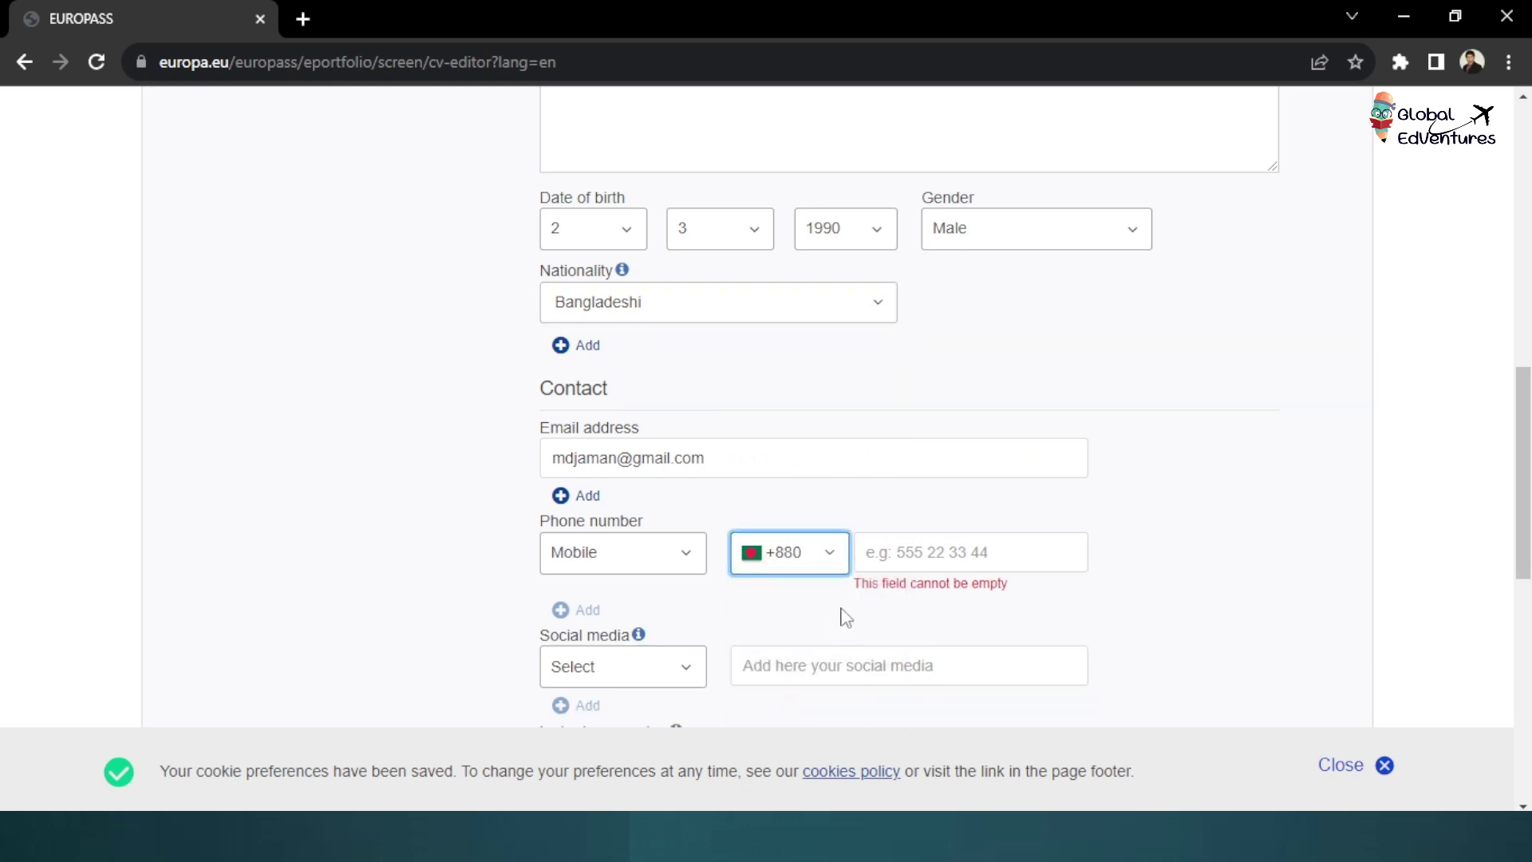
click(941, 553)
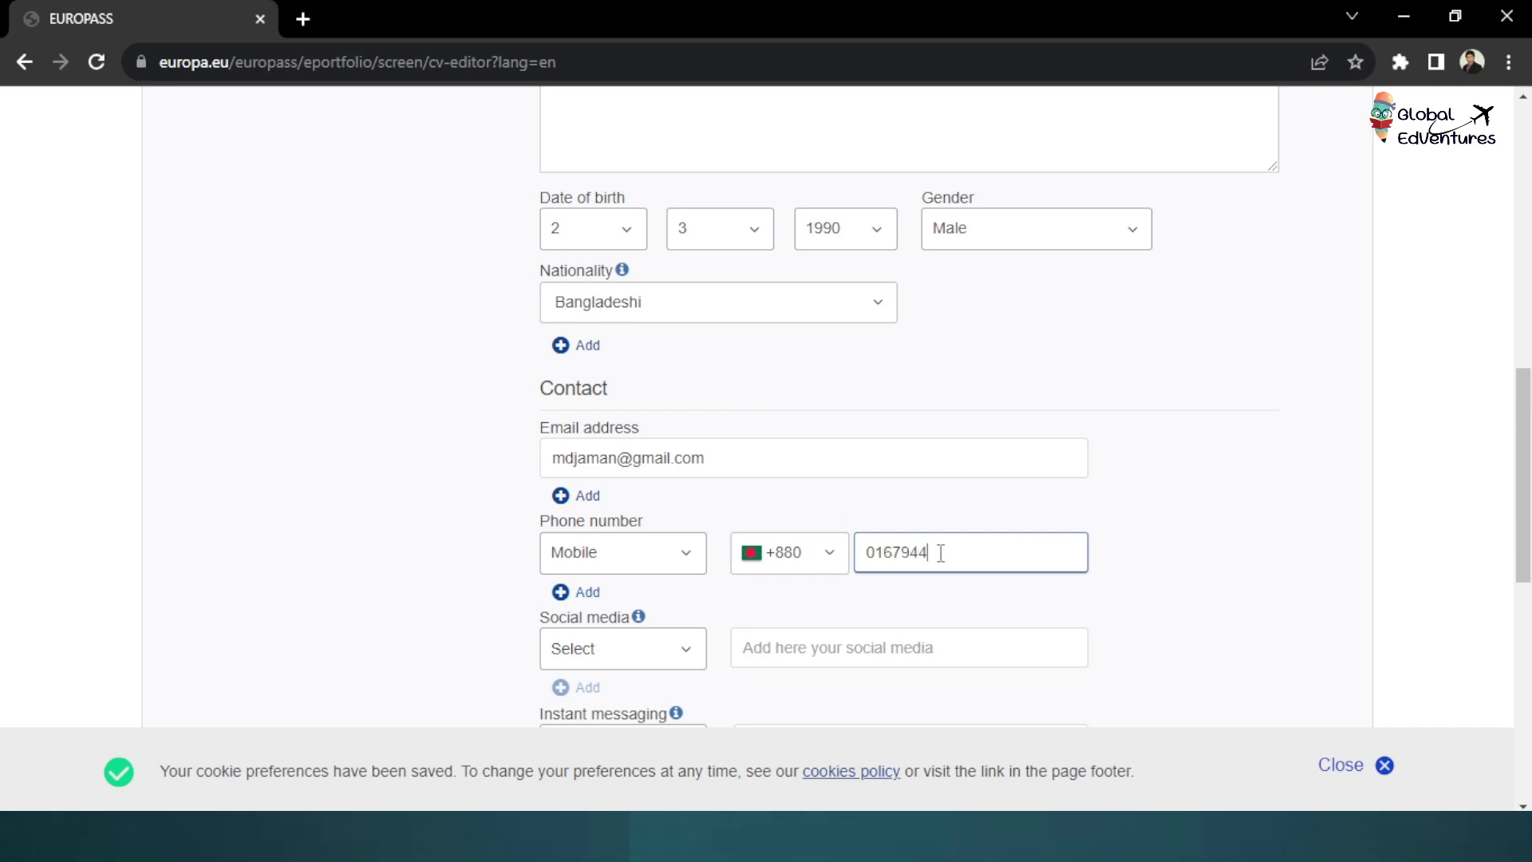
Choose LinkedIn as the social media type and start entering the profile URL
scroll(624, 643, down, 1)
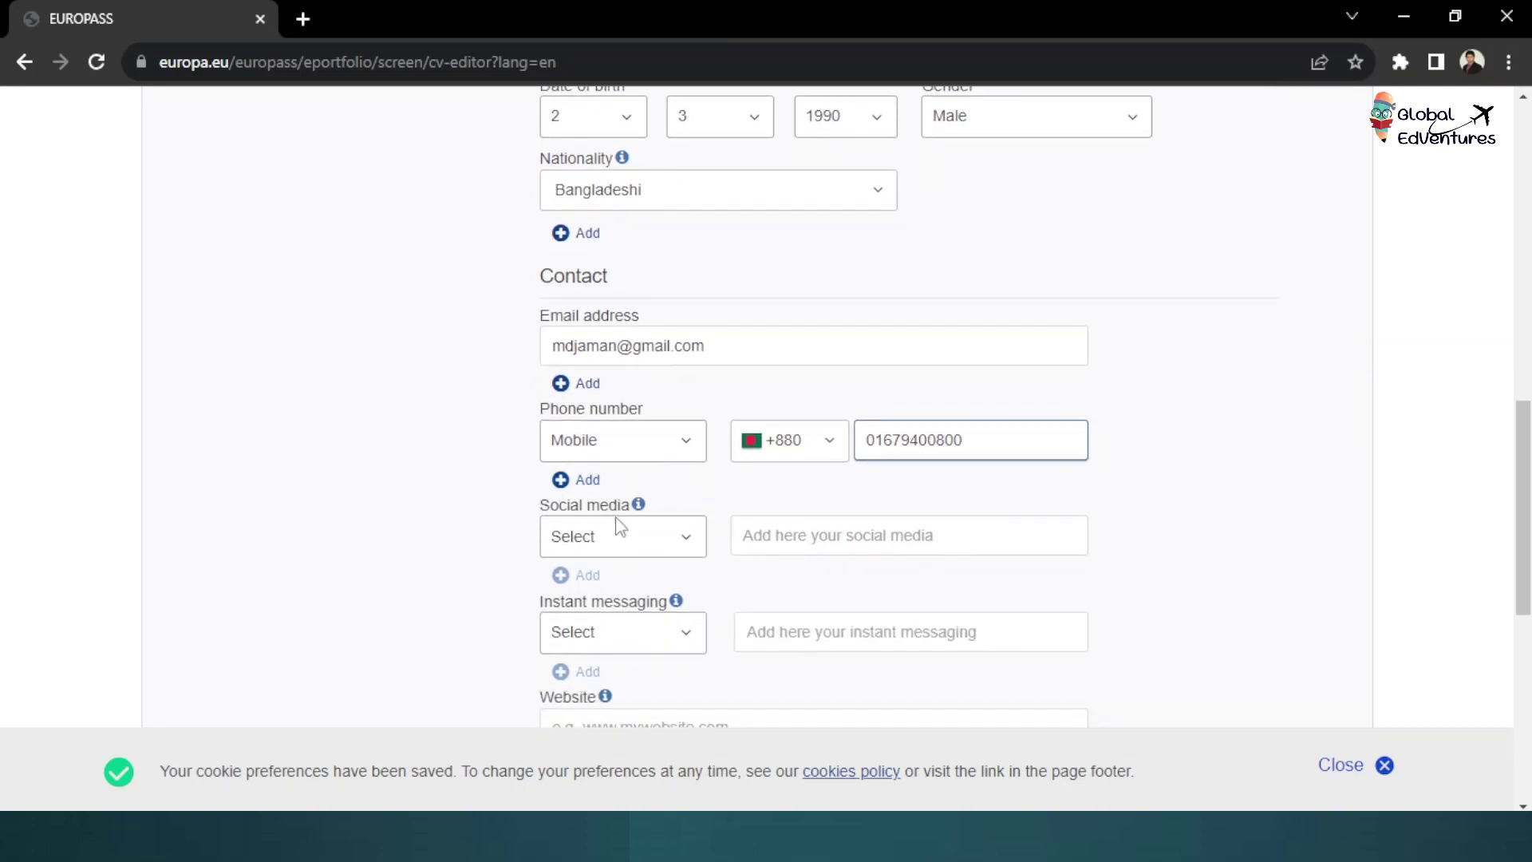
scroll(622, 534, down, 2)
click(636, 312)
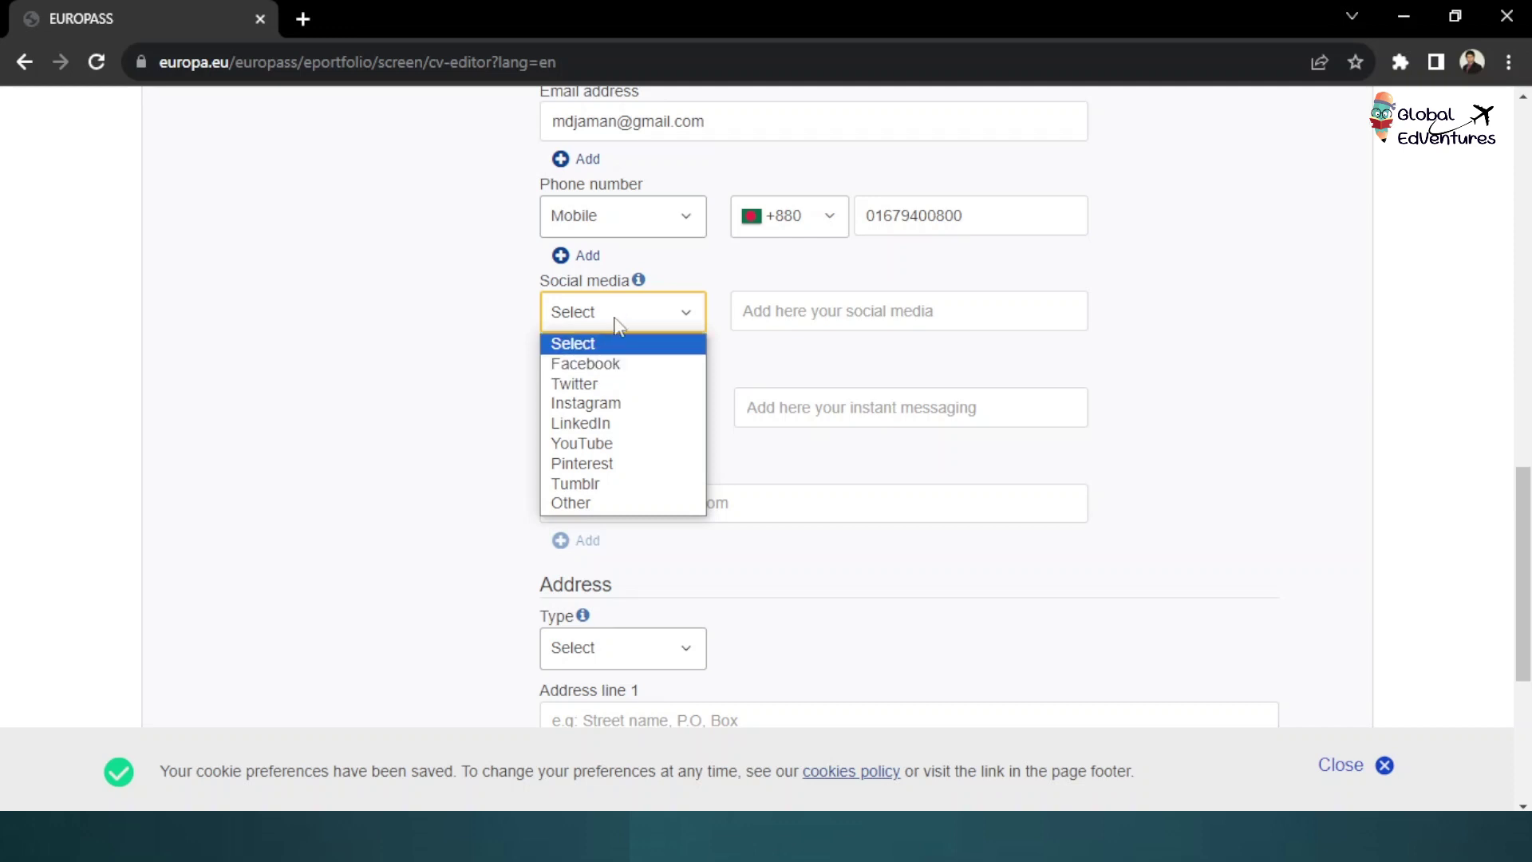
click(598, 423)
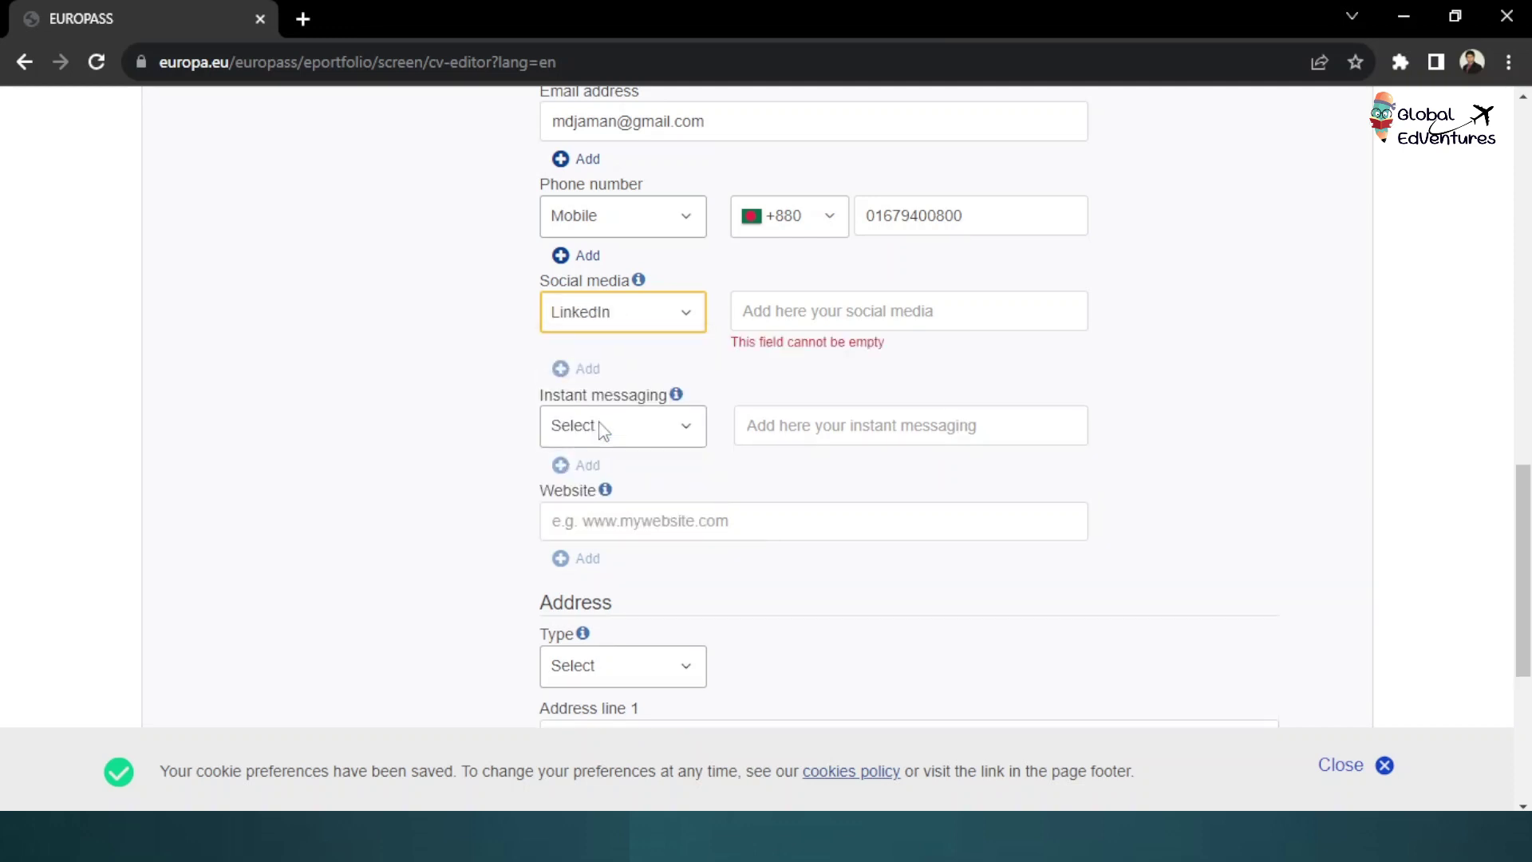
click(809, 312)
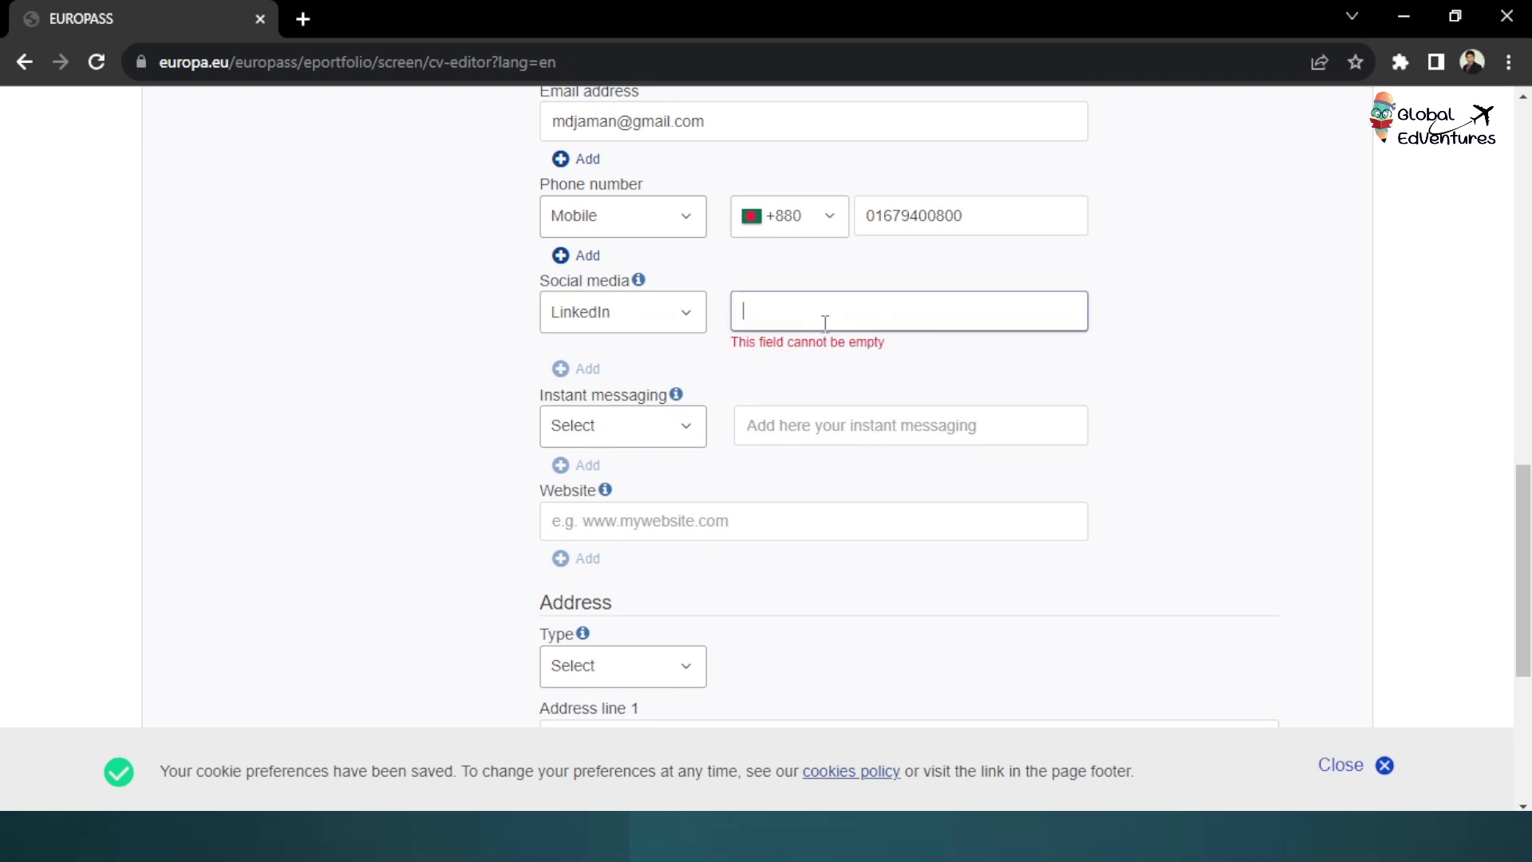
text(www.)
scroll(706, 320, down, 5)
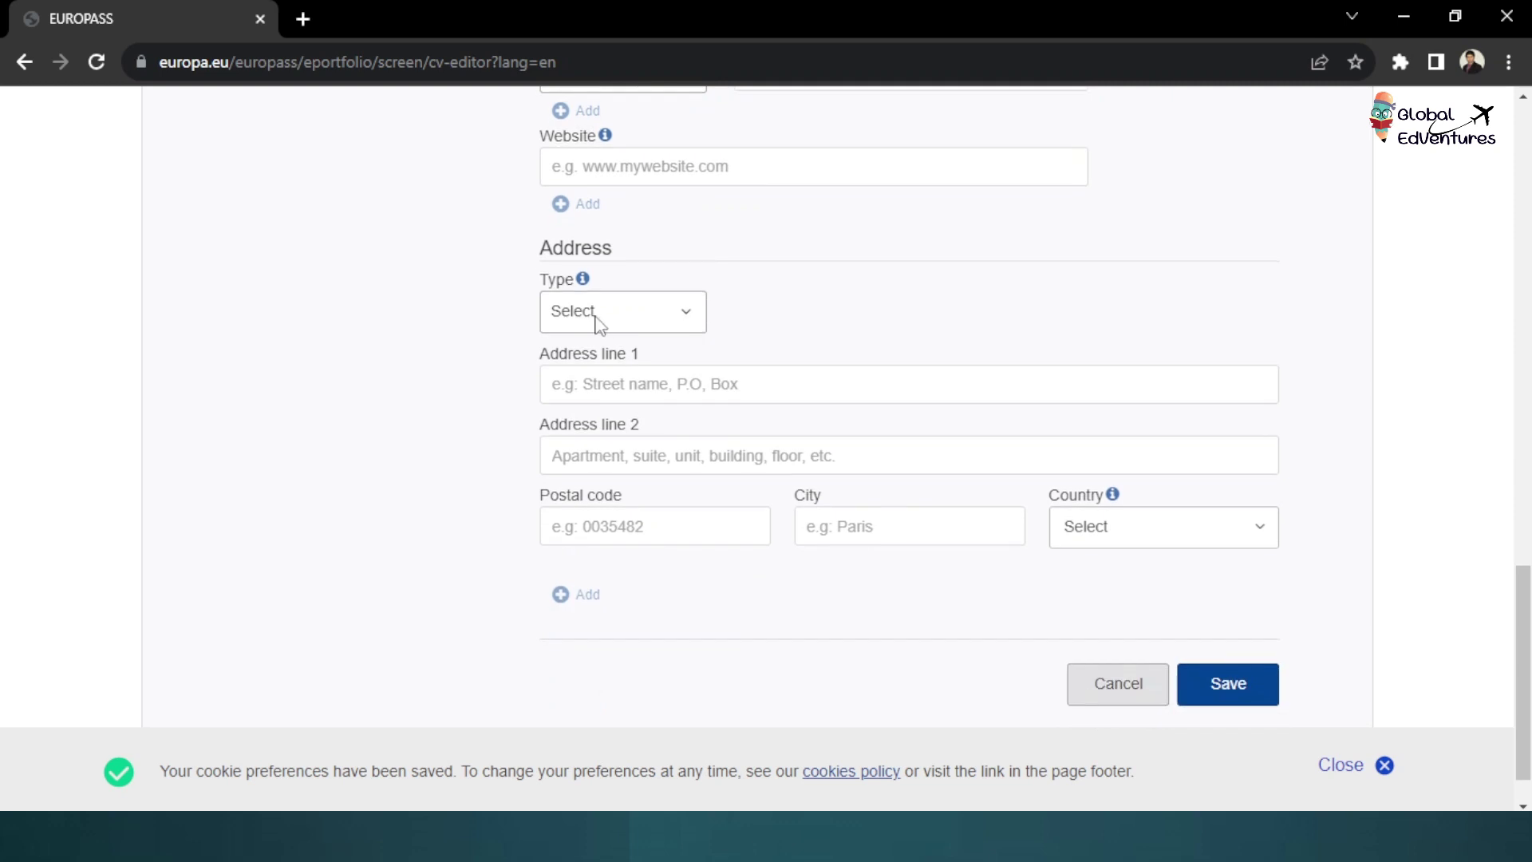
Set the address type to Home and enter the first address line
click(634, 319)
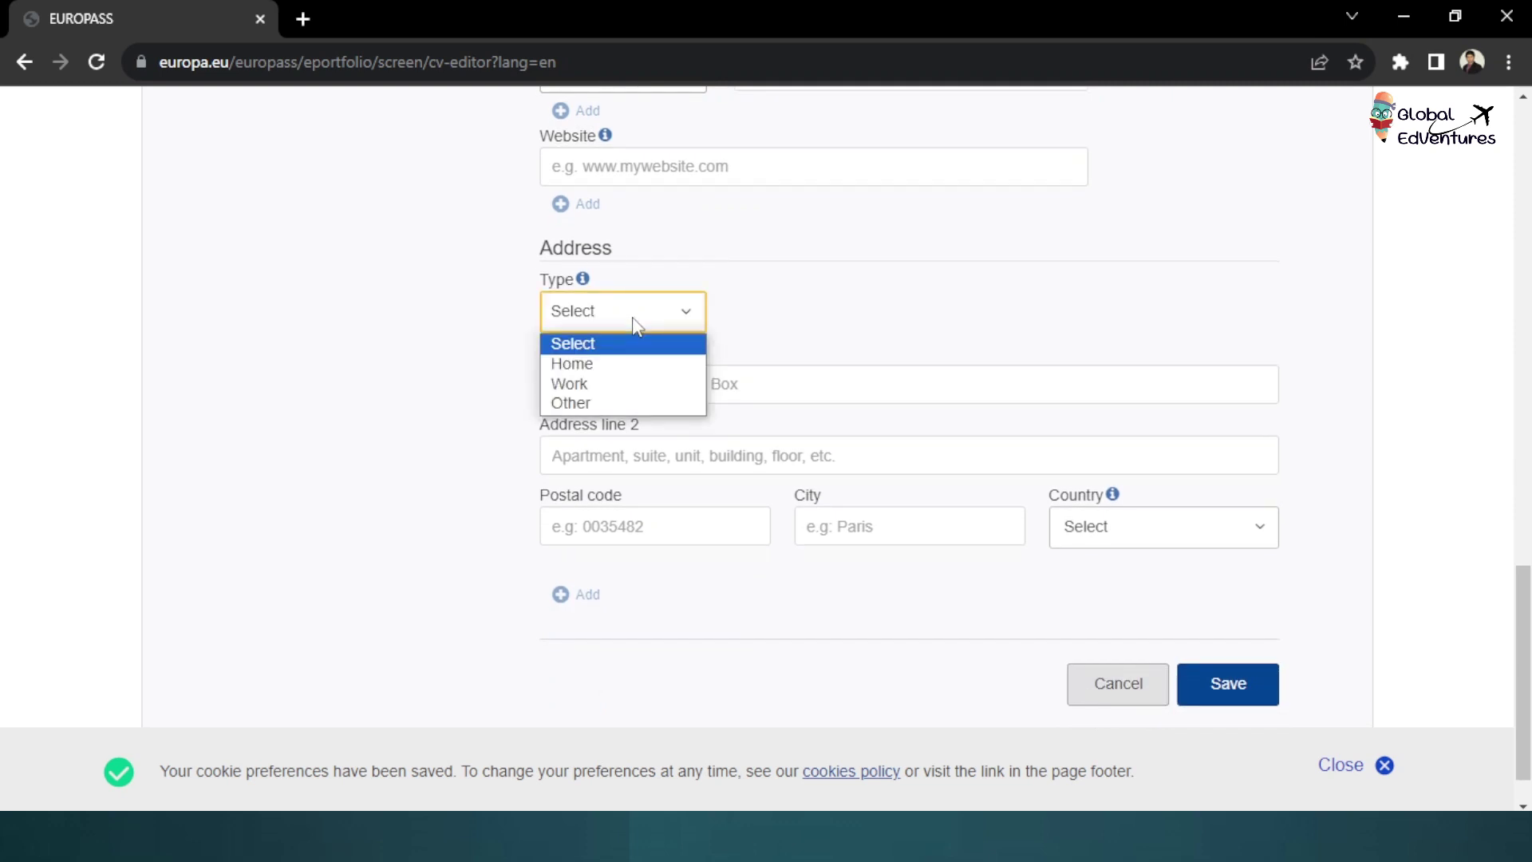
click(623, 366)
click(628, 383)
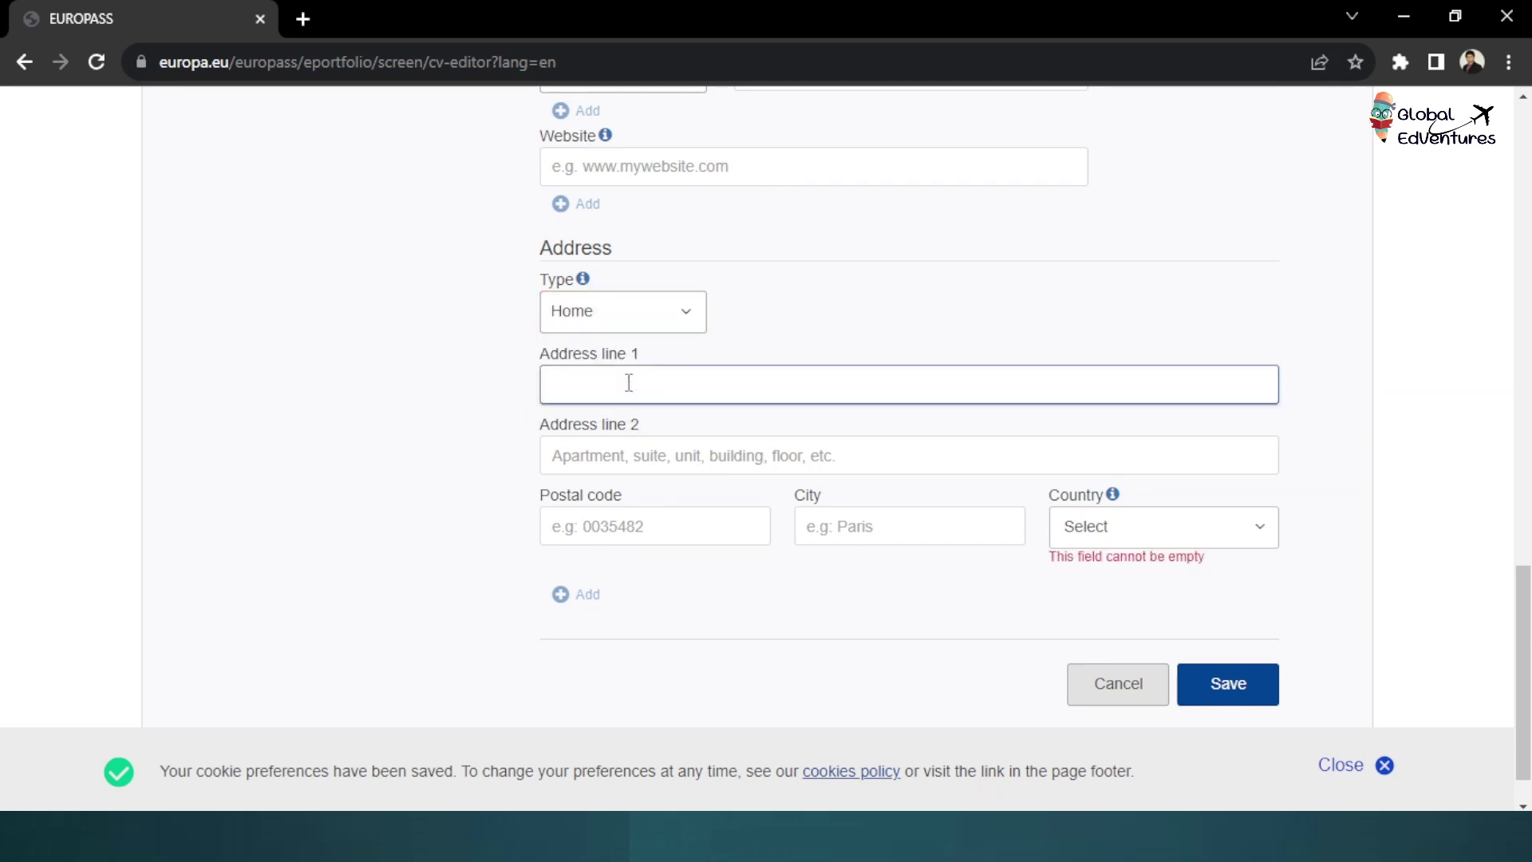
text(pa)
text(hanmondi)
Fill in the postal code and city, choose Bangladesh as country, and save
click(637, 519)
text(1215)
click(849, 528)
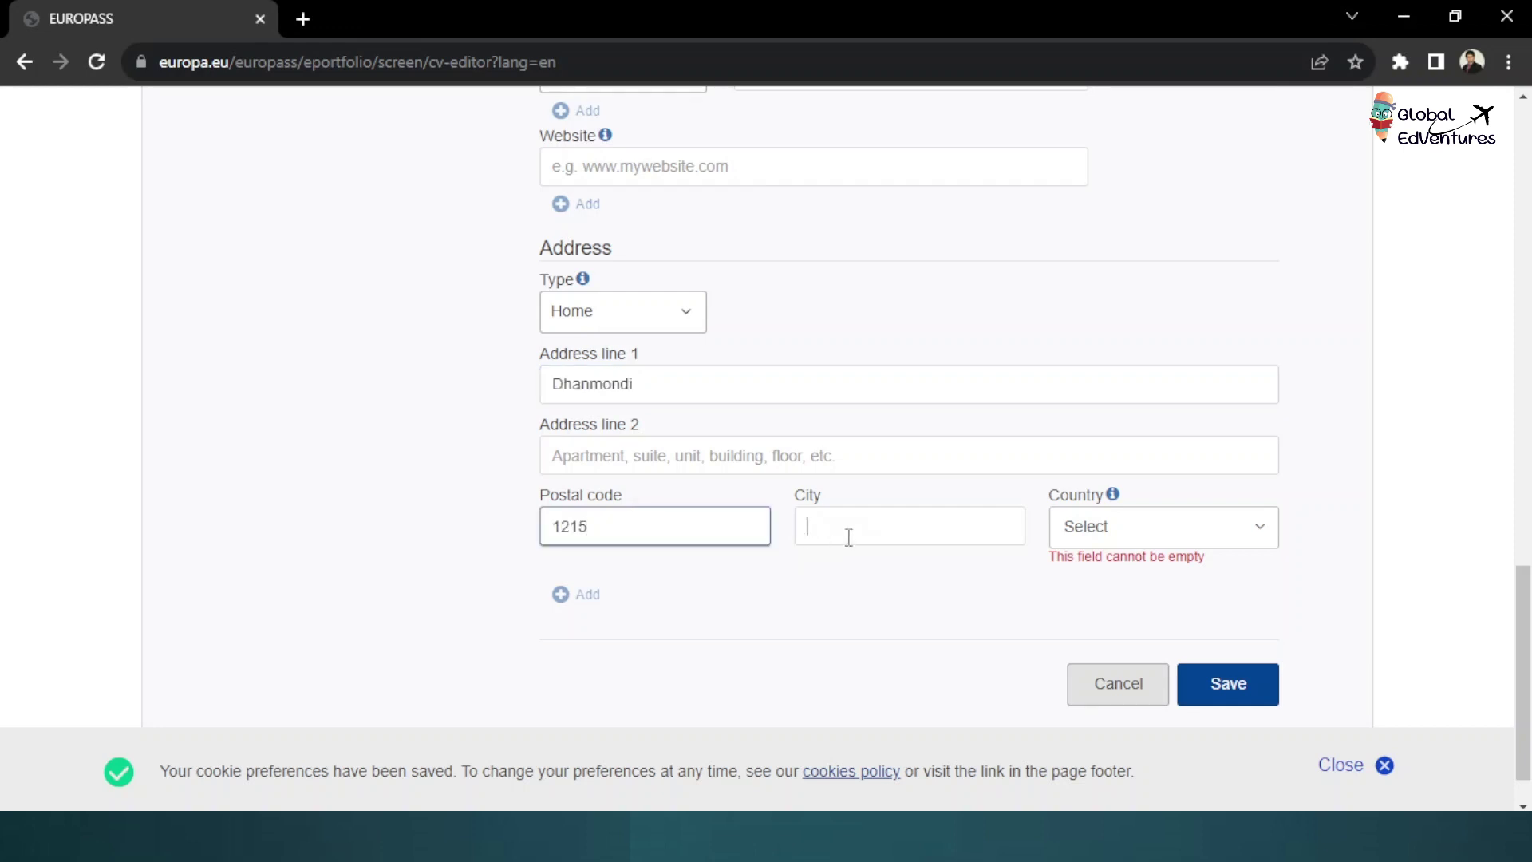
text(Dhaka)
click(1115, 530)
text(bangl)
key(Return)
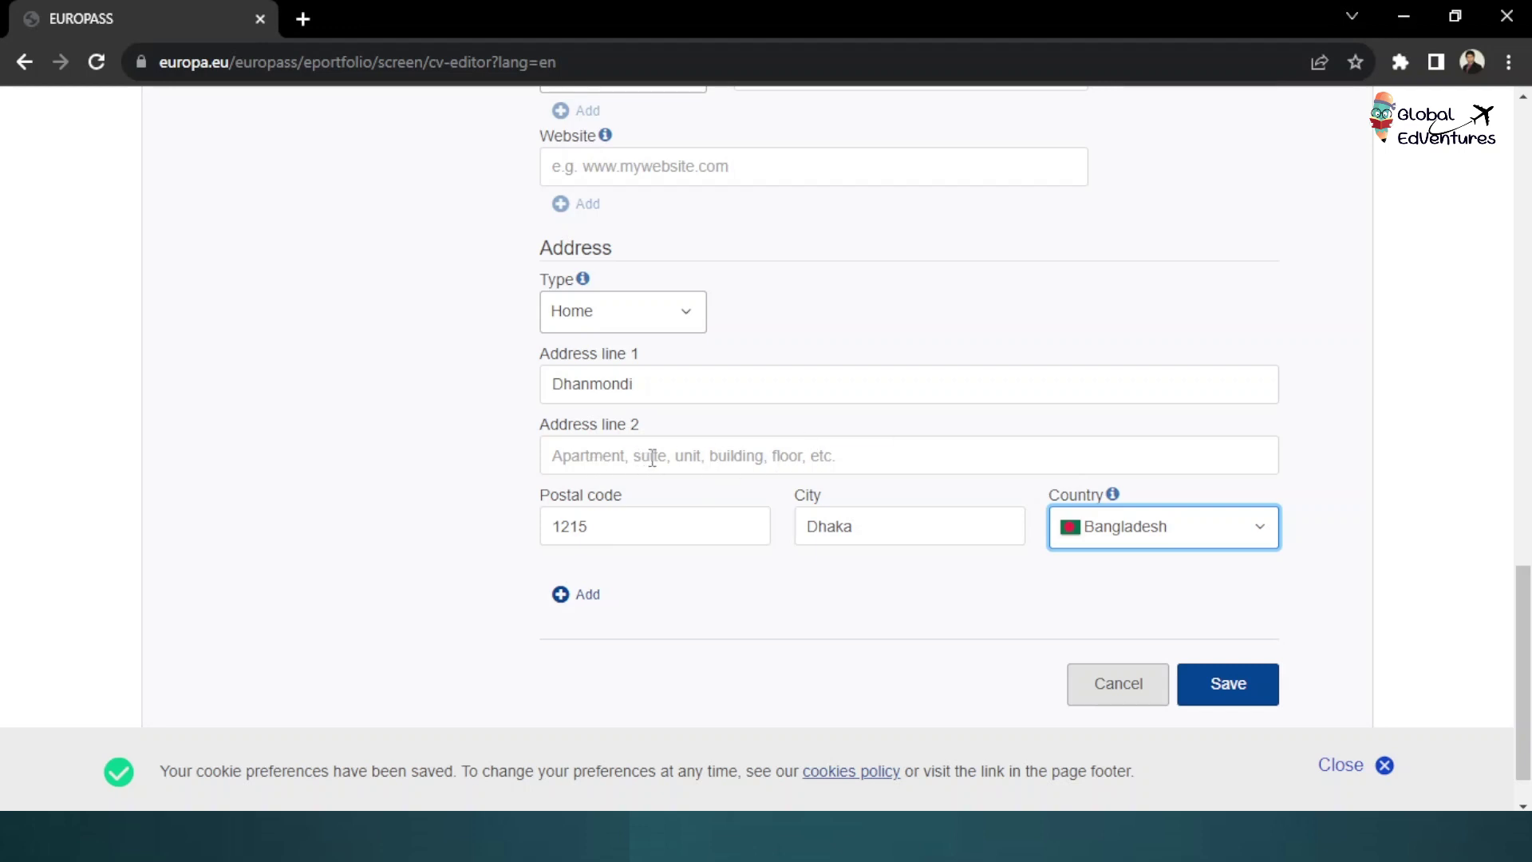
click(652, 390)
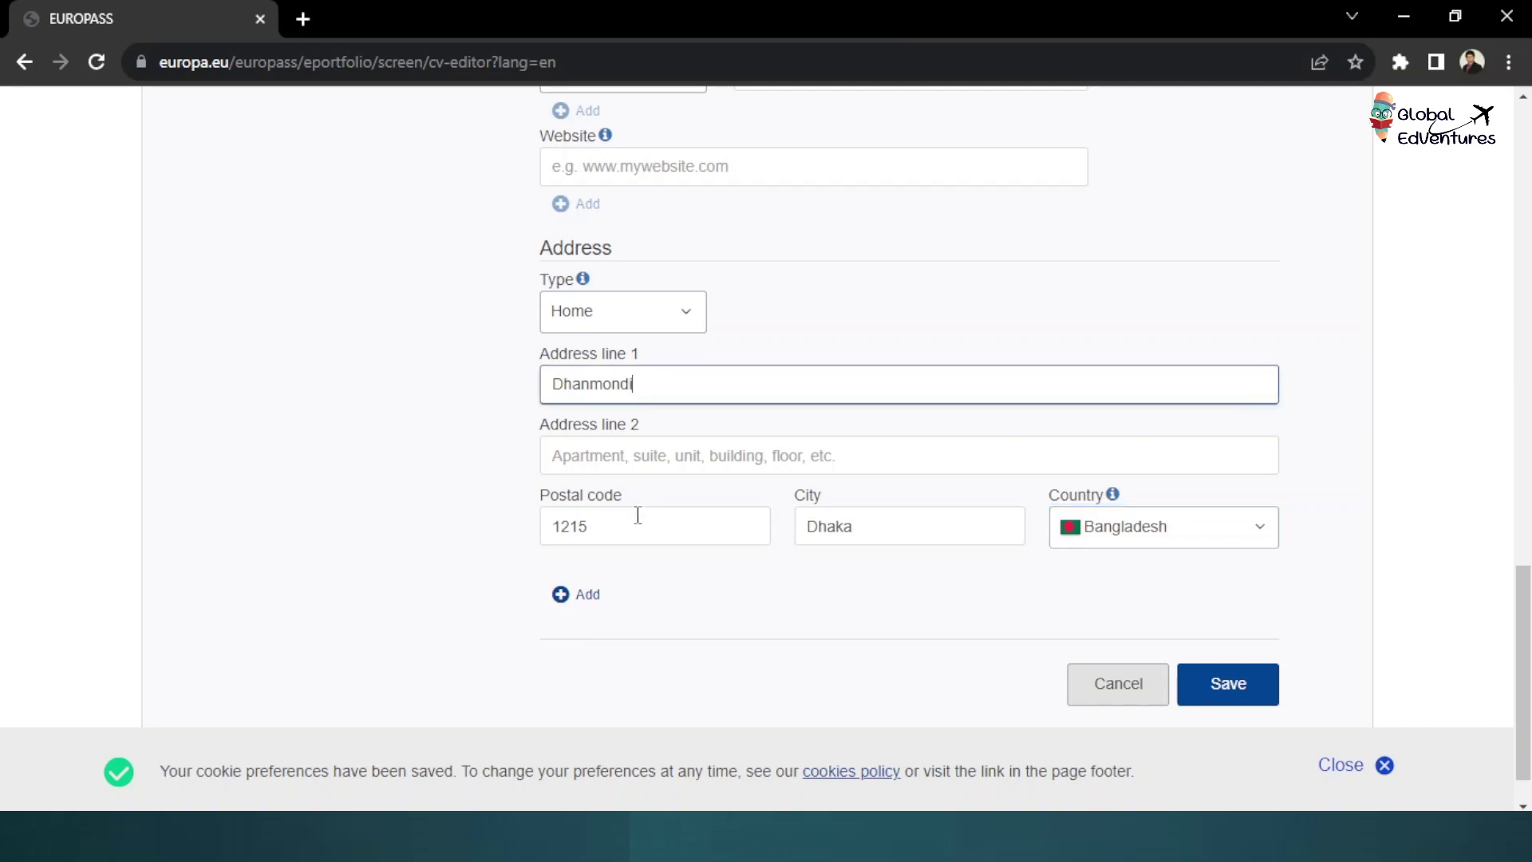
click(1219, 707)
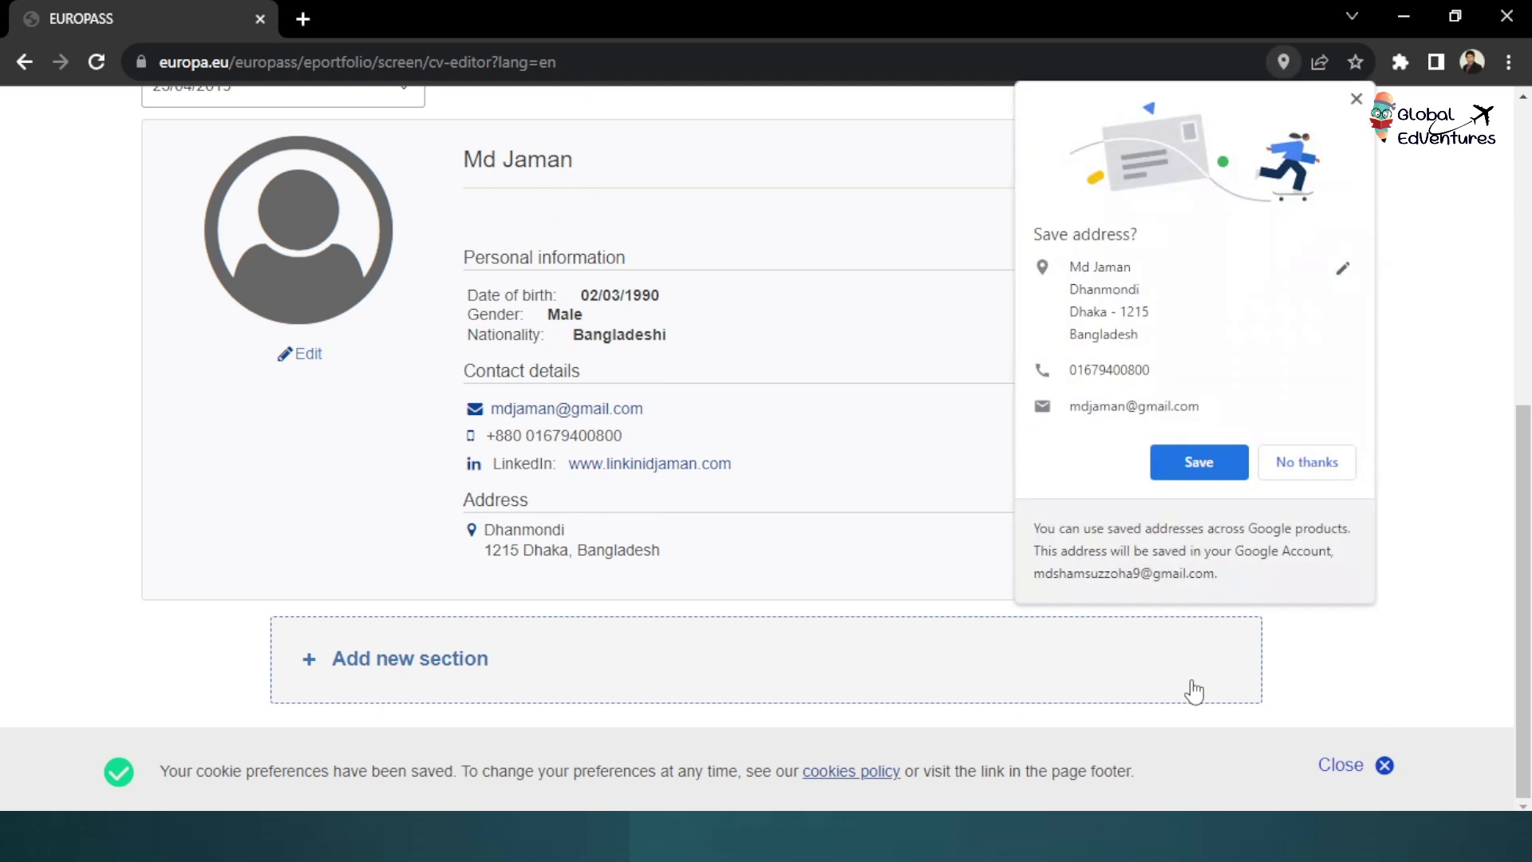
Dismiss Chrome's Save address bubble with 'No thanks' and review the personal details preview
click(1316, 471)
scroll(854, 527, up, 3)
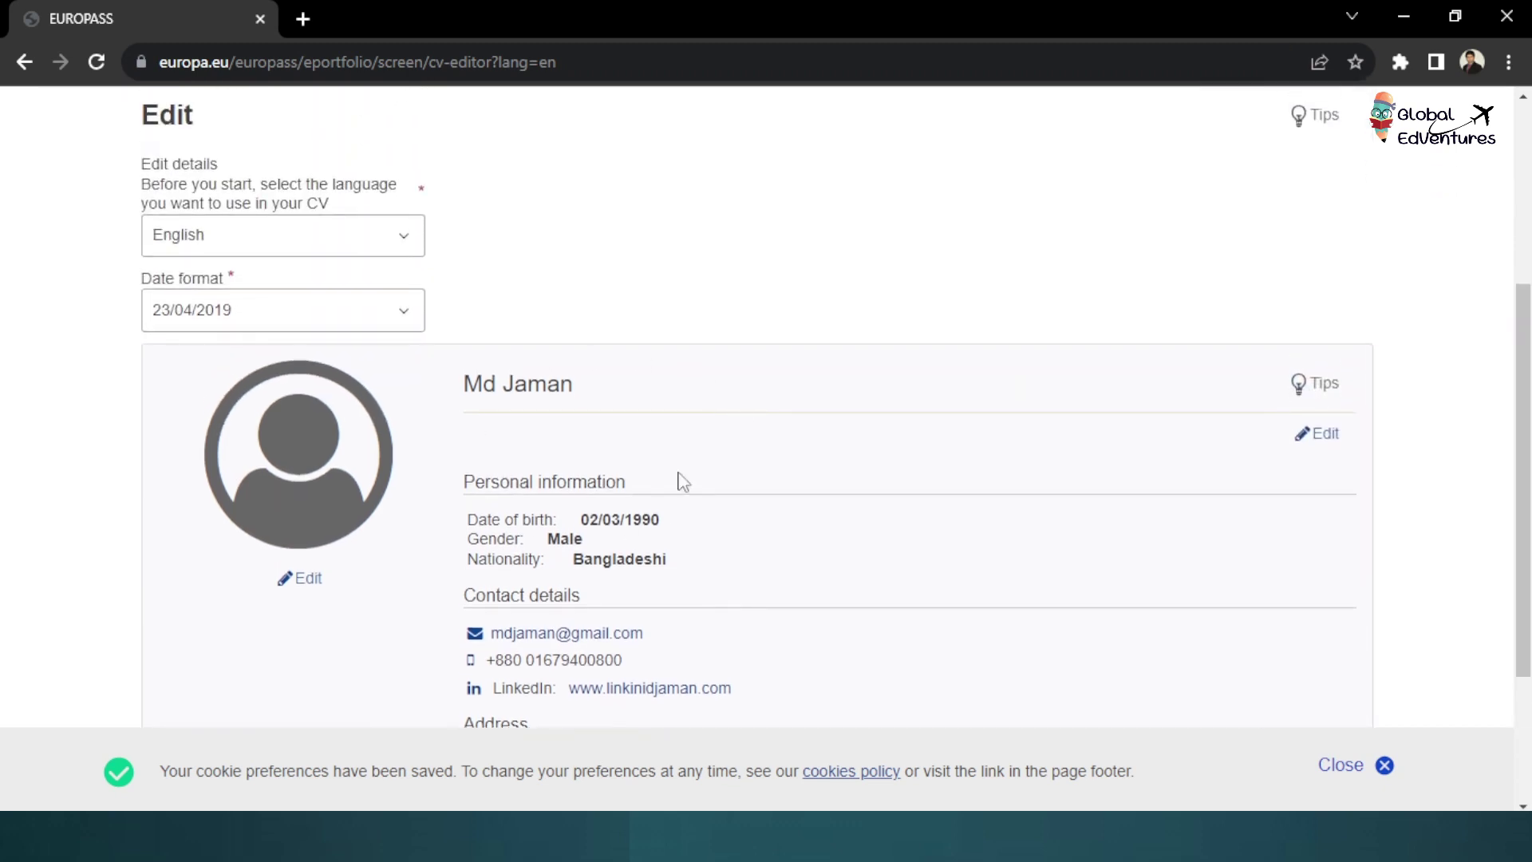
scroll(619, 462, down, 1)
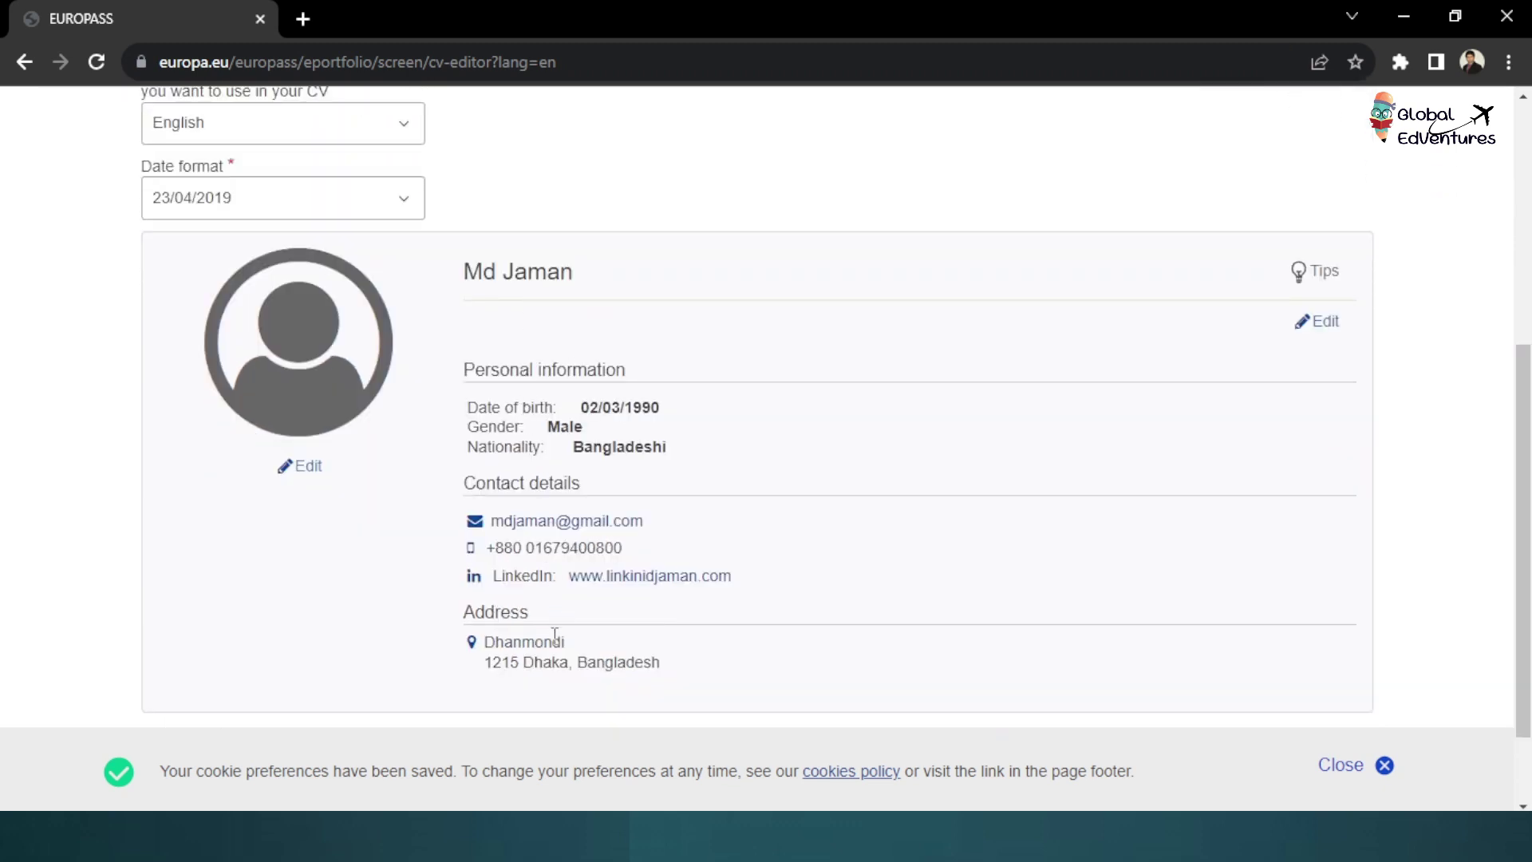
scroll(598, 558, down, 1)
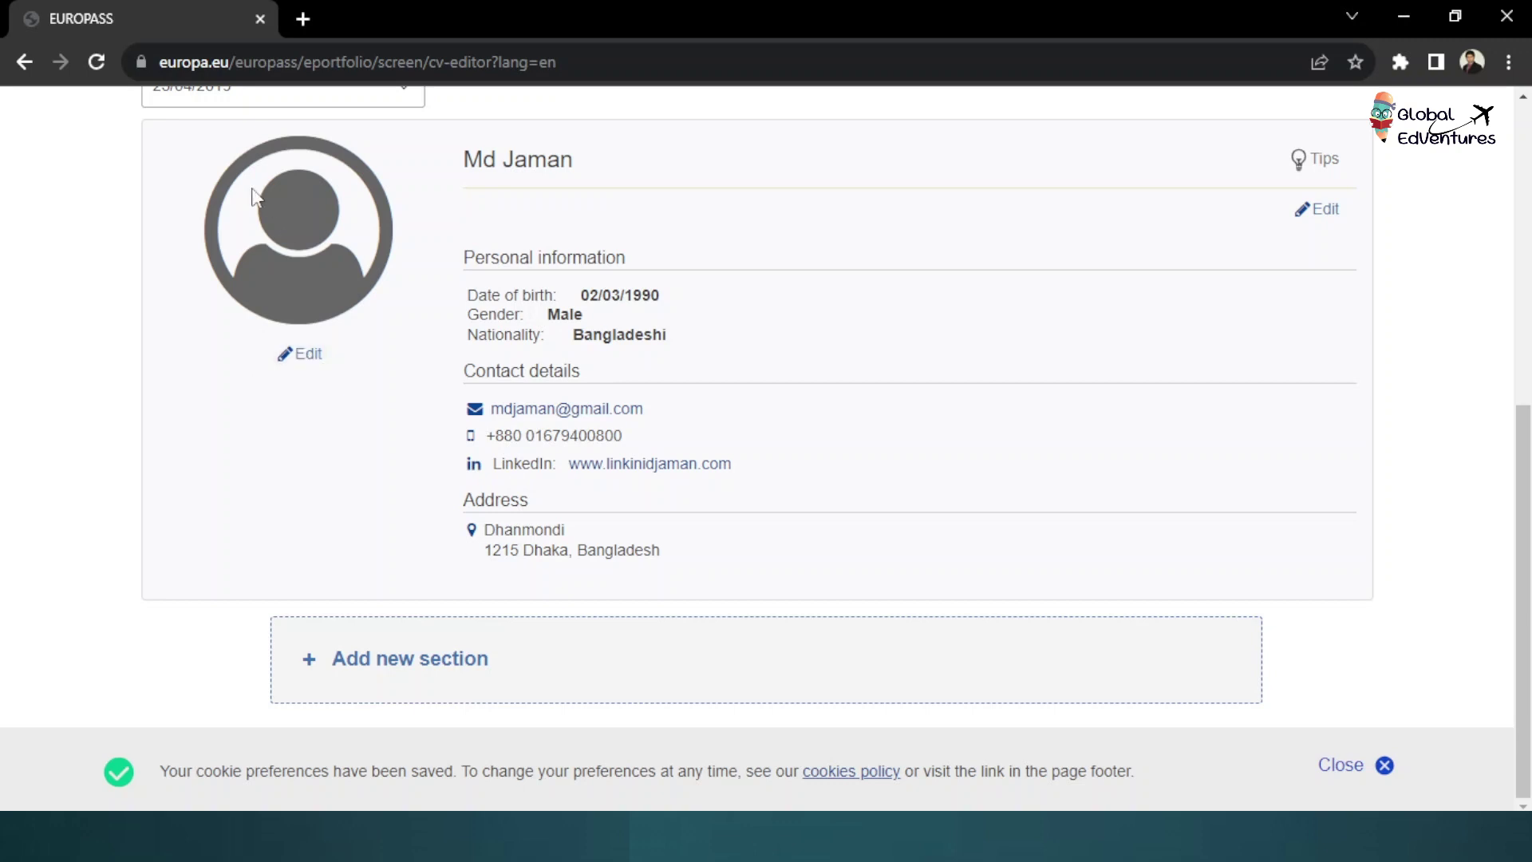
click(302, 357)
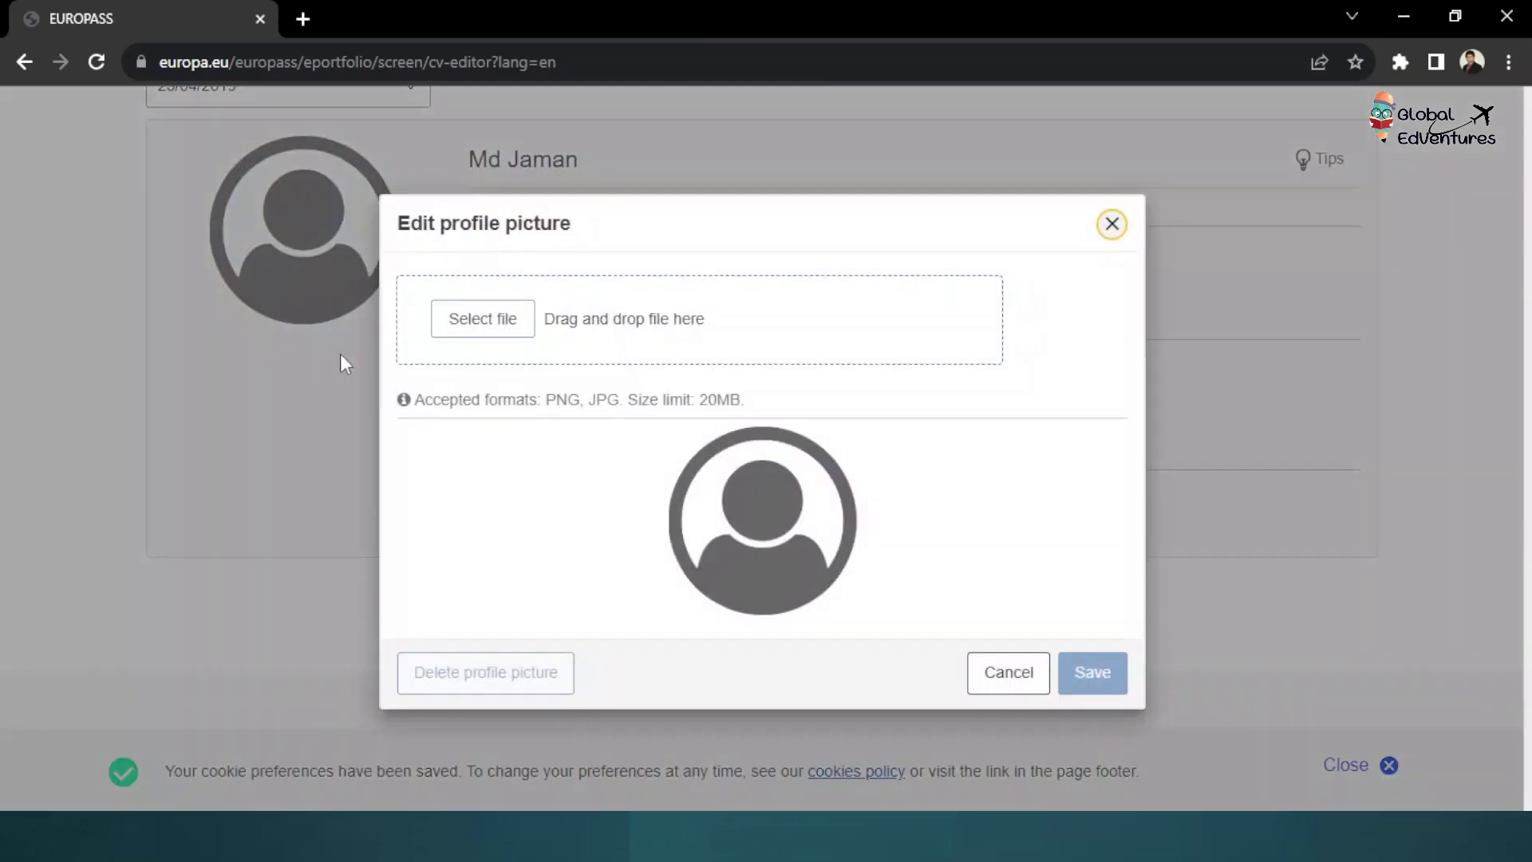
click(493, 325)
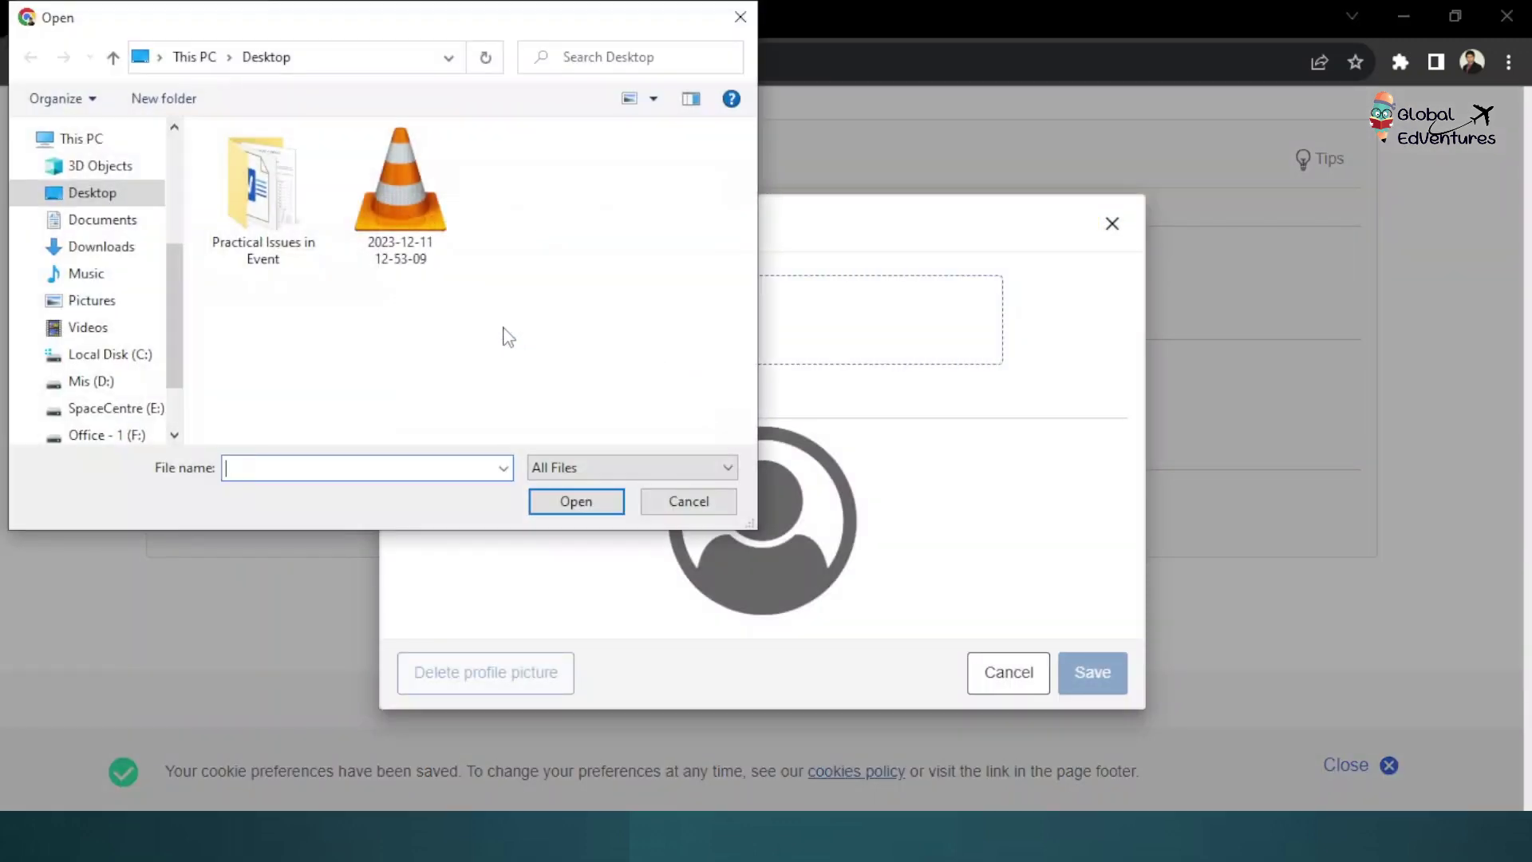
click(91, 196)
click(681, 505)
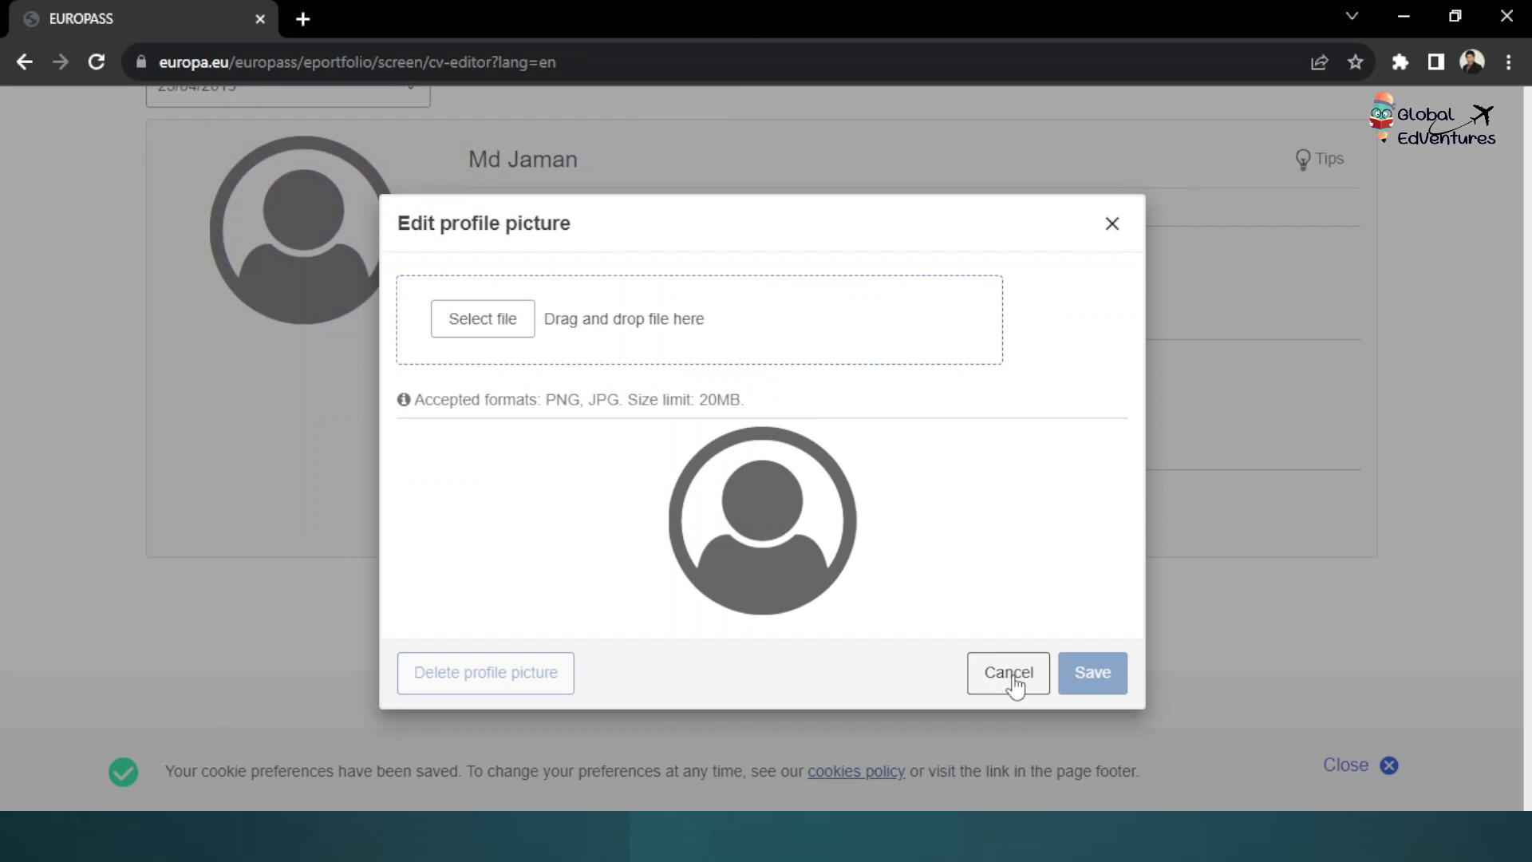
click(1011, 679)
scroll(626, 507, down, 2)
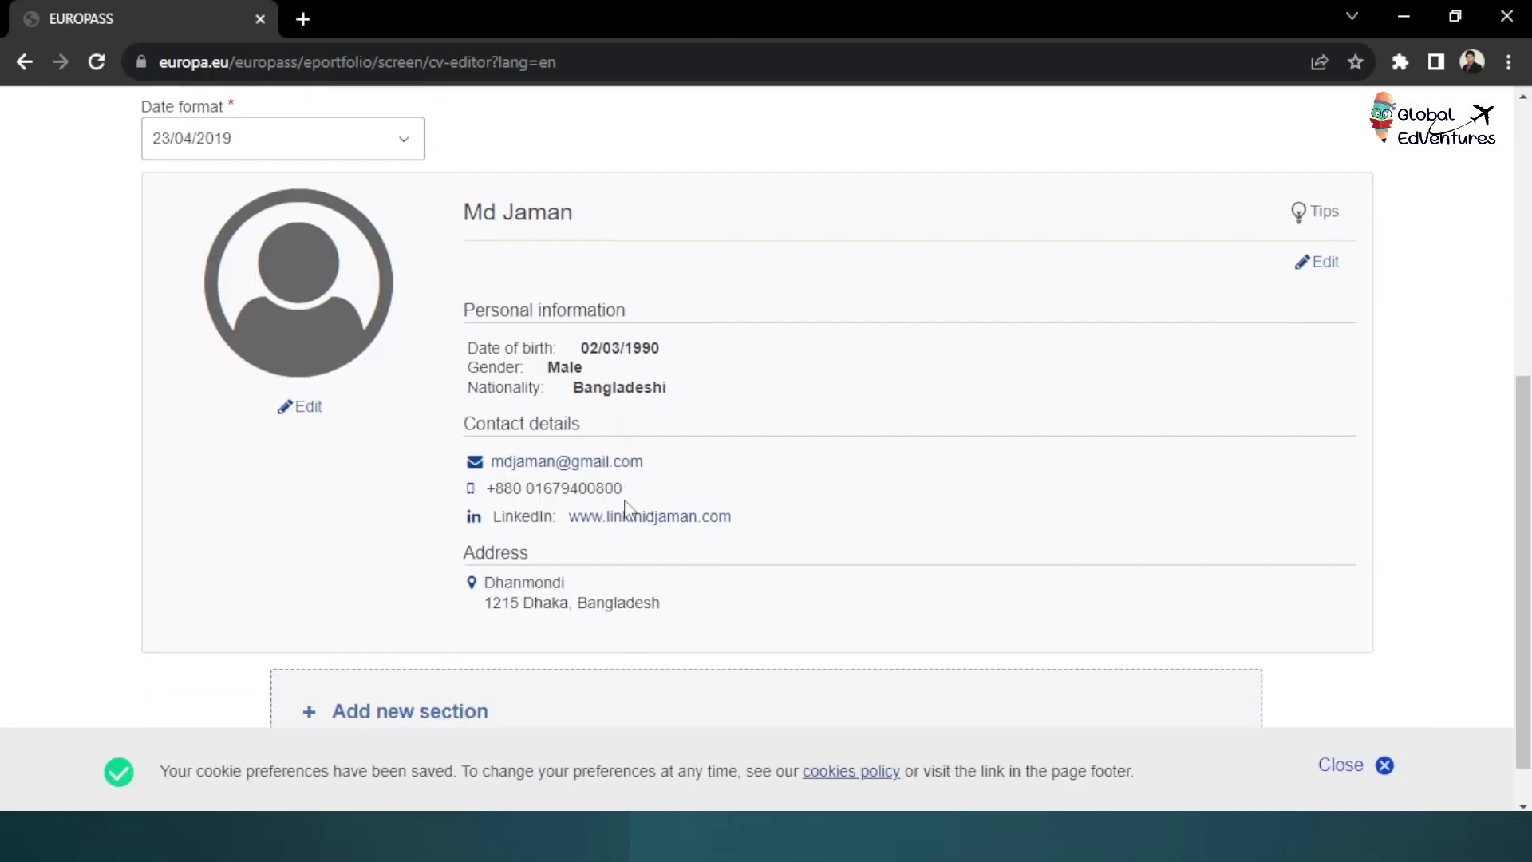
Add a new Work experience section to the CV
scroll(588, 432, up, 3)
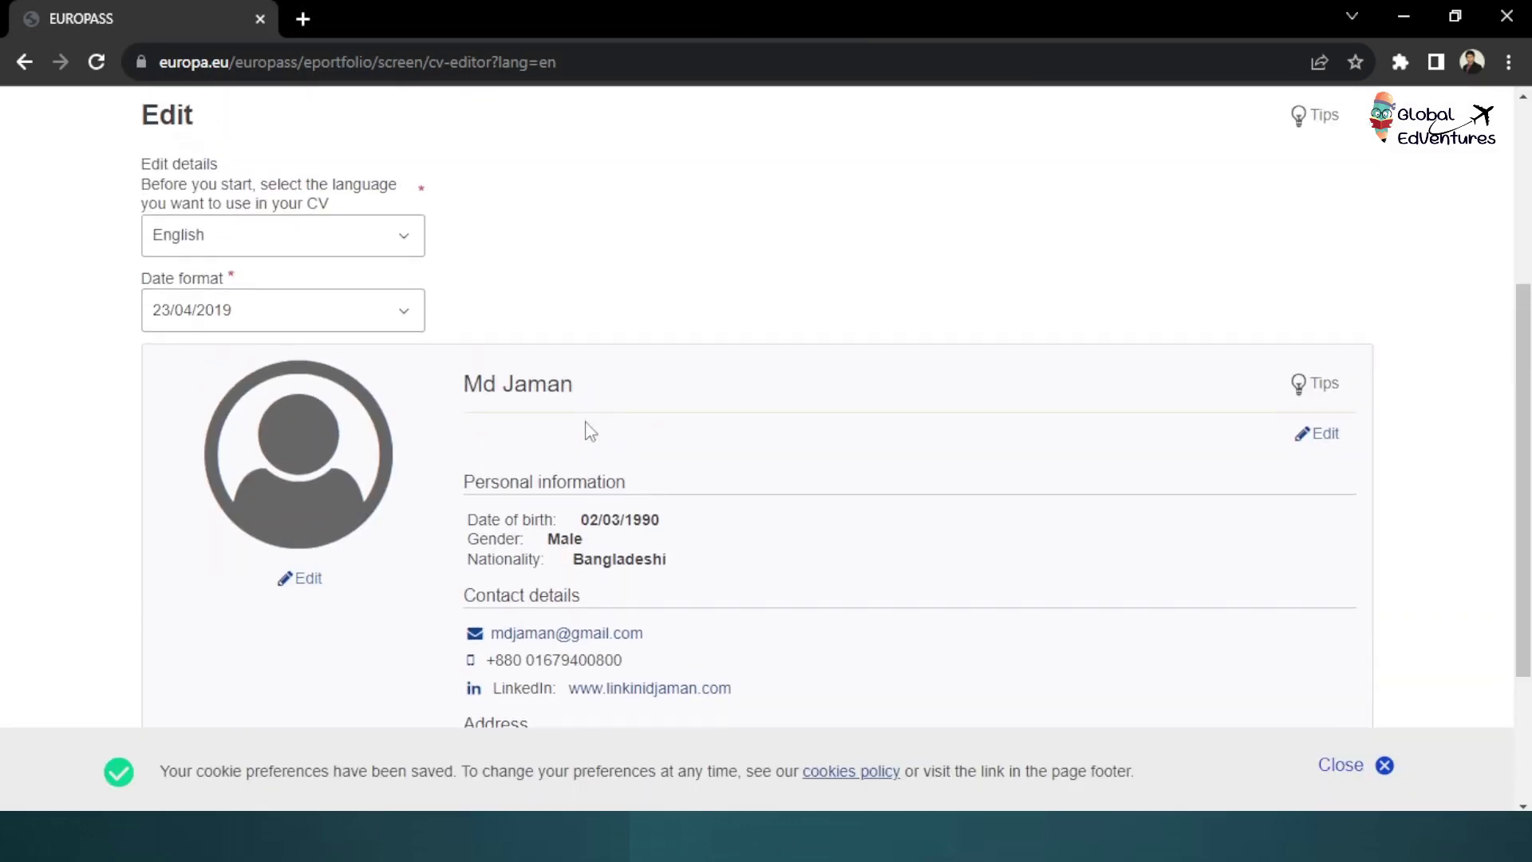
scroll(585, 431, down, 3)
click(426, 669)
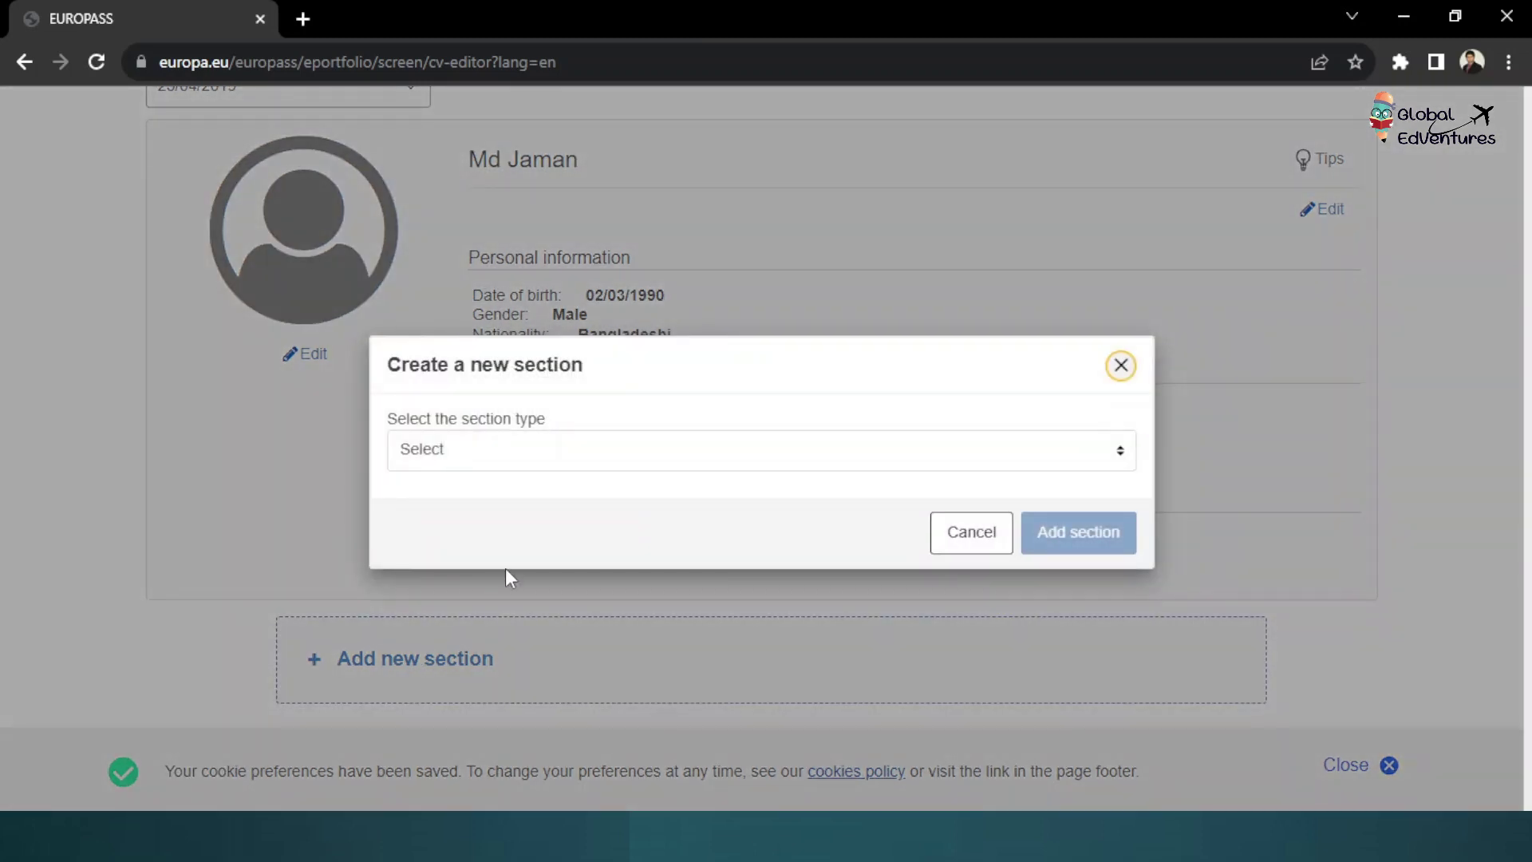
click(547, 452)
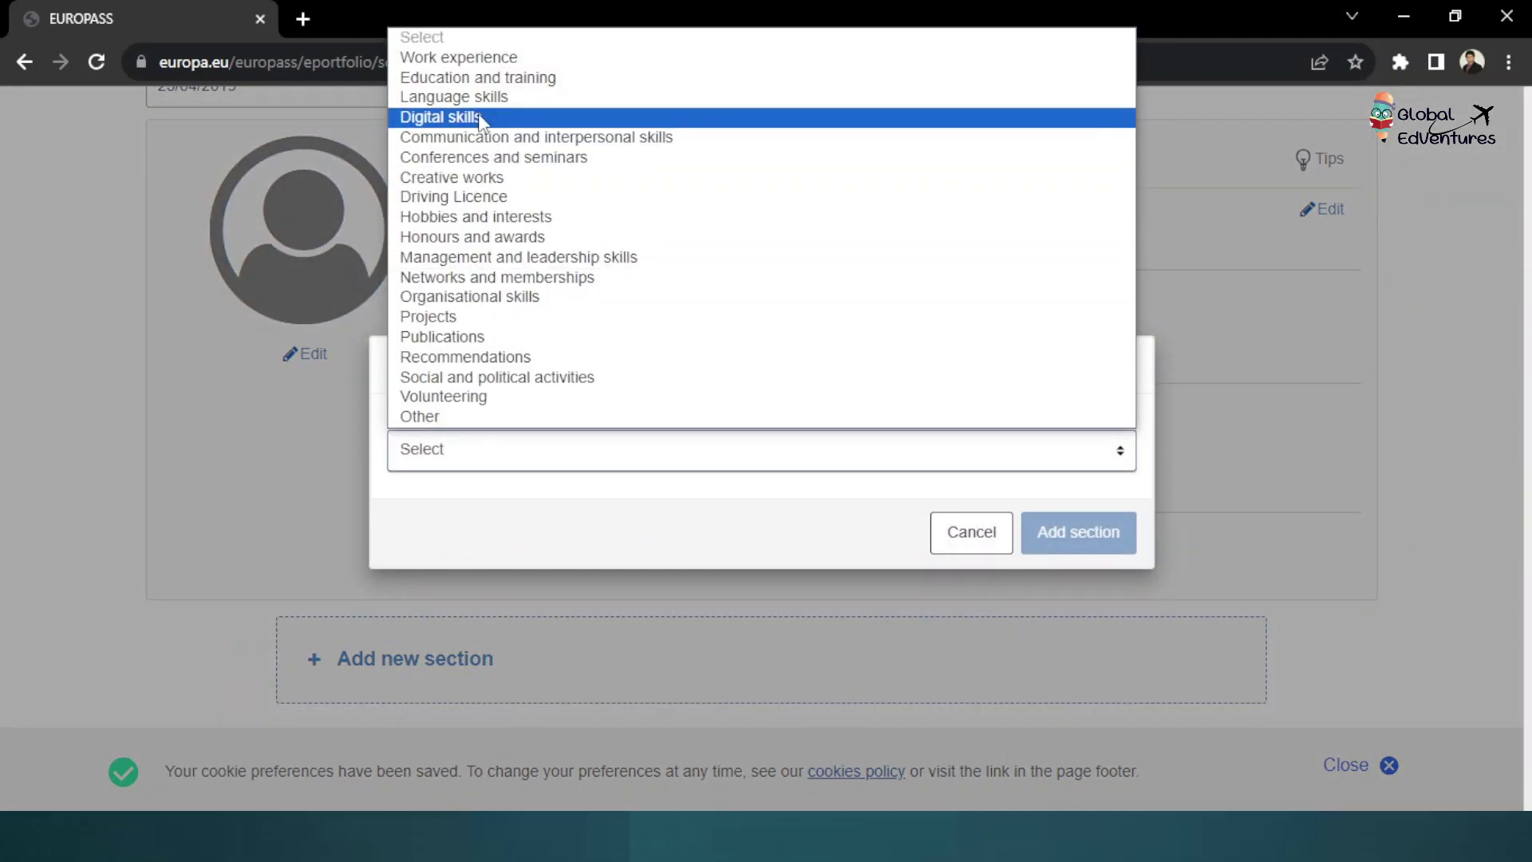
click(491, 57)
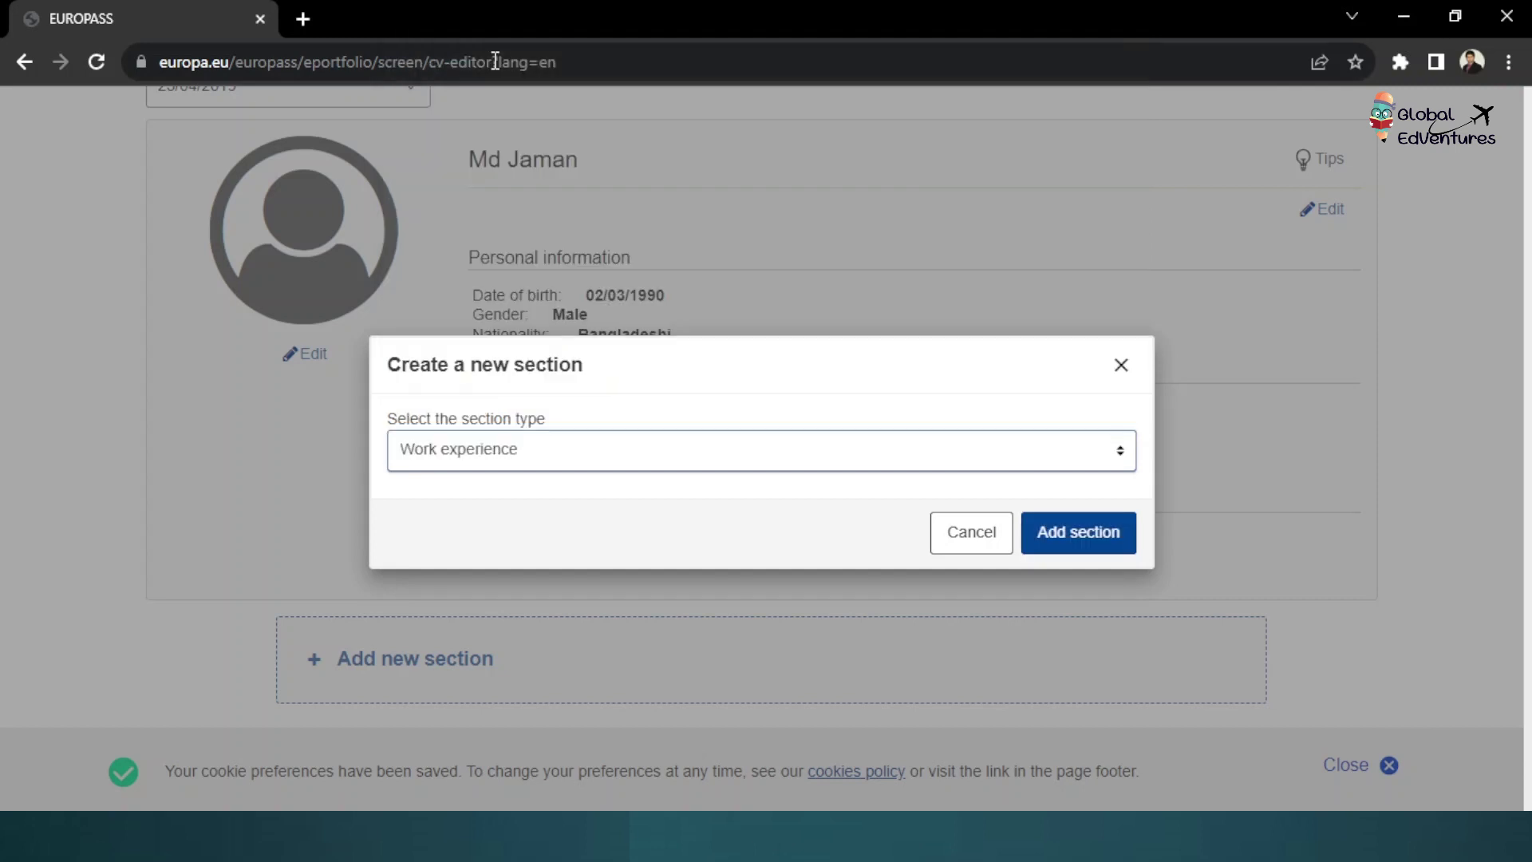
click(1070, 542)
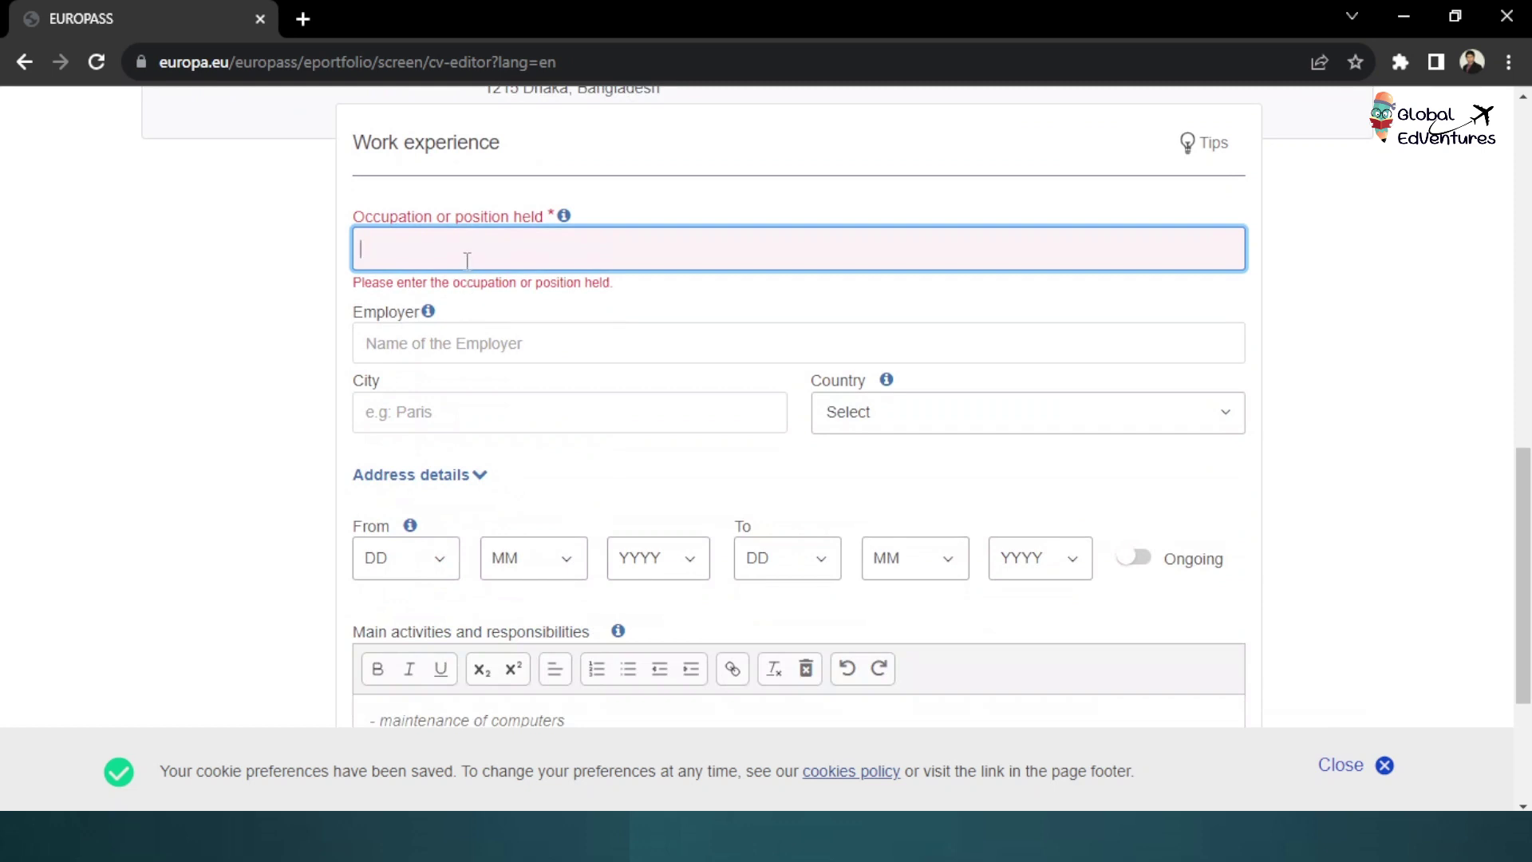
Search 'Manager' and pick Accounting manager as the occupation
text(Manager)
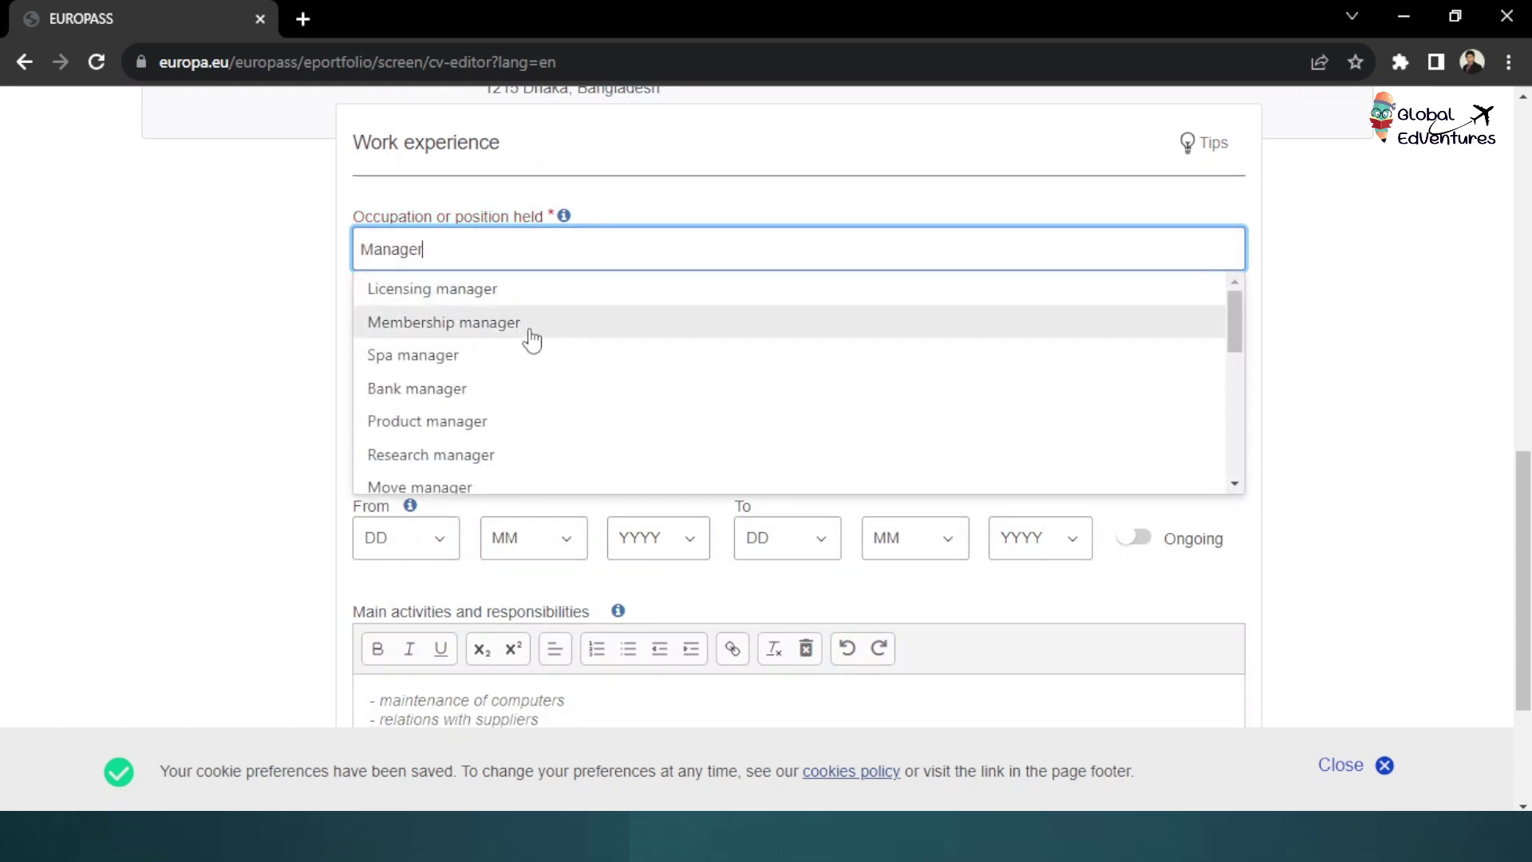
scroll(527, 375, down, 5)
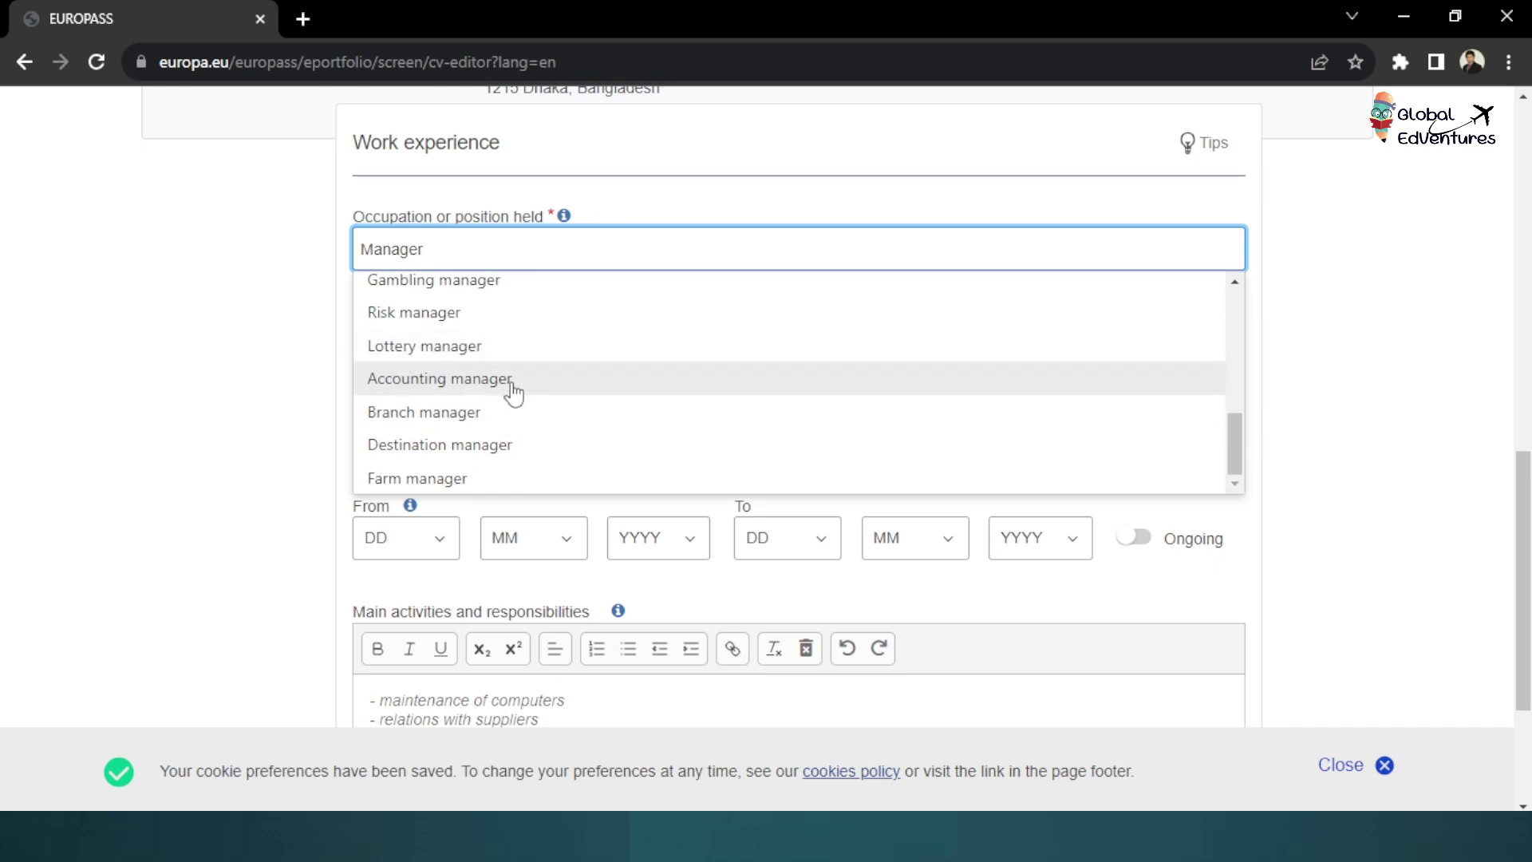
scroll(495, 404, down, 1)
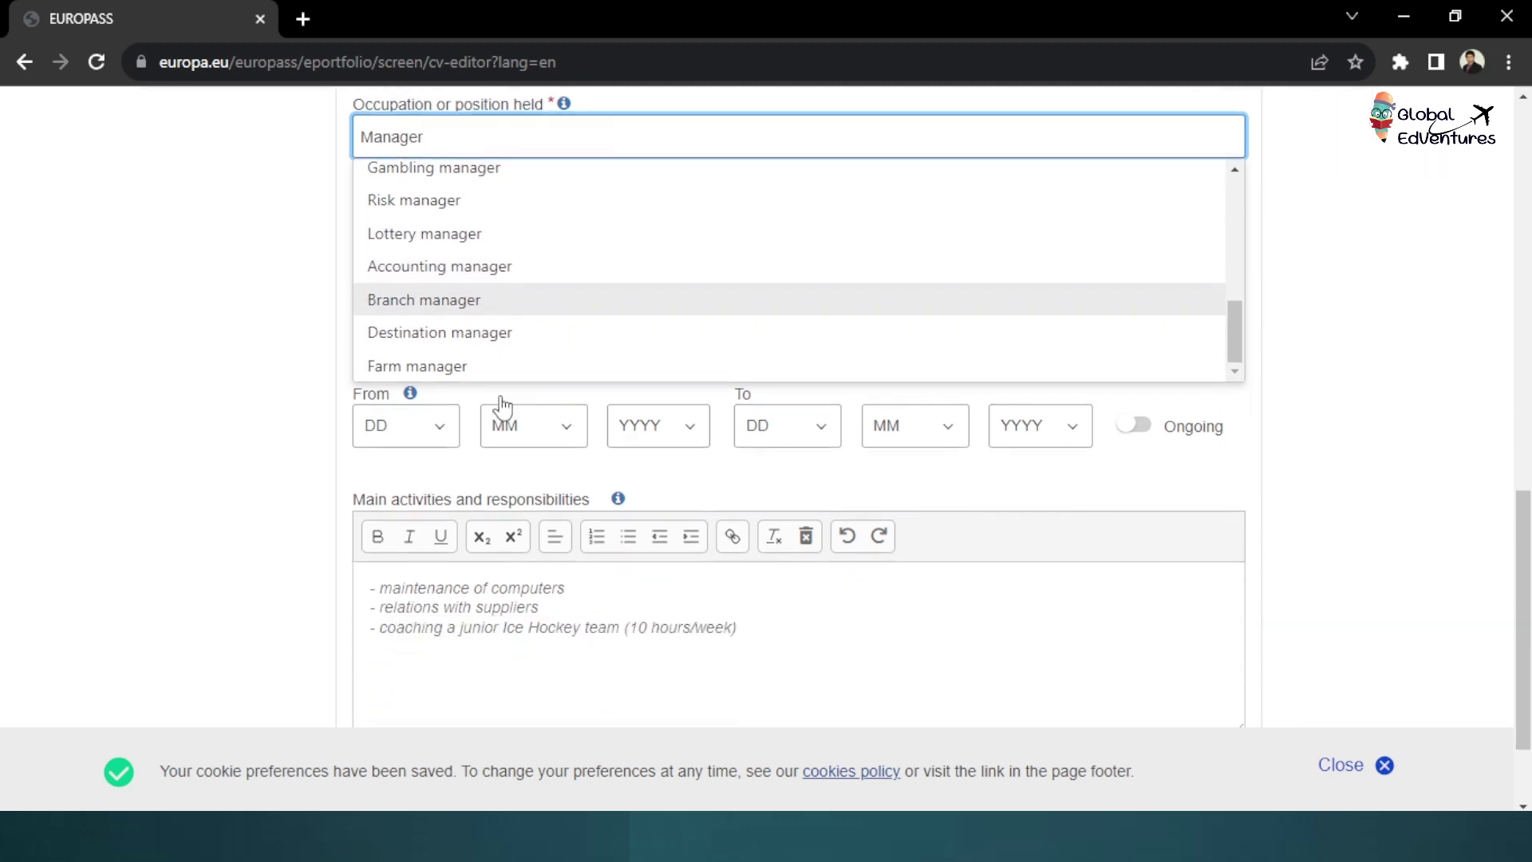
scroll(489, 383, up, 2)
scroll(488, 383, up, 4)
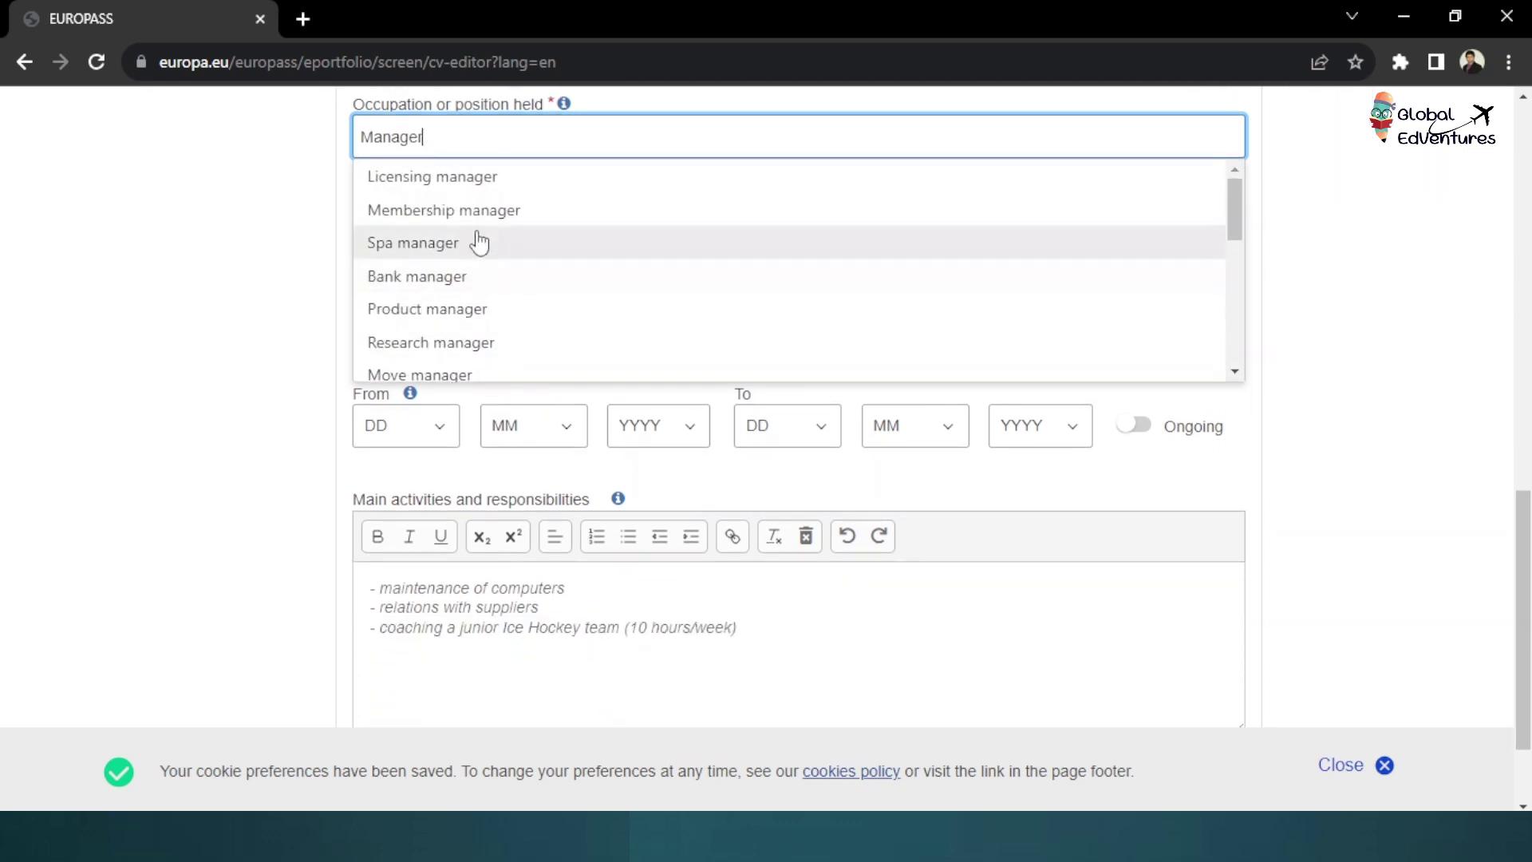
scroll(479, 251, down, 4)
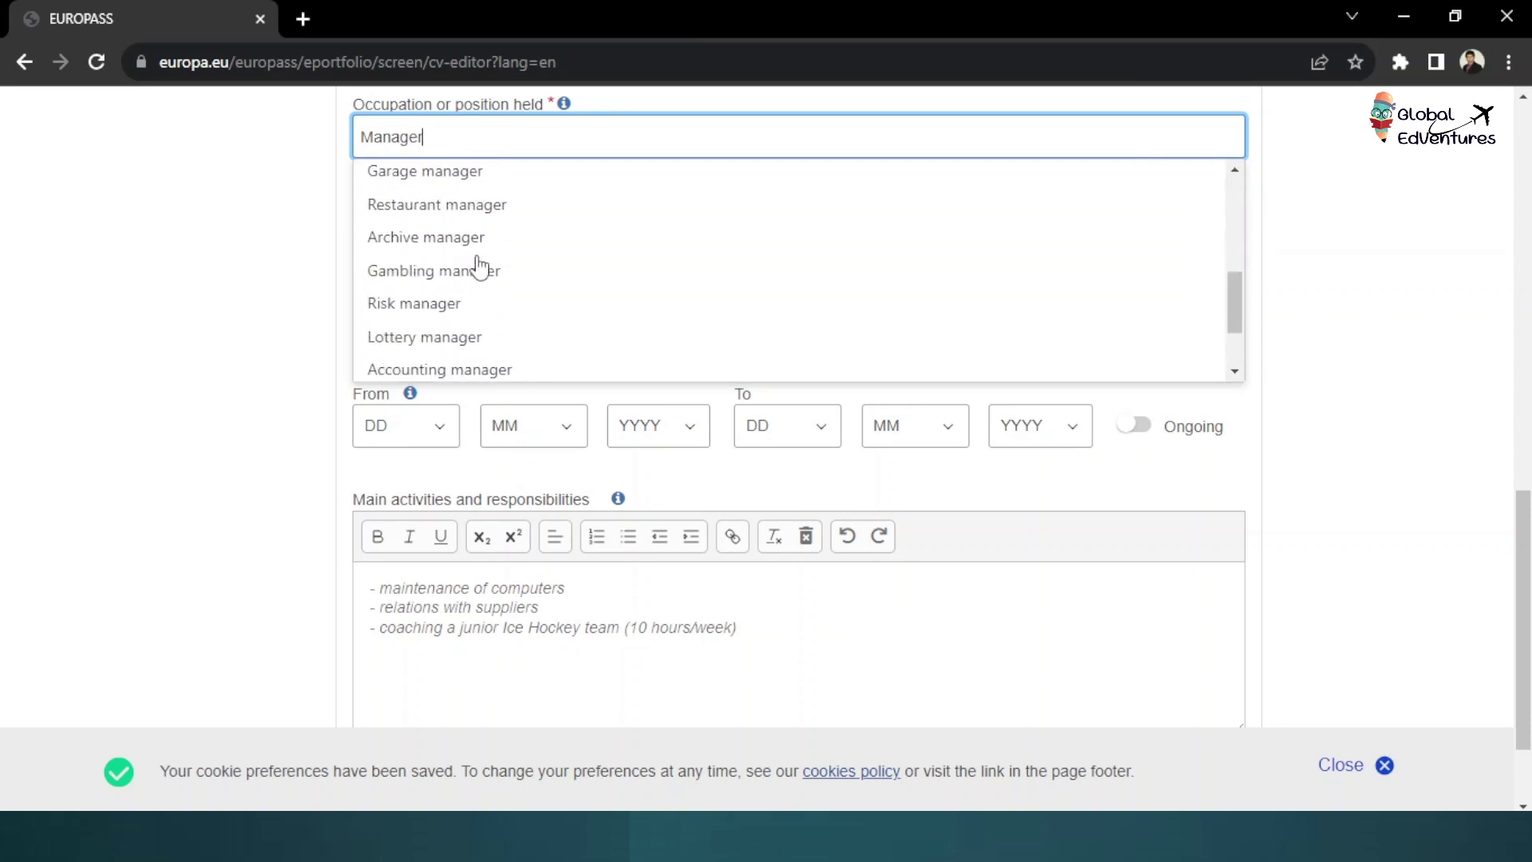
scroll(486, 275, down, 1)
click(486, 267)
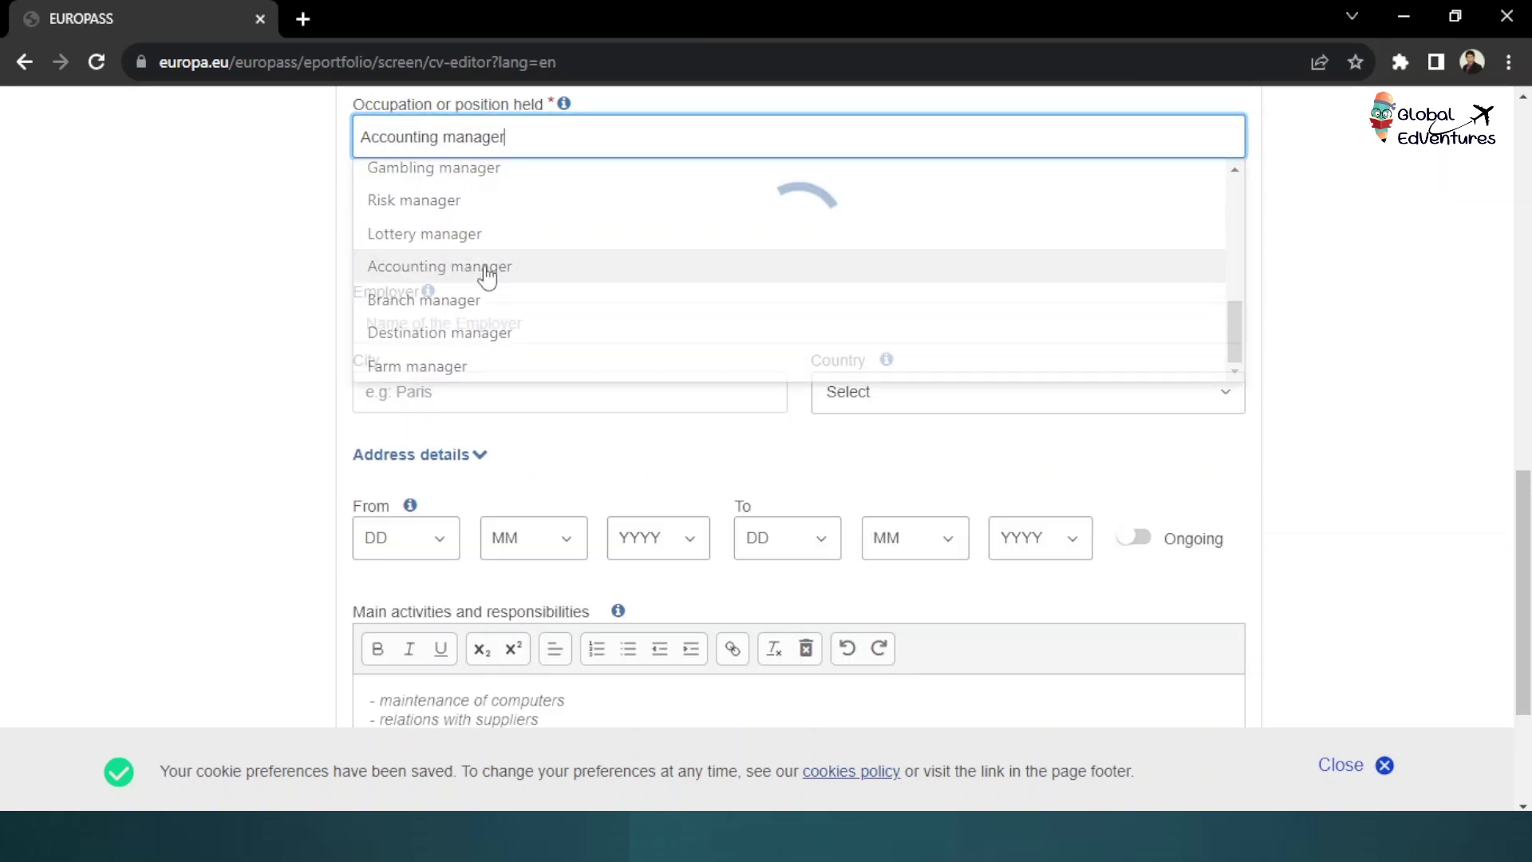
Choose Head of accounts as the alternative occupation name
scroll(447, 399, up, 1)
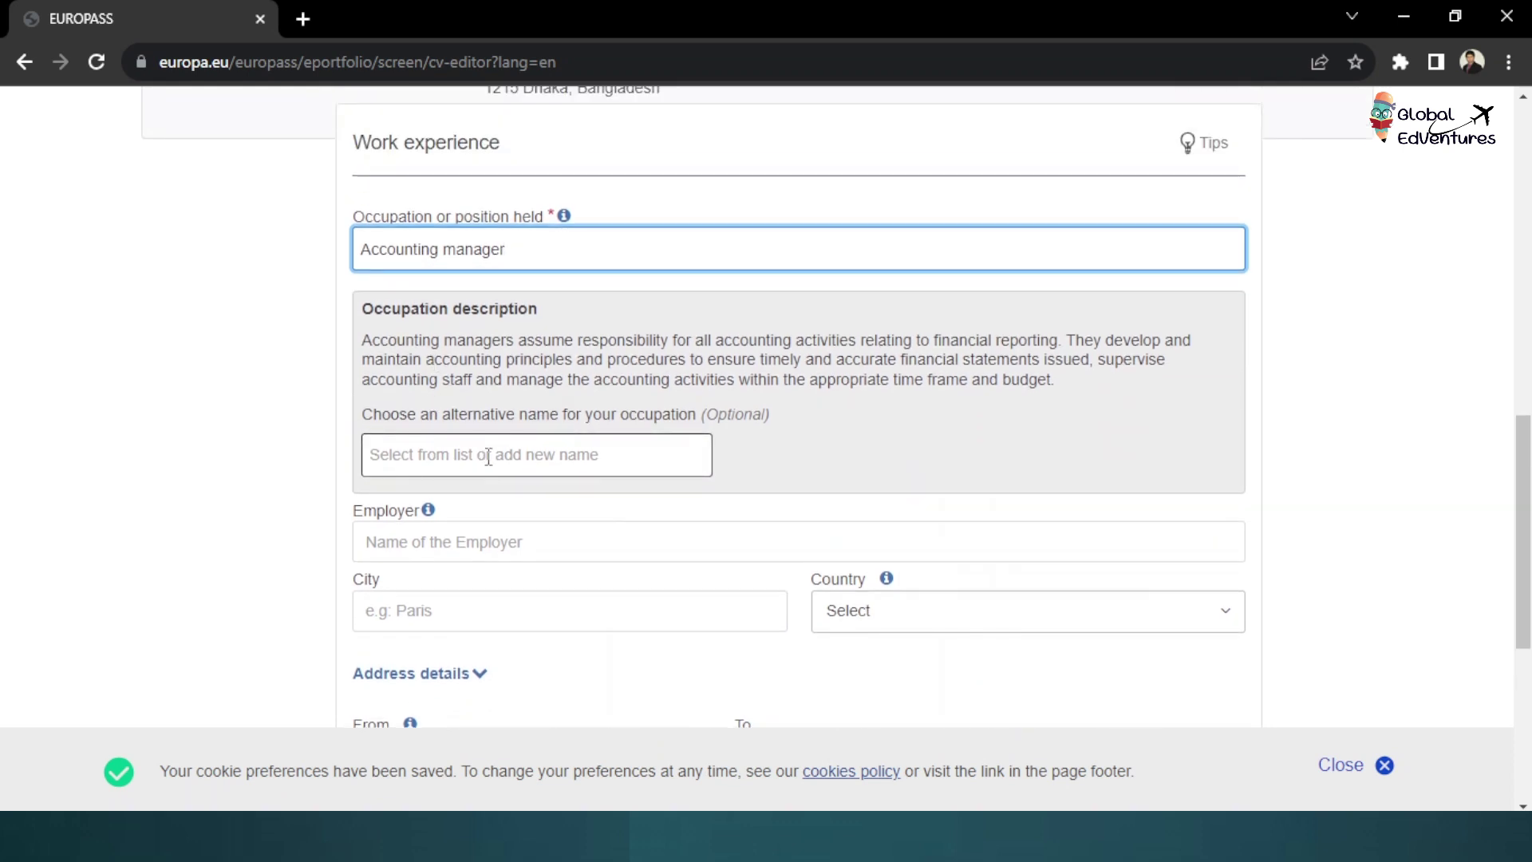
click(488, 457)
scroll(548, 551, down, 3)
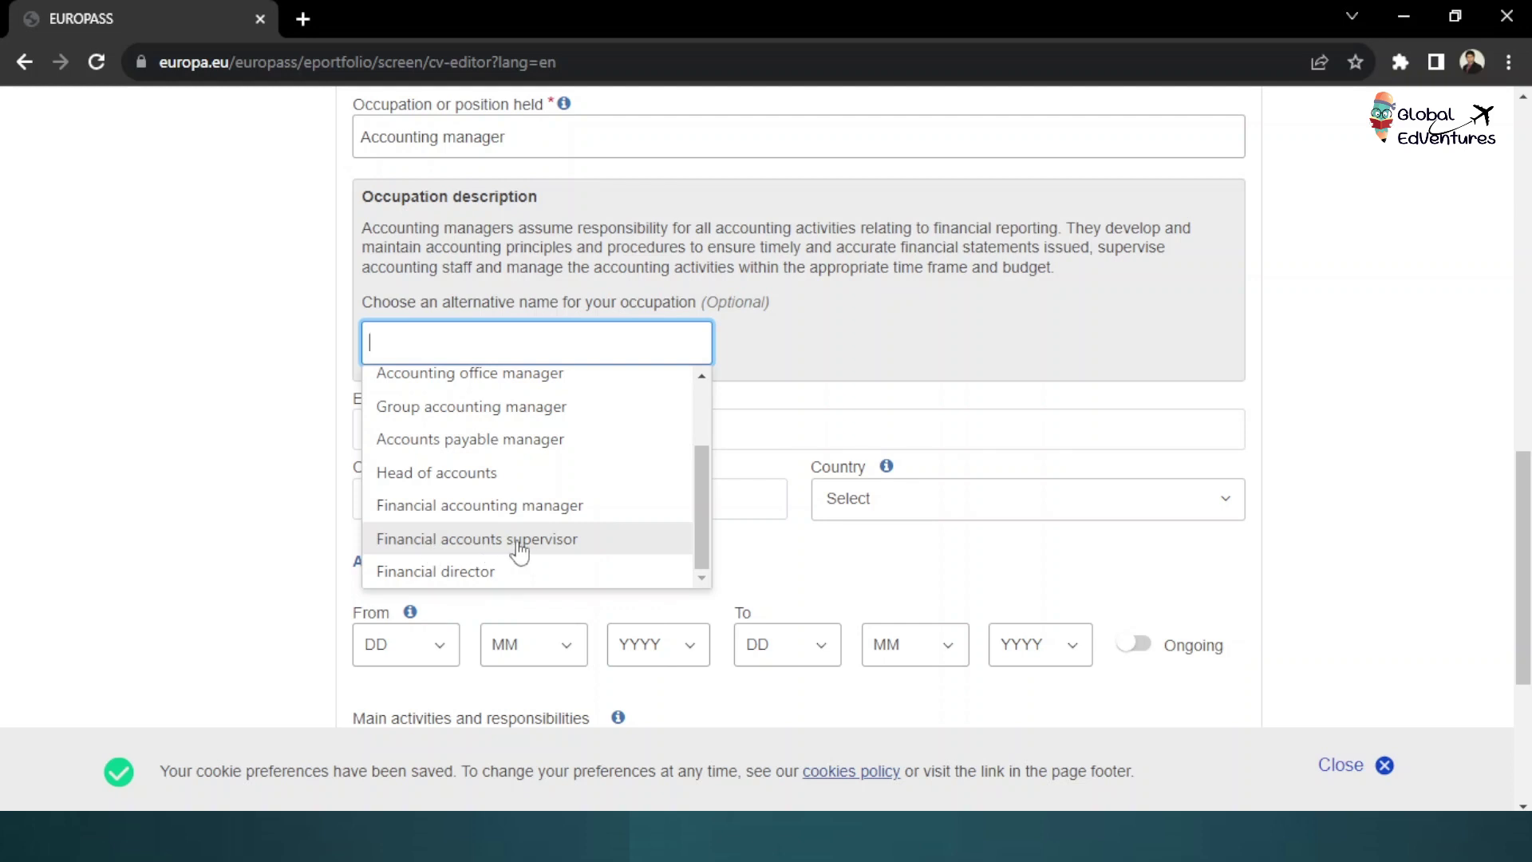
scroll(511, 553, up, 2)
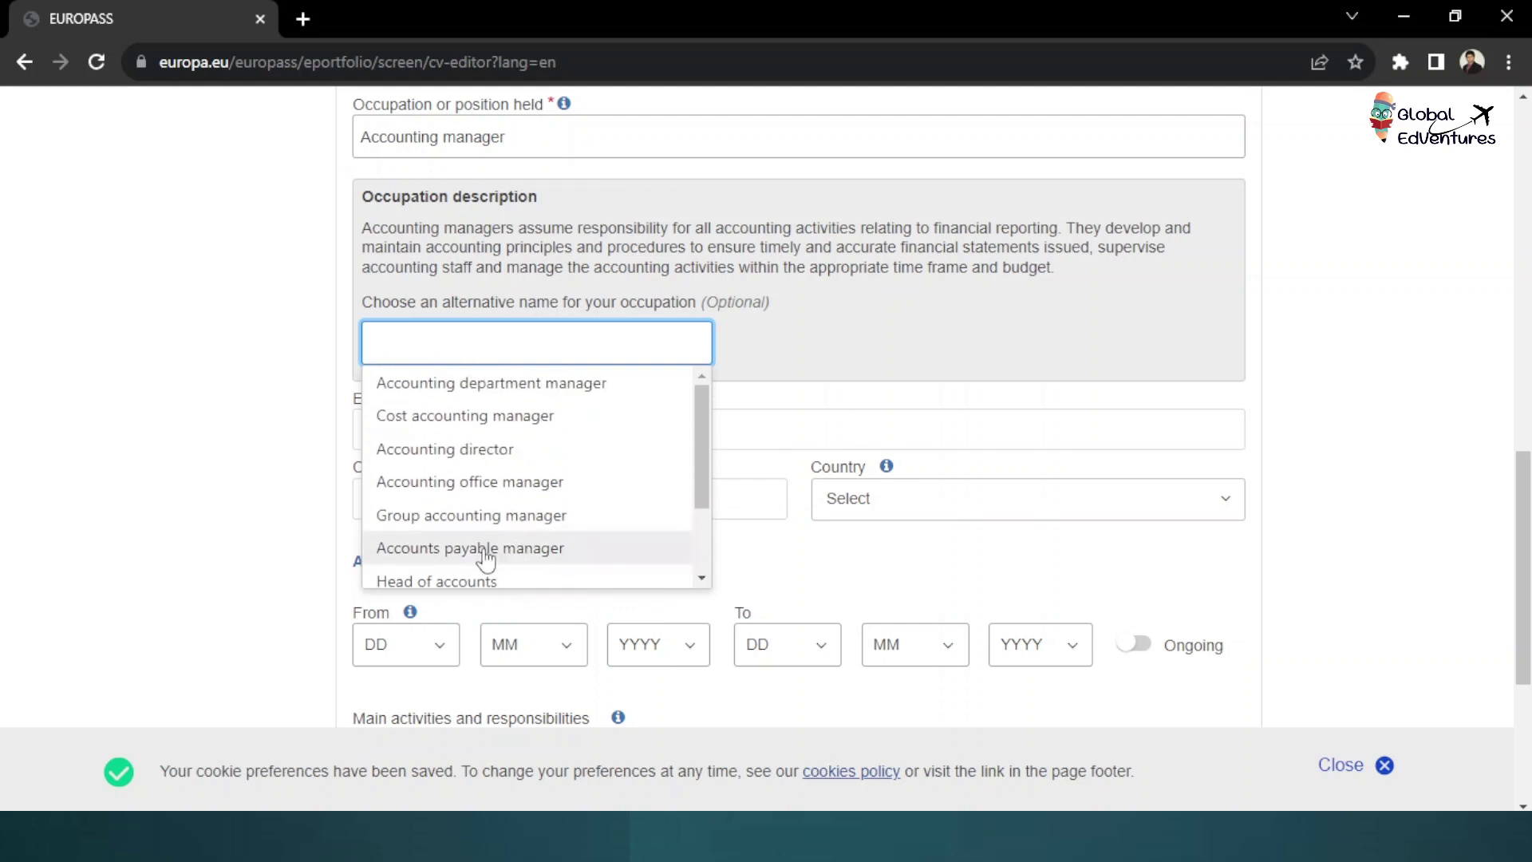
click(452, 582)
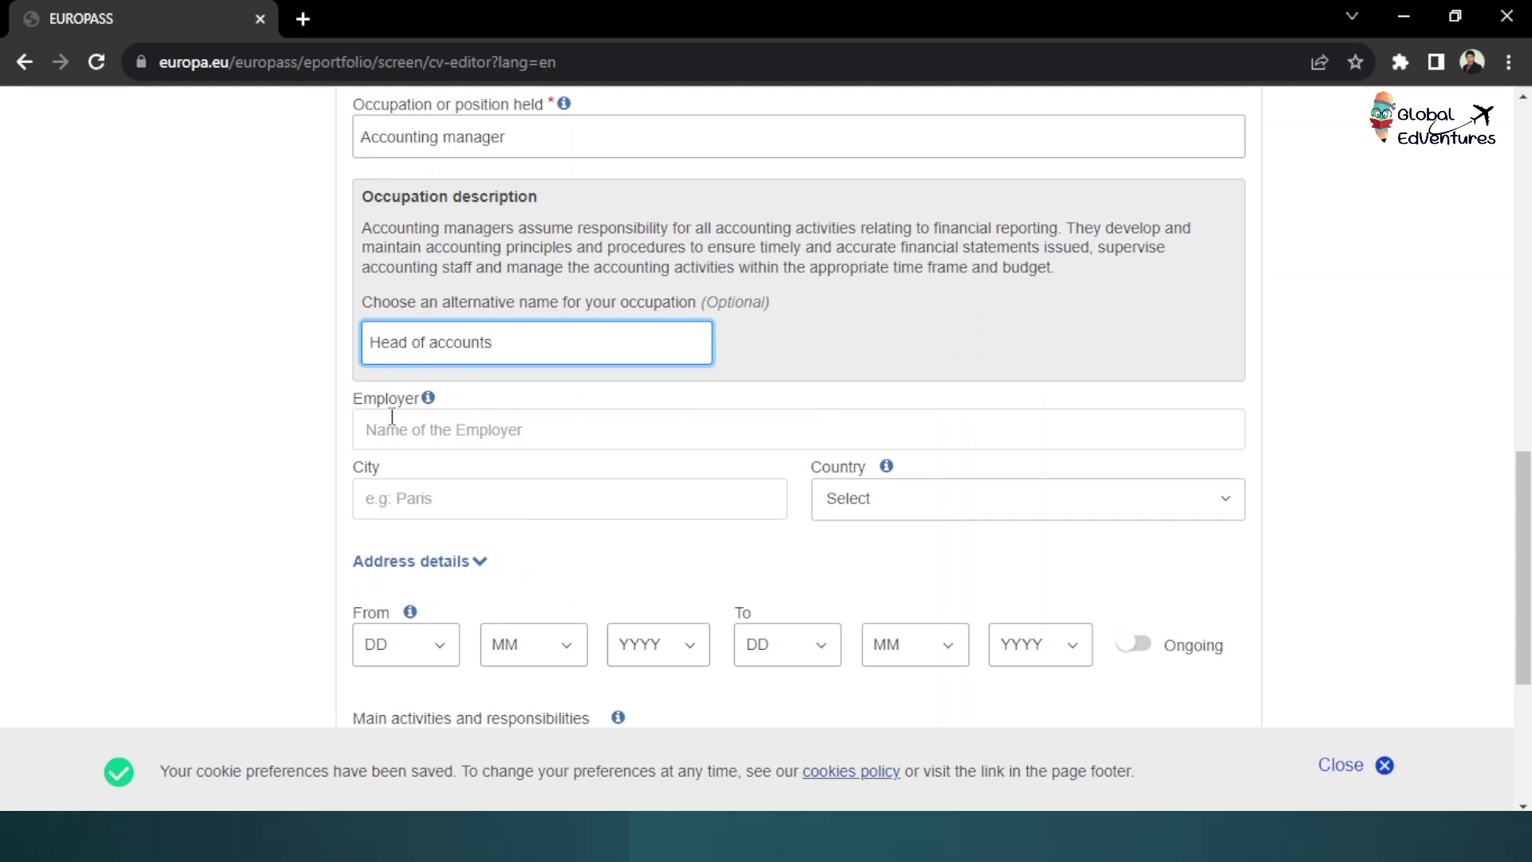
Enter Dhaka University as the employer and set the job country to Bangladesh
click(415, 440)
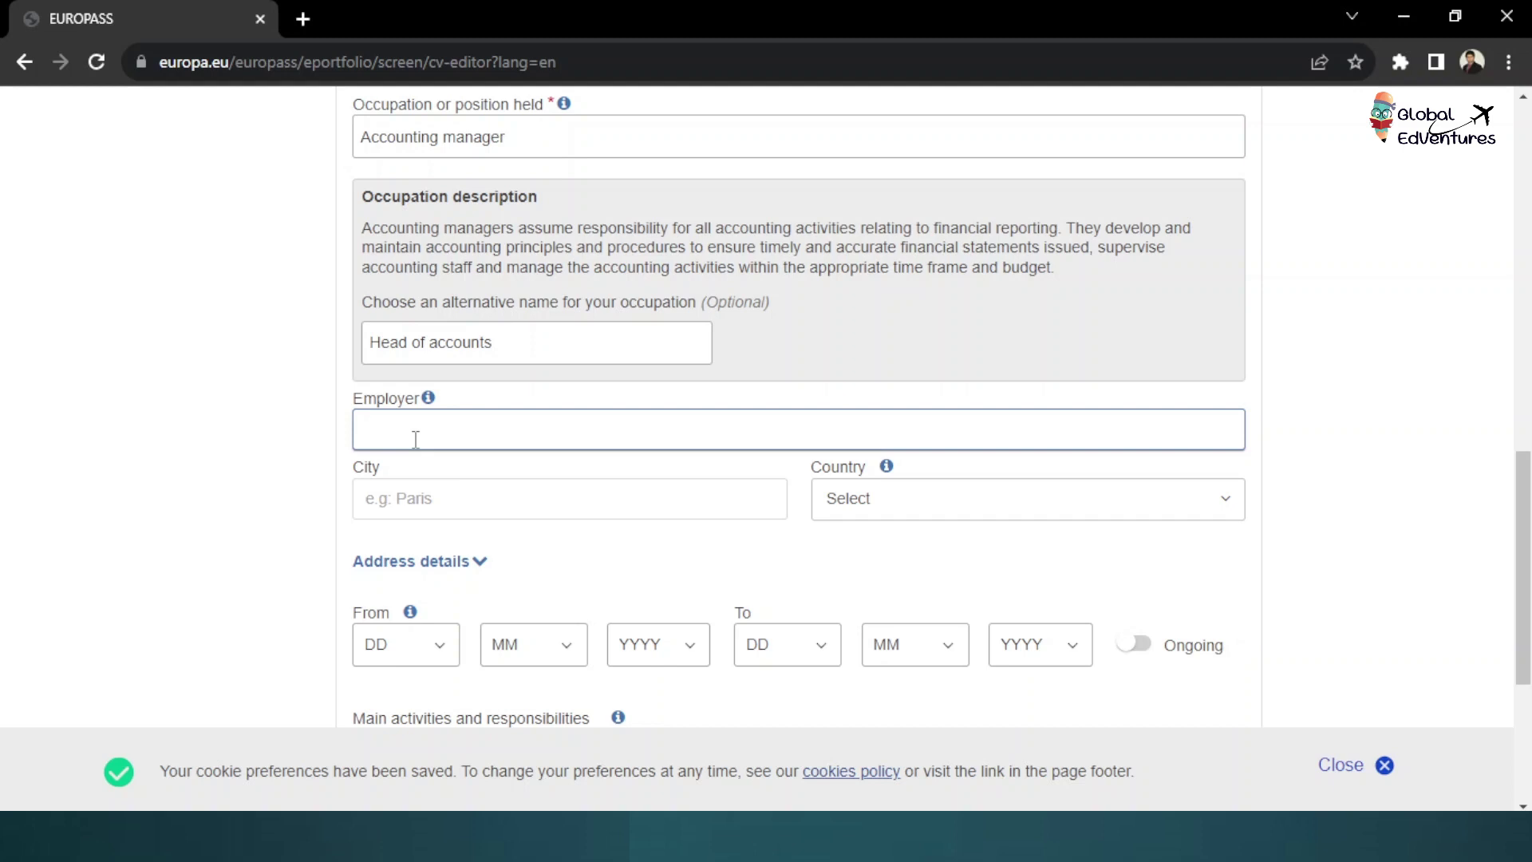
text(Dhaka University)
drag(529, 434, 325, 444)
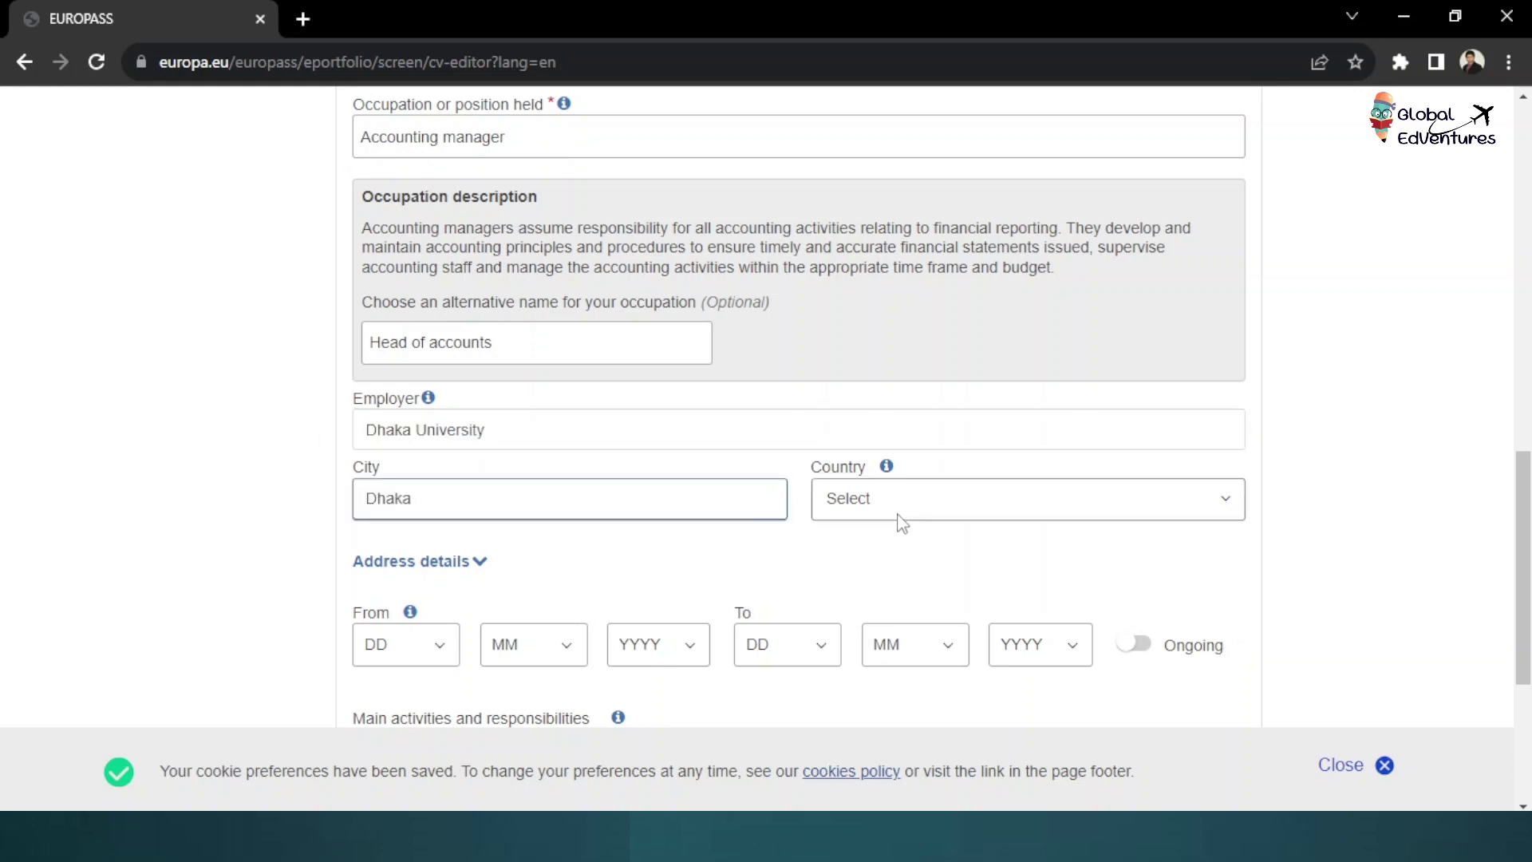
click(862, 500)
text(Bang)
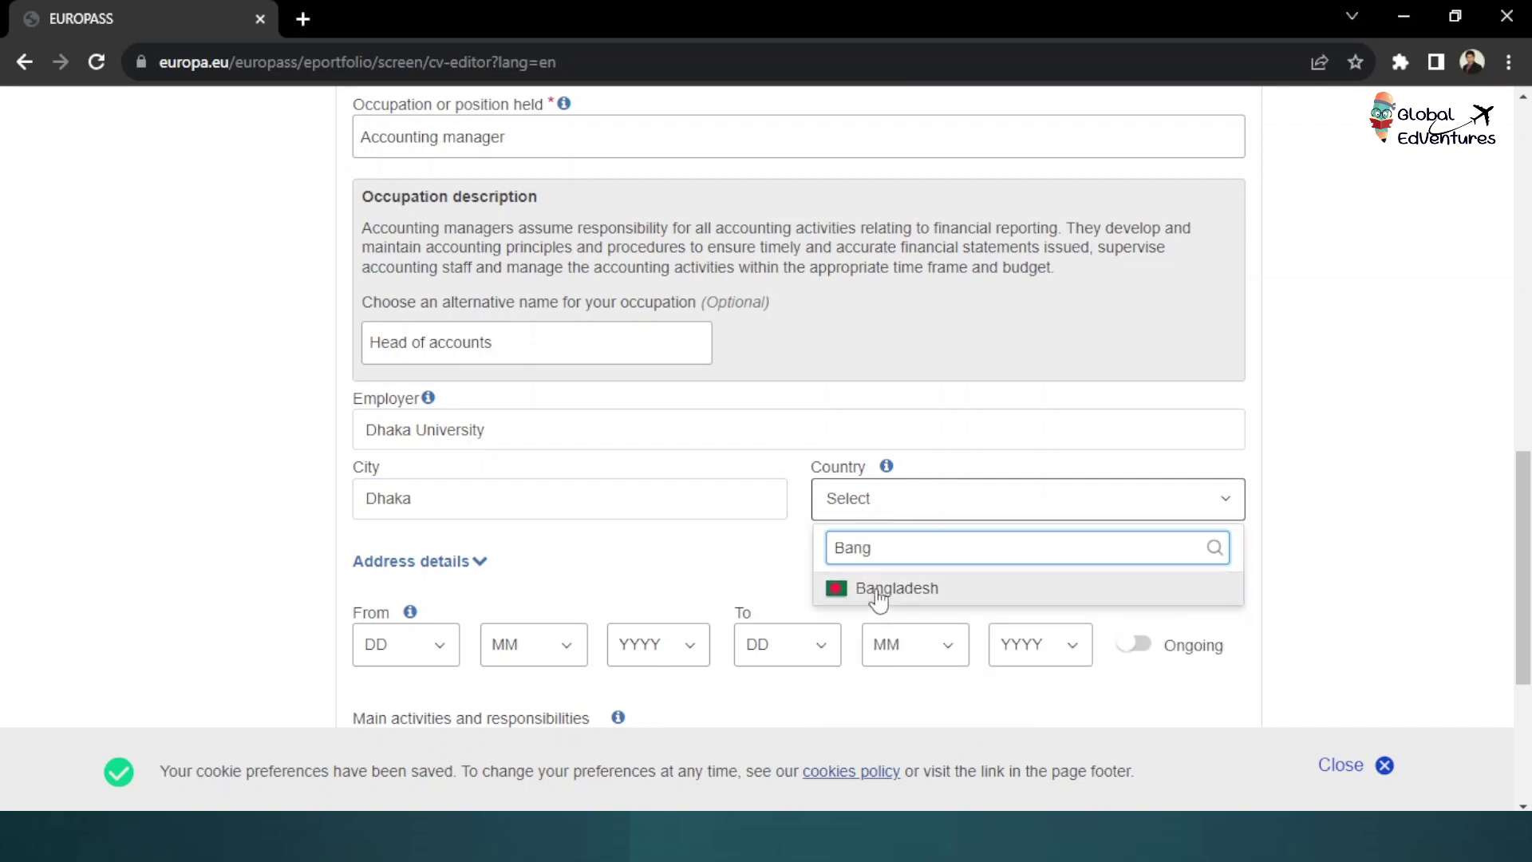
click(879, 595)
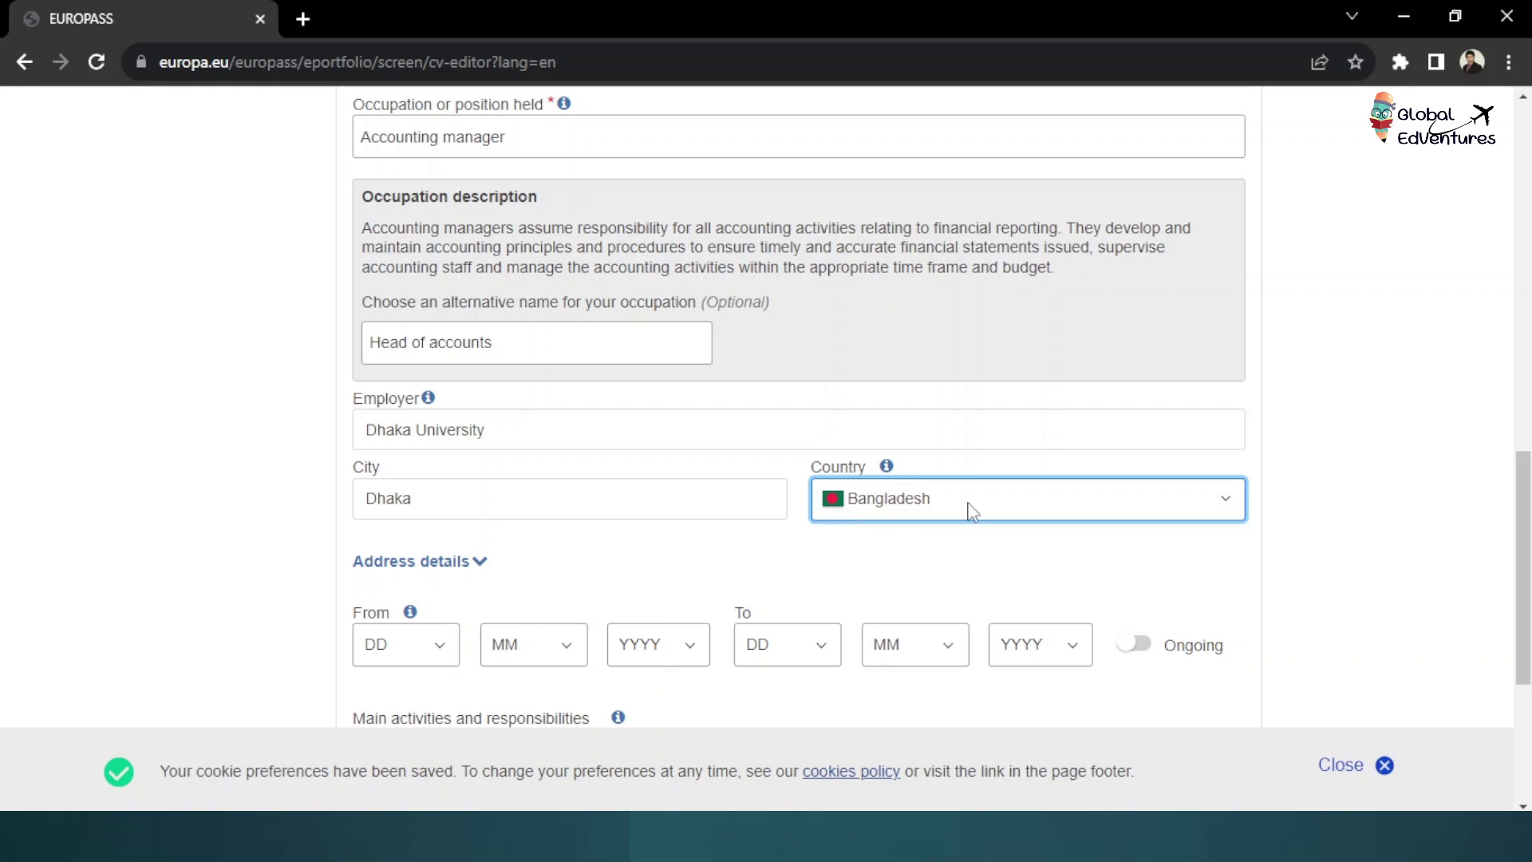
Set the job's start day to 16 and month to 2, then choose the year
scroll(934, 505, down, 3)
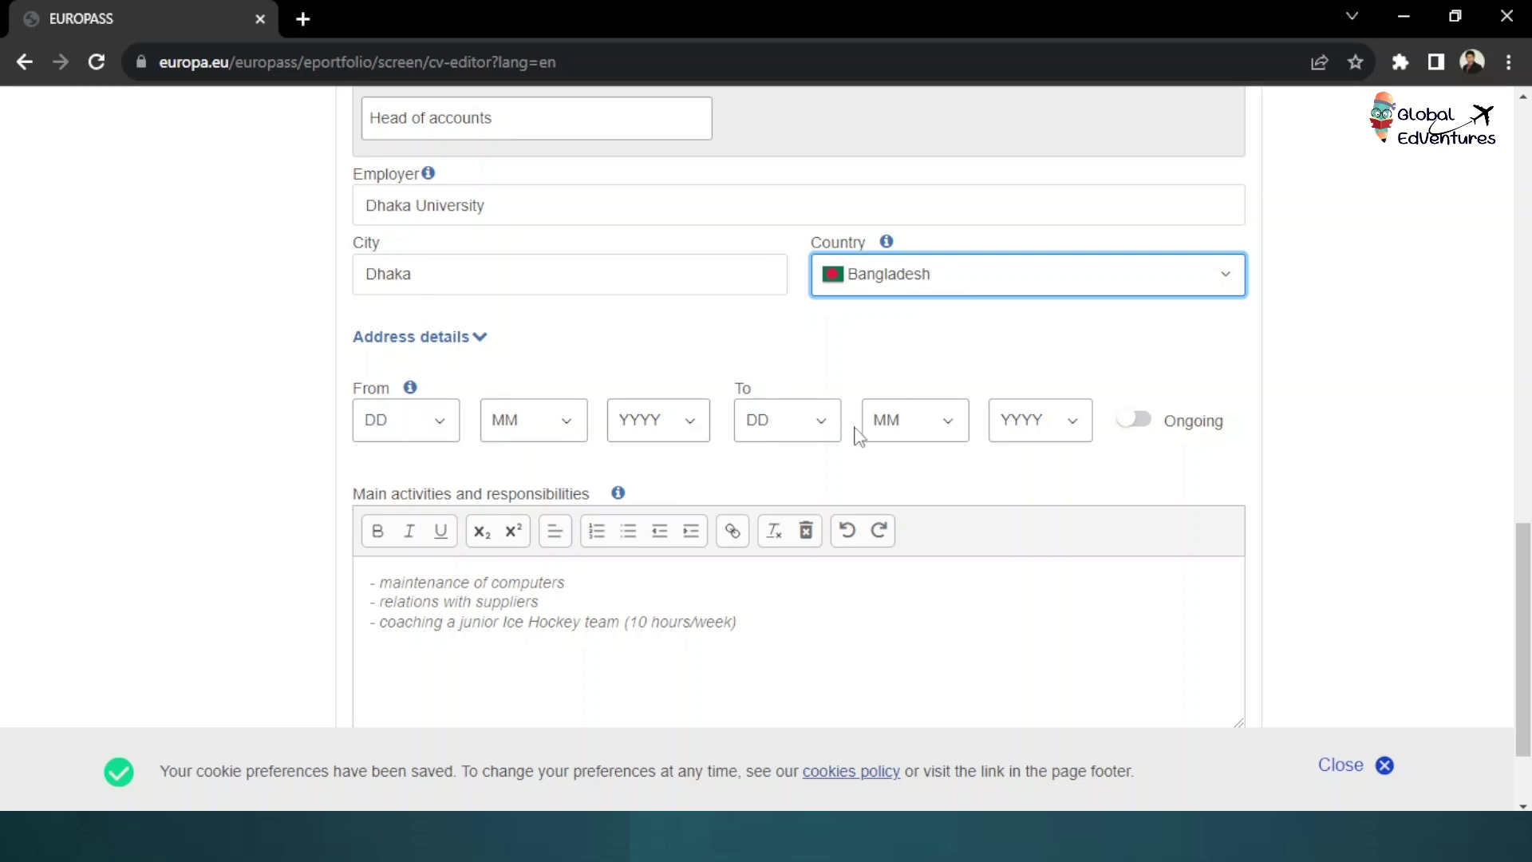
click(427, 435)
click(416, 399)
click(534, 420)
click(507, 489)
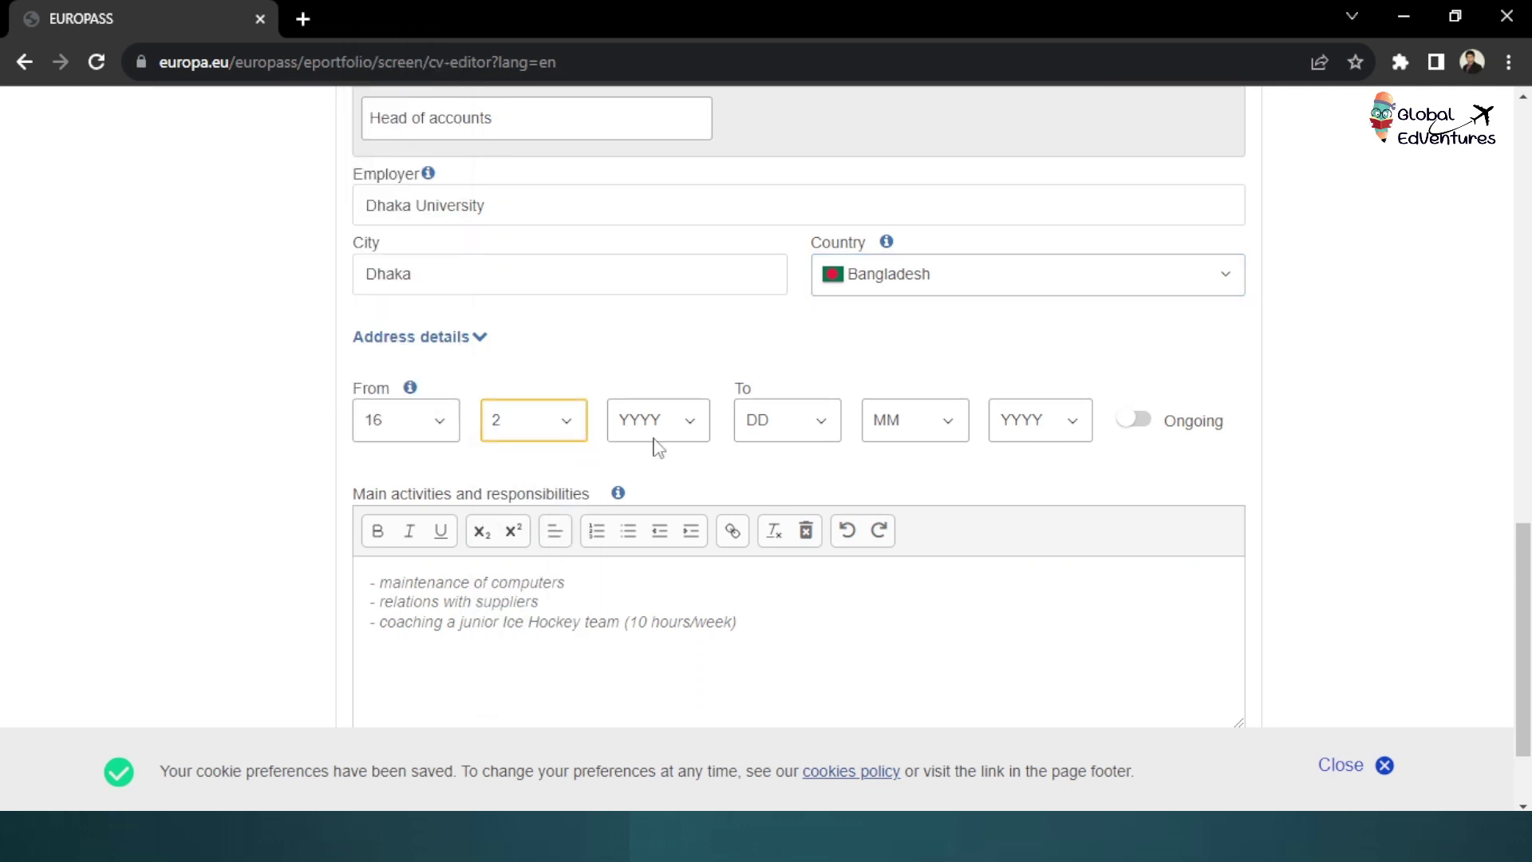
click(658, 419)
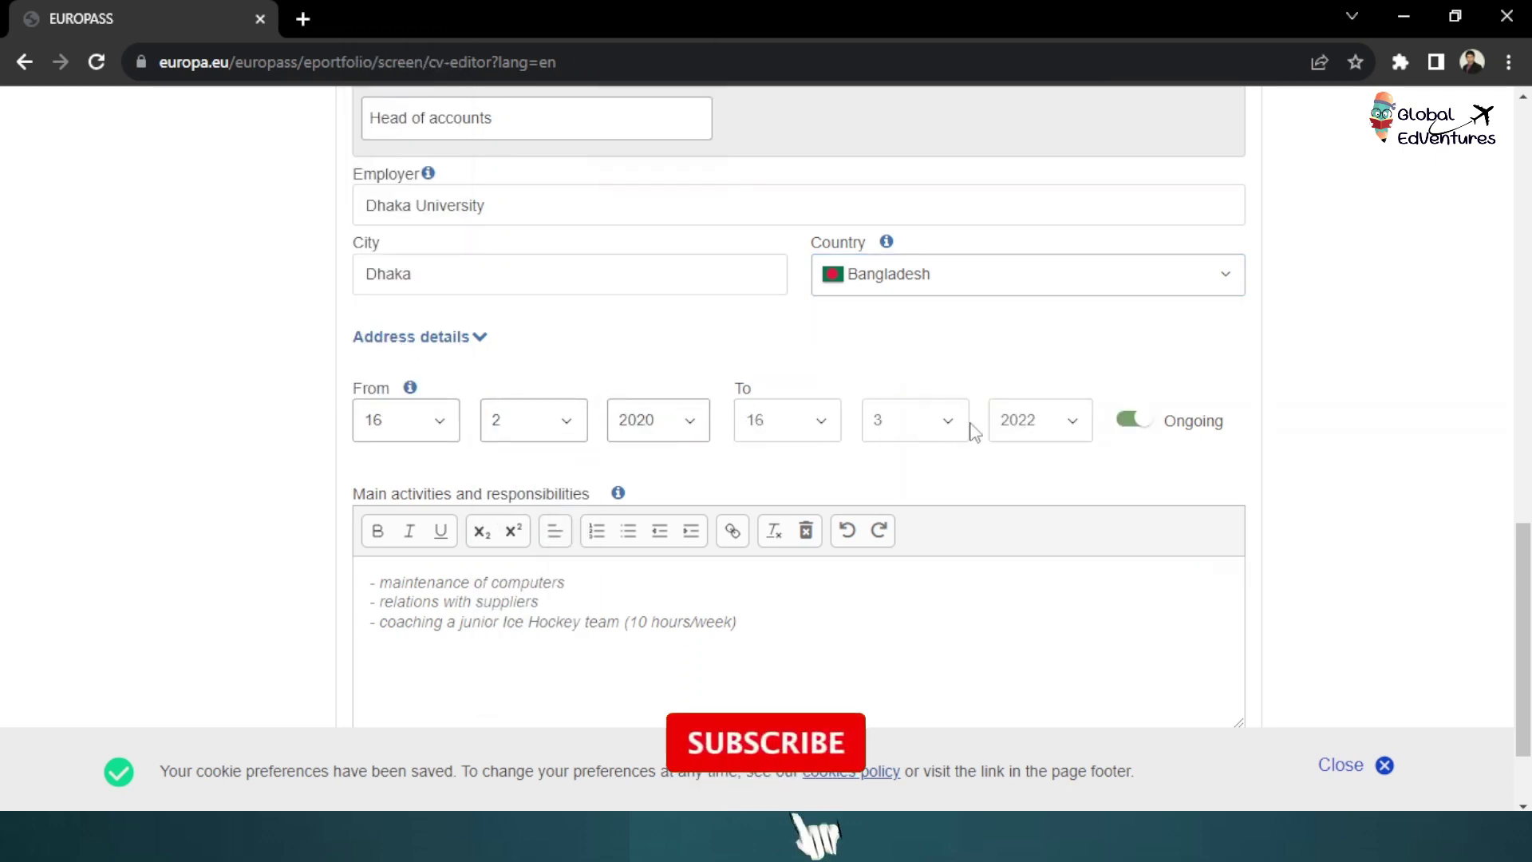
scroll(972, 429, down, 2)
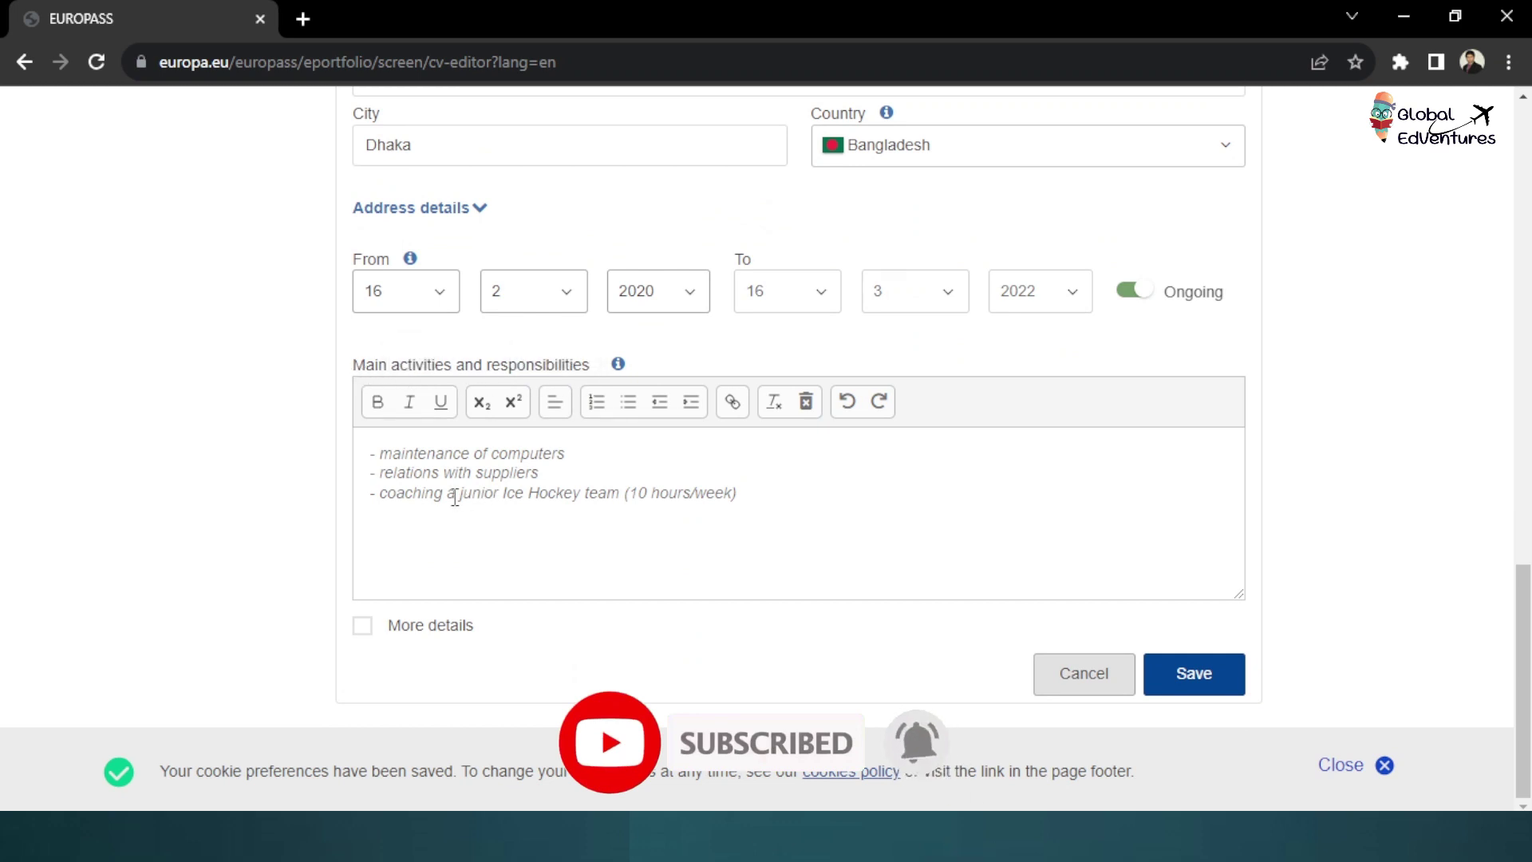
Select and delete the sample text in the Main activities field
click(438, 479)
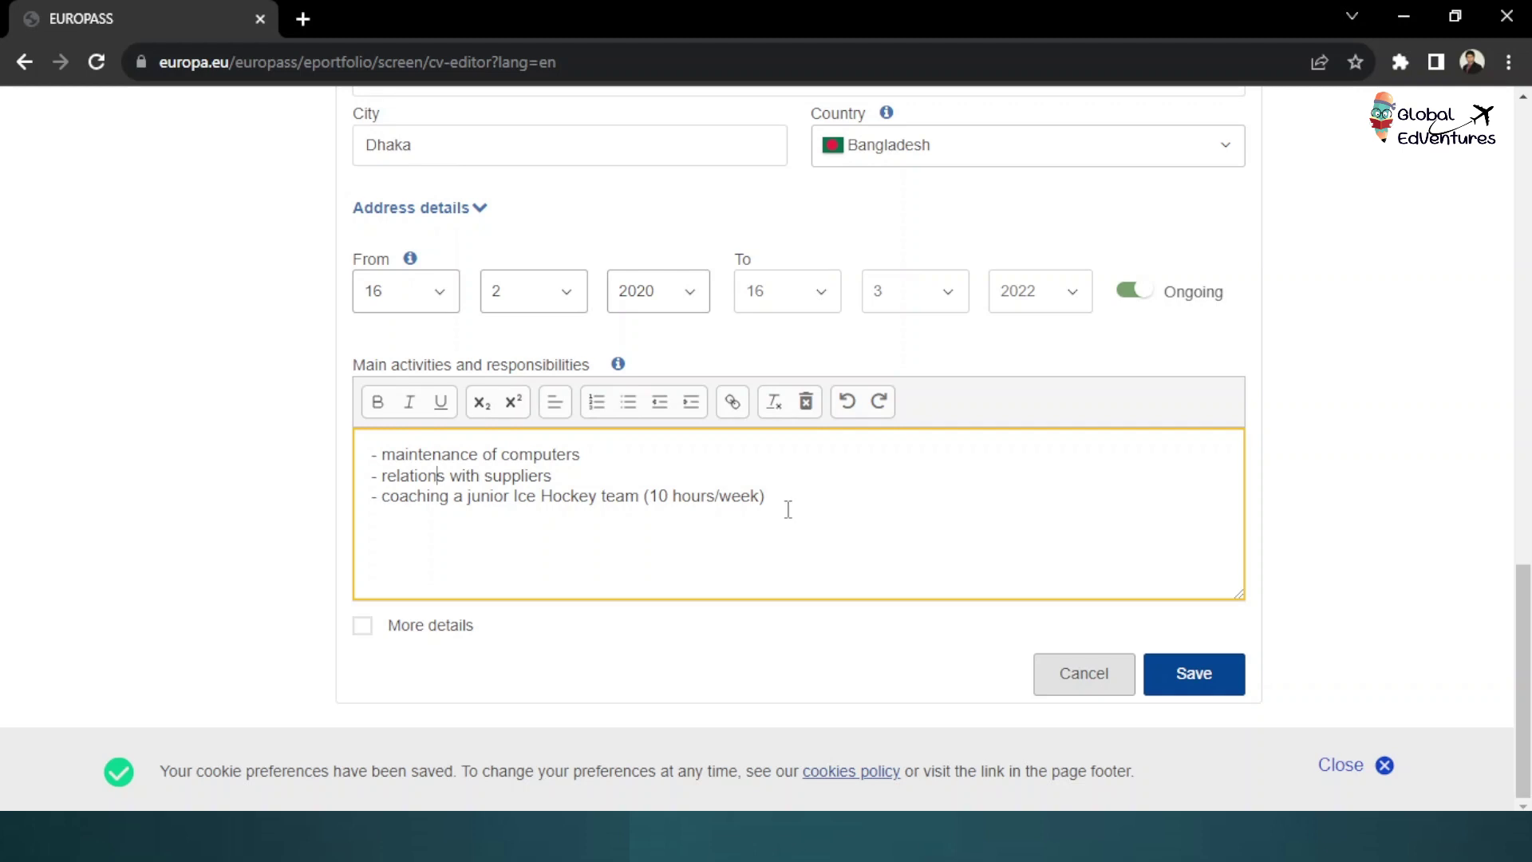
drag(797, 510, 390, 457)
key(BackSpace)
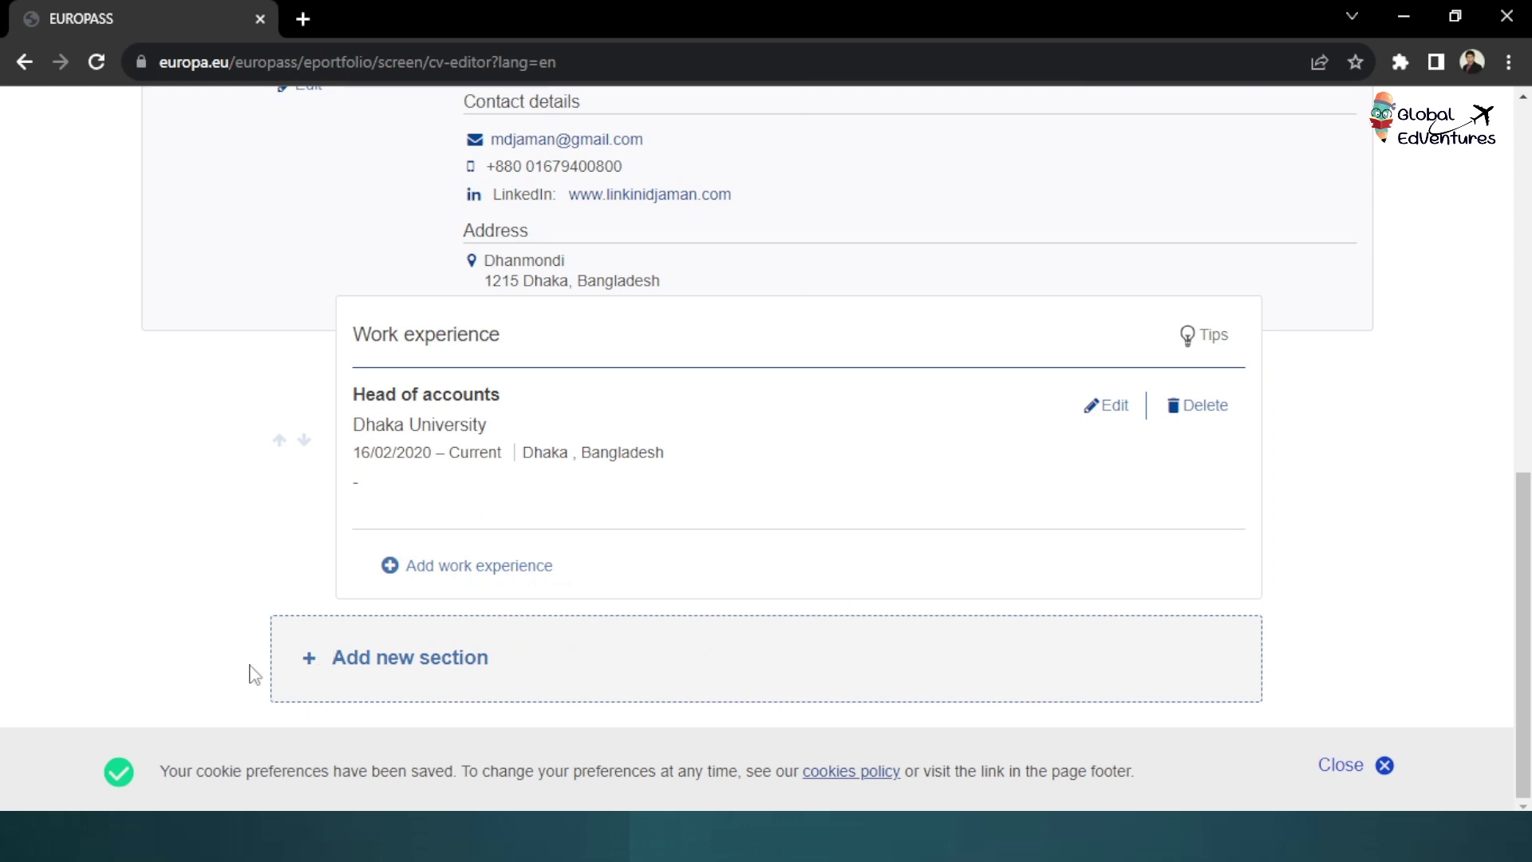
Choose Education and training as the new section type and add it to the CV
click(361, 675)
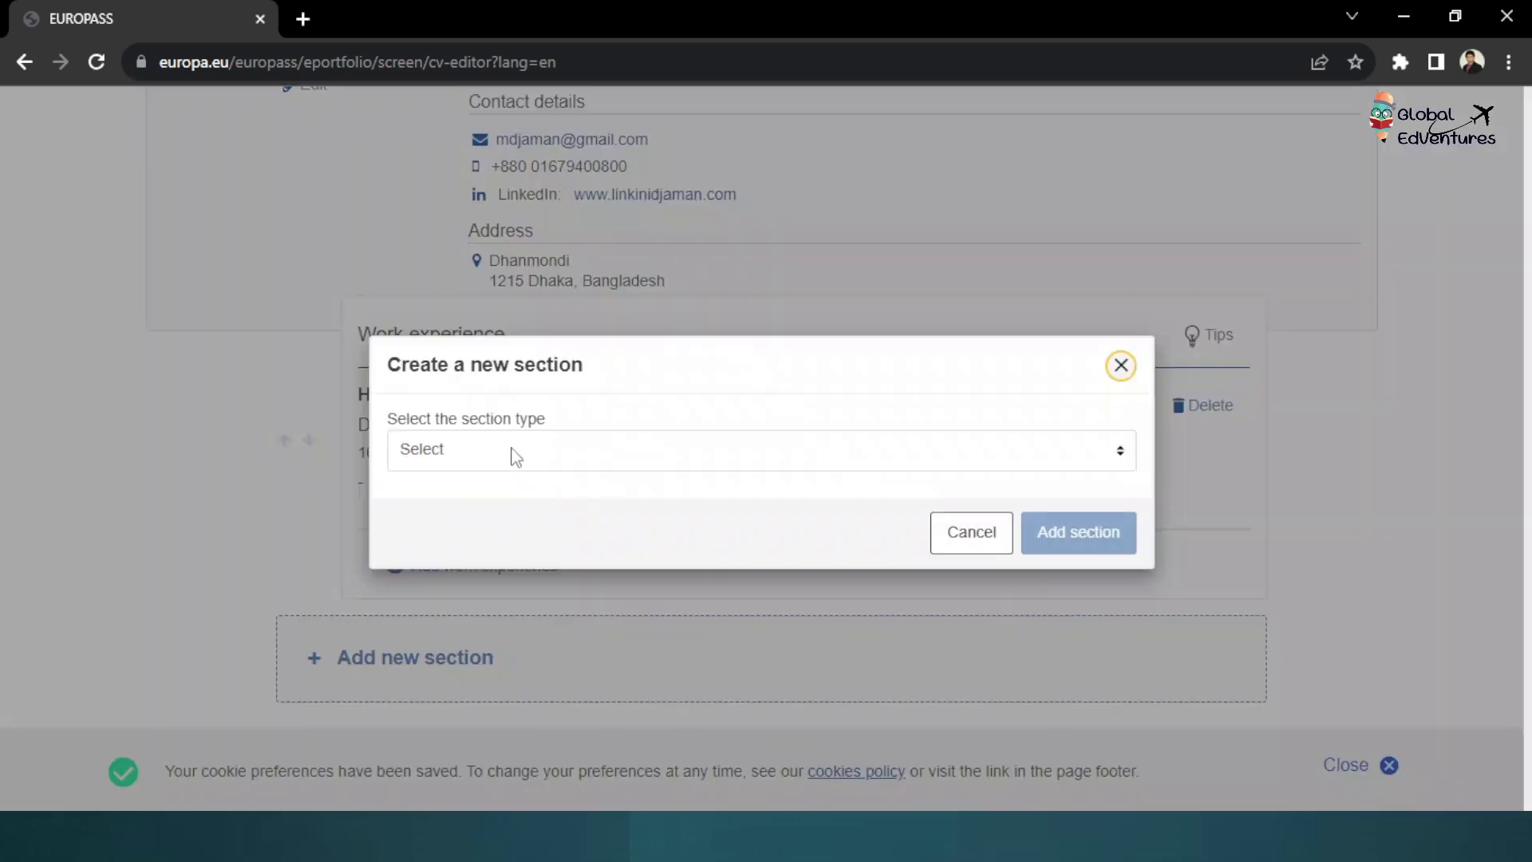
click(514, 450)
click(523, 78)
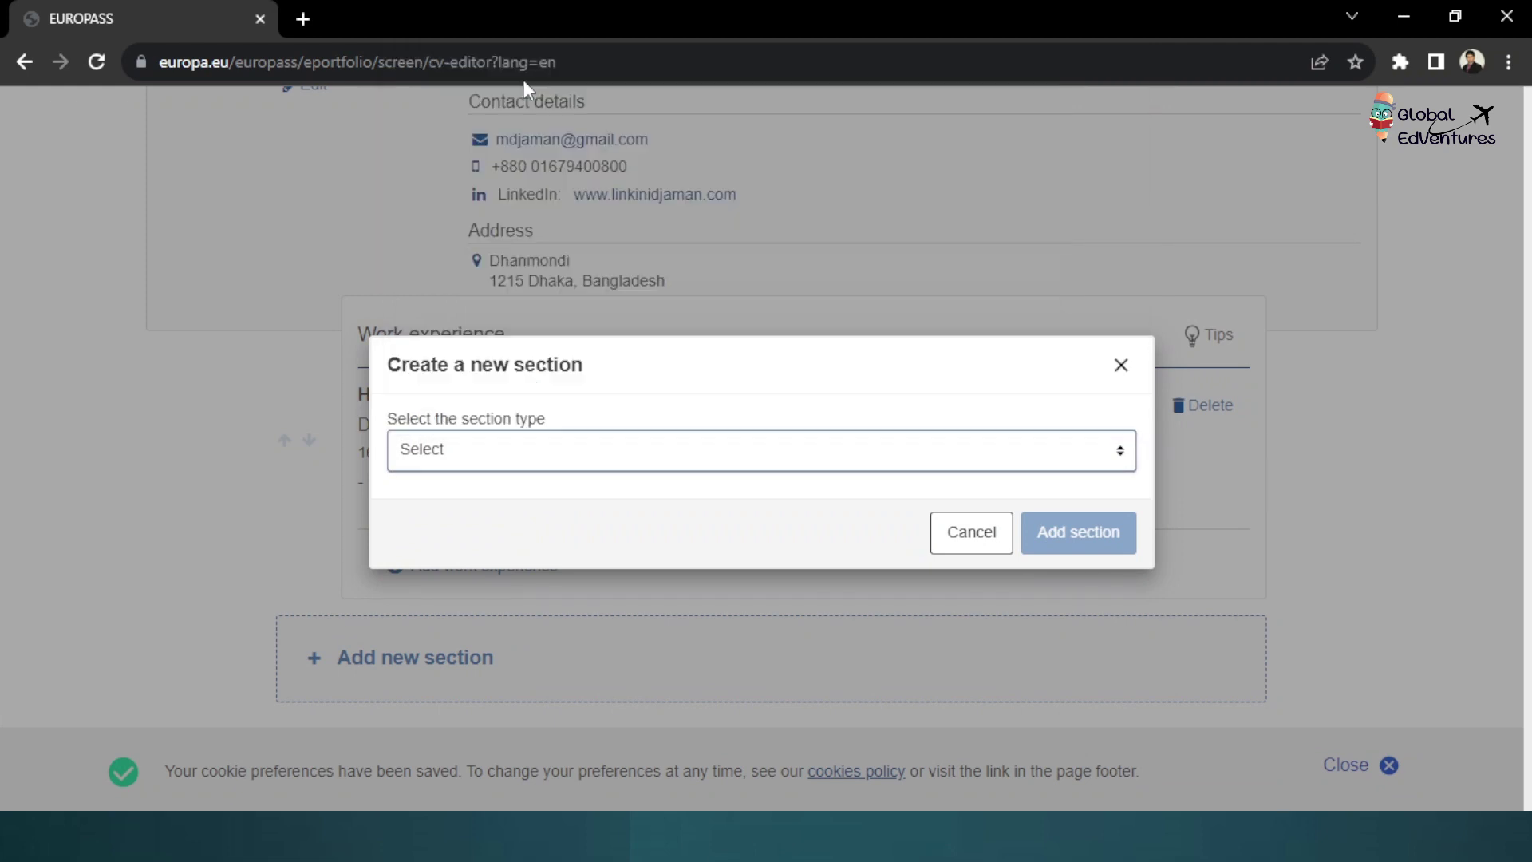
click(1062, 536)
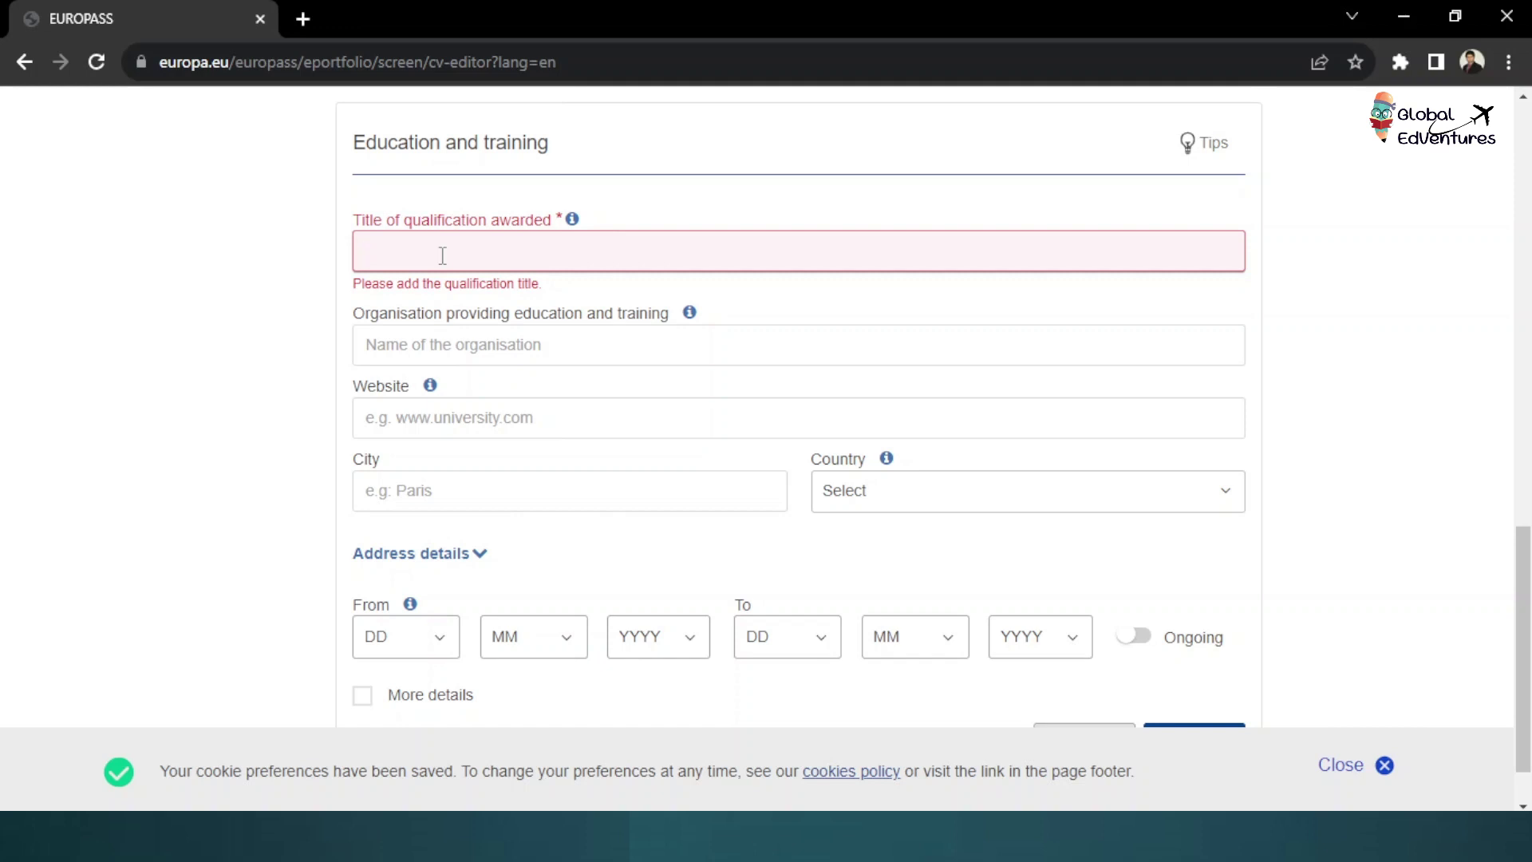
Enter Master's in Business Administration at Dhaka University, Dhaka, Bangladesh, with the university website
text(D)
key(BackSpace)
text(Master's in Business Administration)
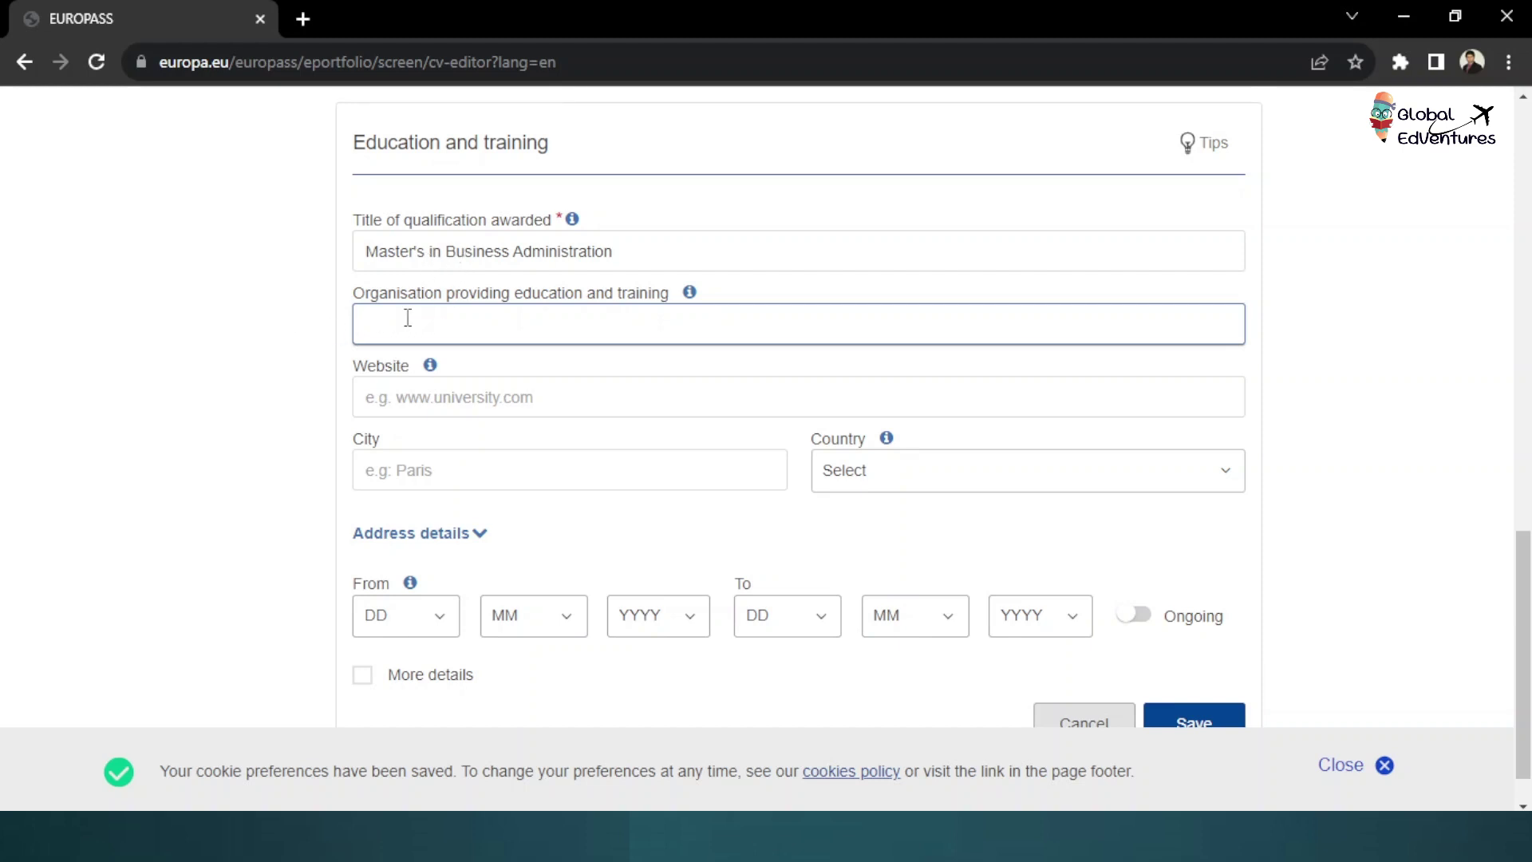
text(Dhaka Univerity)
click(705, 401)
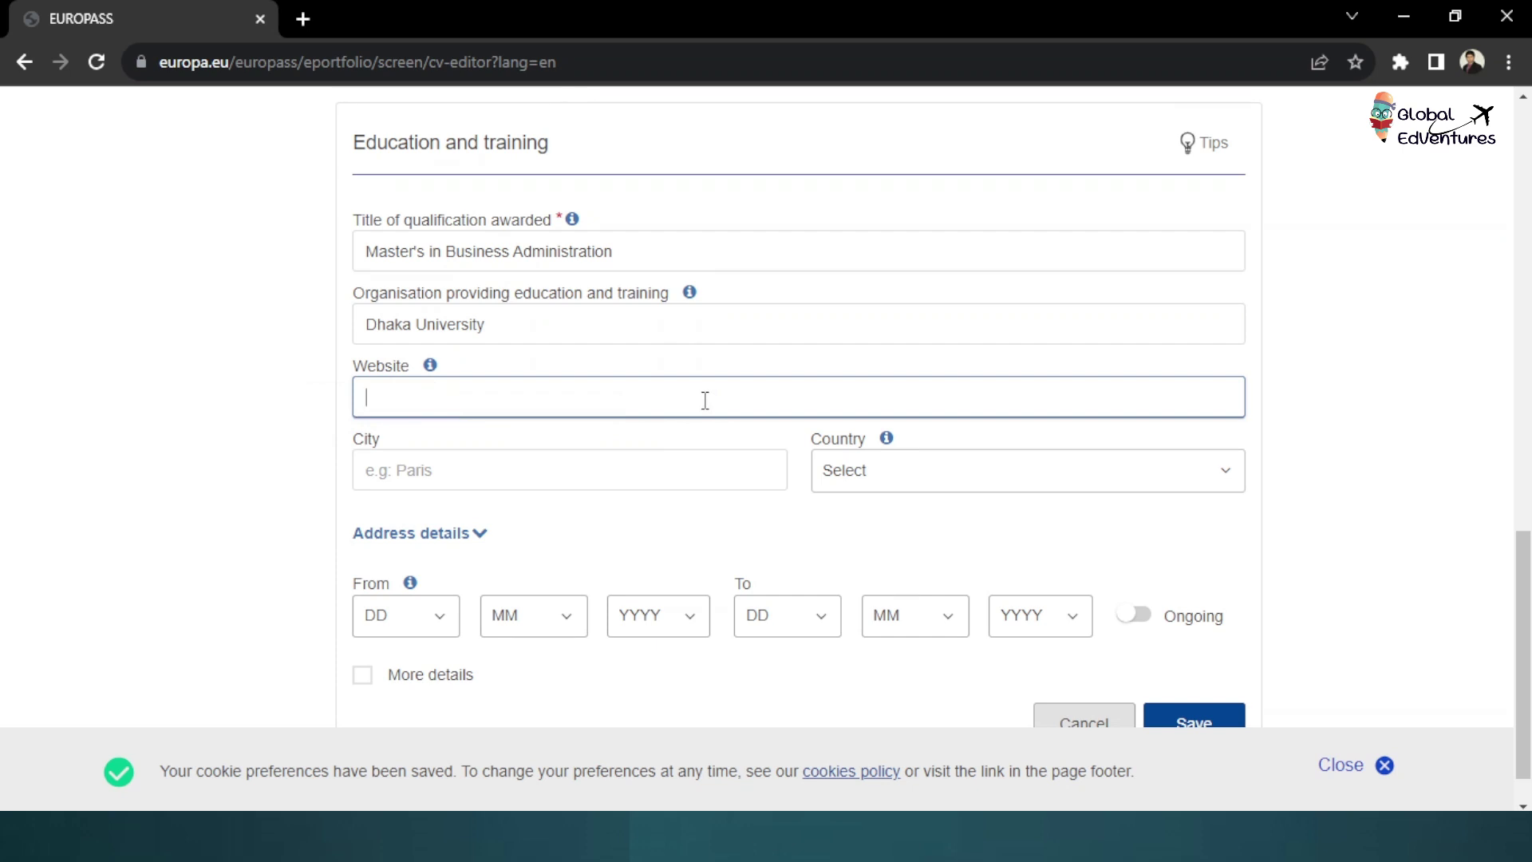
click(445, 470)
text(Dhaka)
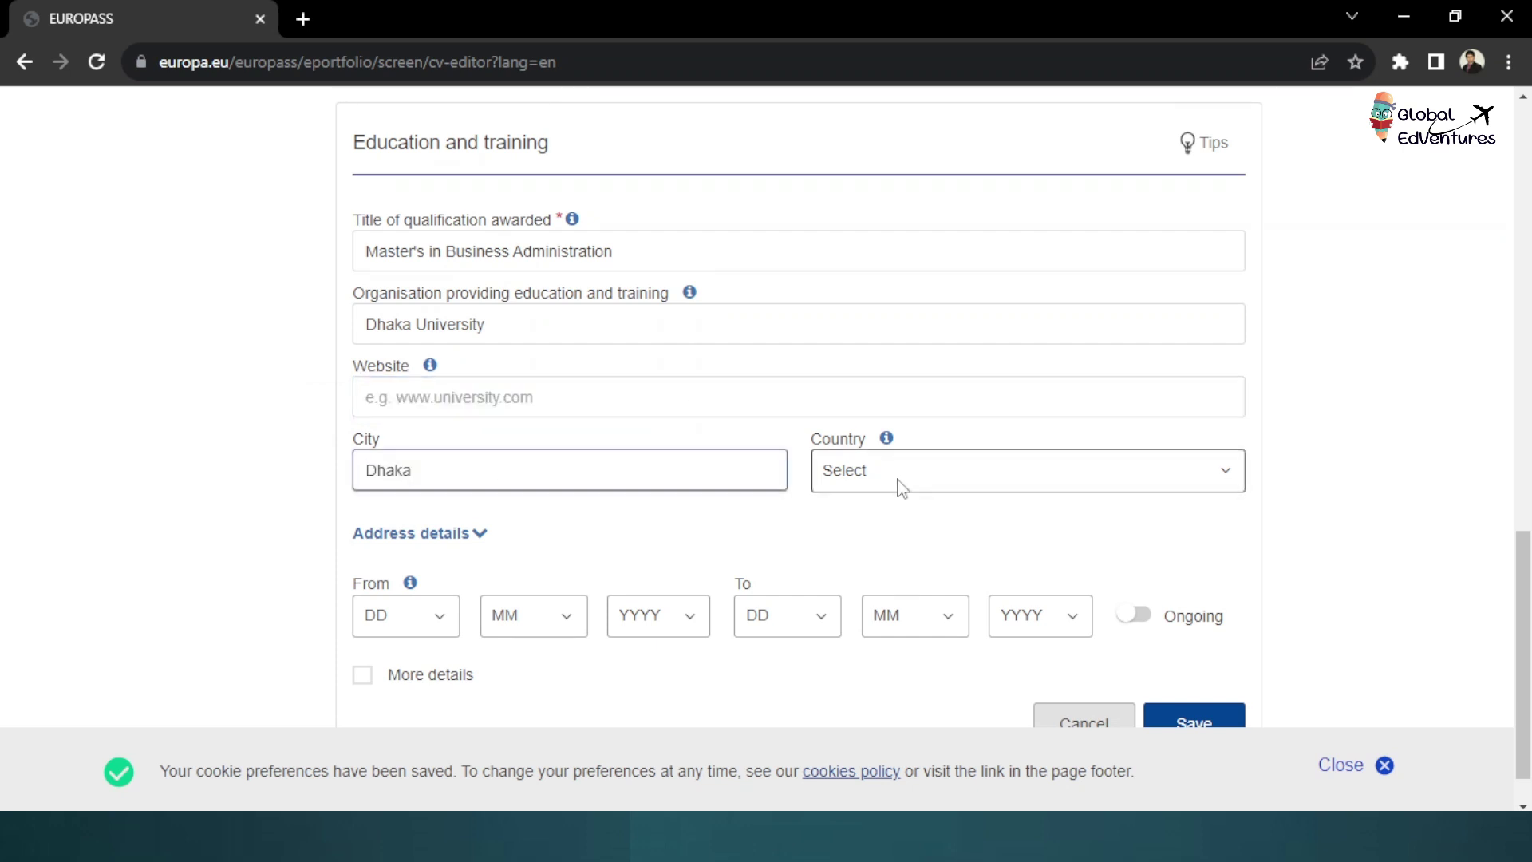
click(898, 483)
click(518, 397)
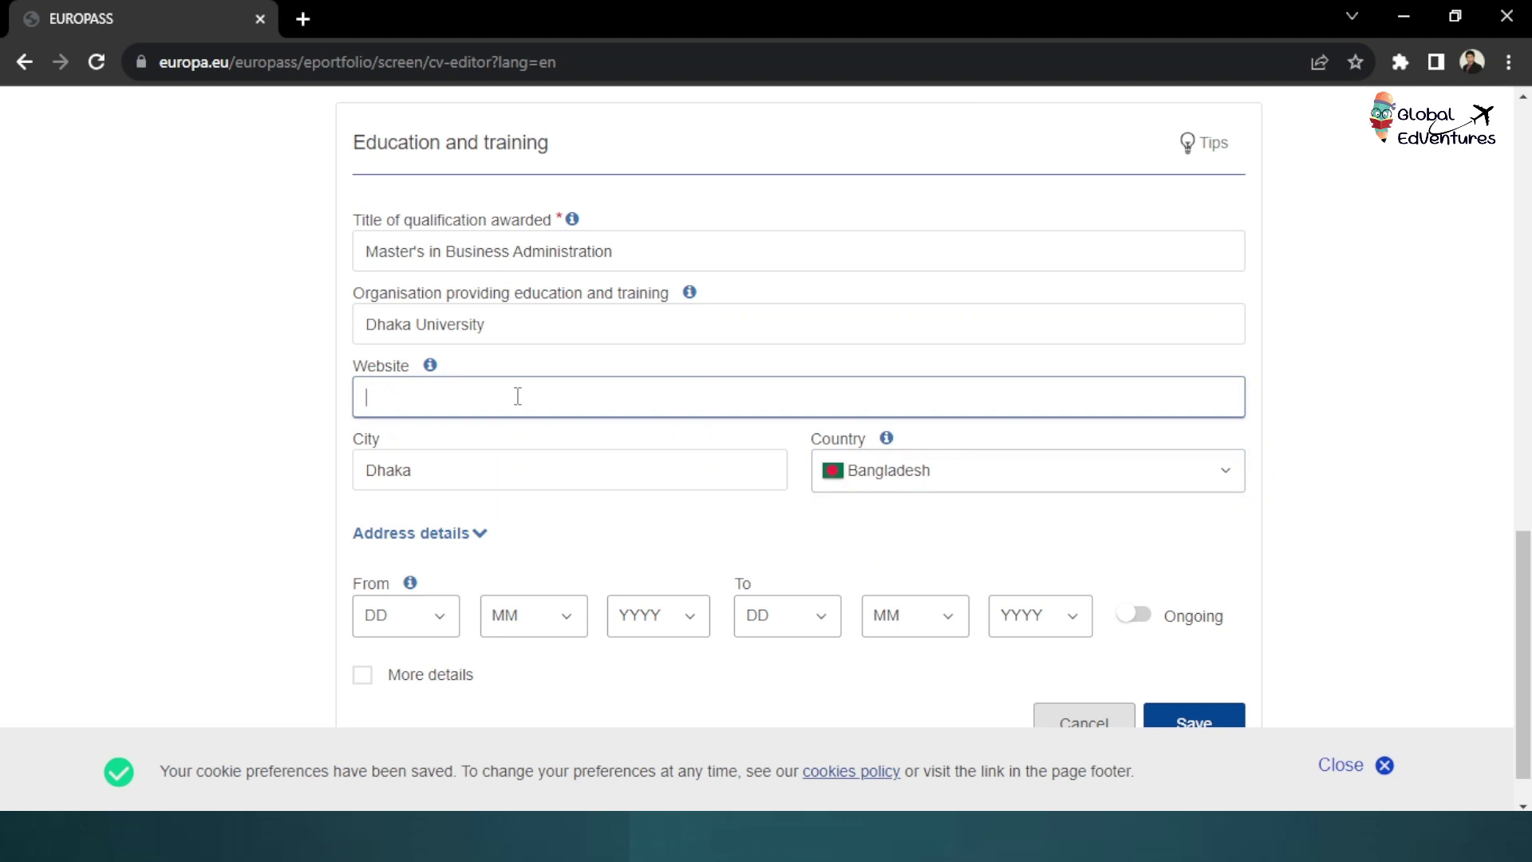
text(https://www.du.ac.bd/)
scroll(447, 479, down, 1)
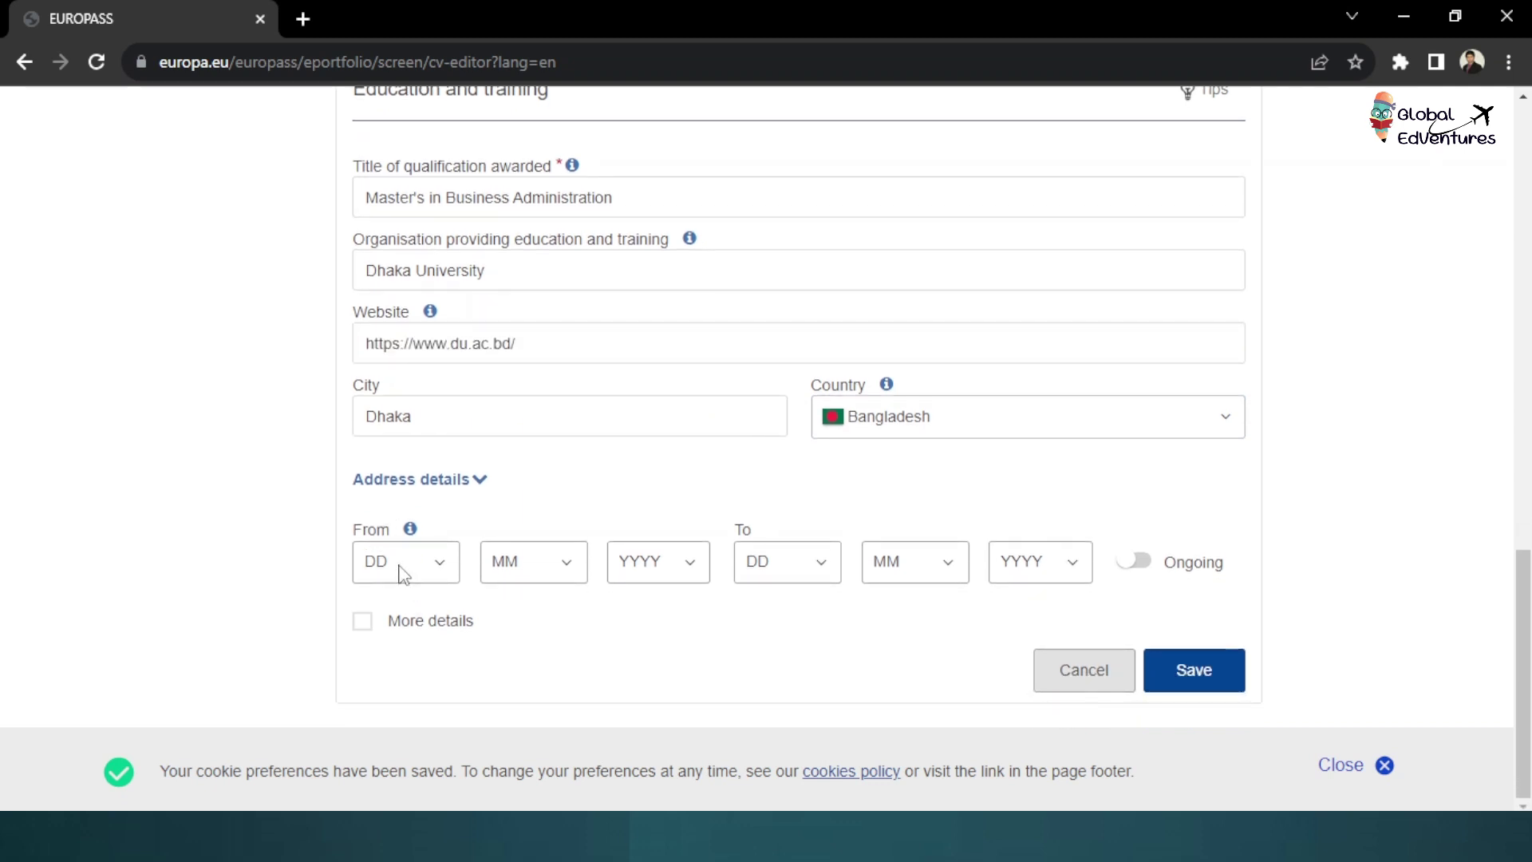
Set the start date to 10/3/2022 and mark the studies as ongoing
mouse_move(411, 533)
click(1139, 568)
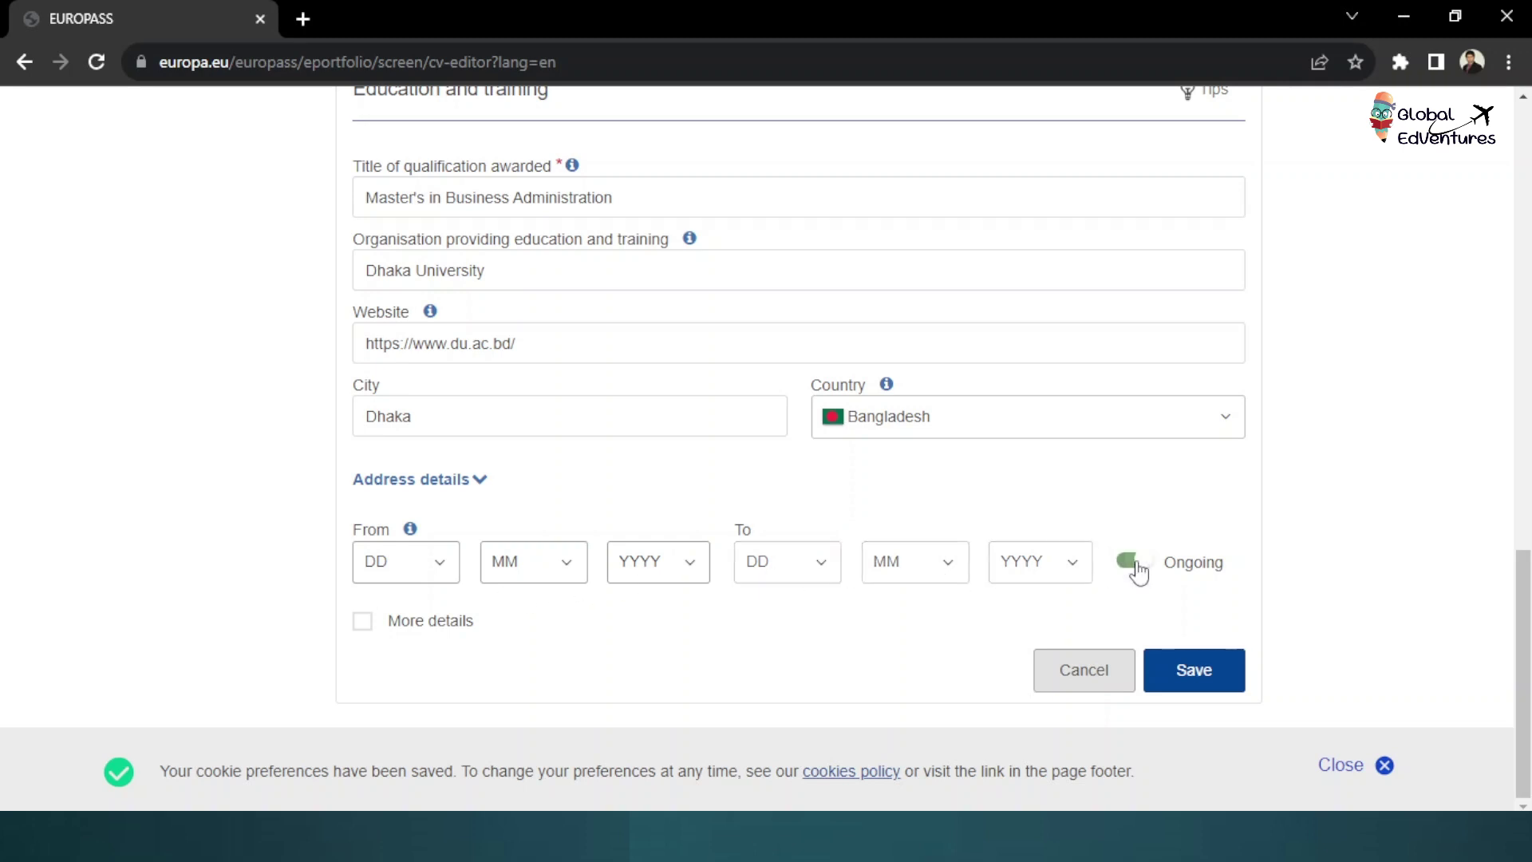
click(423, 563)
click(386, 351)
click(556, 559)
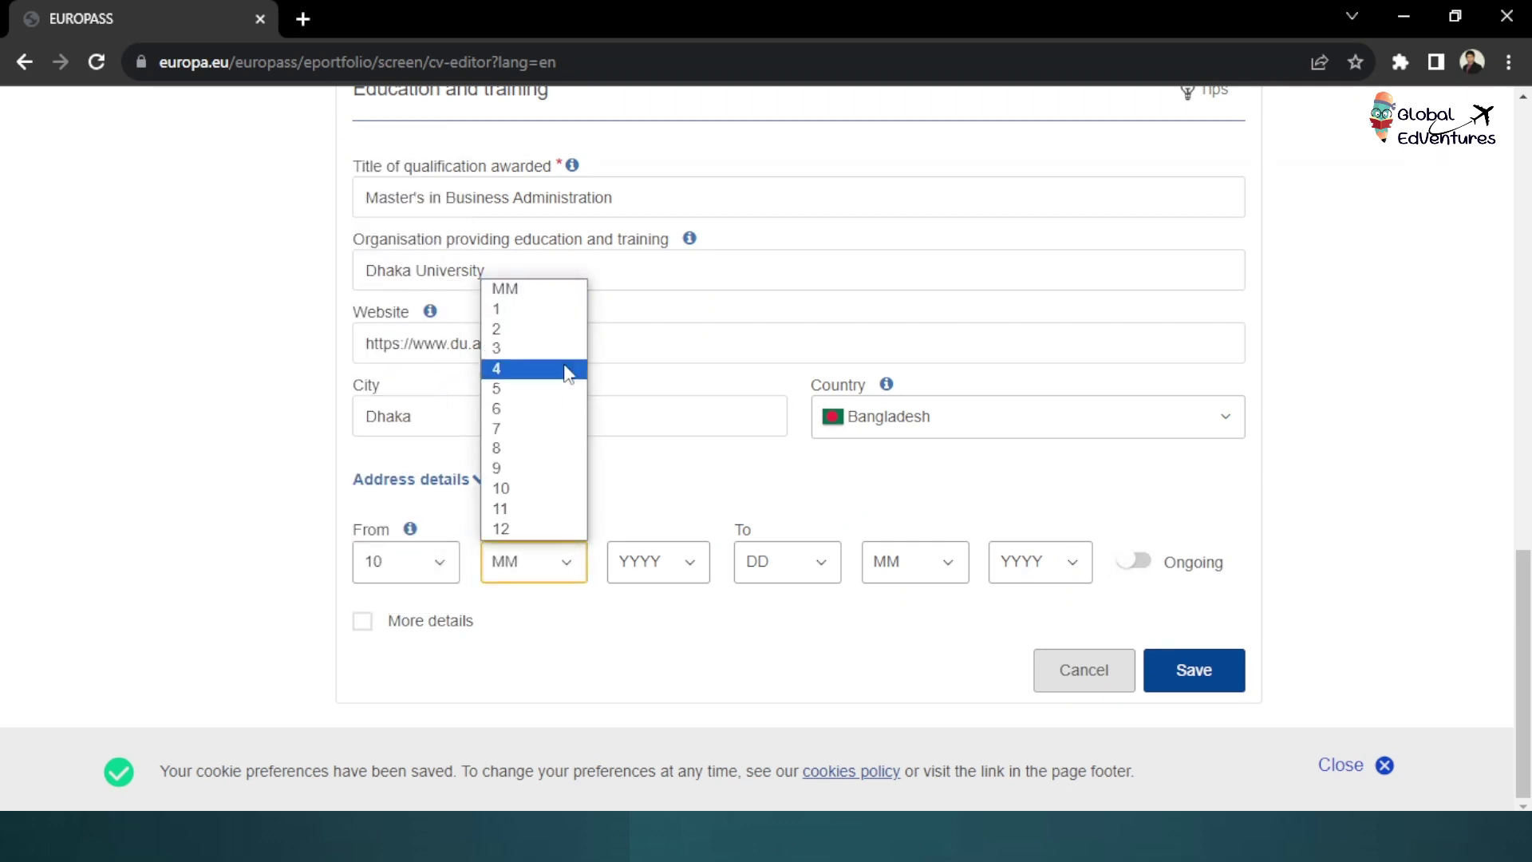
click(530, 346)
click(683, 568)
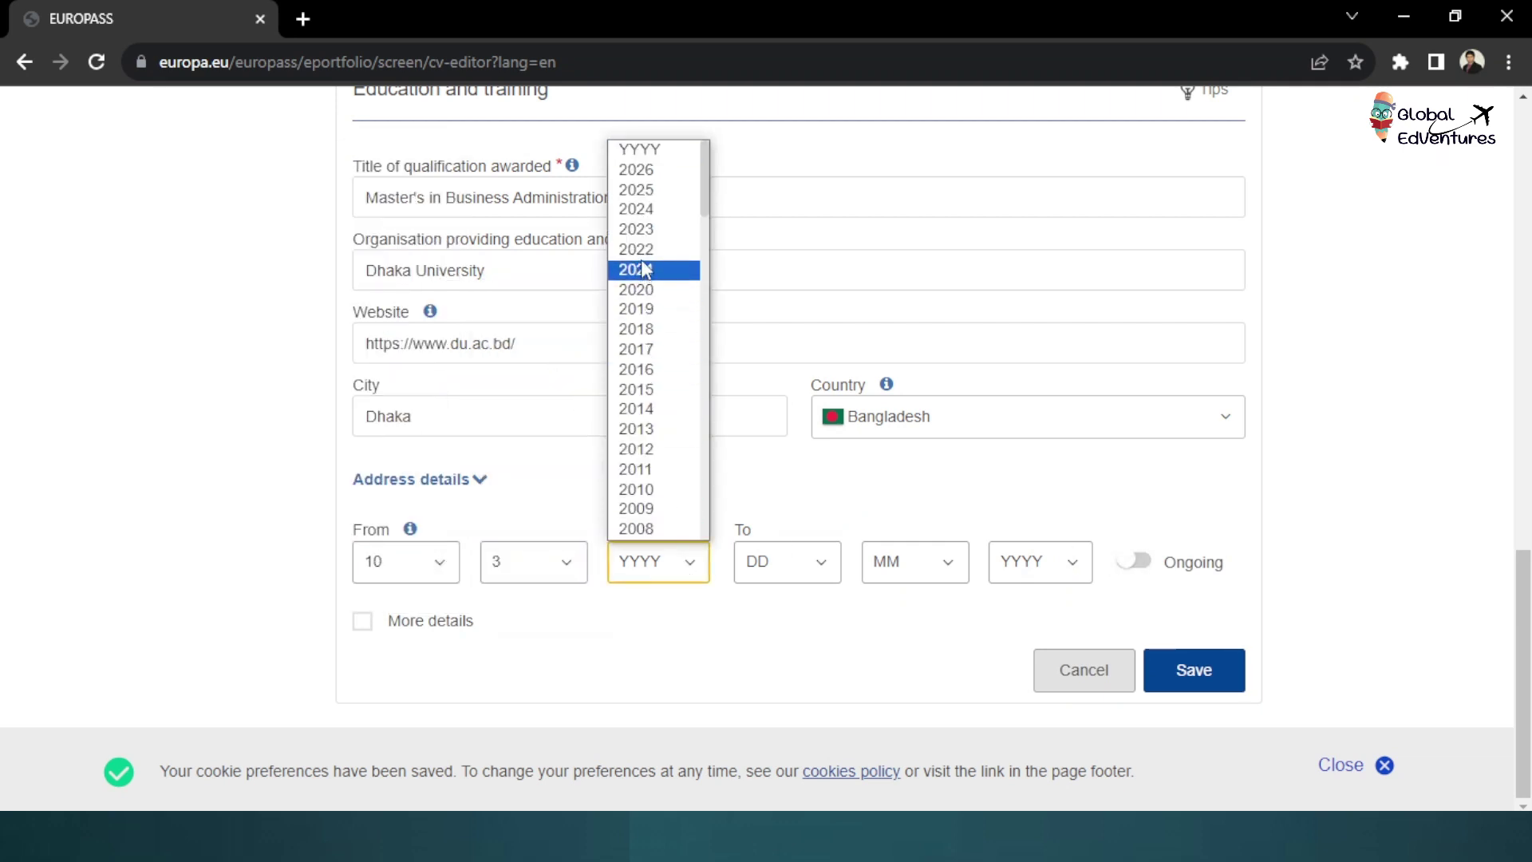
click(636, 249)
click(1133, 560)
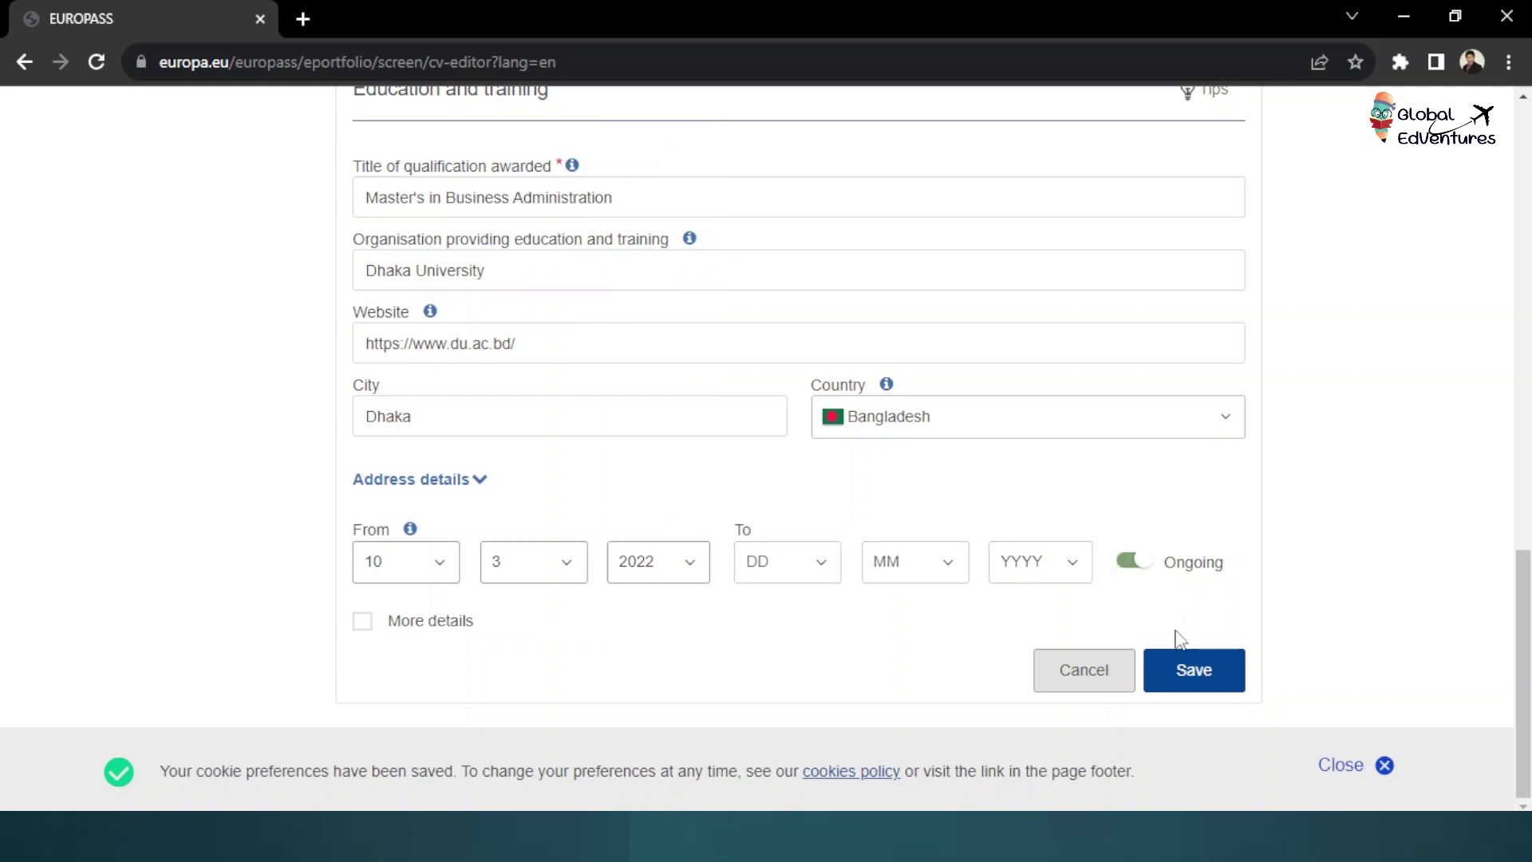
Save the Master's education entry and start adding a new CV section
click(1173, 670)
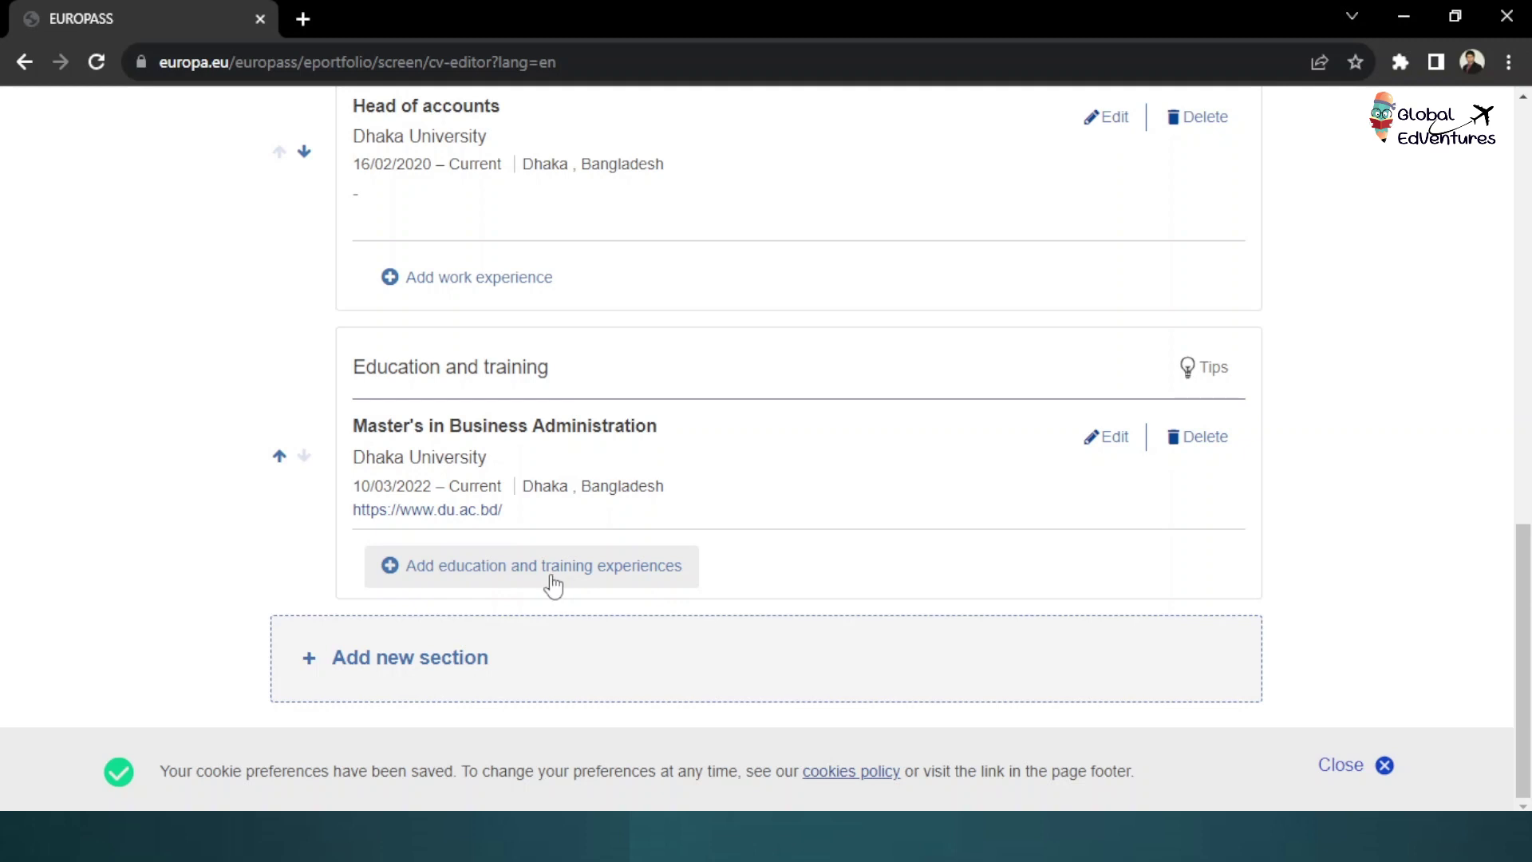
click(403, 662)
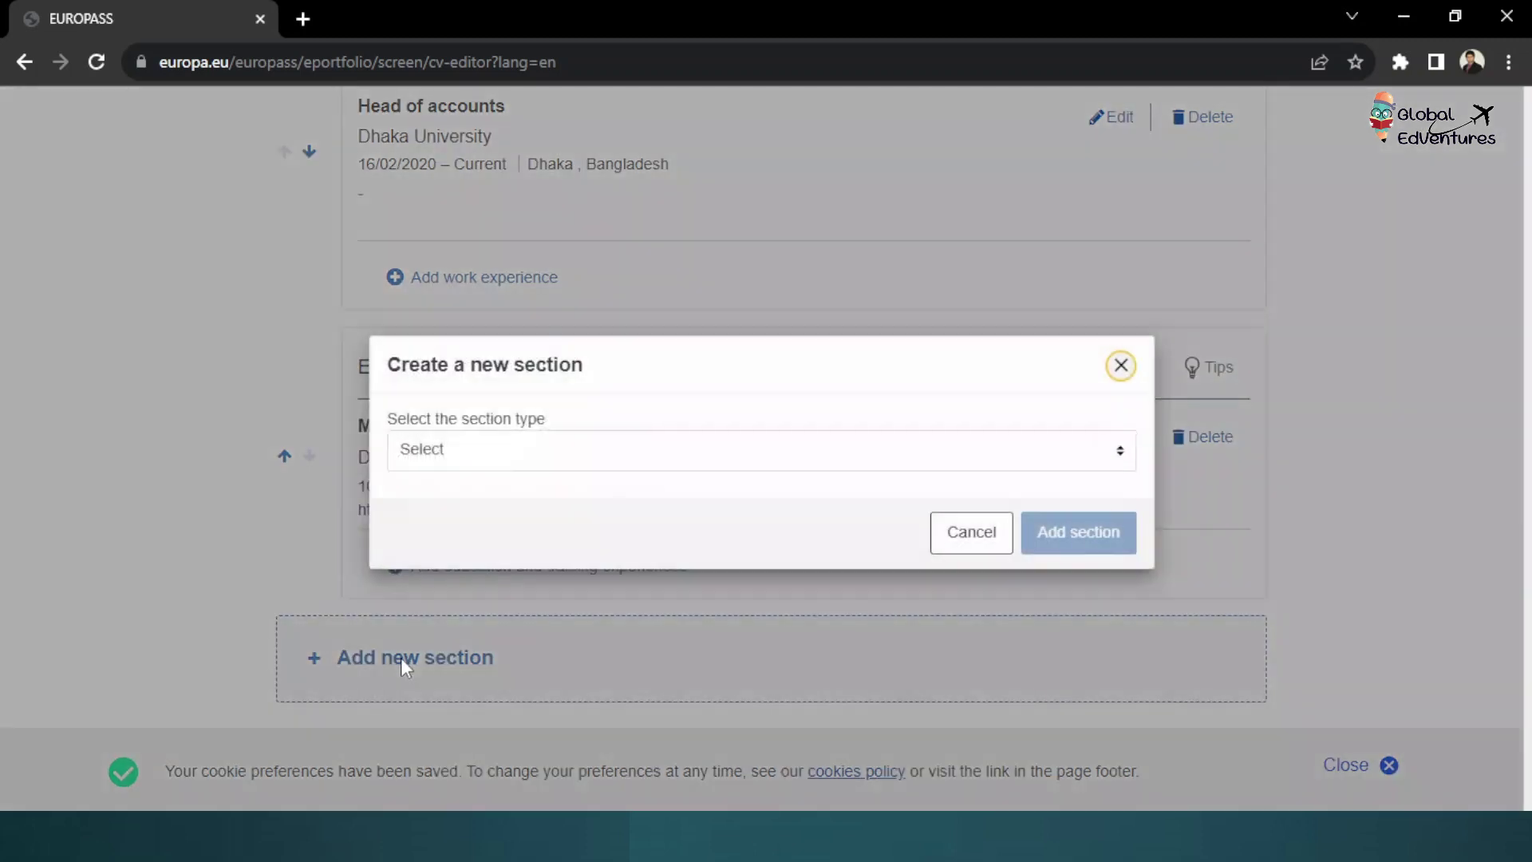
Create an Honours and awards section for Dean's Scholarship Award from Dhaka University, fixing the spelling
click(489, 450)
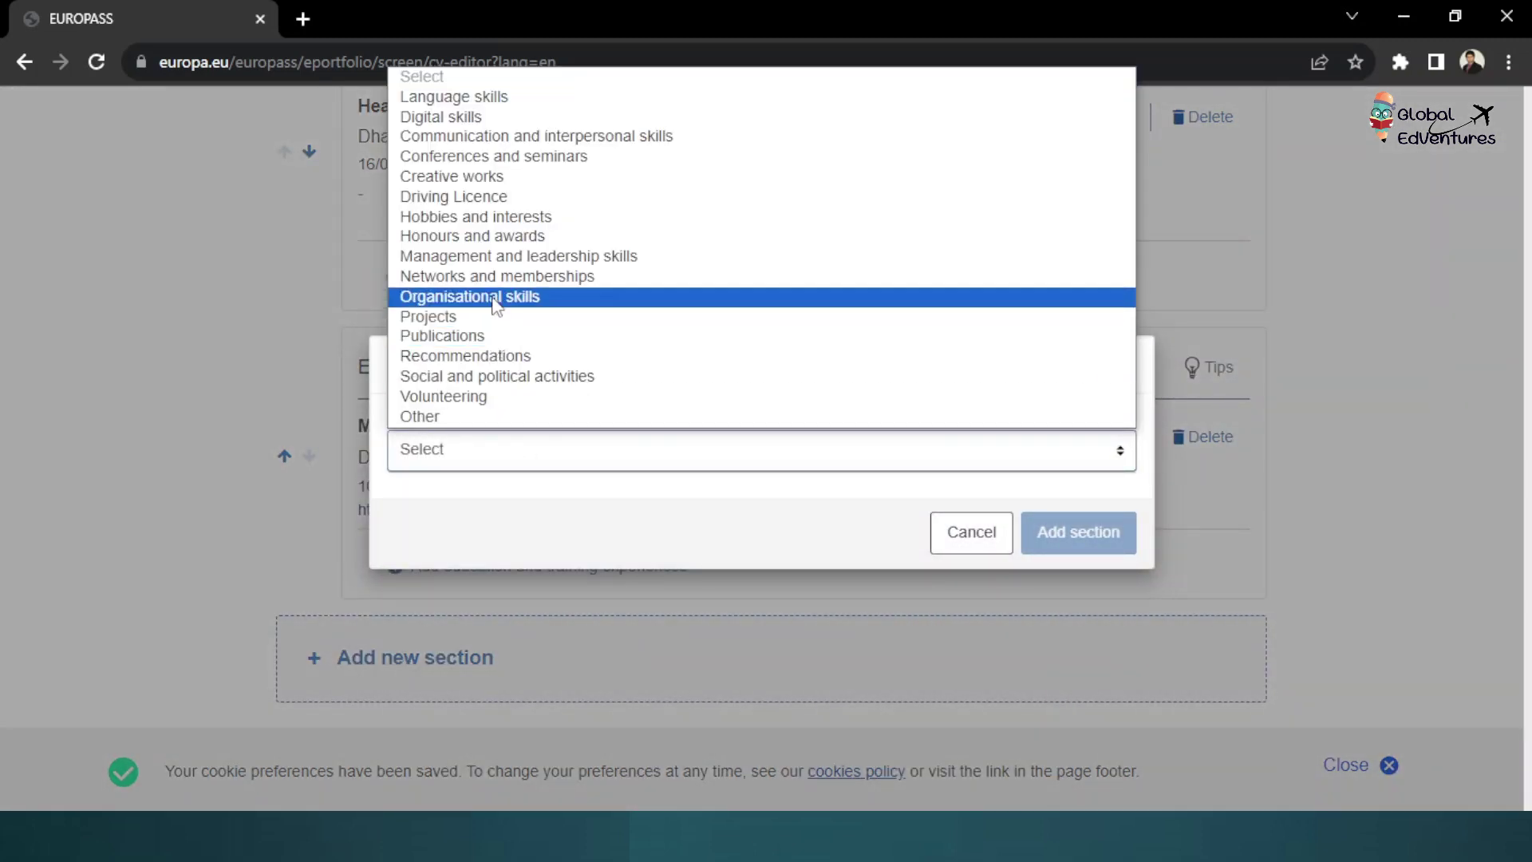
click(468, 240)
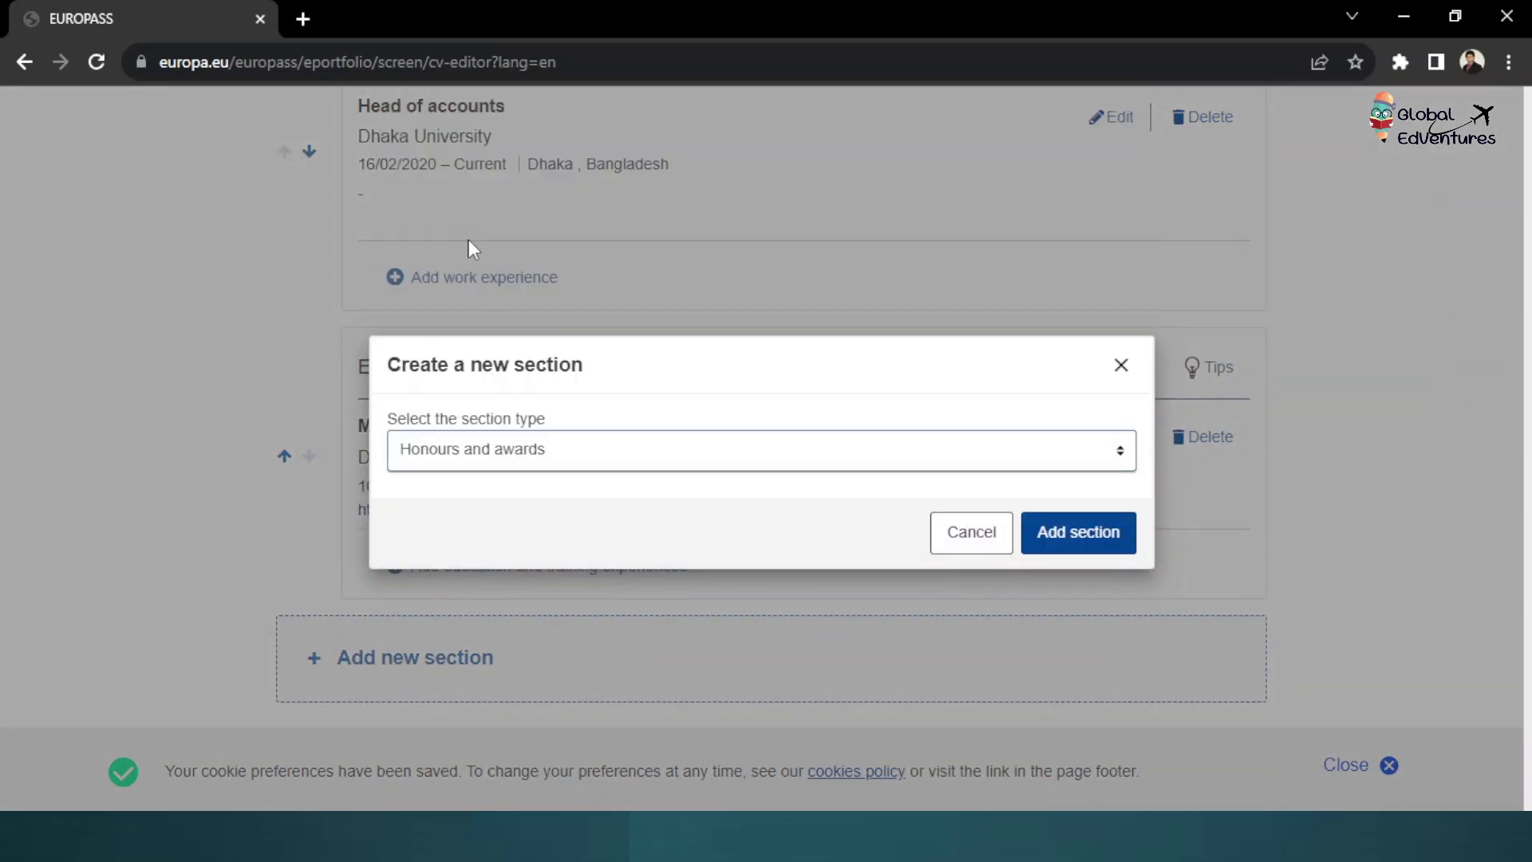
click(1082, 536)
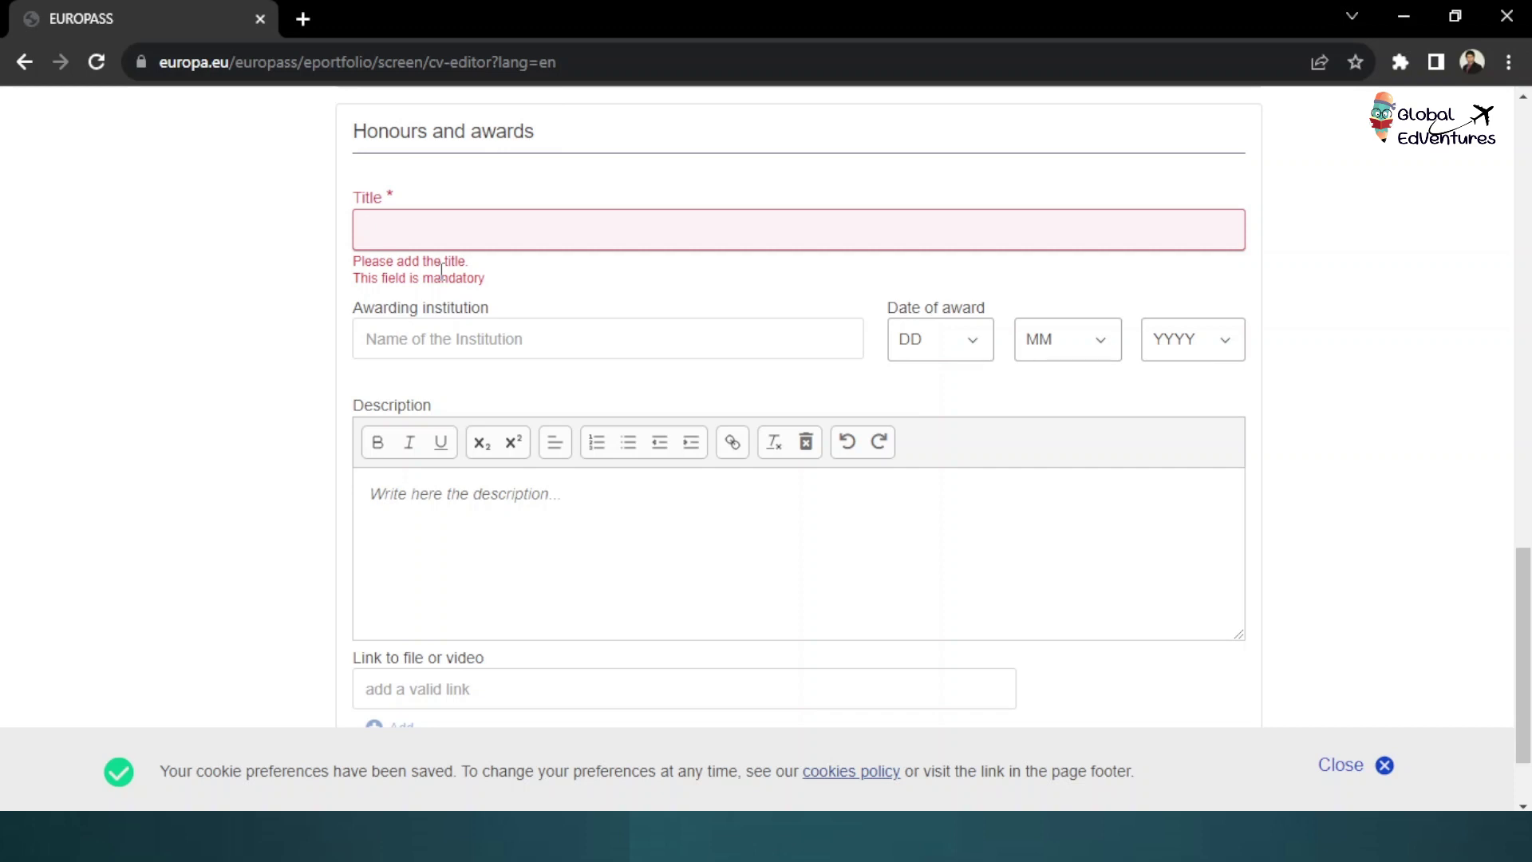
text(Dean;)
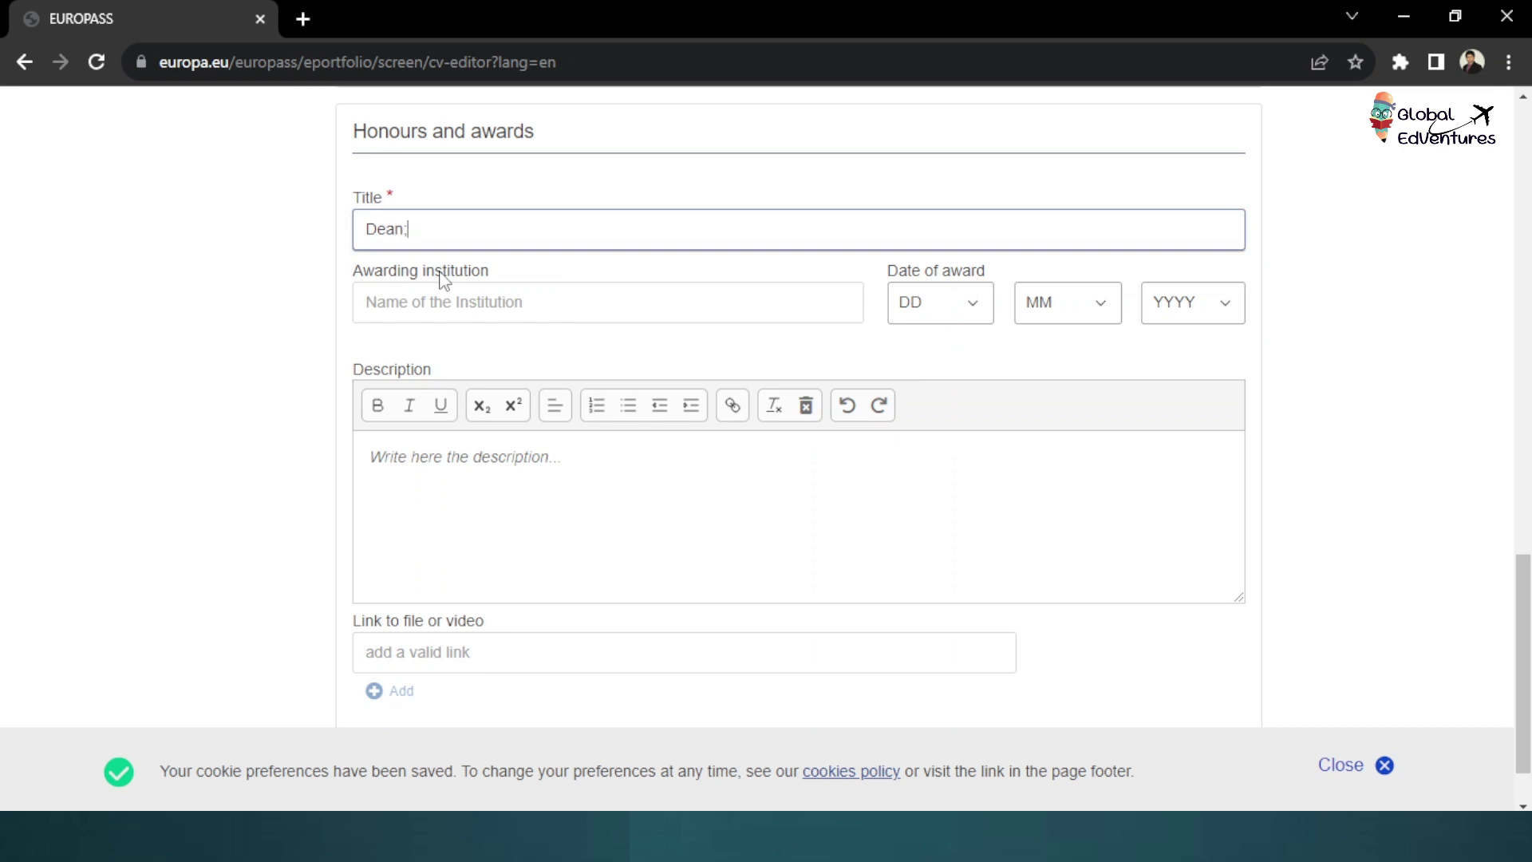
text('s)
click(507, 311)
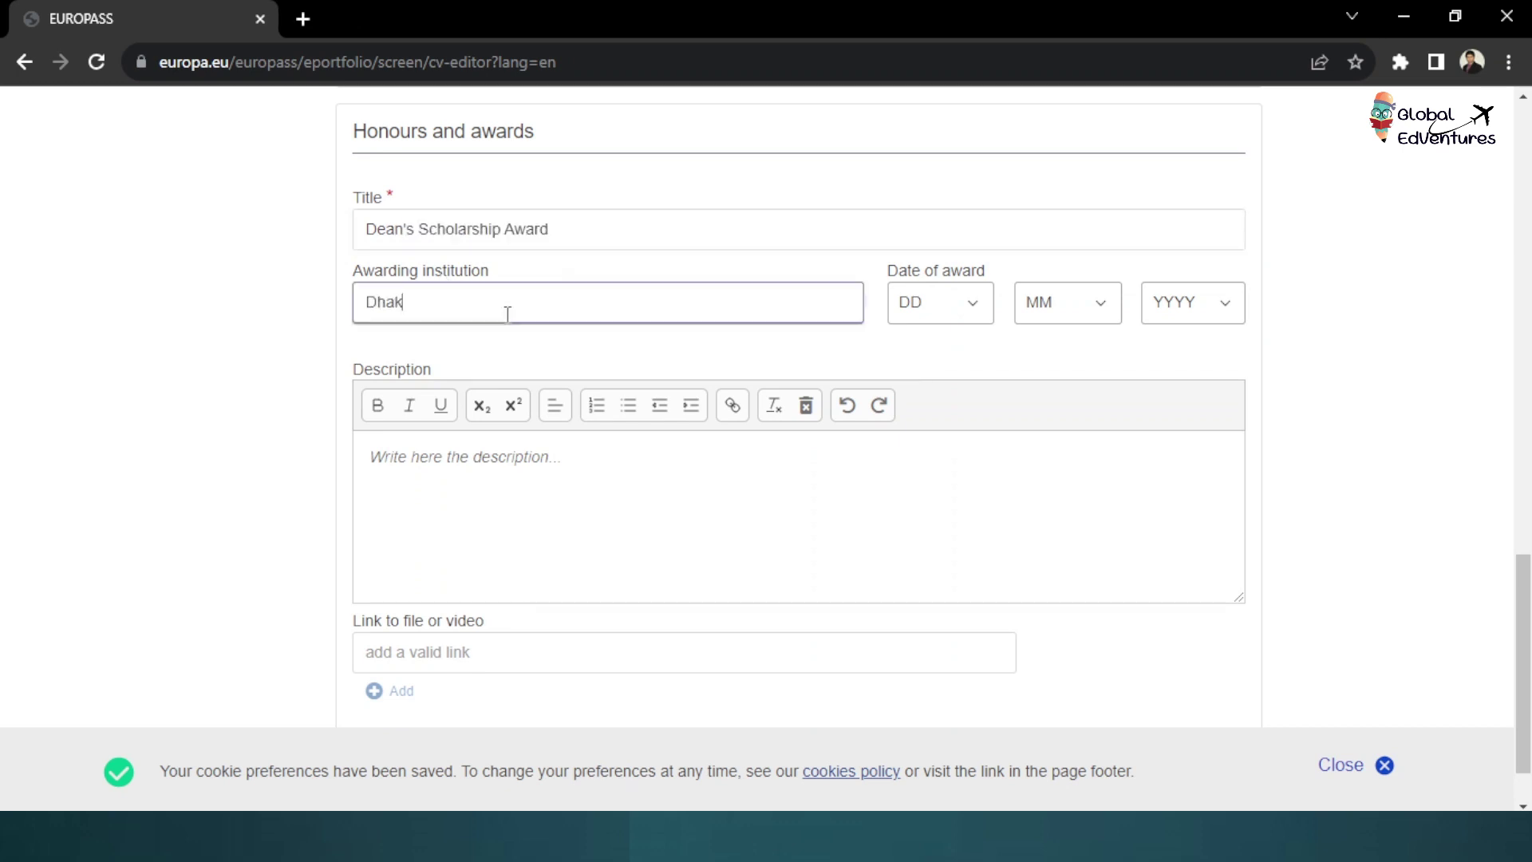
text(a Univeristy)
right_click(447, 305)
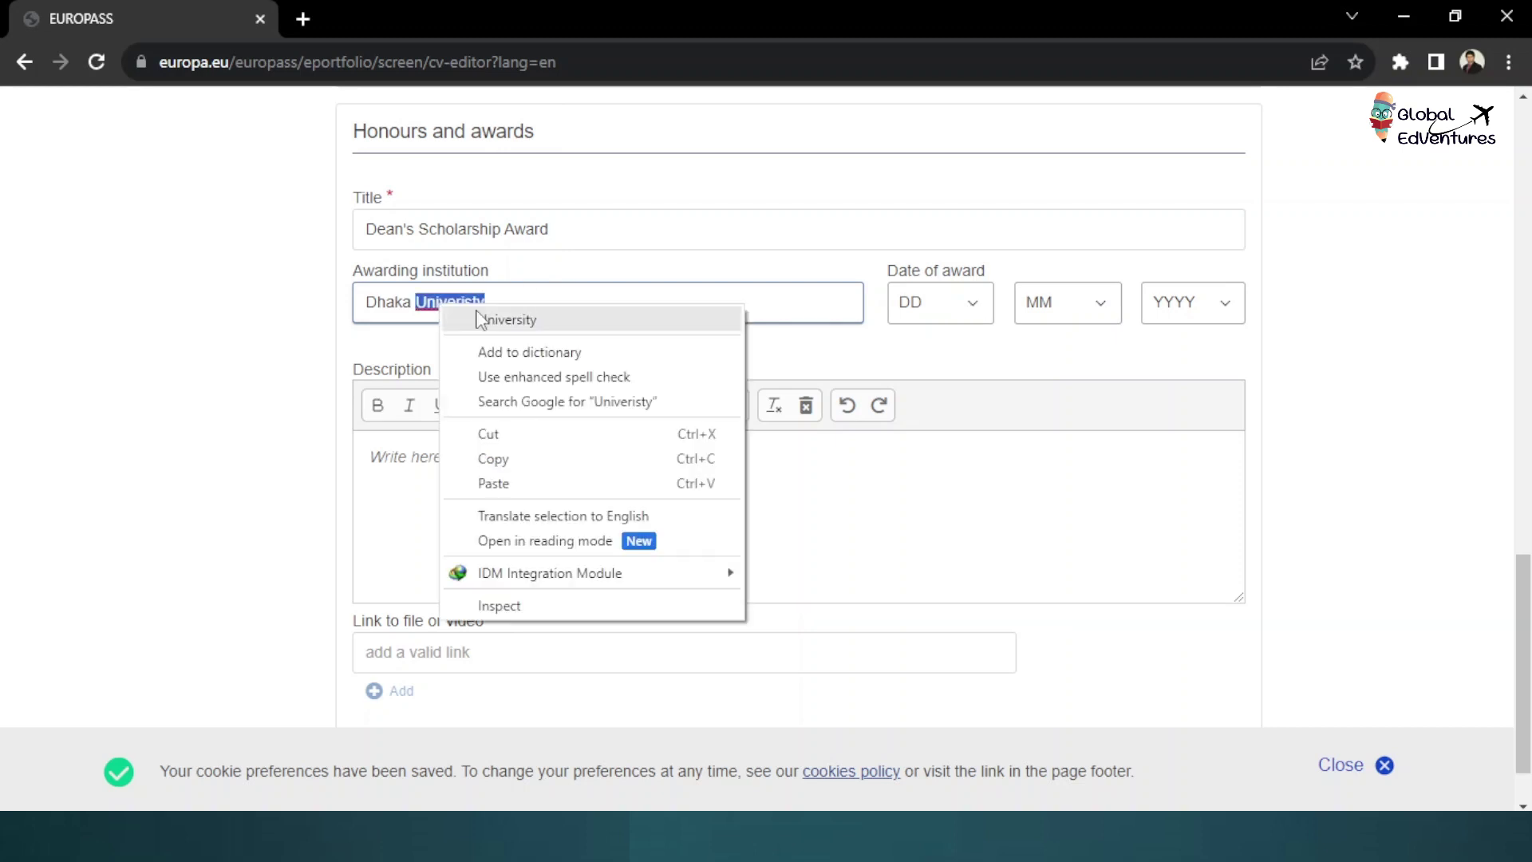
click(494, 318)
Set the award date to 04/09/2021
click(971, 314)
click(926, 426)
click(1105, 307)
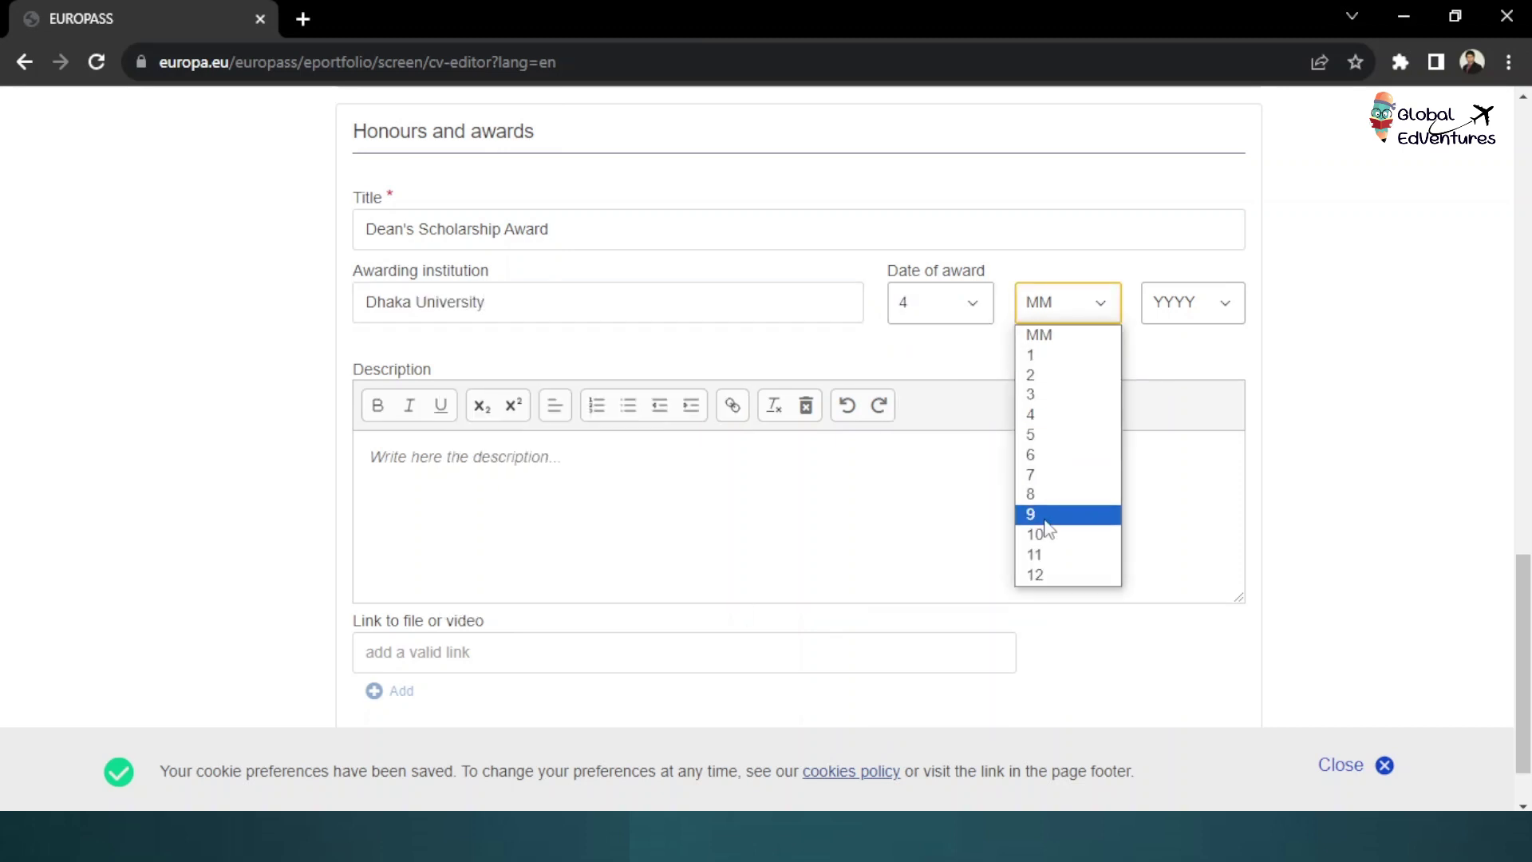
click(1062, 522)
click(1191, 311)
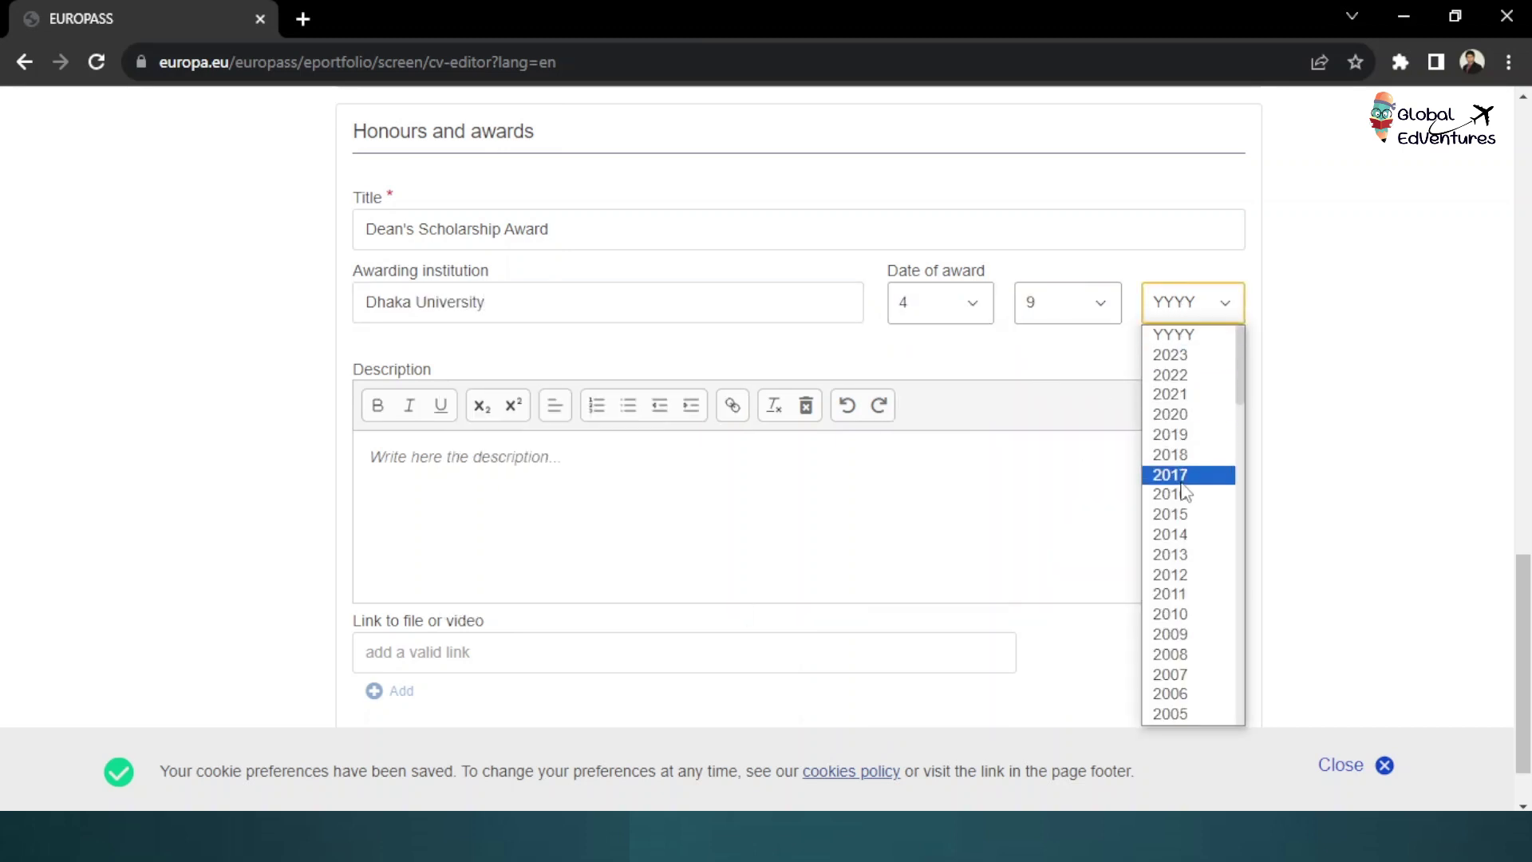
click(1192, 396)
click(408, 472)
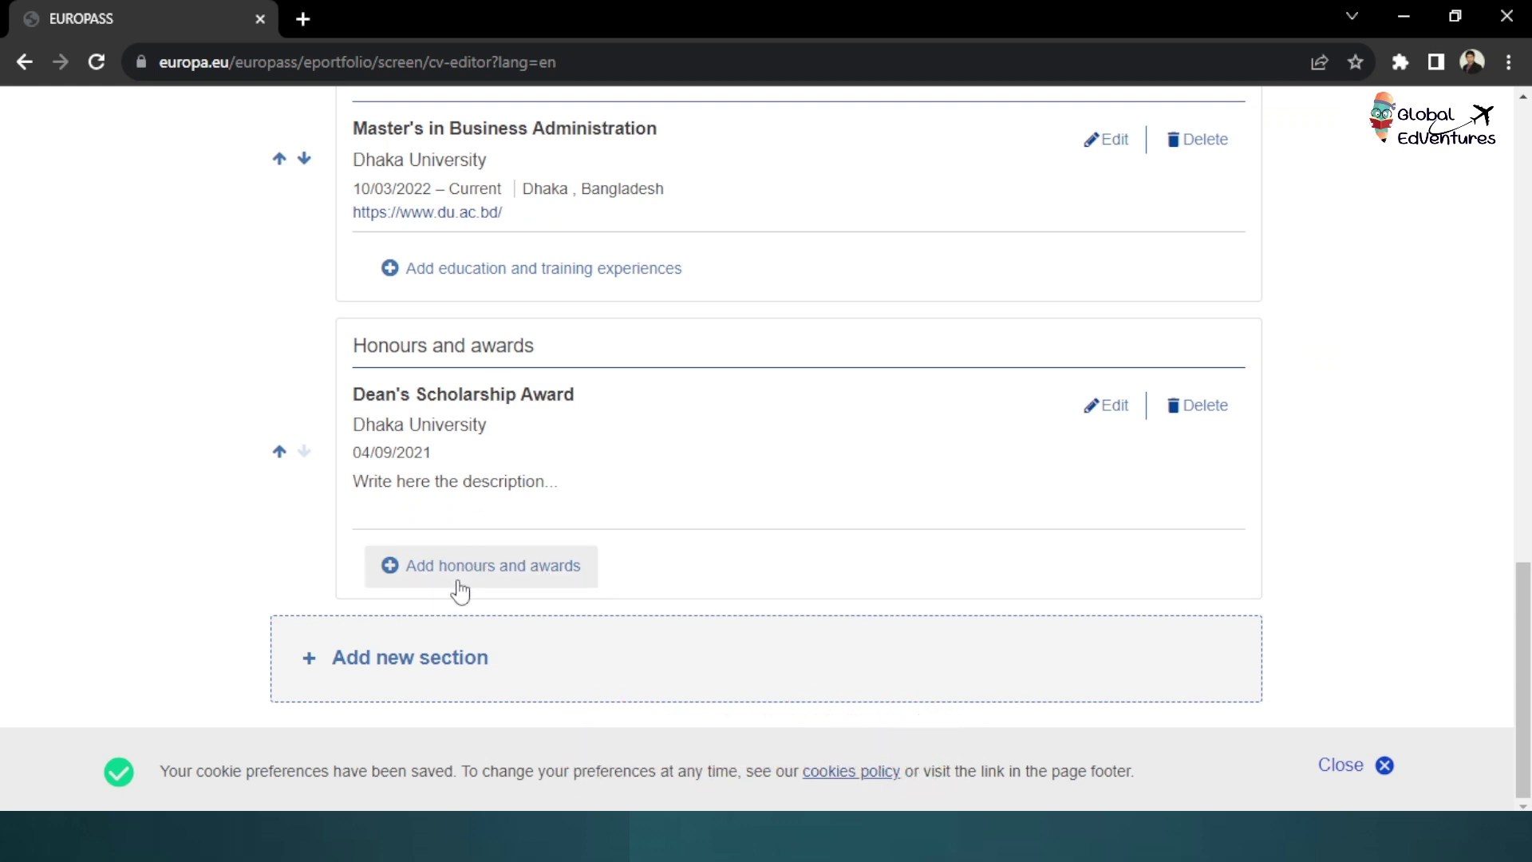
scroll(571, 444, up, 10)
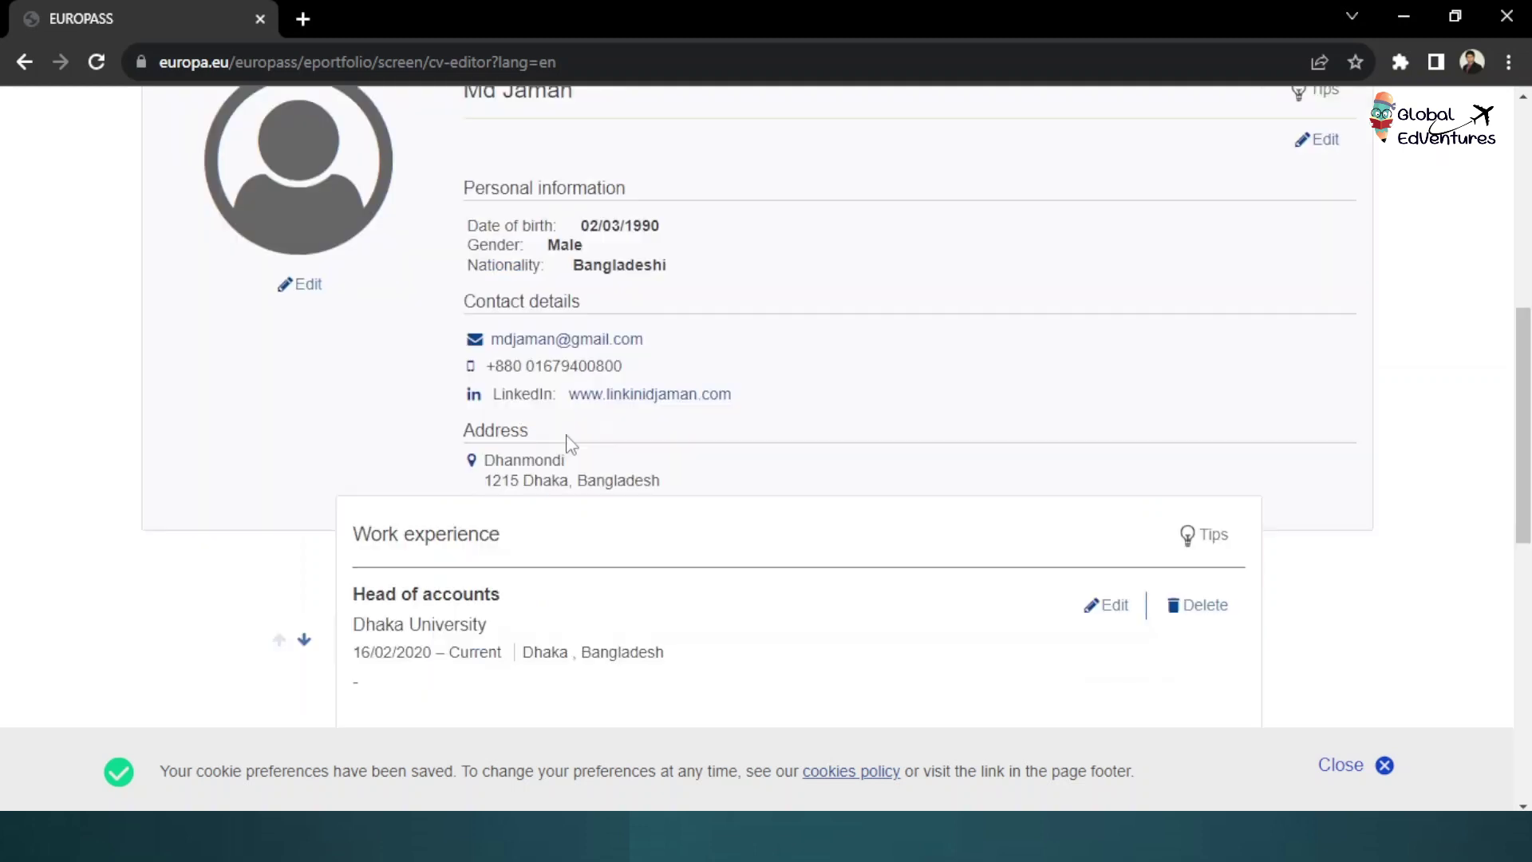
scroll(568, 440, down, 3)
scroll(487, 403, down, 3)
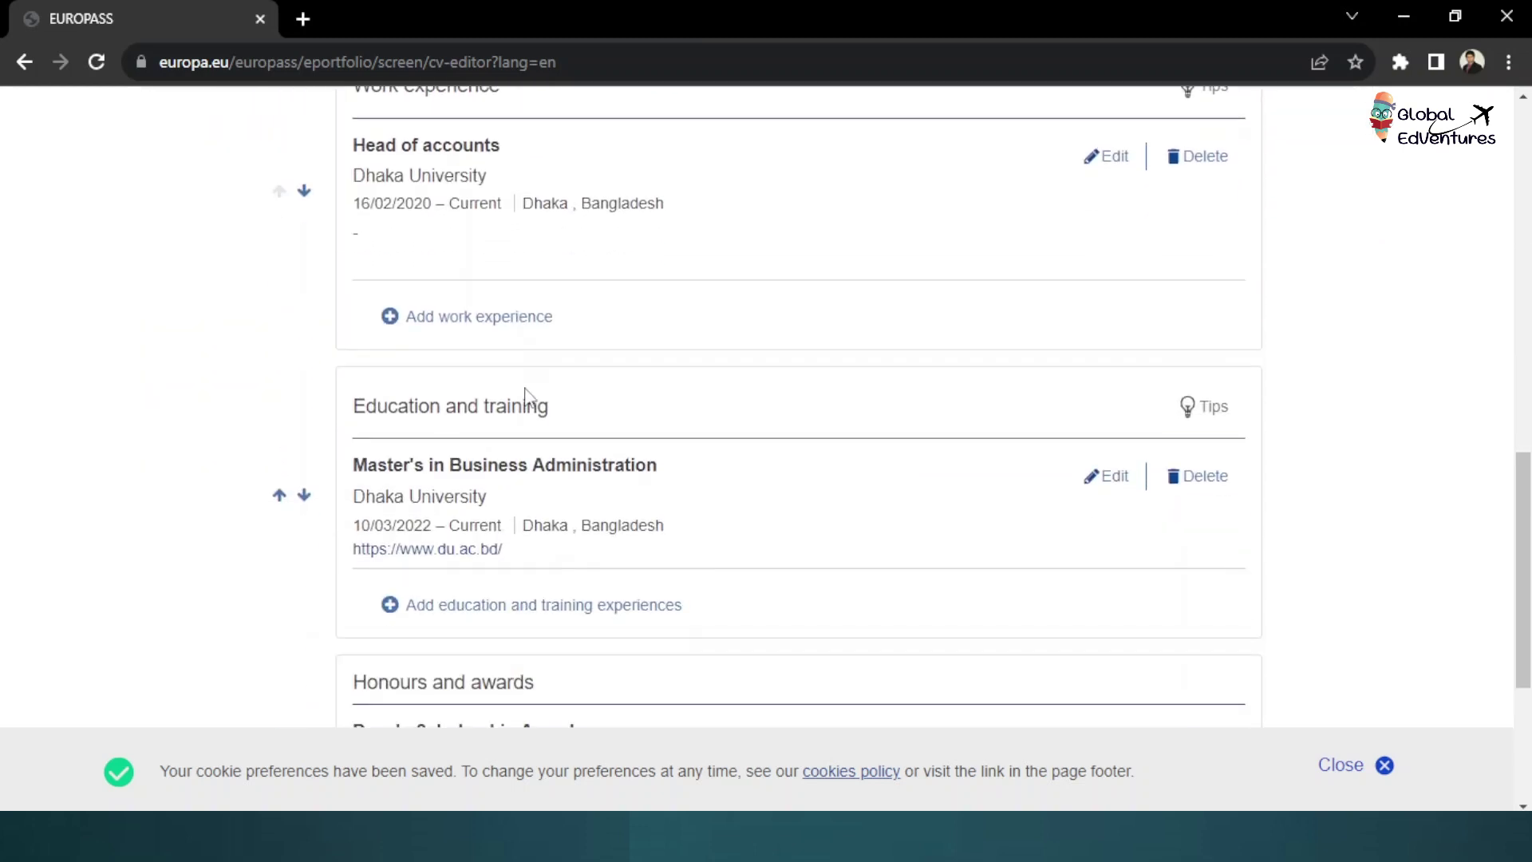
scroll(449, 417, down, 3)
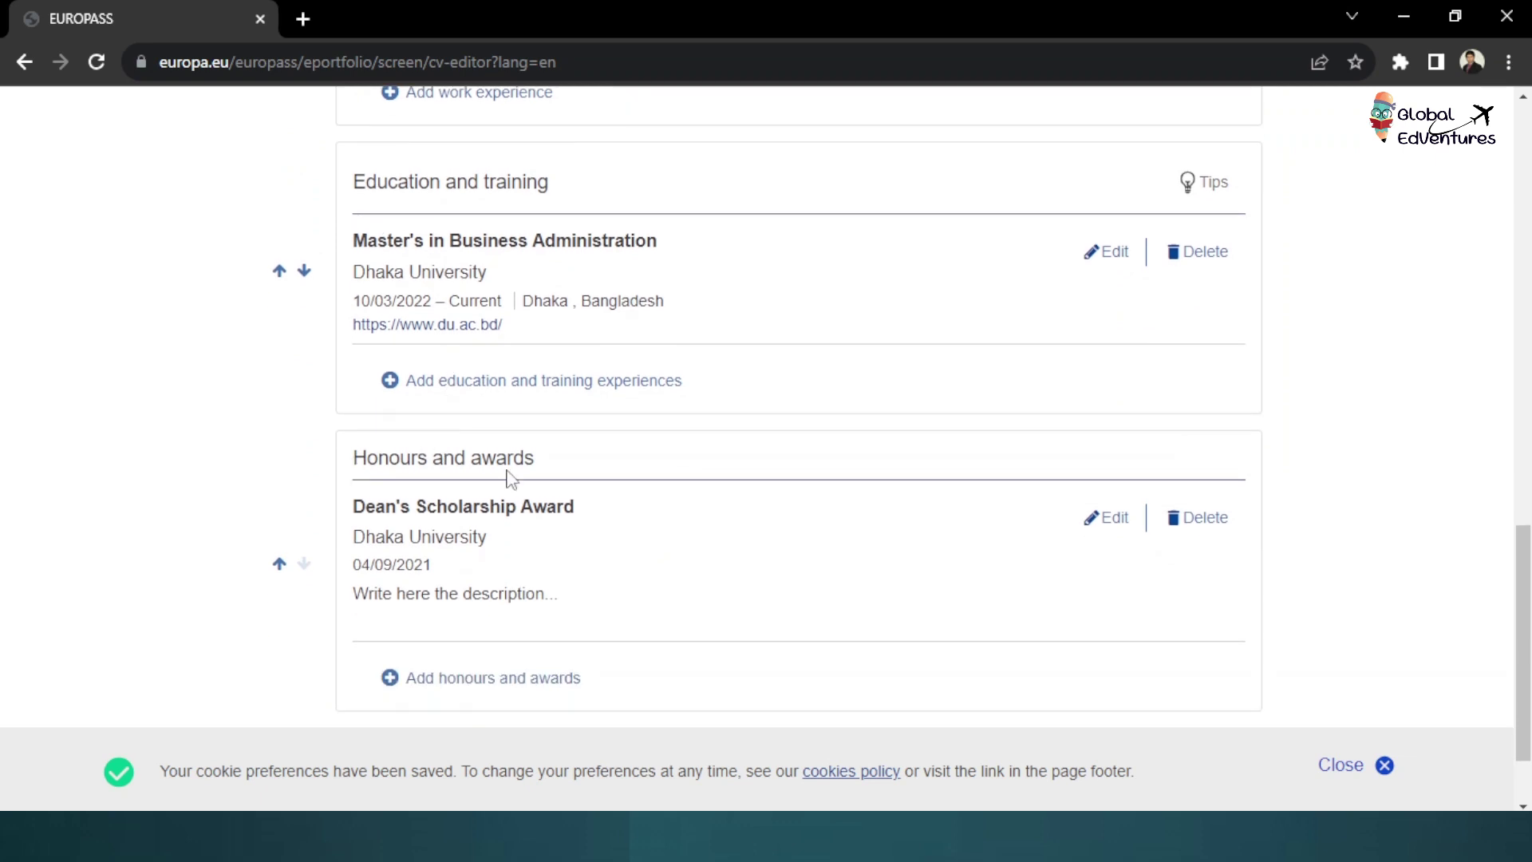
scroll(511, 479, down, 2)
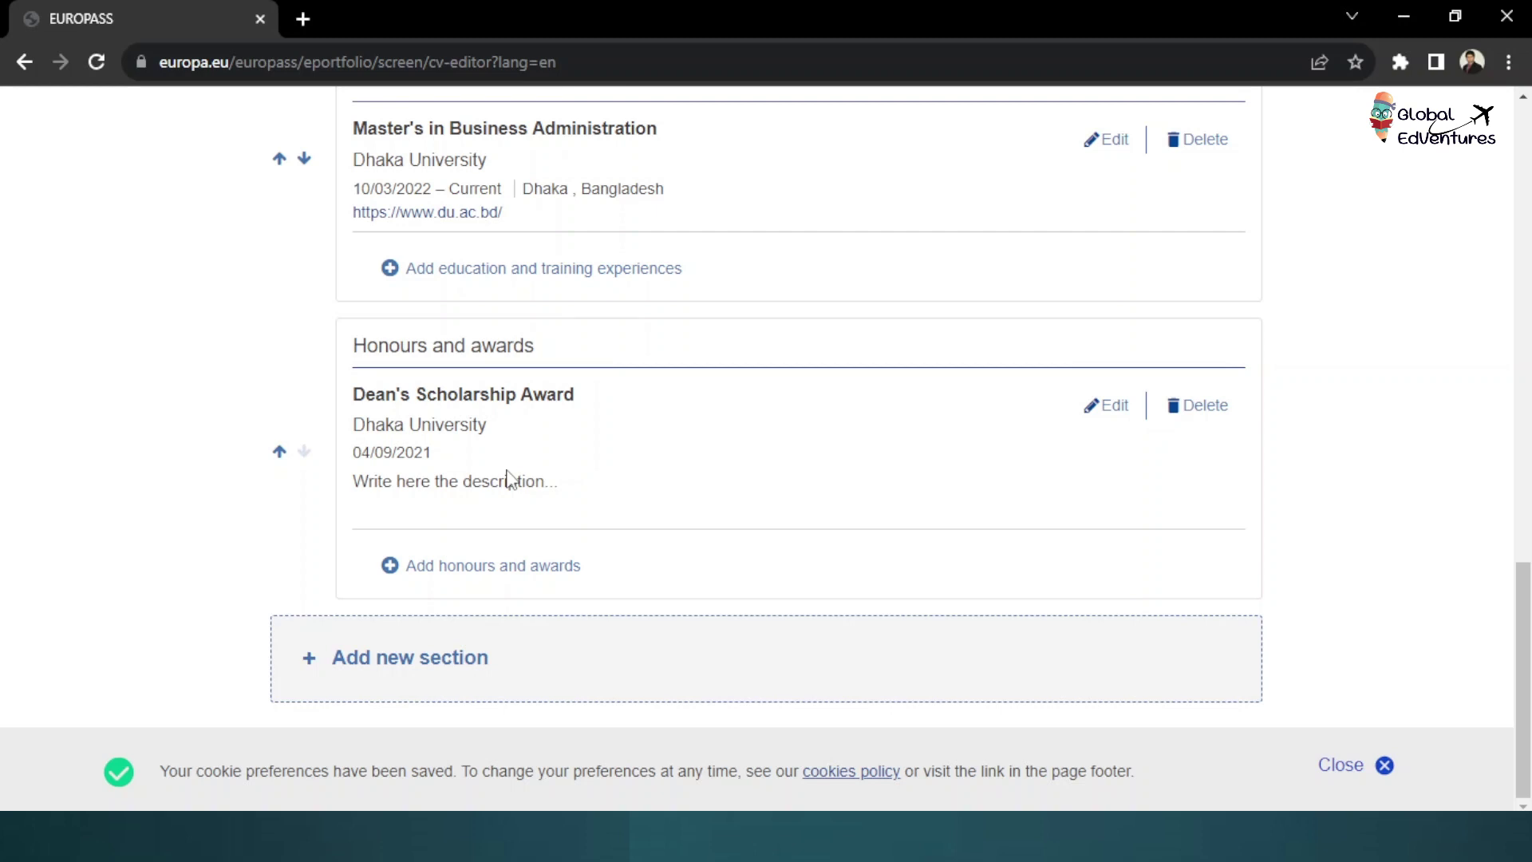
Create an Other-type section titled Standardized Test Score
click(405, 664)
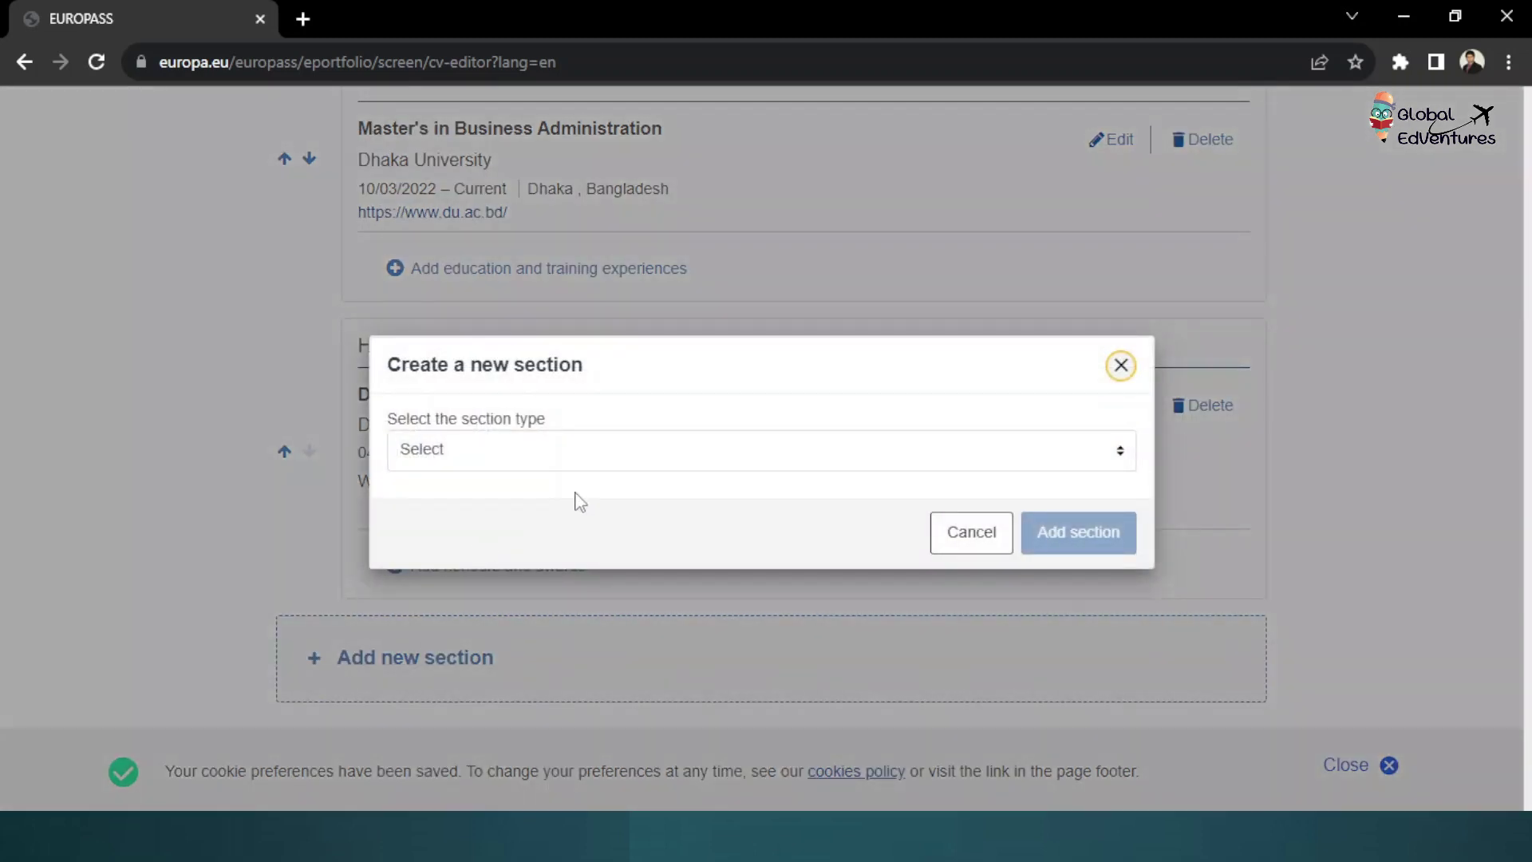
click(599, 452)
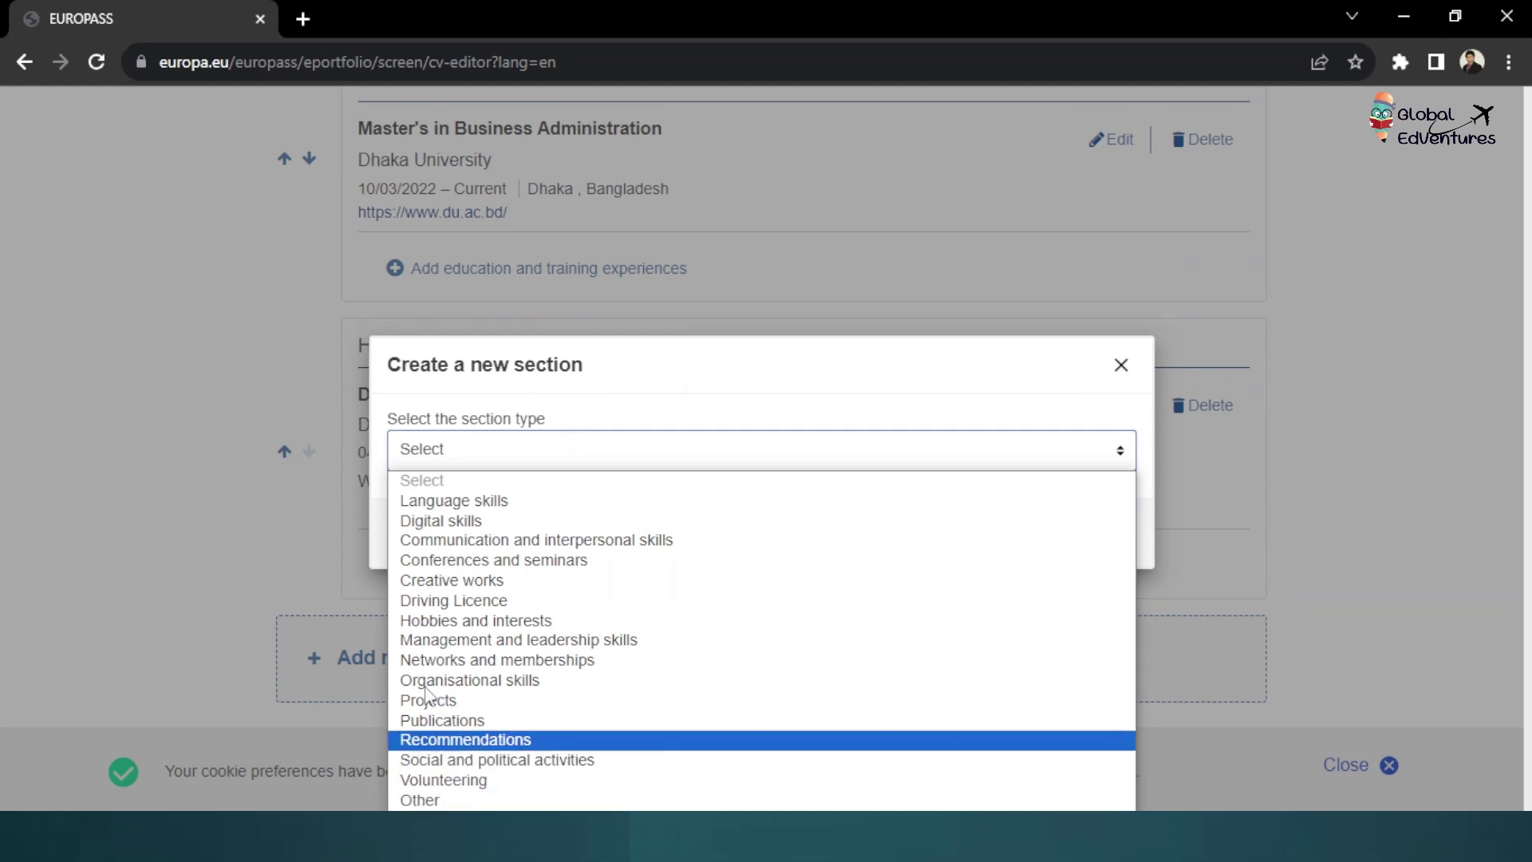
click(429, 798)
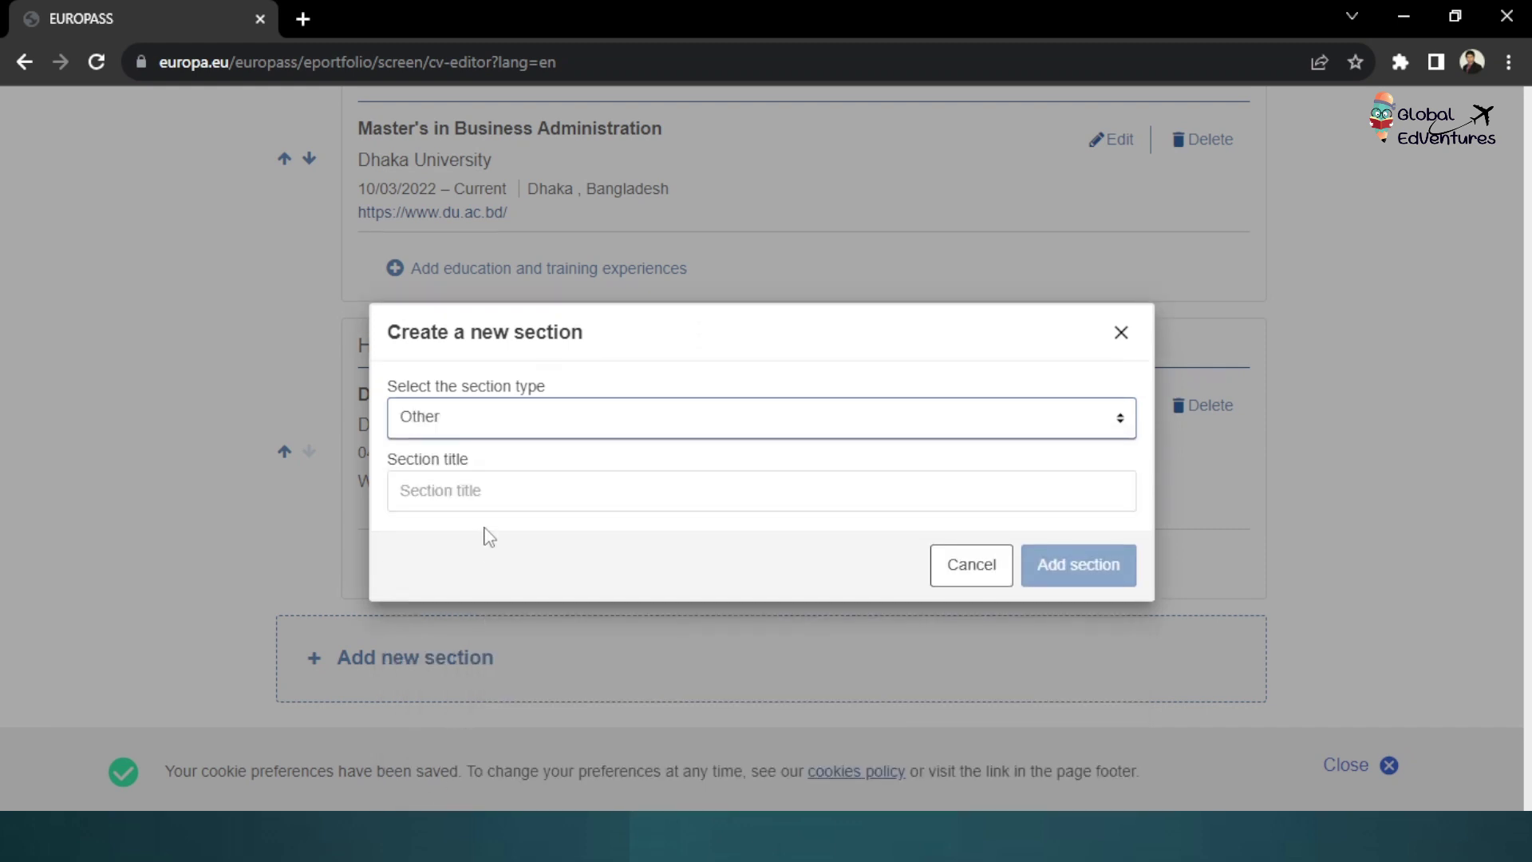
click(477, 490)
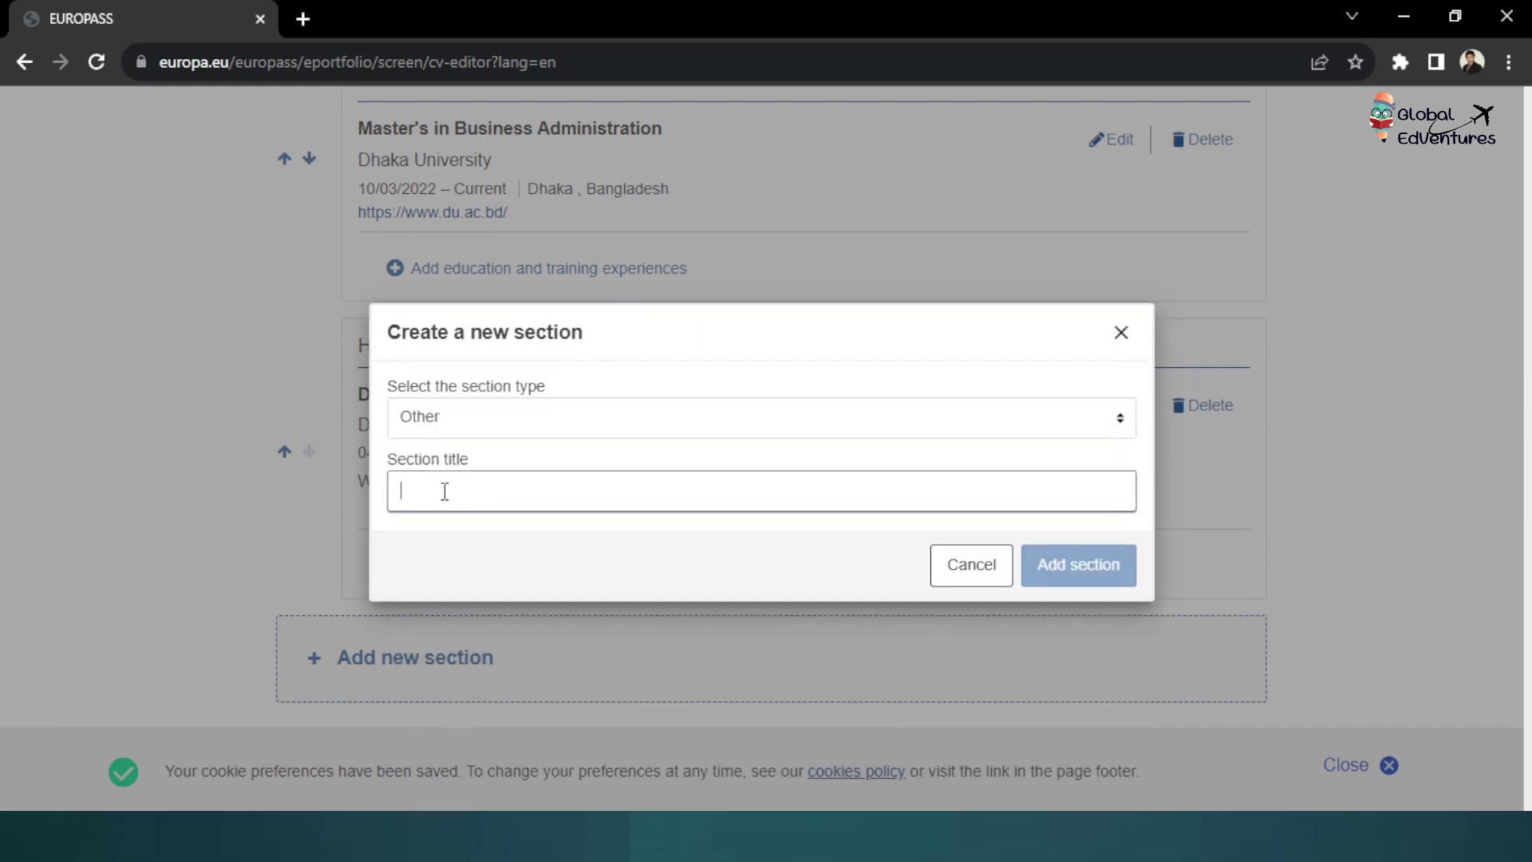
text(S)
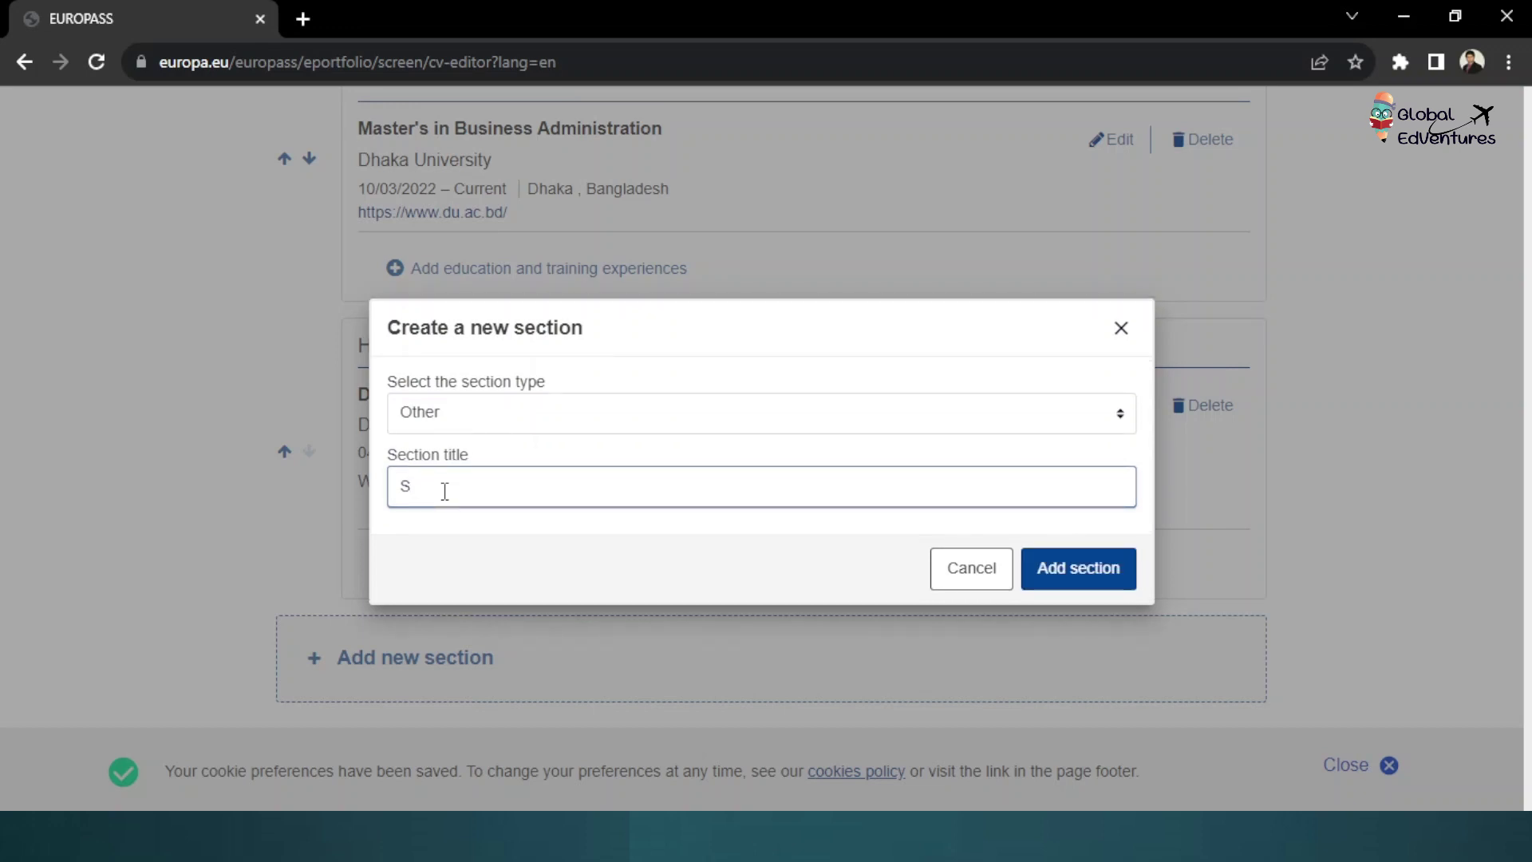
text(tandardized Test Score)
key(Return)
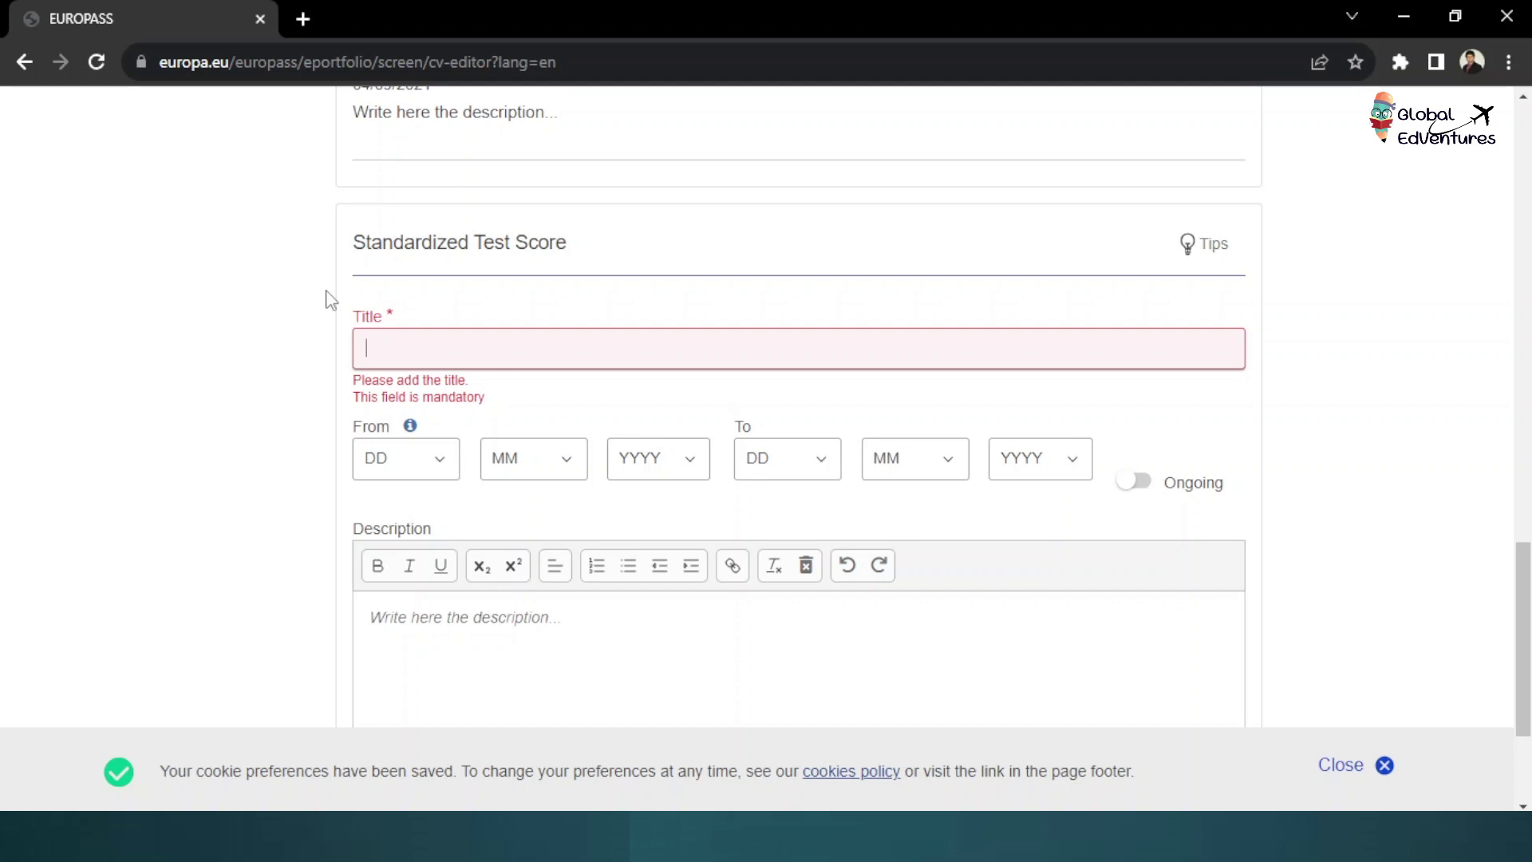
Save an IELTS entry with Listening 8.5, Reading 8.5, Writing 8.0 and Speaking 8.0
text(IELTS)
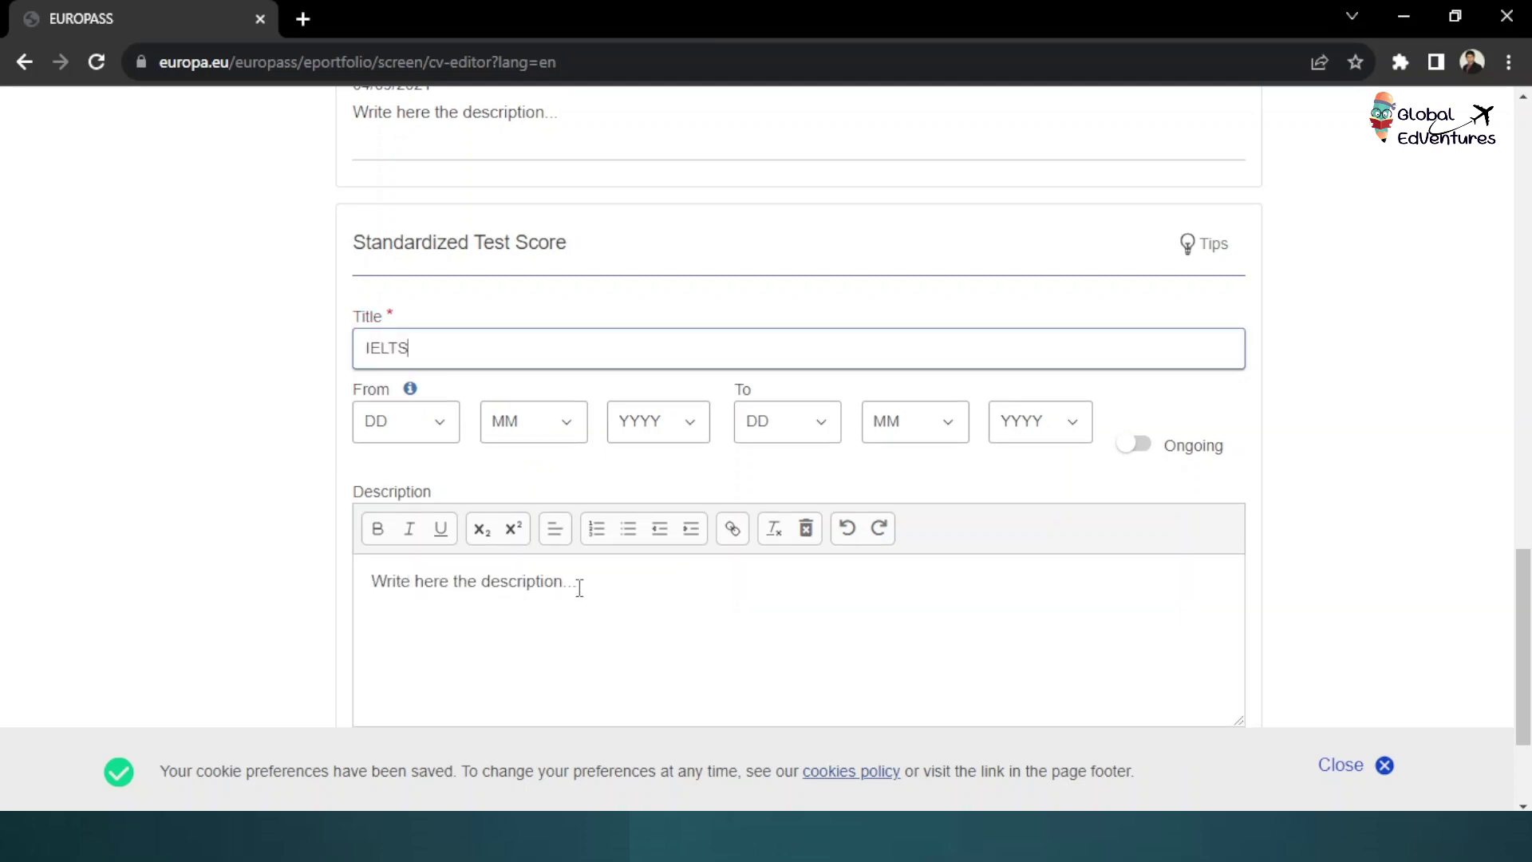
drag(578, 585, 332, 606)
key(BackSpace)
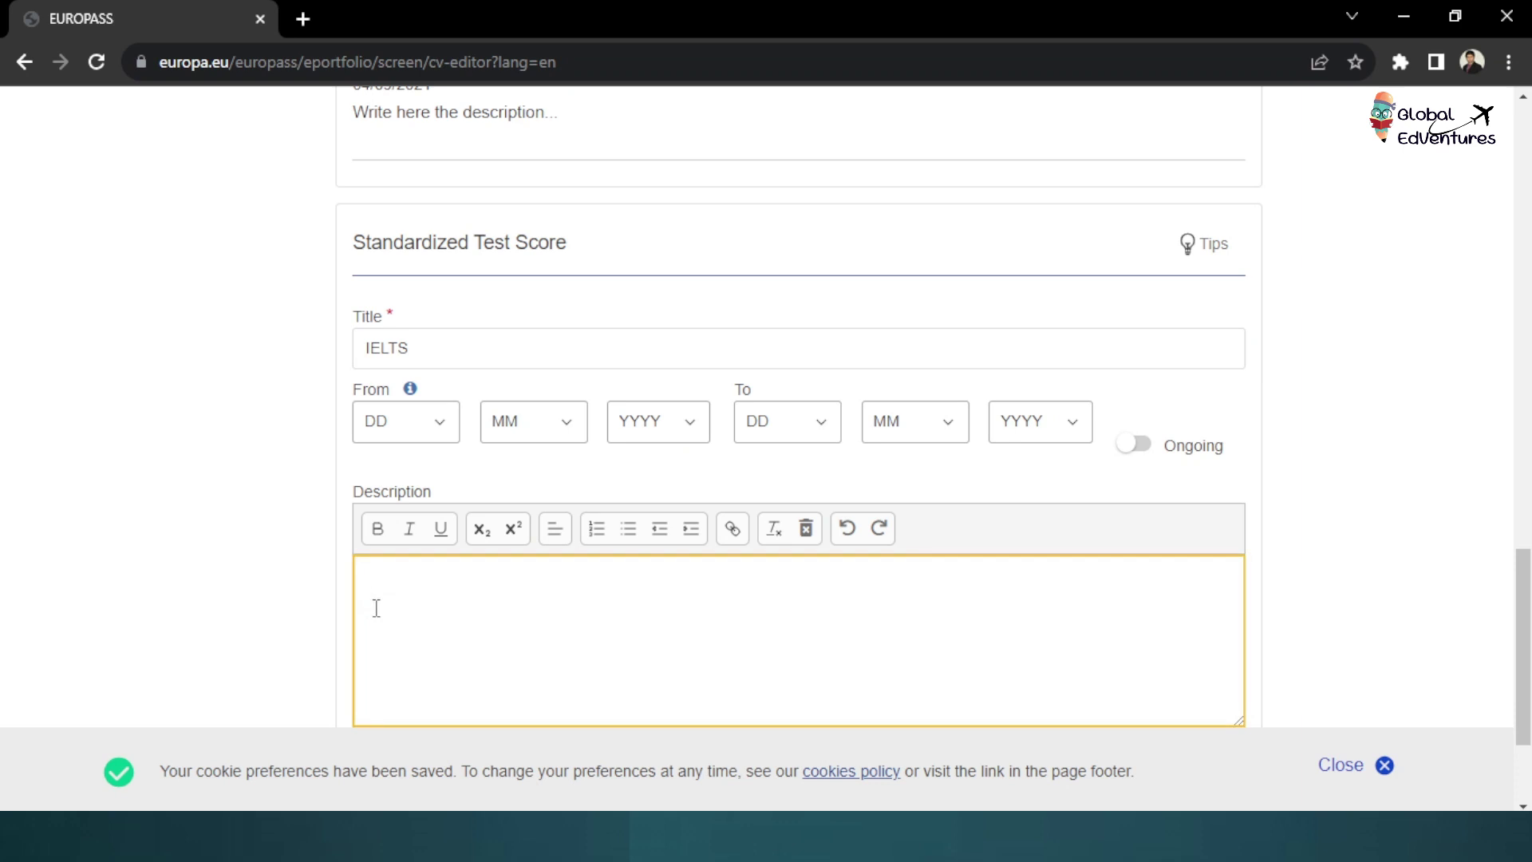
text(Listenin)
key(BackSpace)
key(BackSpace)
key(BackSpace)
text(ning- 8)
text(.5)
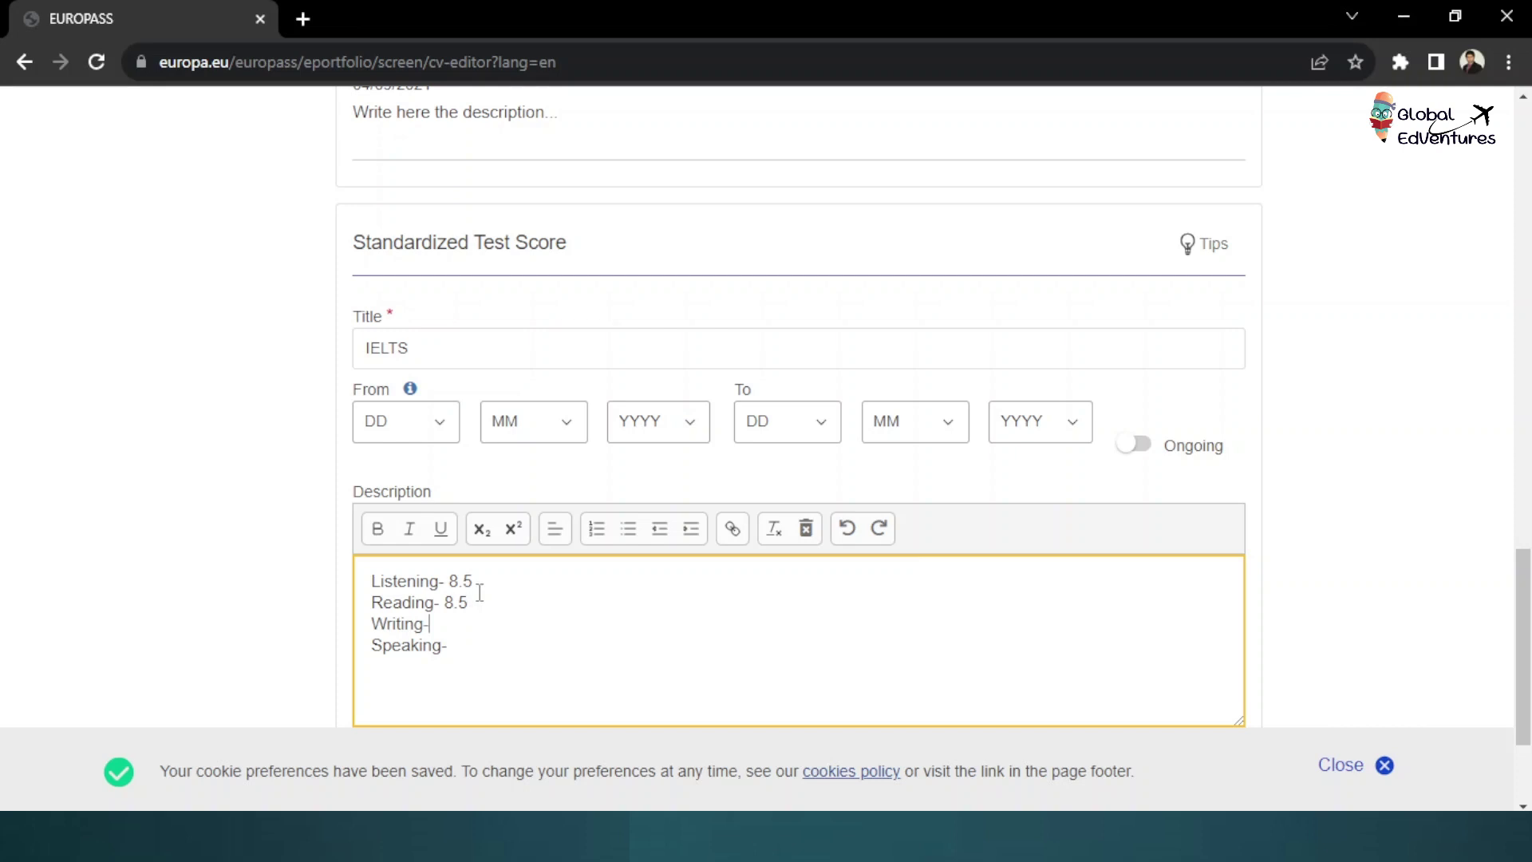
text( 8.0)
key(Down)
text(8.0)
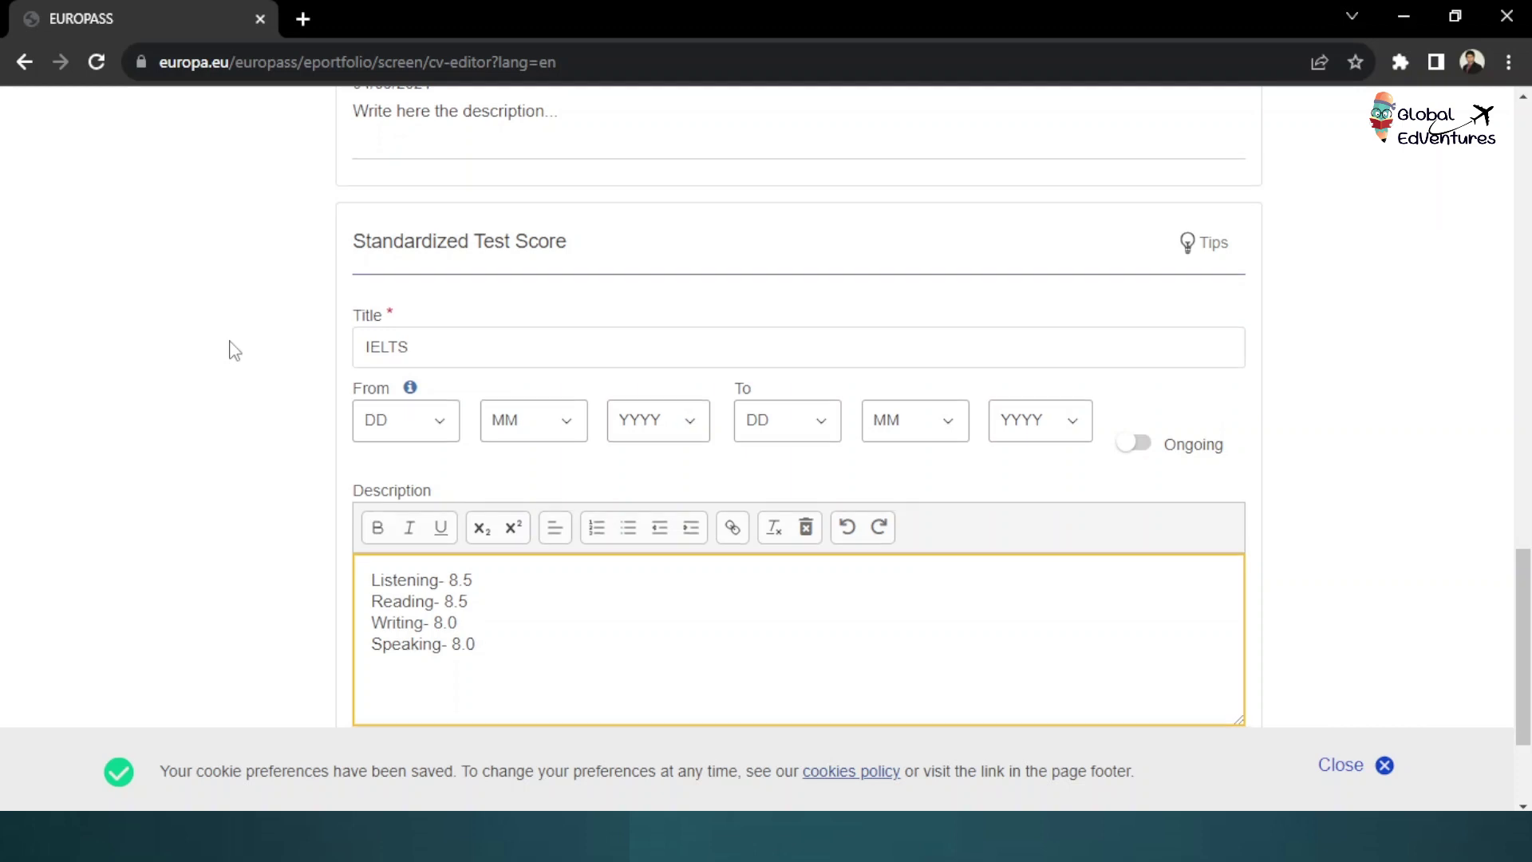
scroll(234, 351, down, 1)
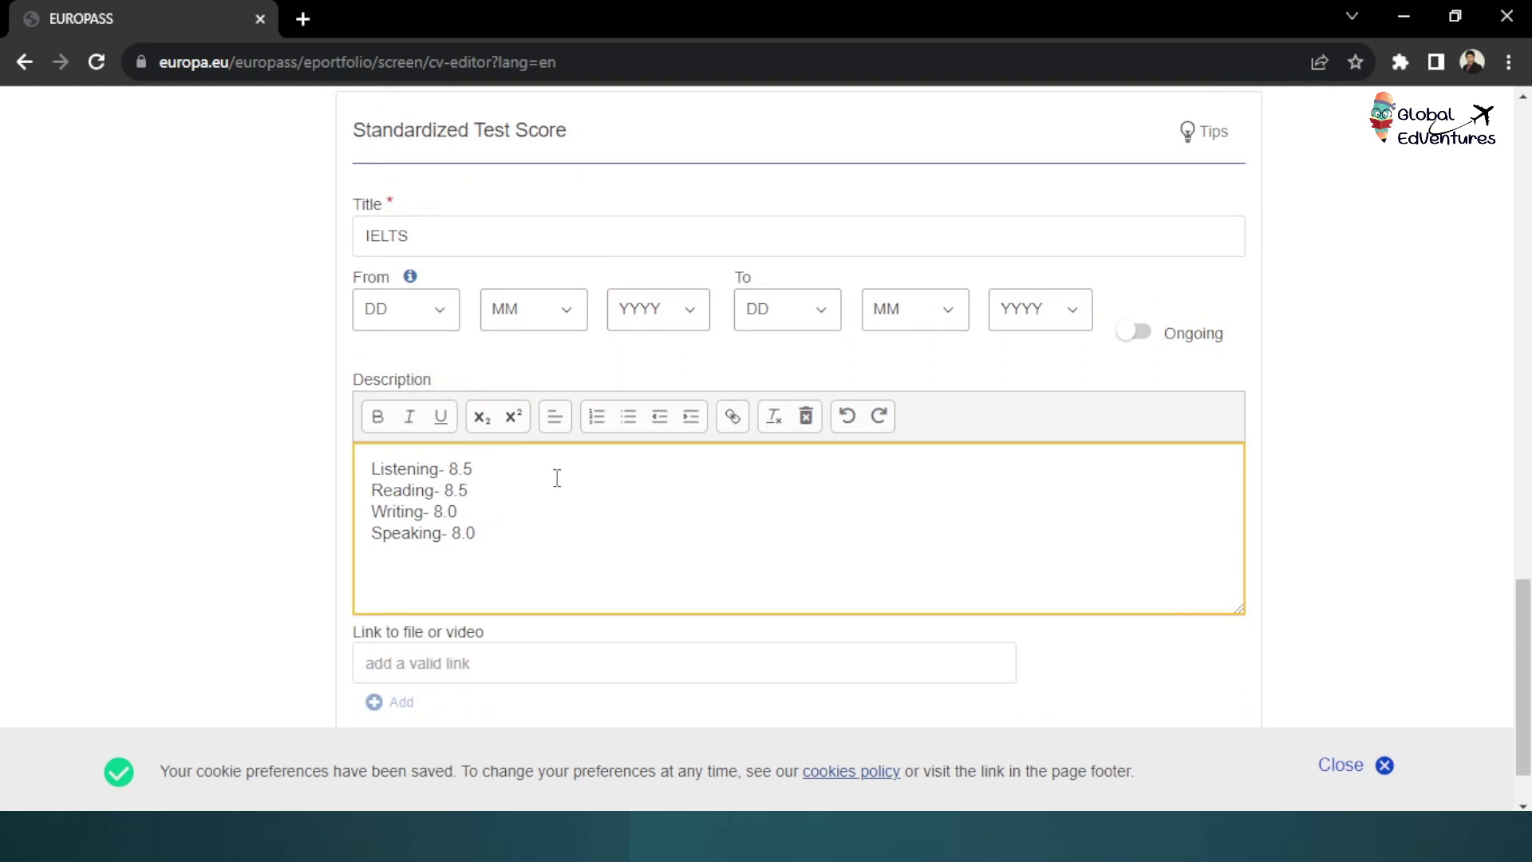
scroll(810, 548, down, 1)
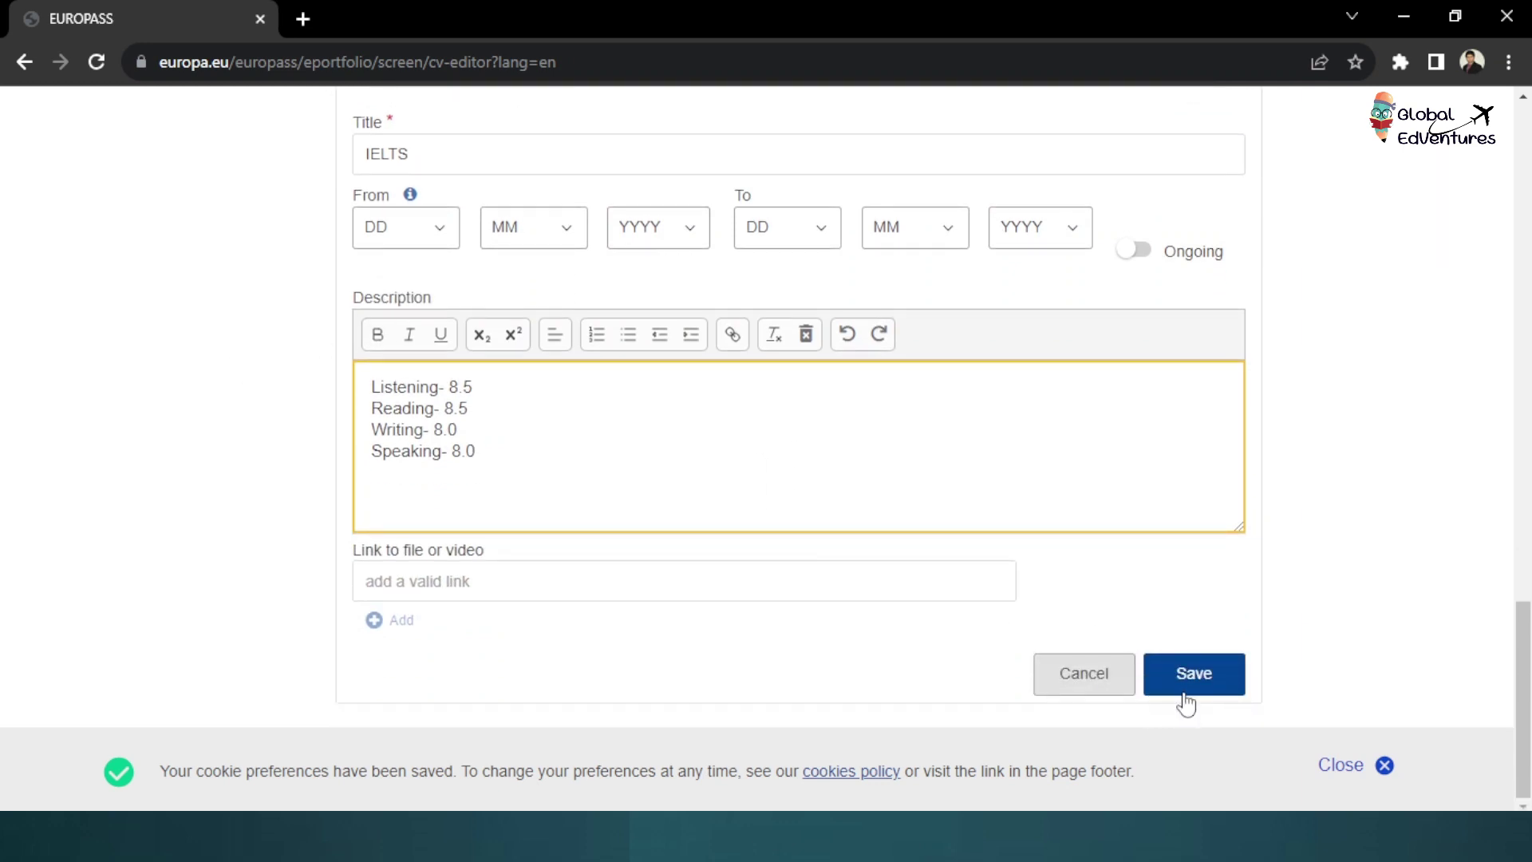
click(1189, 683)
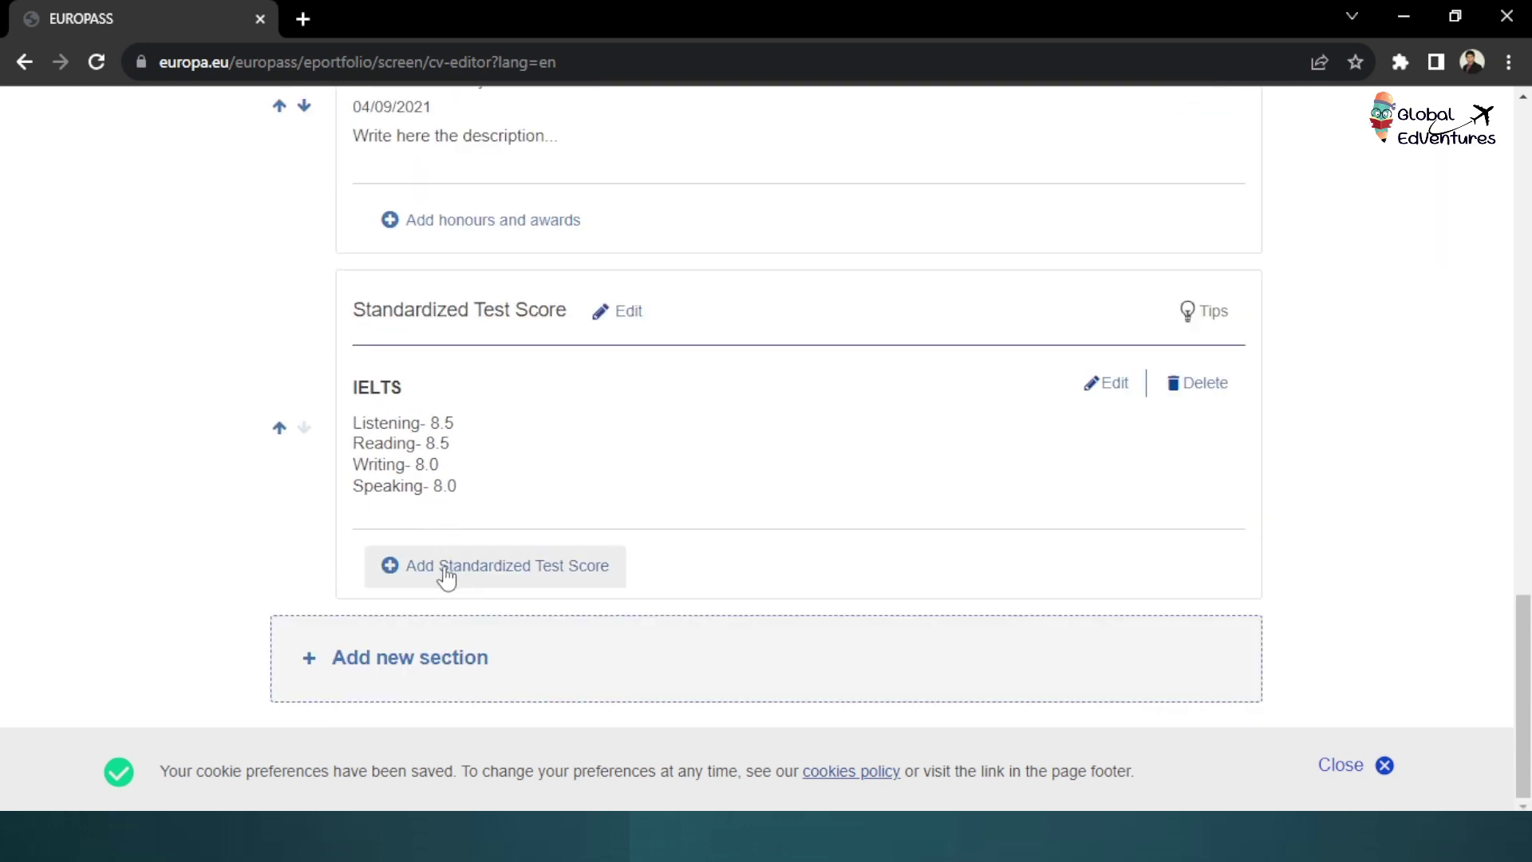
Save a second test entry, GRE, listing Verbal 150, Quant 160 and AW 4.0
click(495, 579)
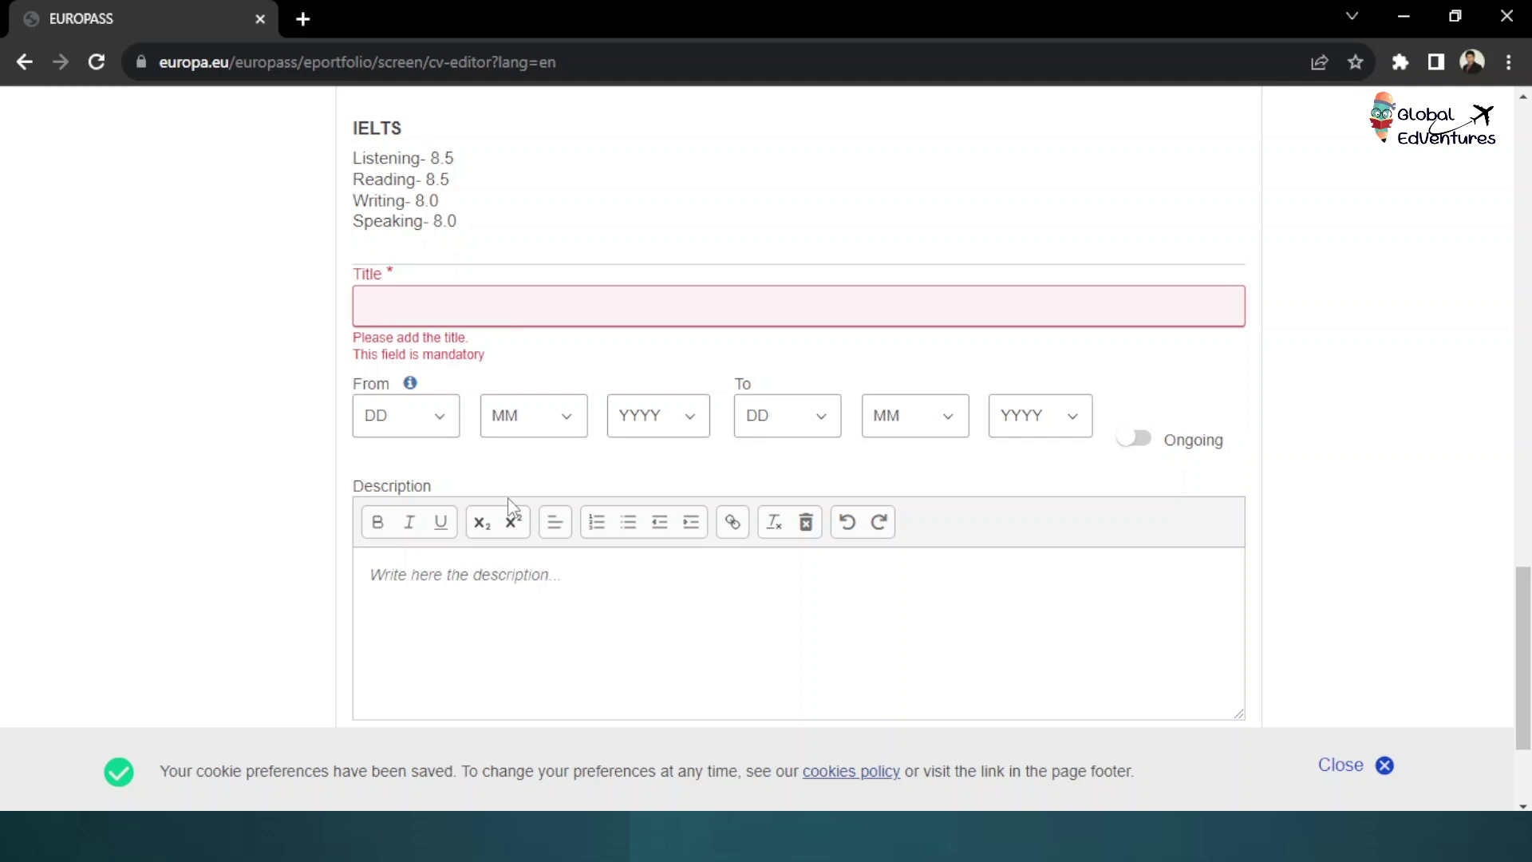
text(GR)
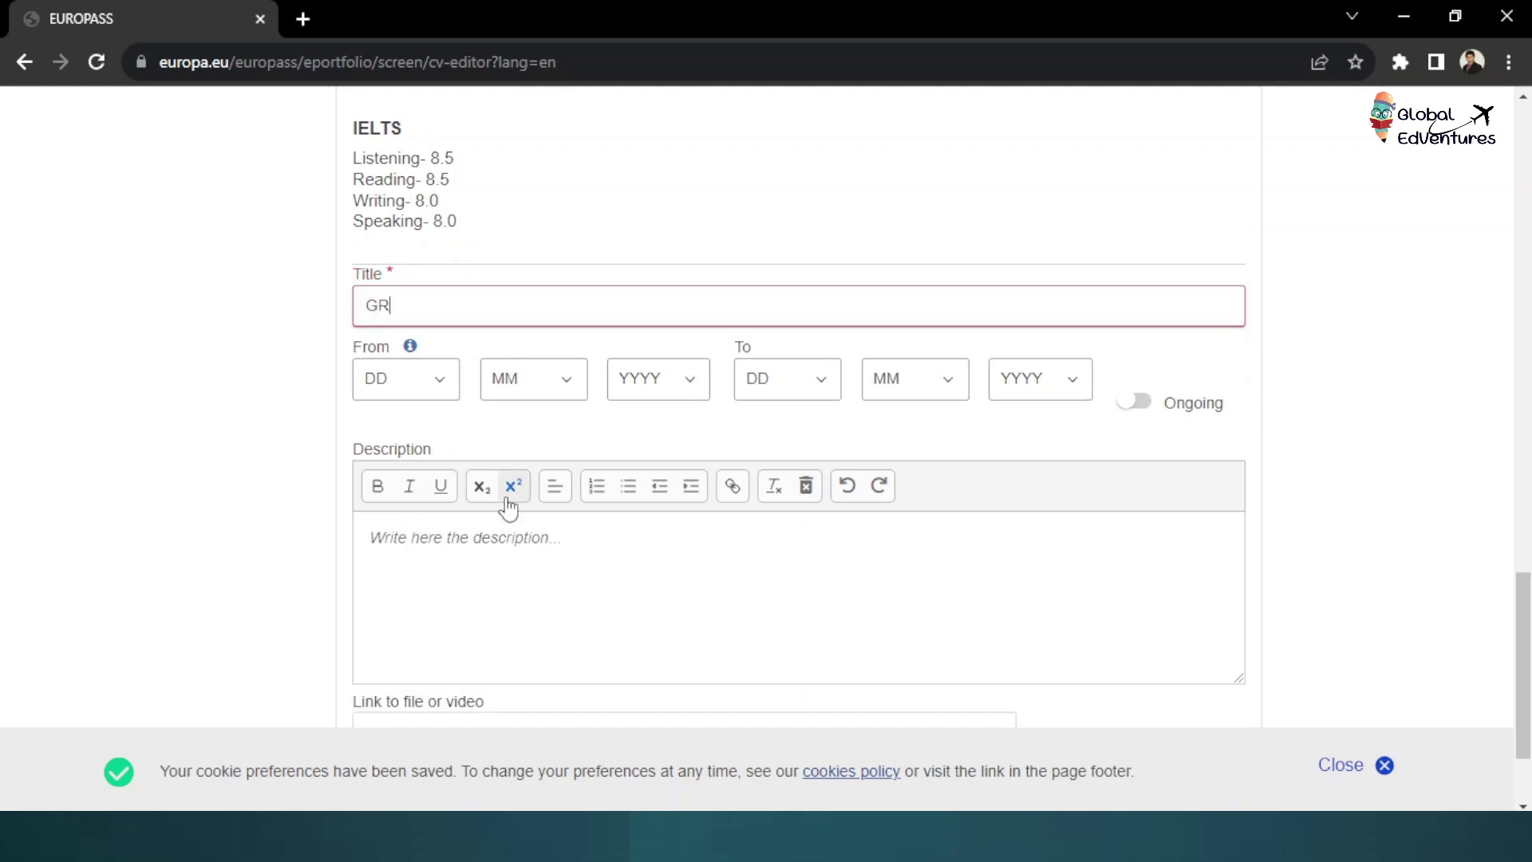
text(E)
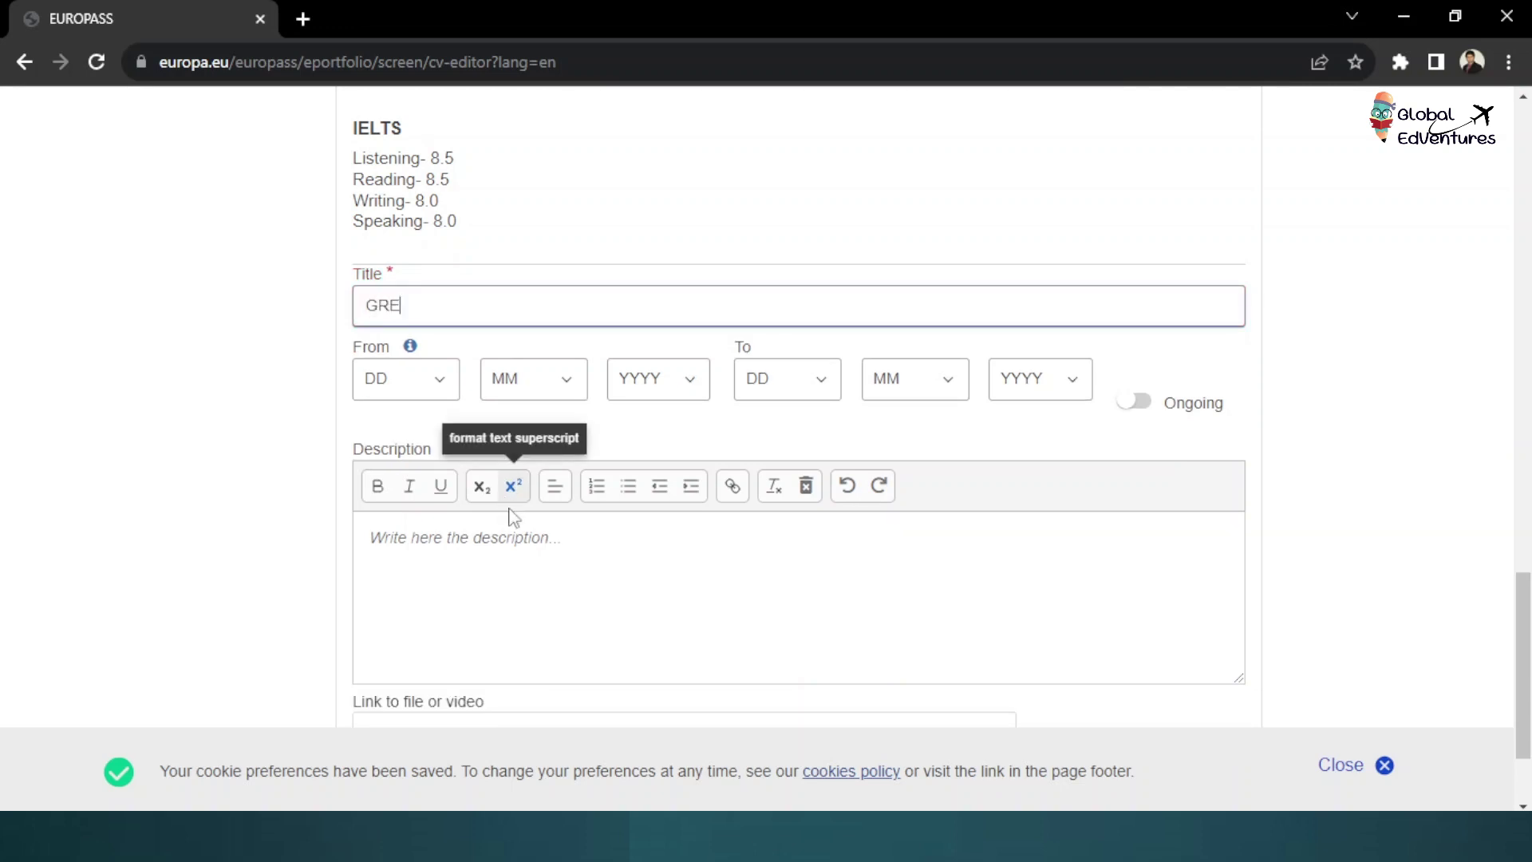
click(481, 571)
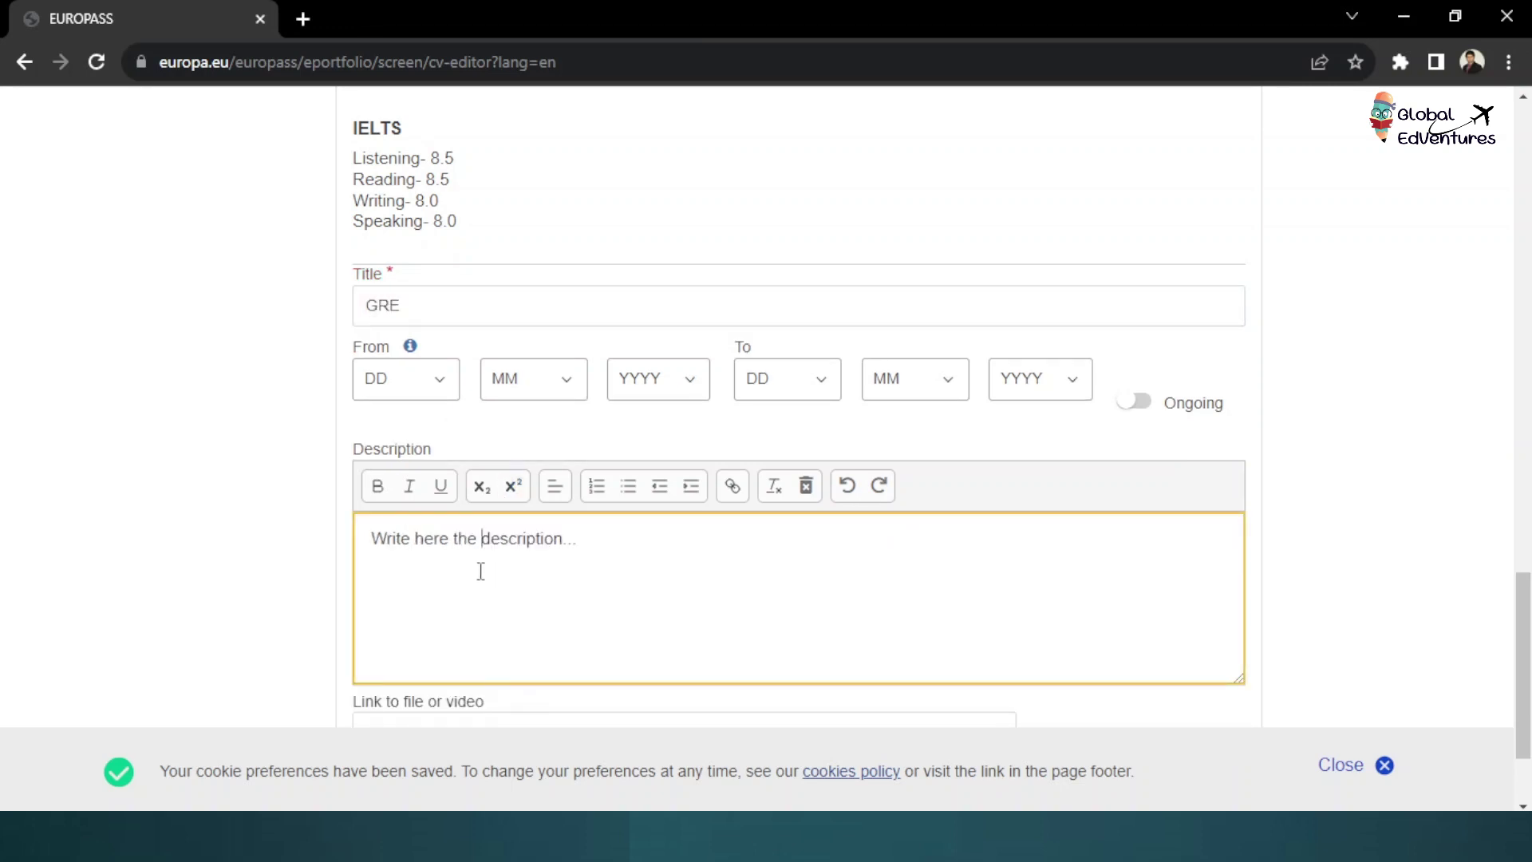
text(Verba)
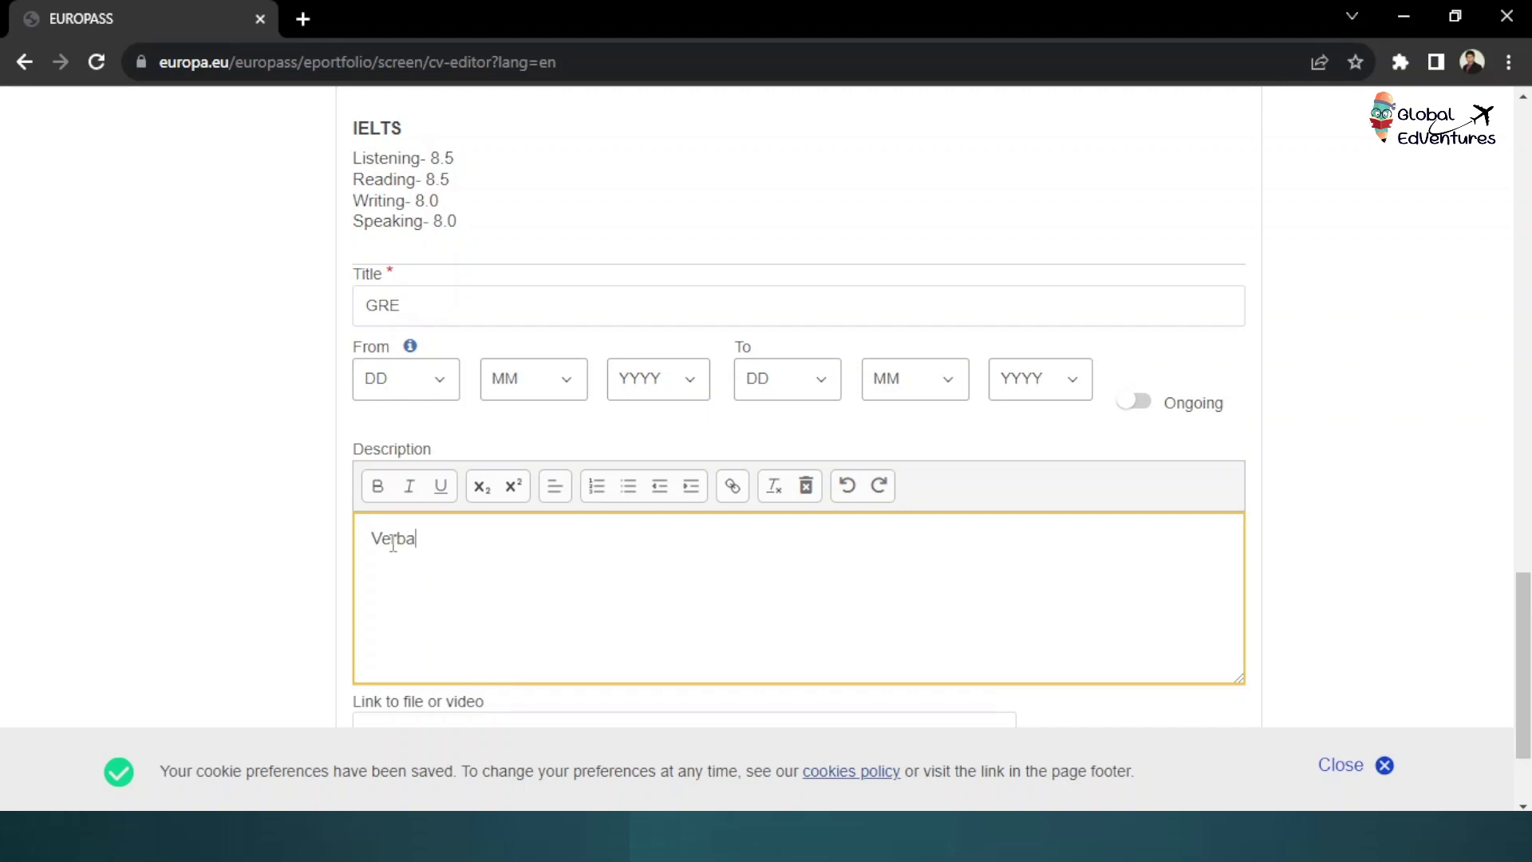
text(l 150)
key(Return)
text(Quant 160)
key(Return)
text(AW 4.0)
scroll(534, 500, down, 2)
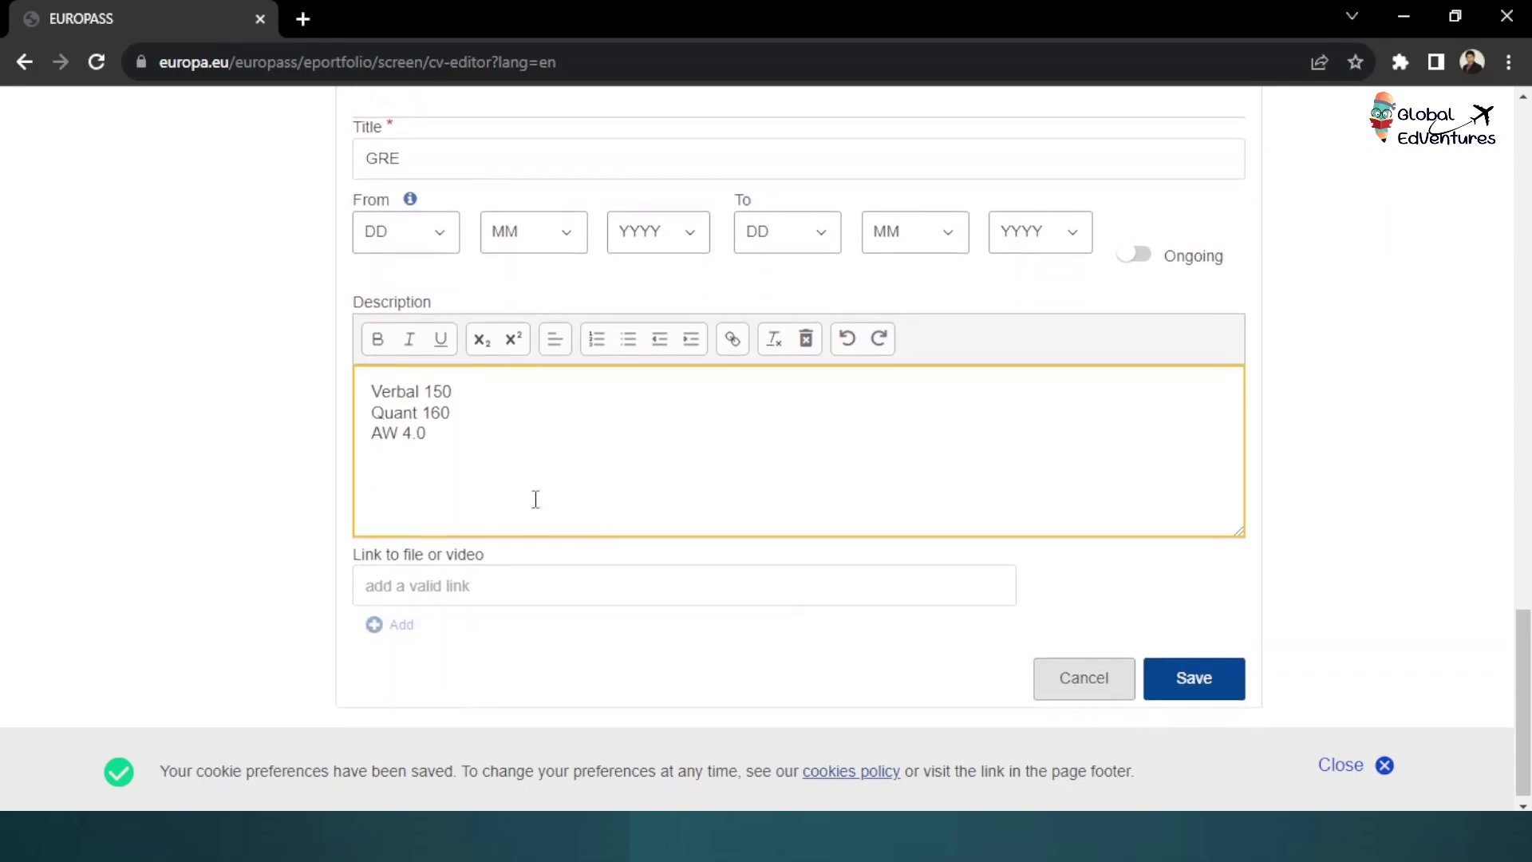
click(1189, 675)
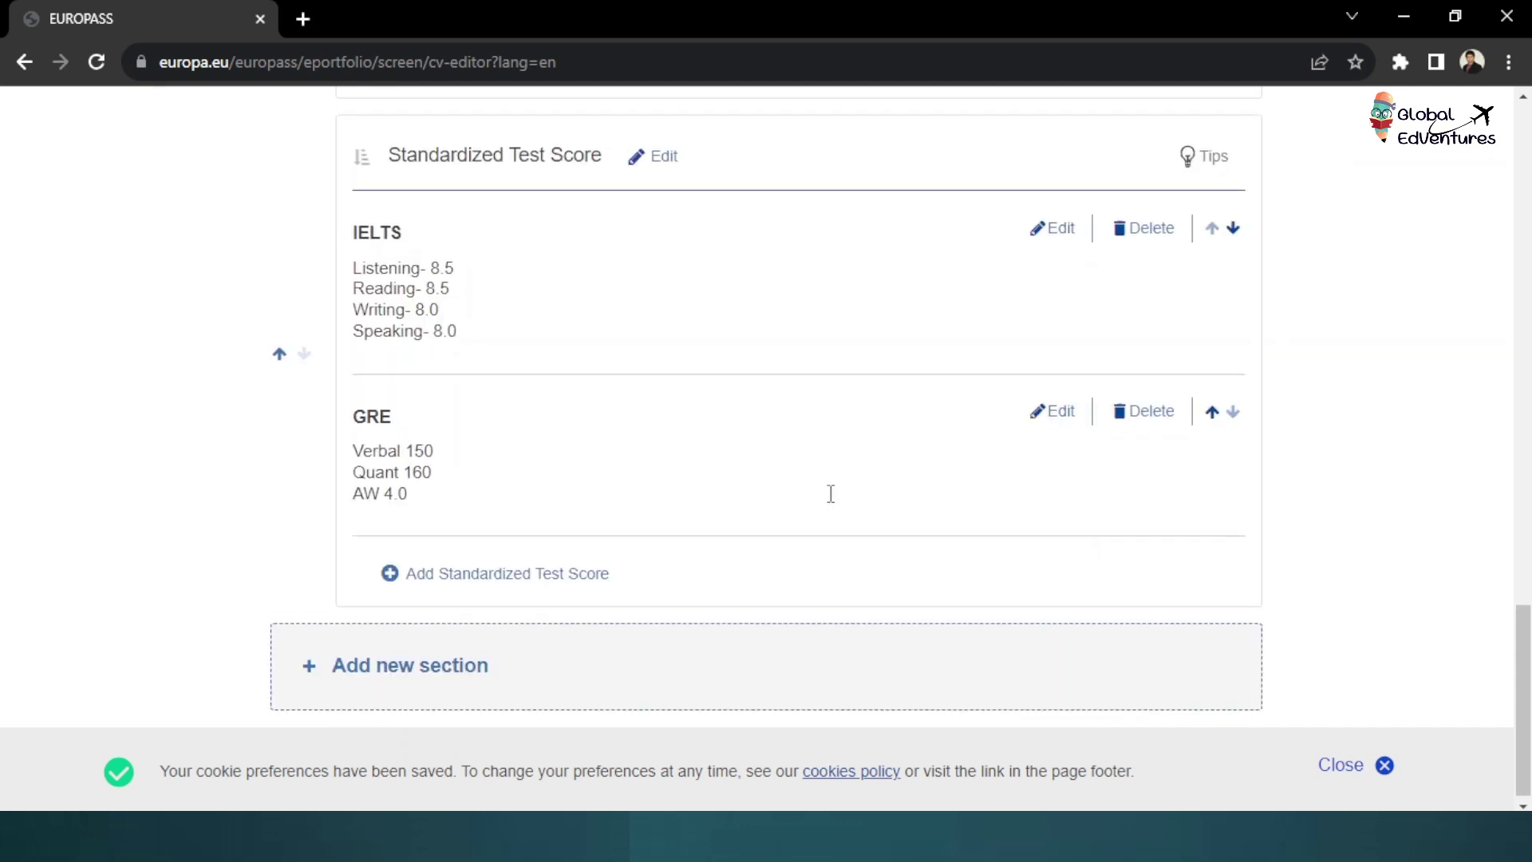
scroll(829, 491, up, 3)
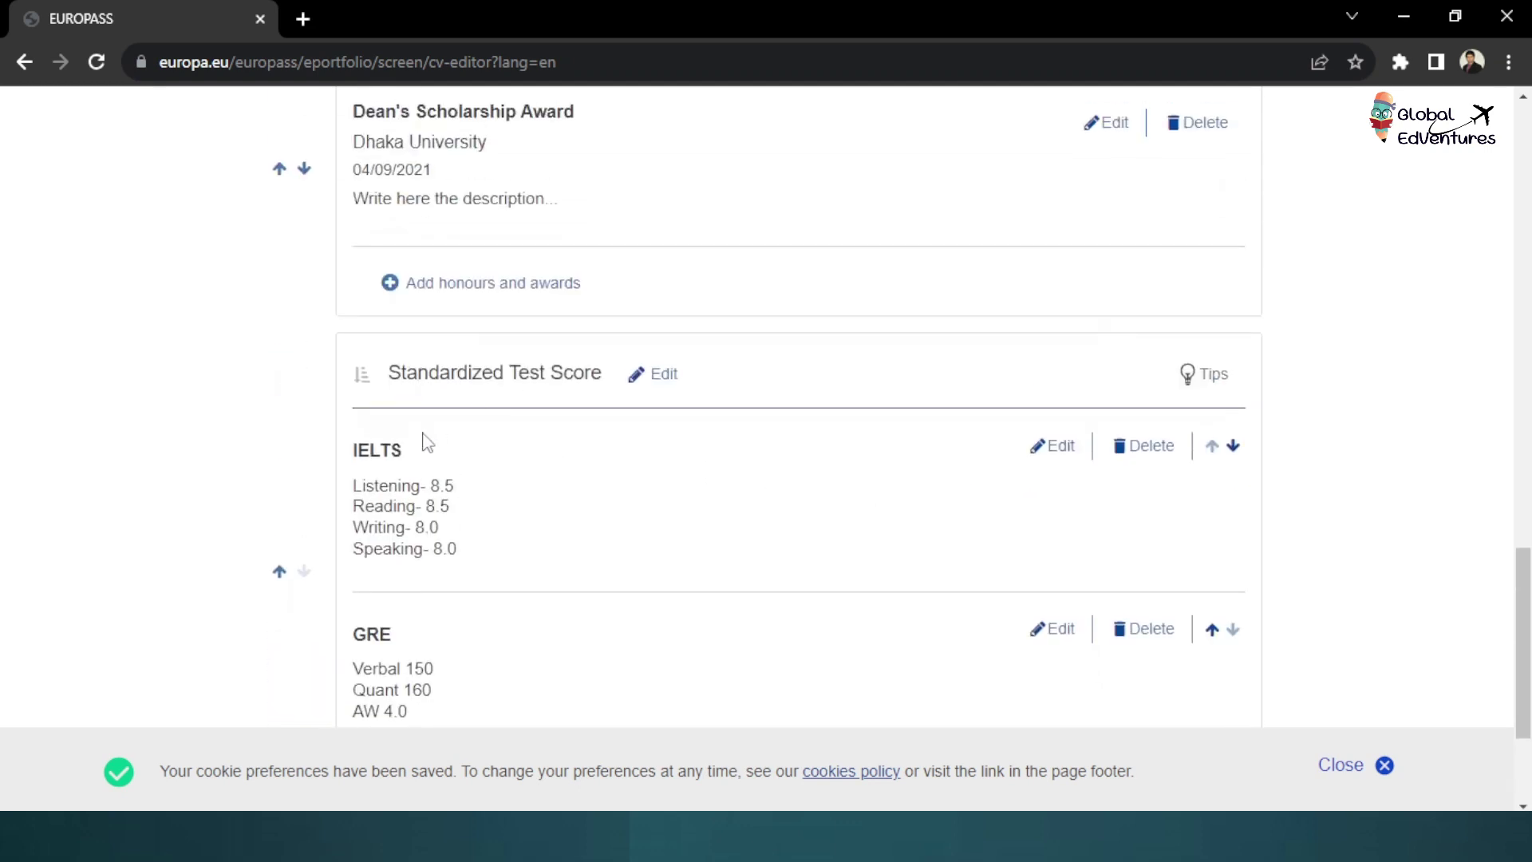
scroll(390, 424, down, 2)
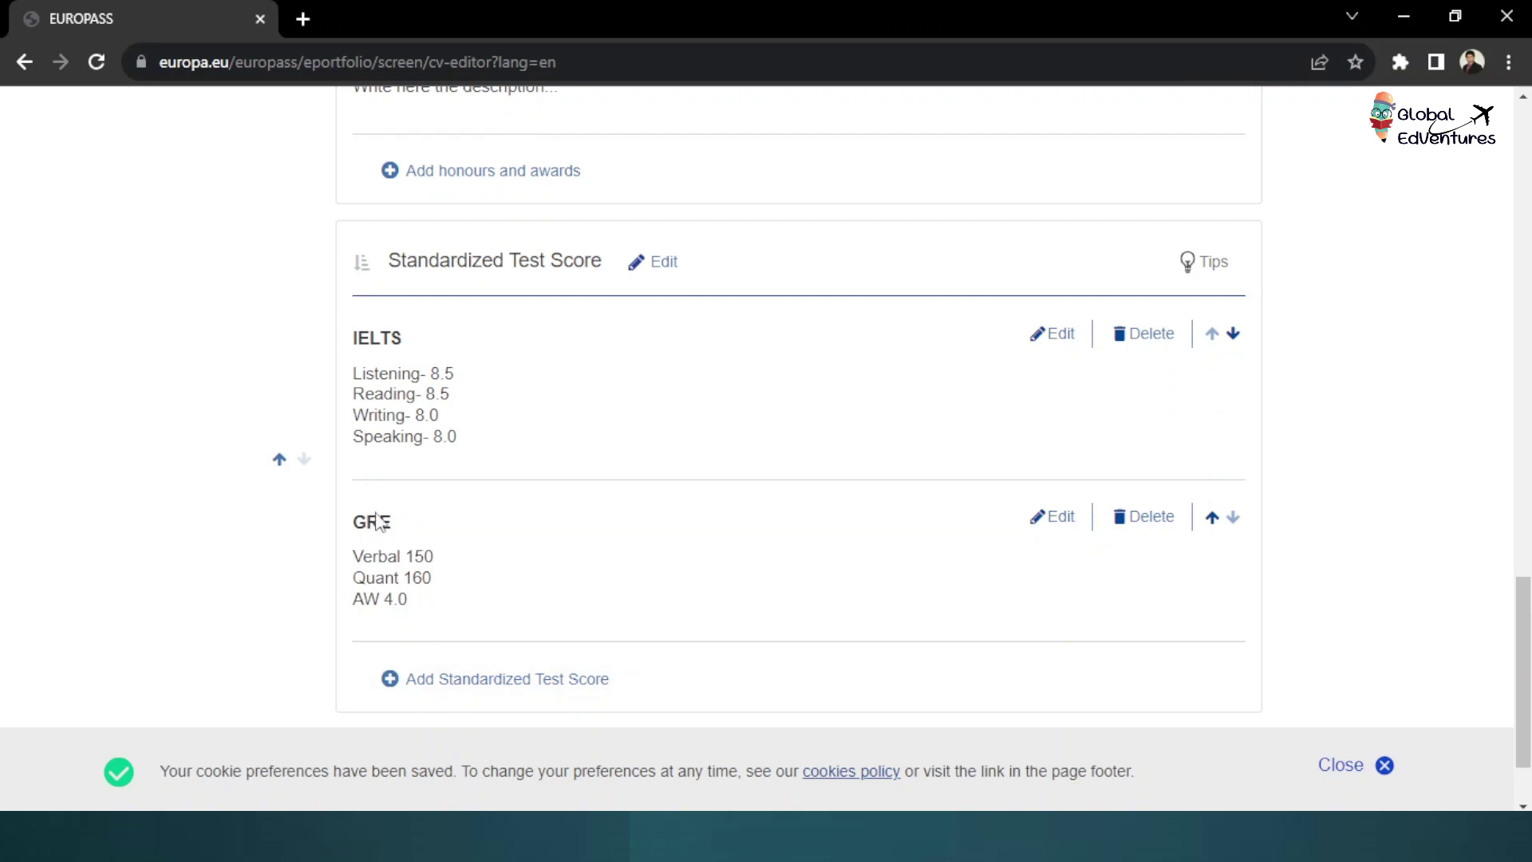
scroll(378, 523, down, 2)
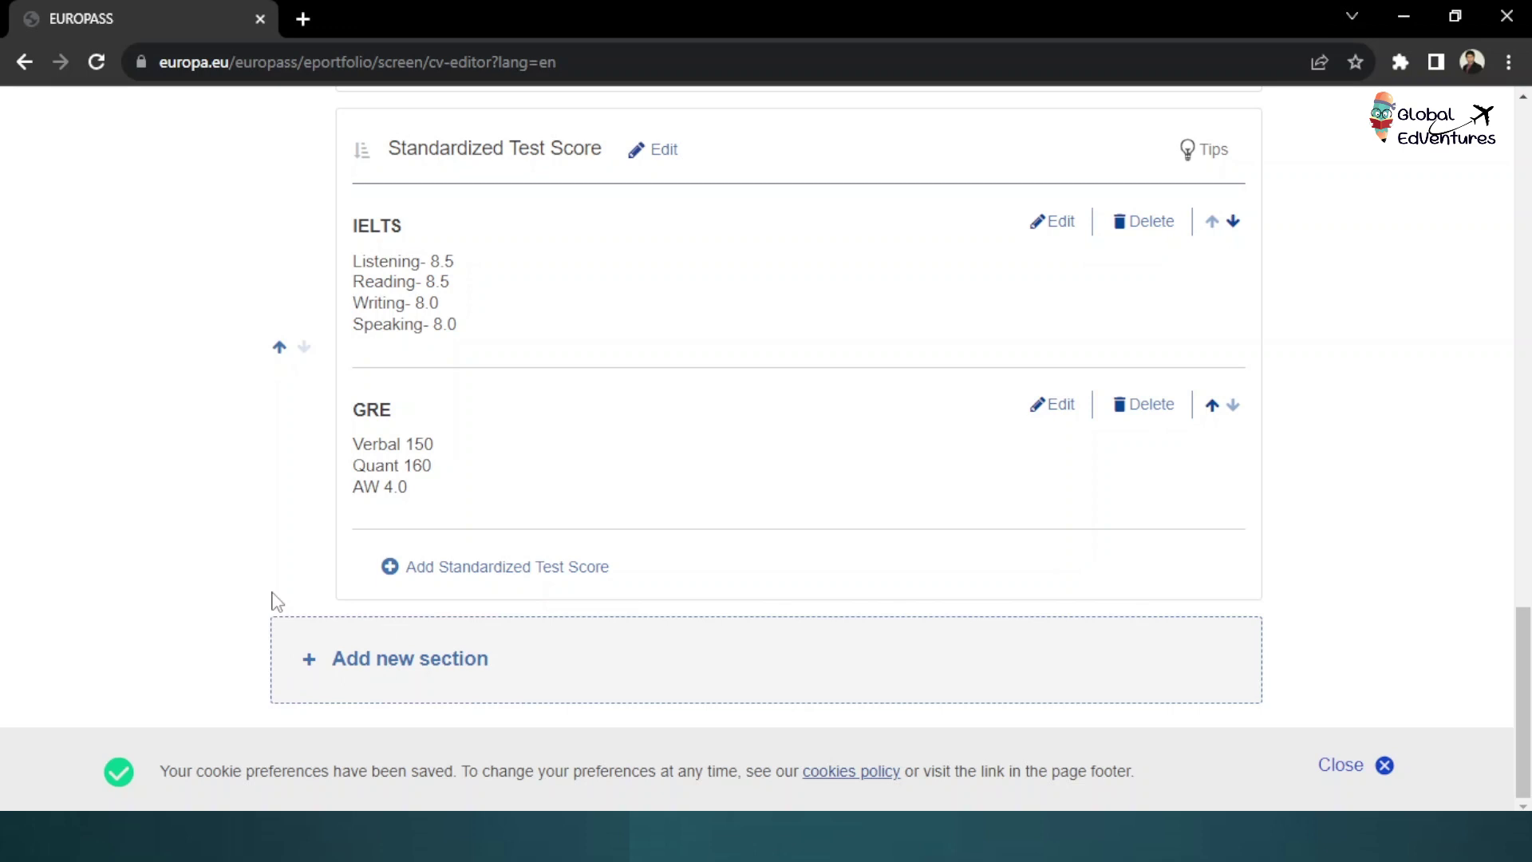
Create a Publications section and save the 2024 entry Human Resource Management in Bangladesh Hotel Industry
click(384, 665)
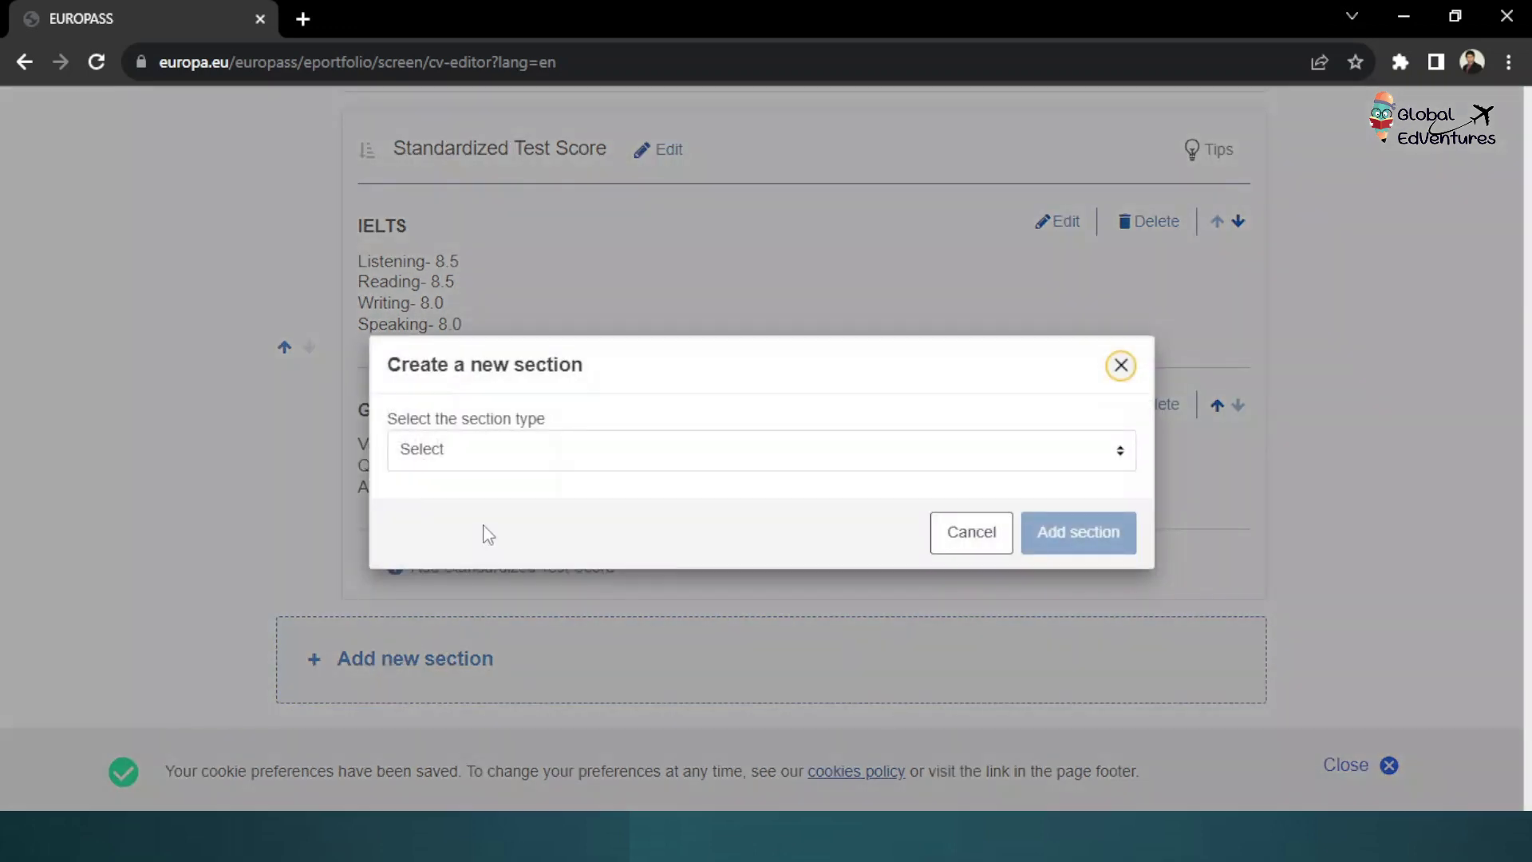
click(543, 452)
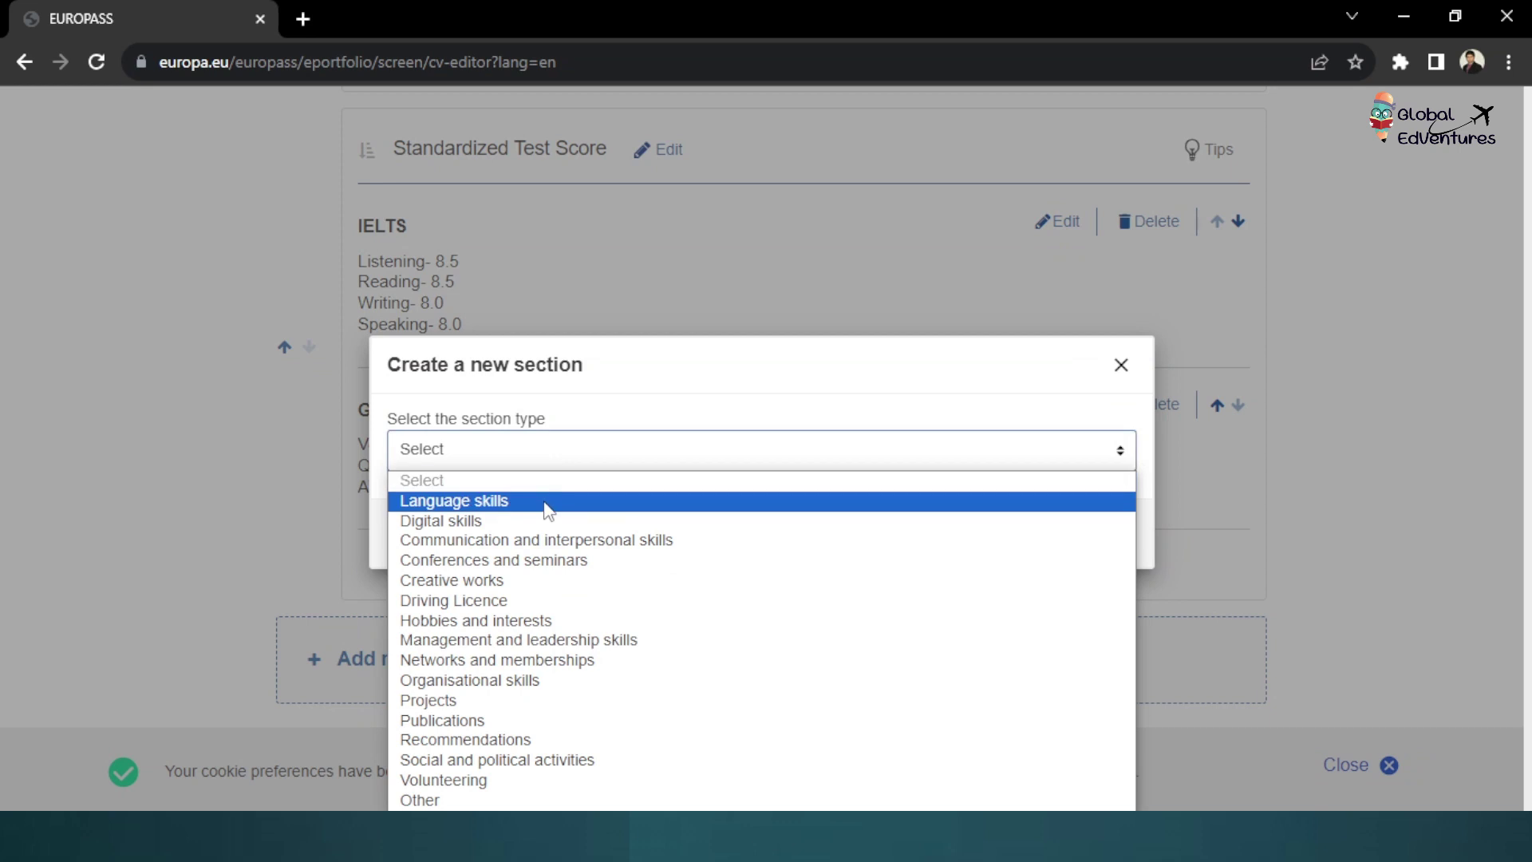
click(451, 721)
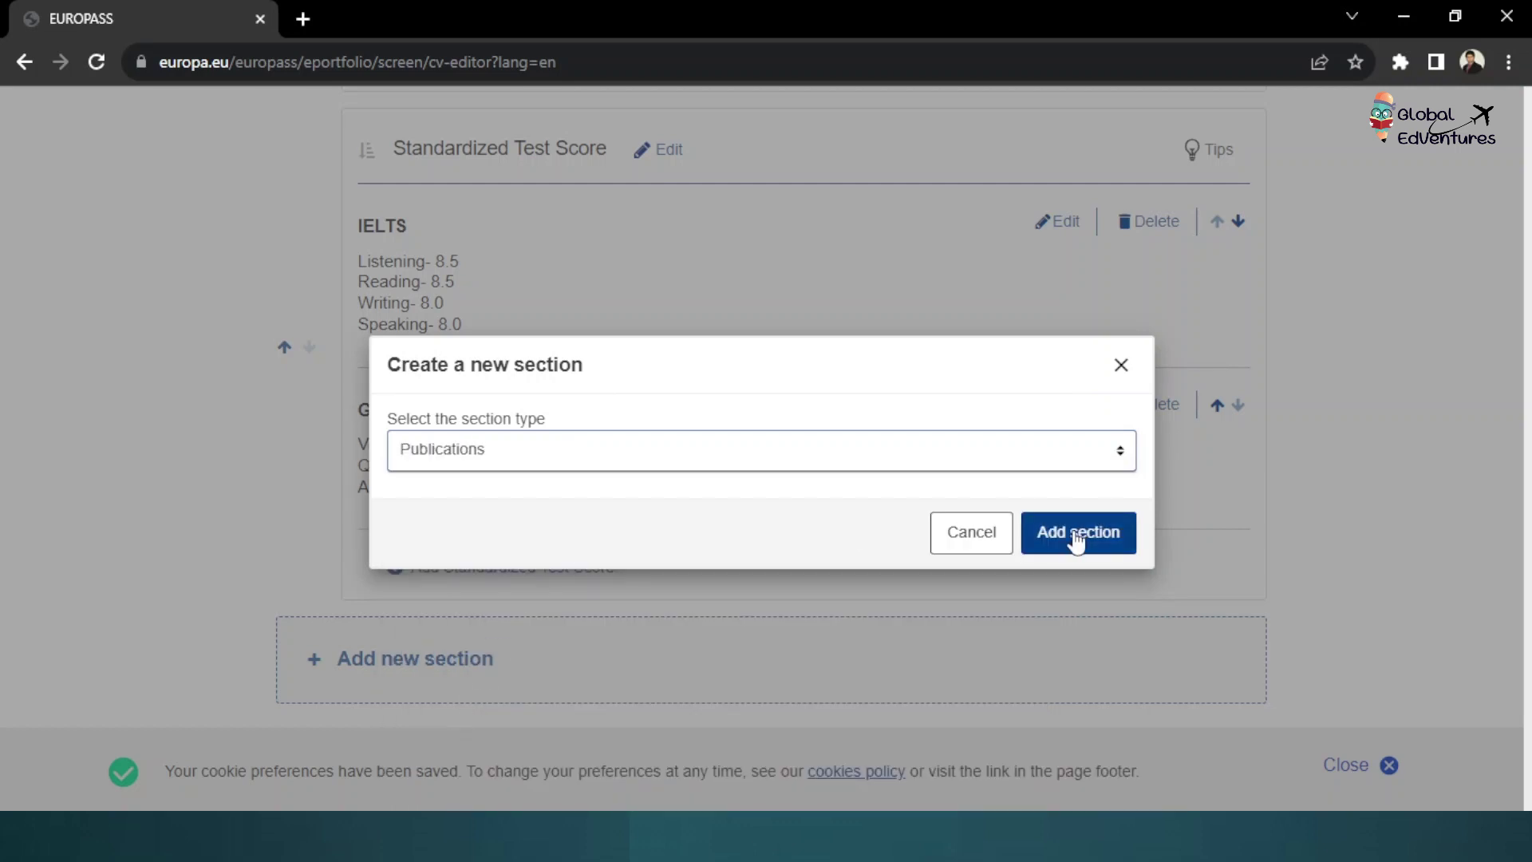
click(1071, 532)
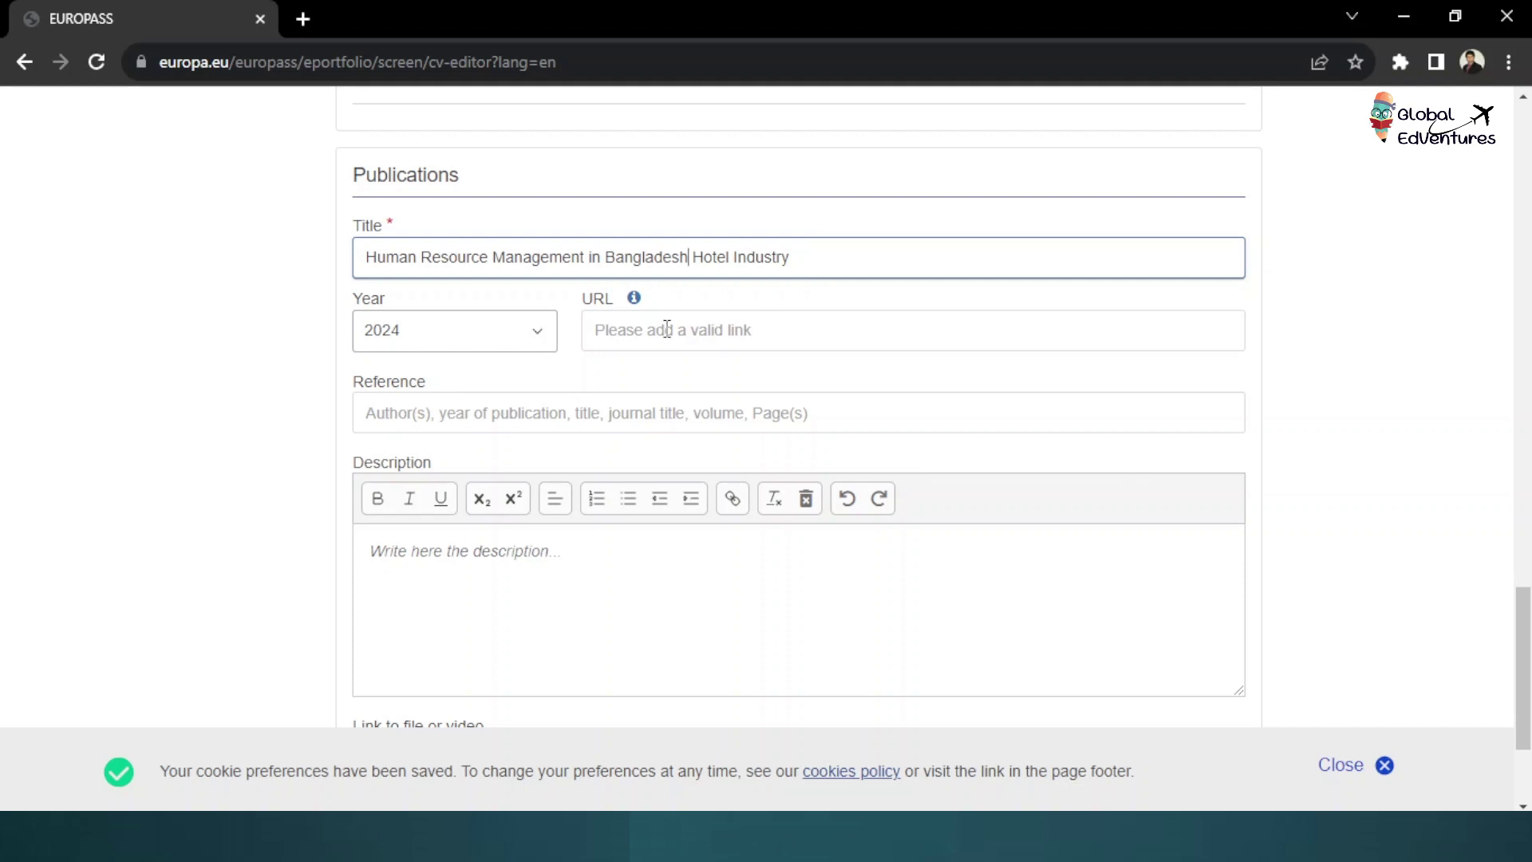
scroll(667, 329, down, 3)
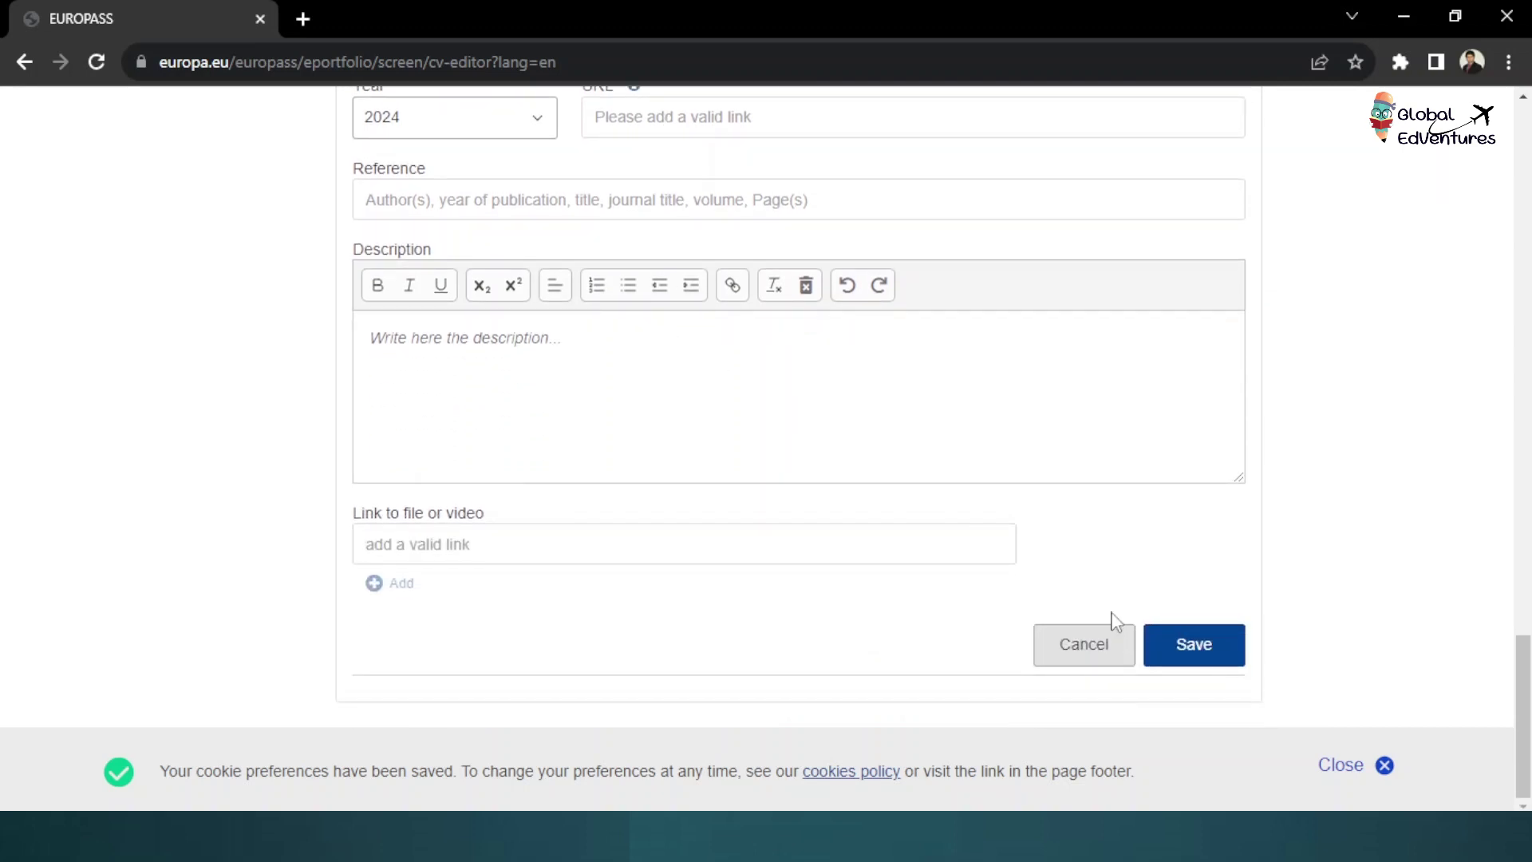
scroll(978, 544, up, 3)
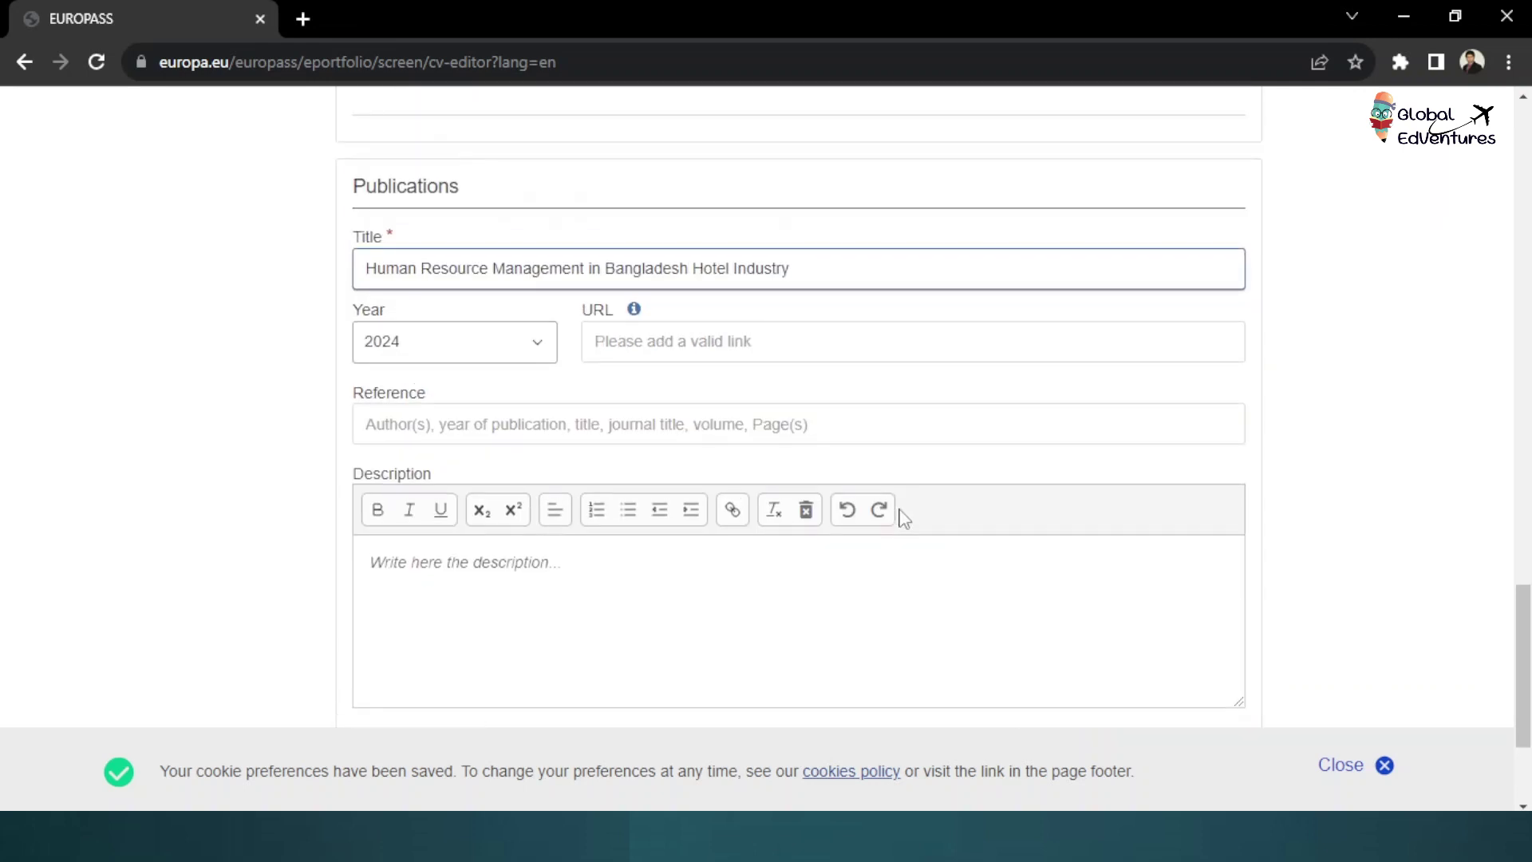
scroll(900, 517, down, 2)
scroll(1171, 639, down, 2)
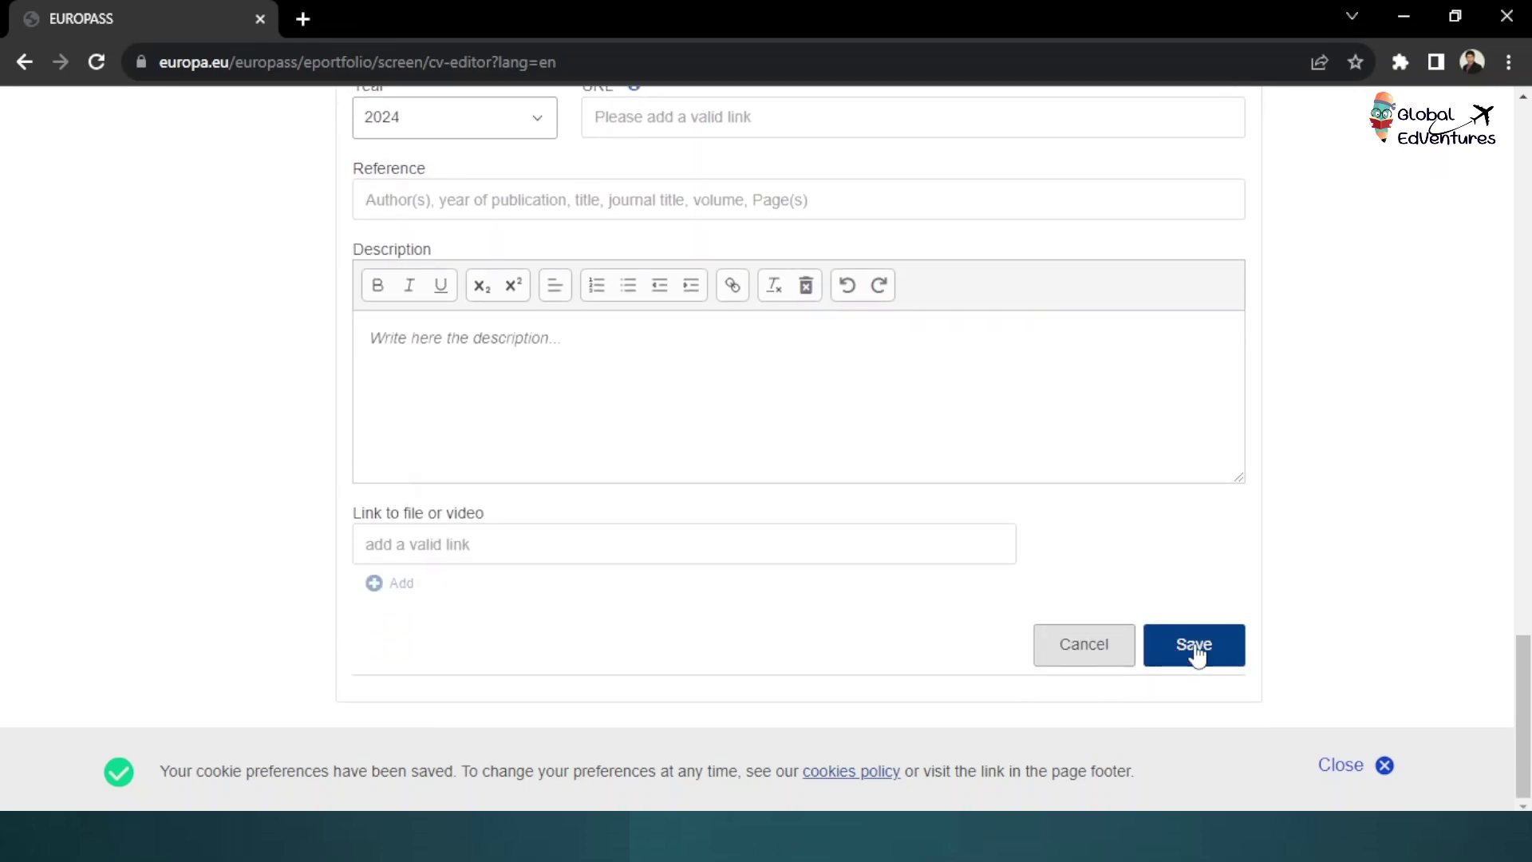
click(1197, 649)
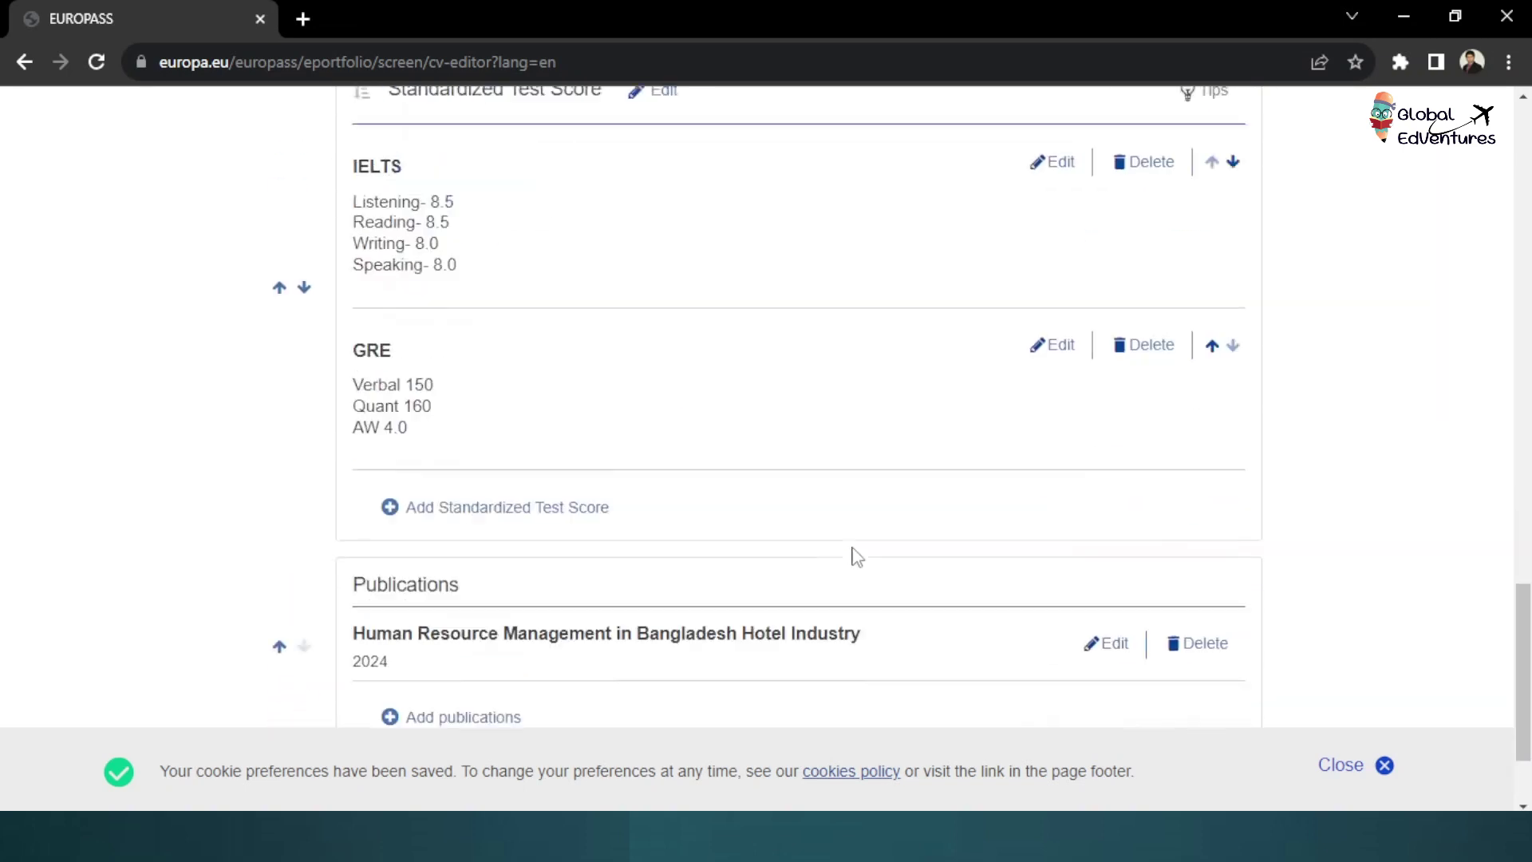
Close the cookie preferences banner and scroll through every CV section to review it
click(1387, 767)
scroll(1275, 601, up, 20)
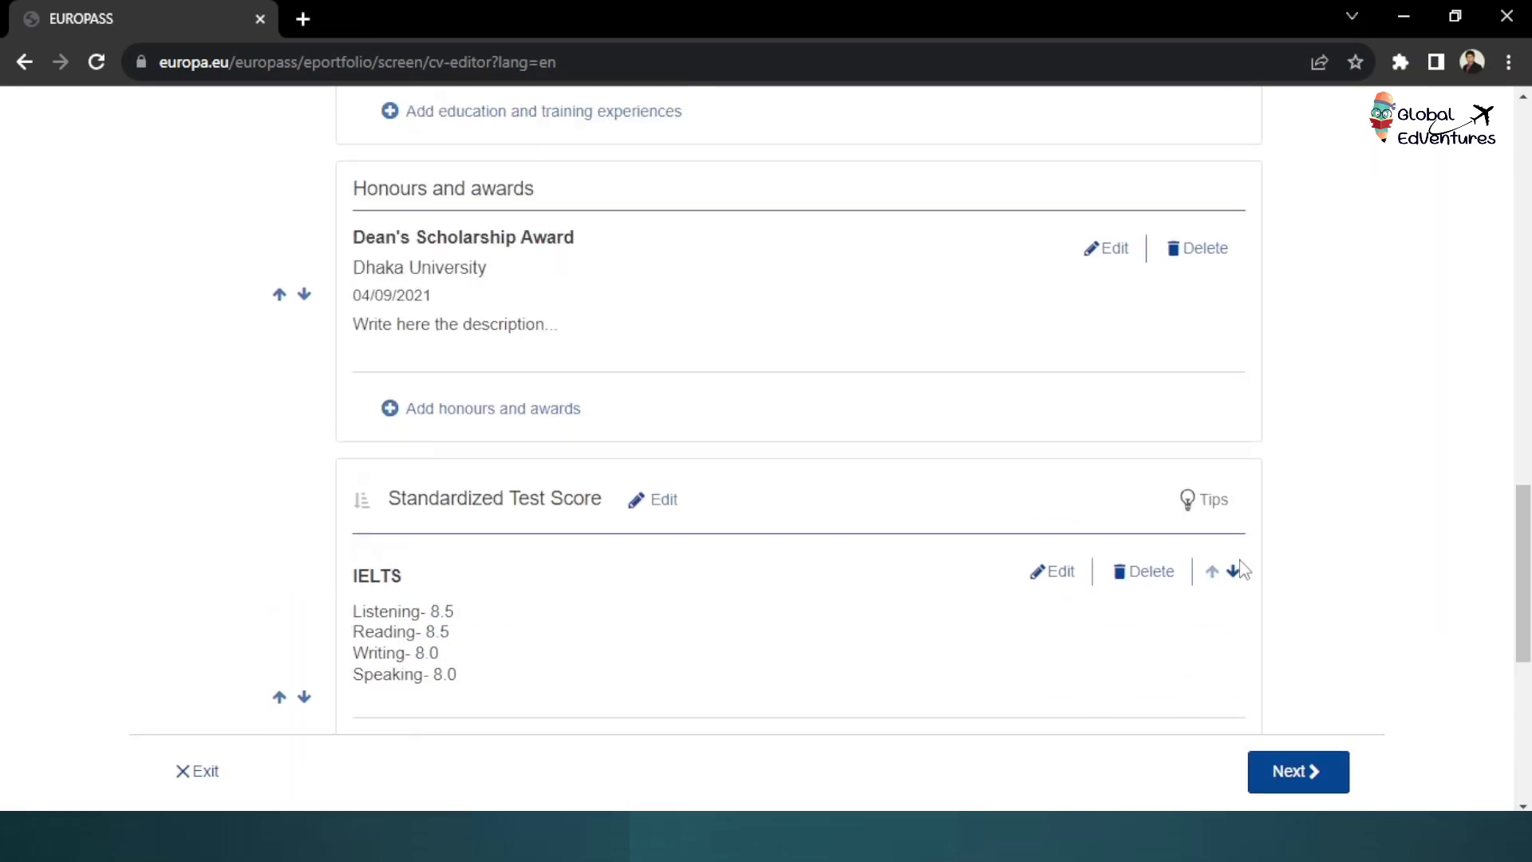
scroll(890, 436, down, 7)
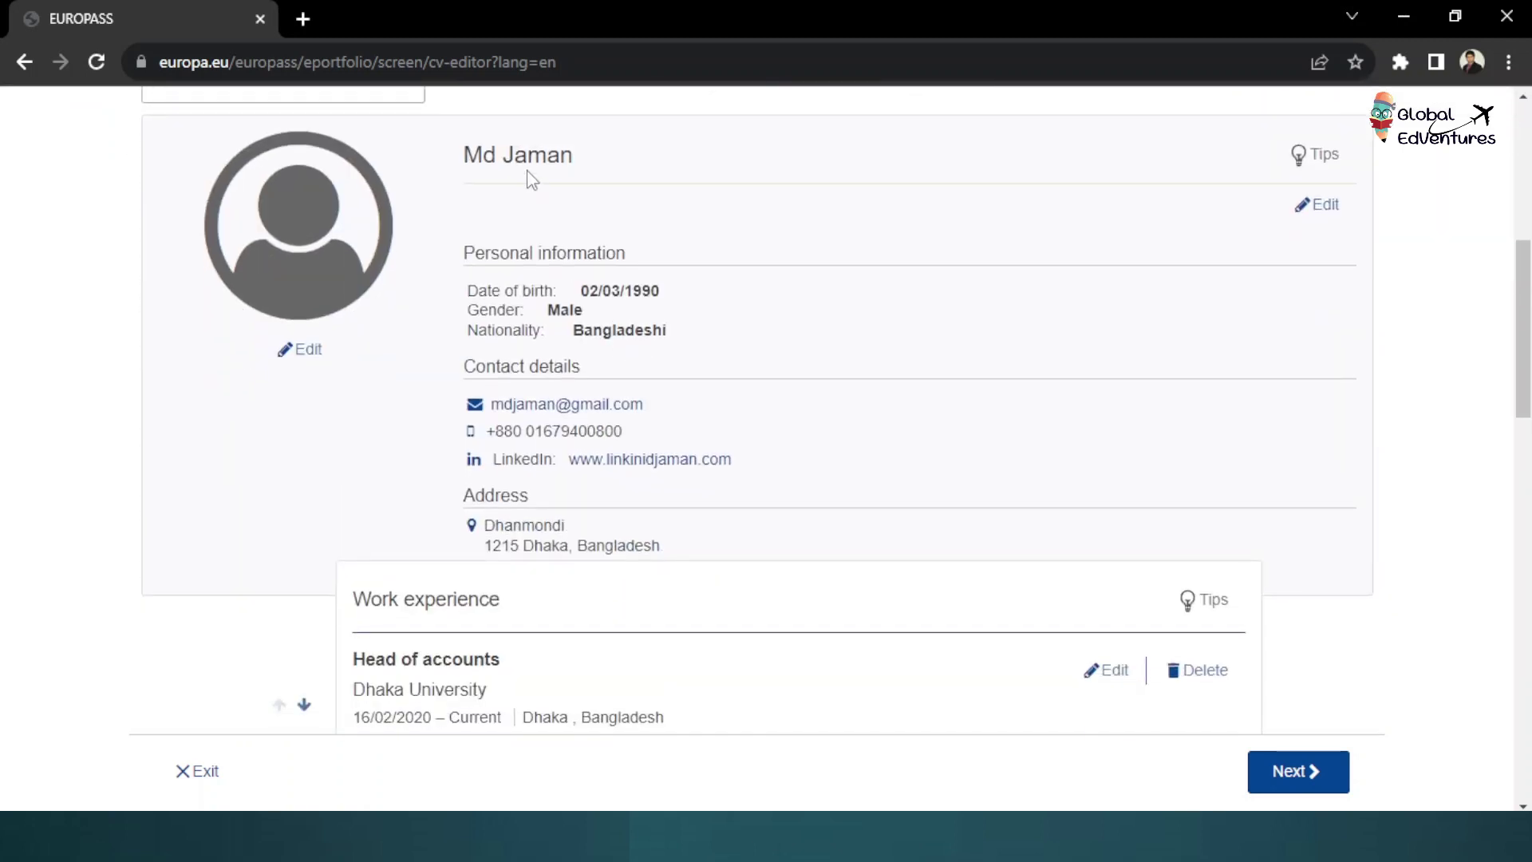
scroll(574, 356, down, 3)
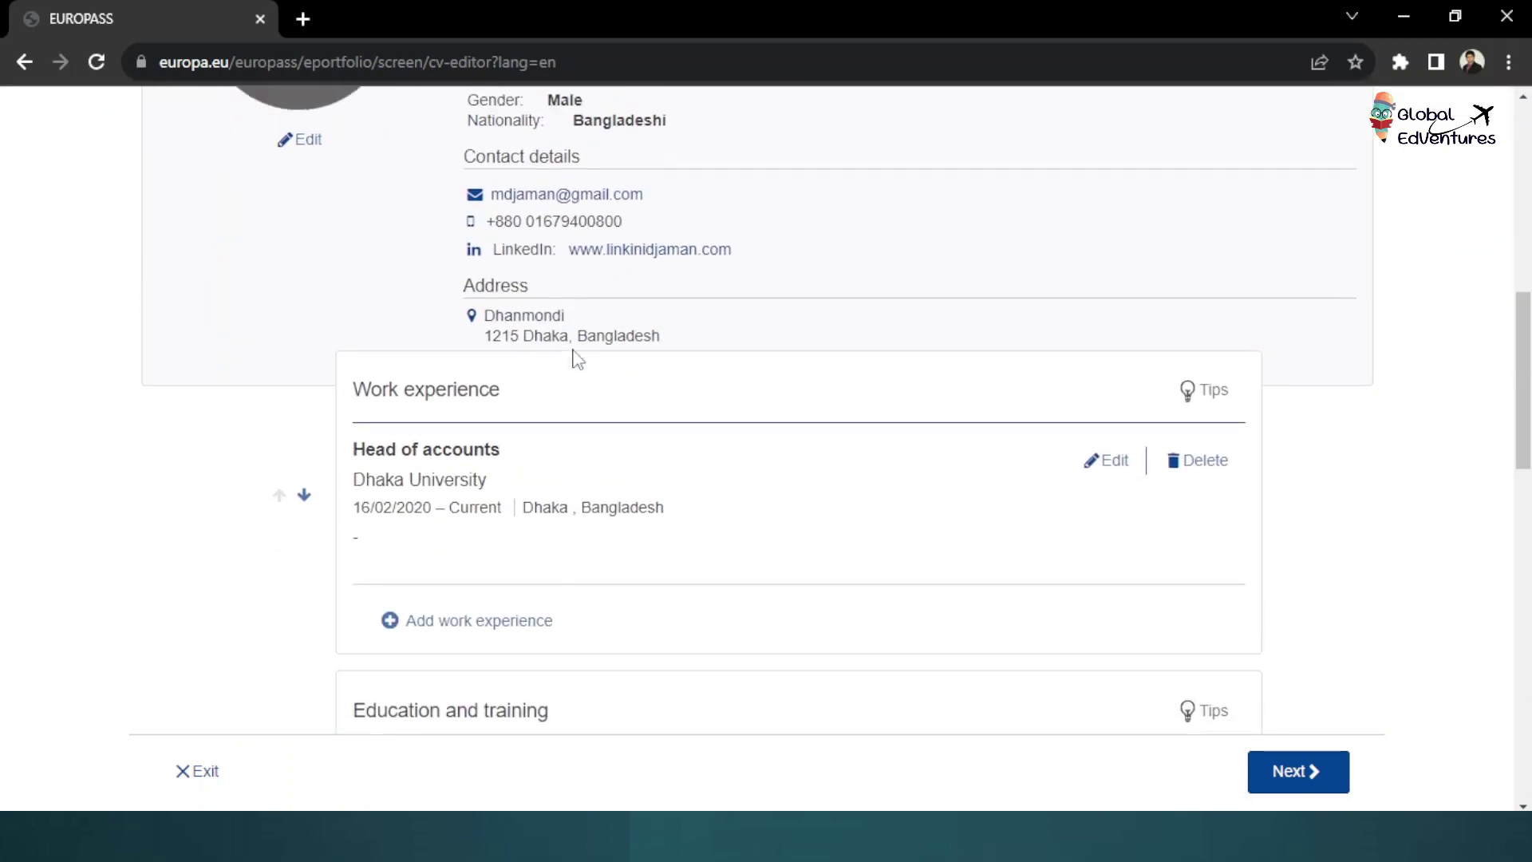
scroll(574, 356, up, 3)
scroll(591, 391, down, 3)
scroll(590, 391, down, 1)
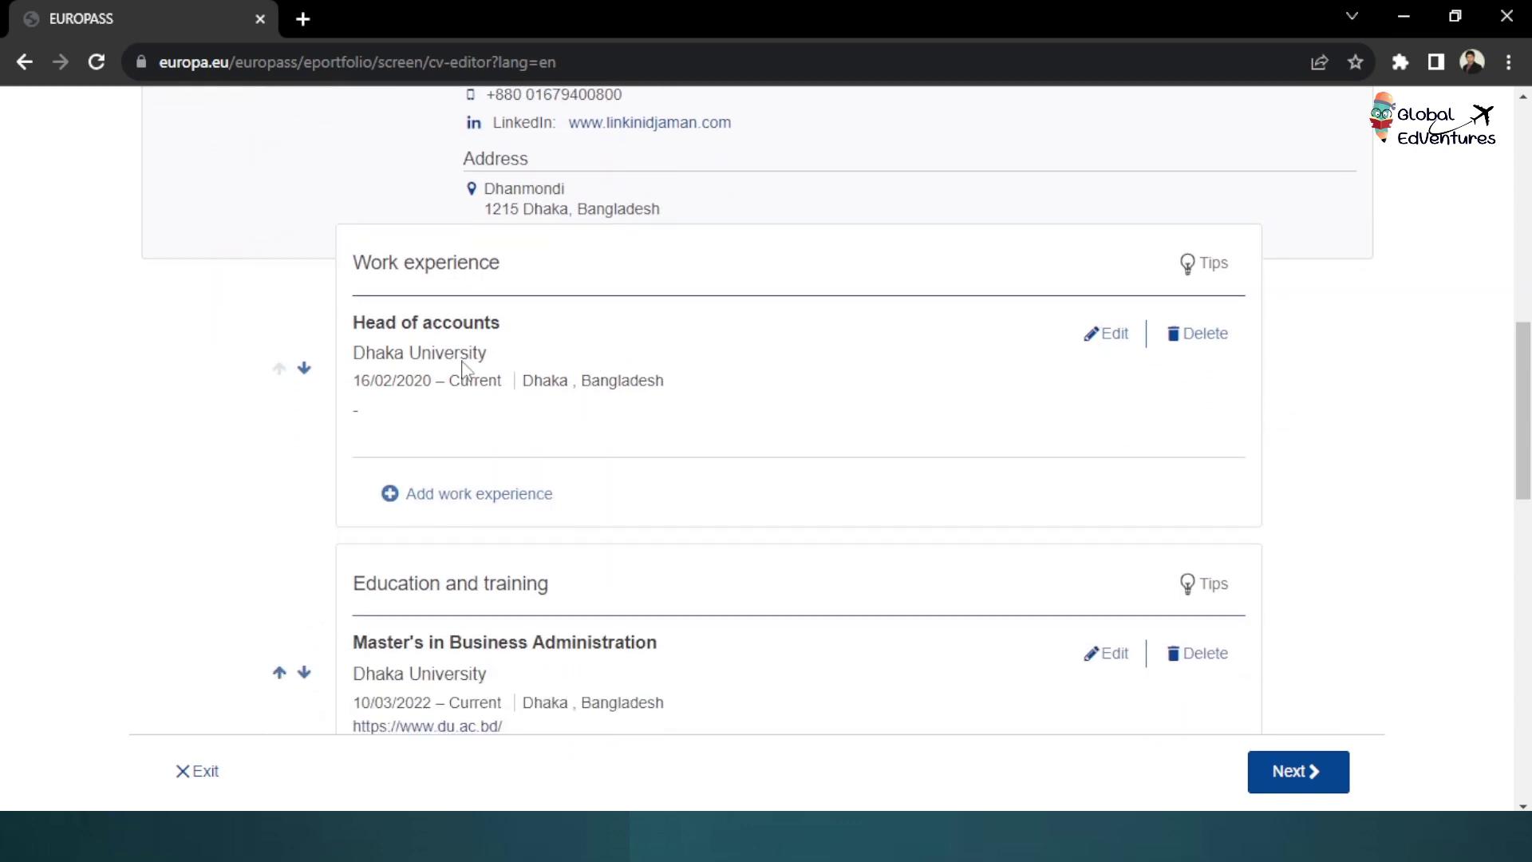
scroll(478, 468, down, 10)
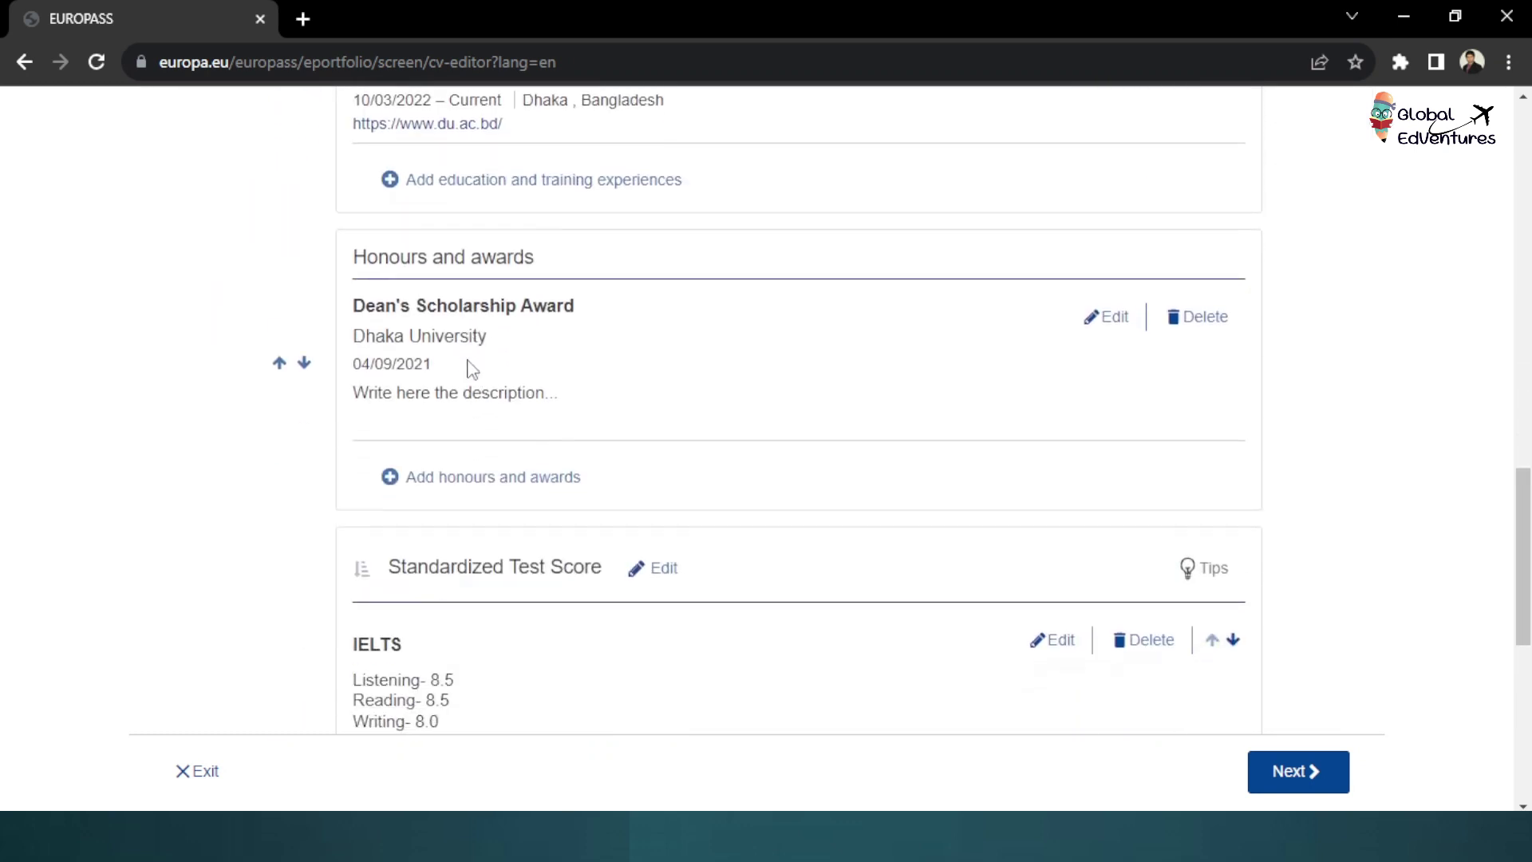
scroll(459, 411, down, 6)
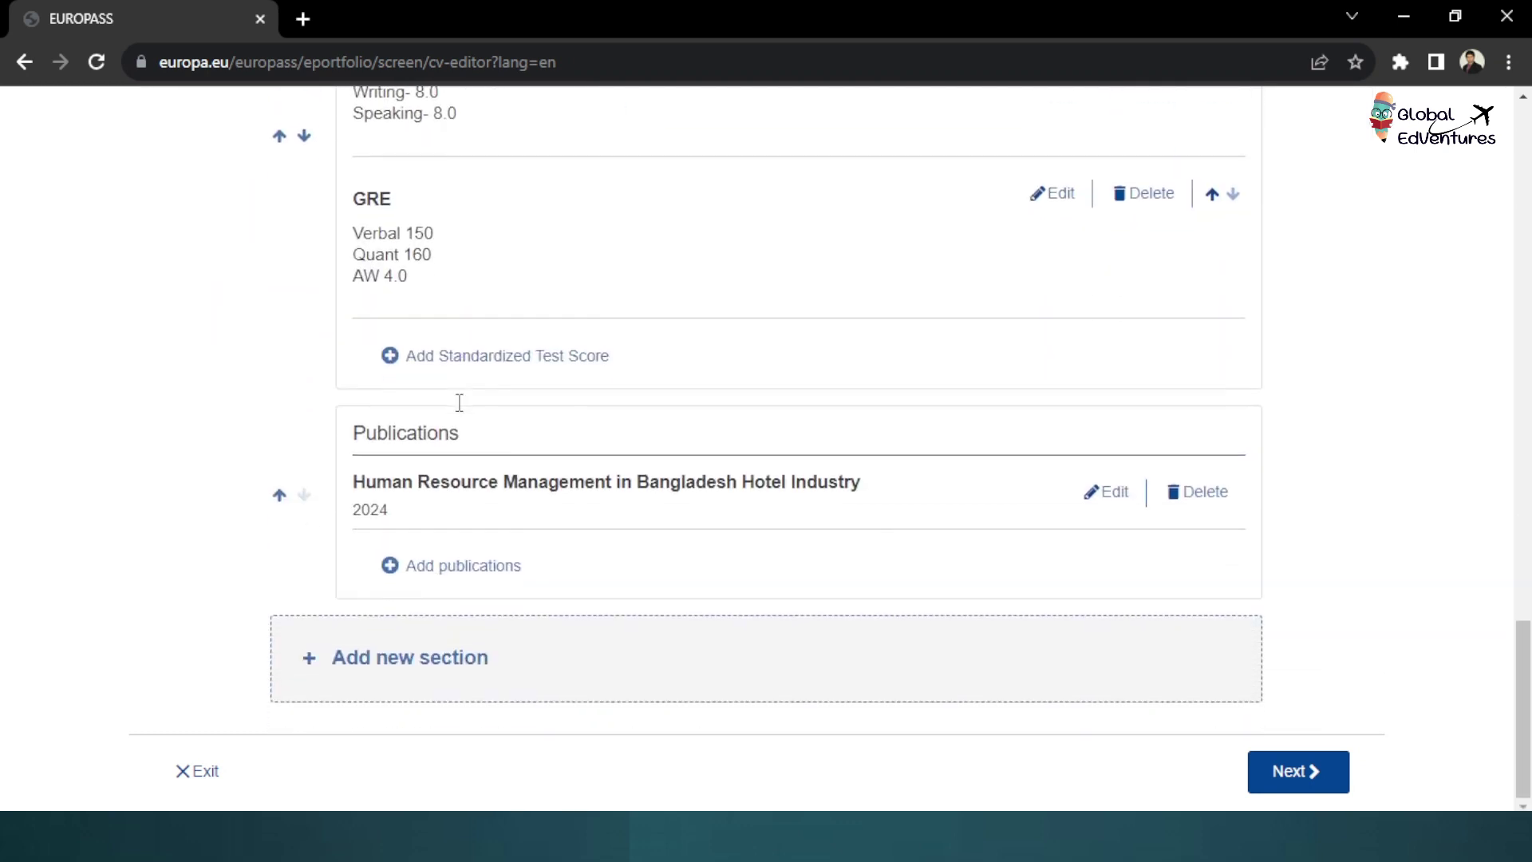
scroll(462, 419, up, 12)
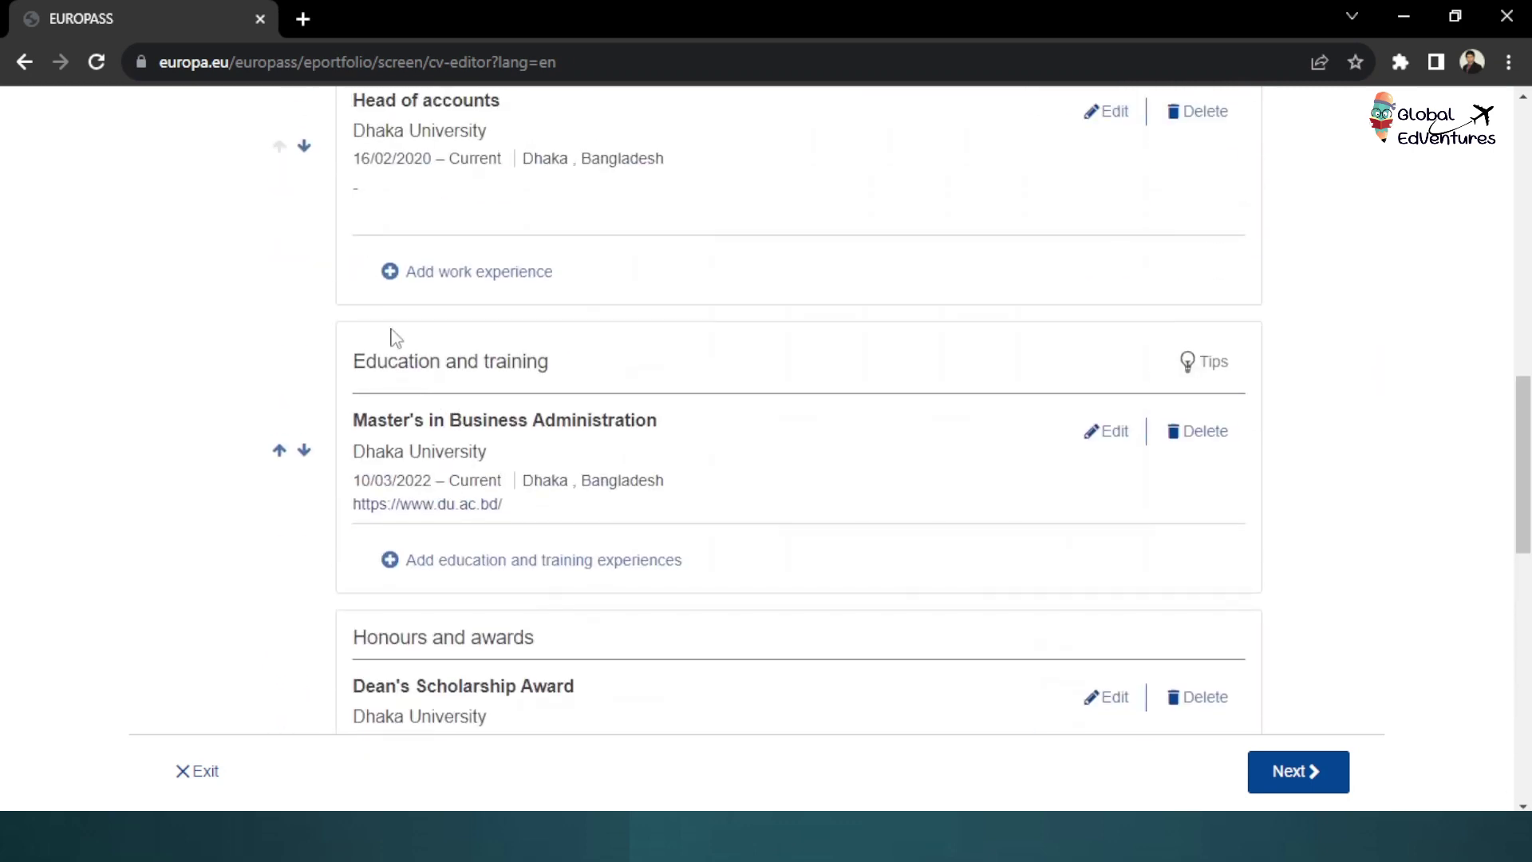
scroll(309, 363, up, 2)
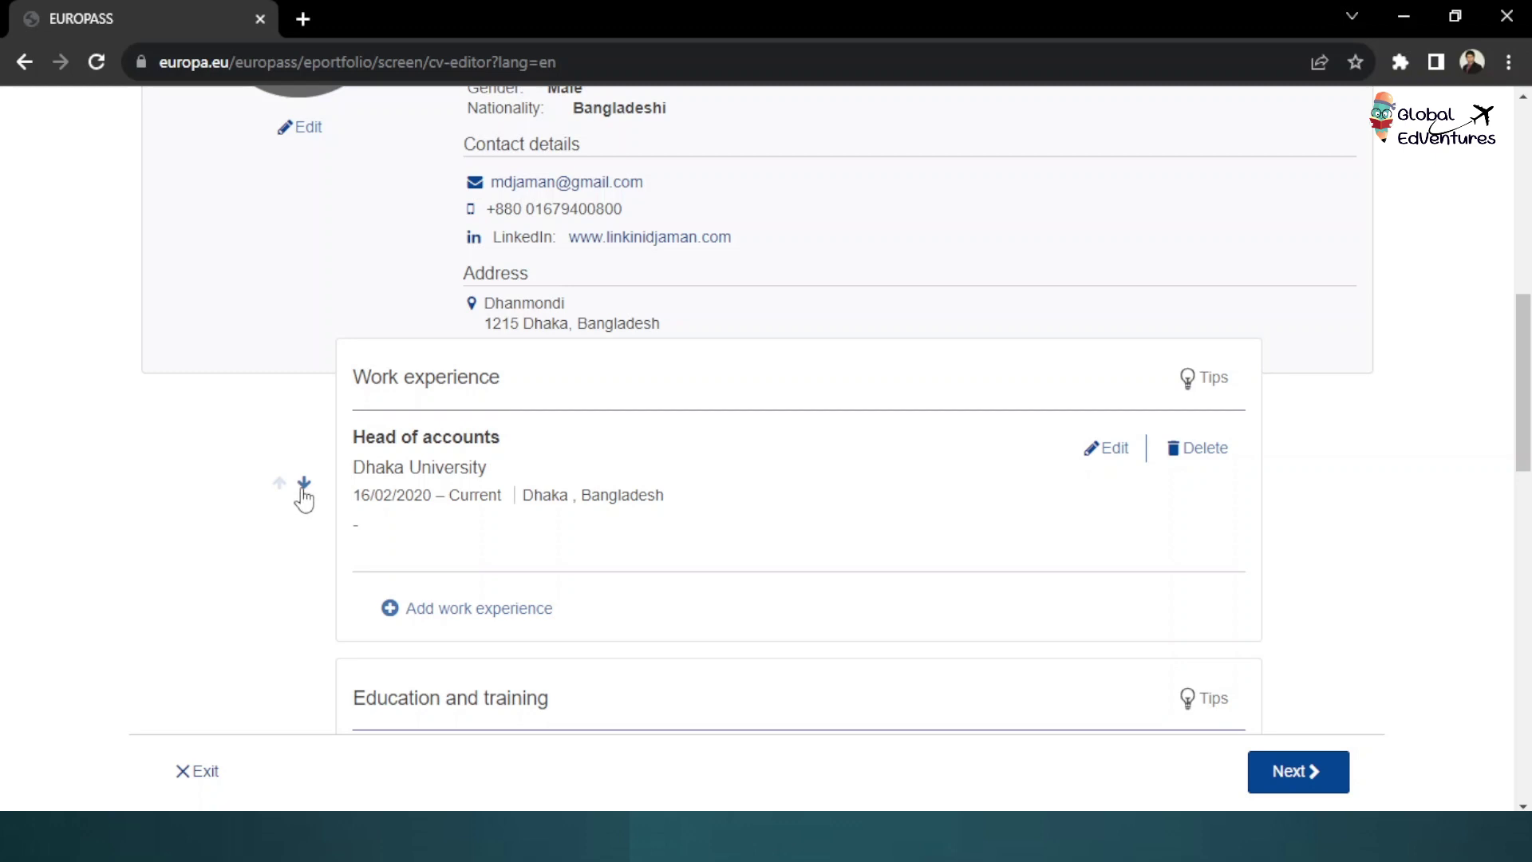
Move Education and training above Work experience, and Work experience below Honours and awards
scroll(459, 366, down, 2)
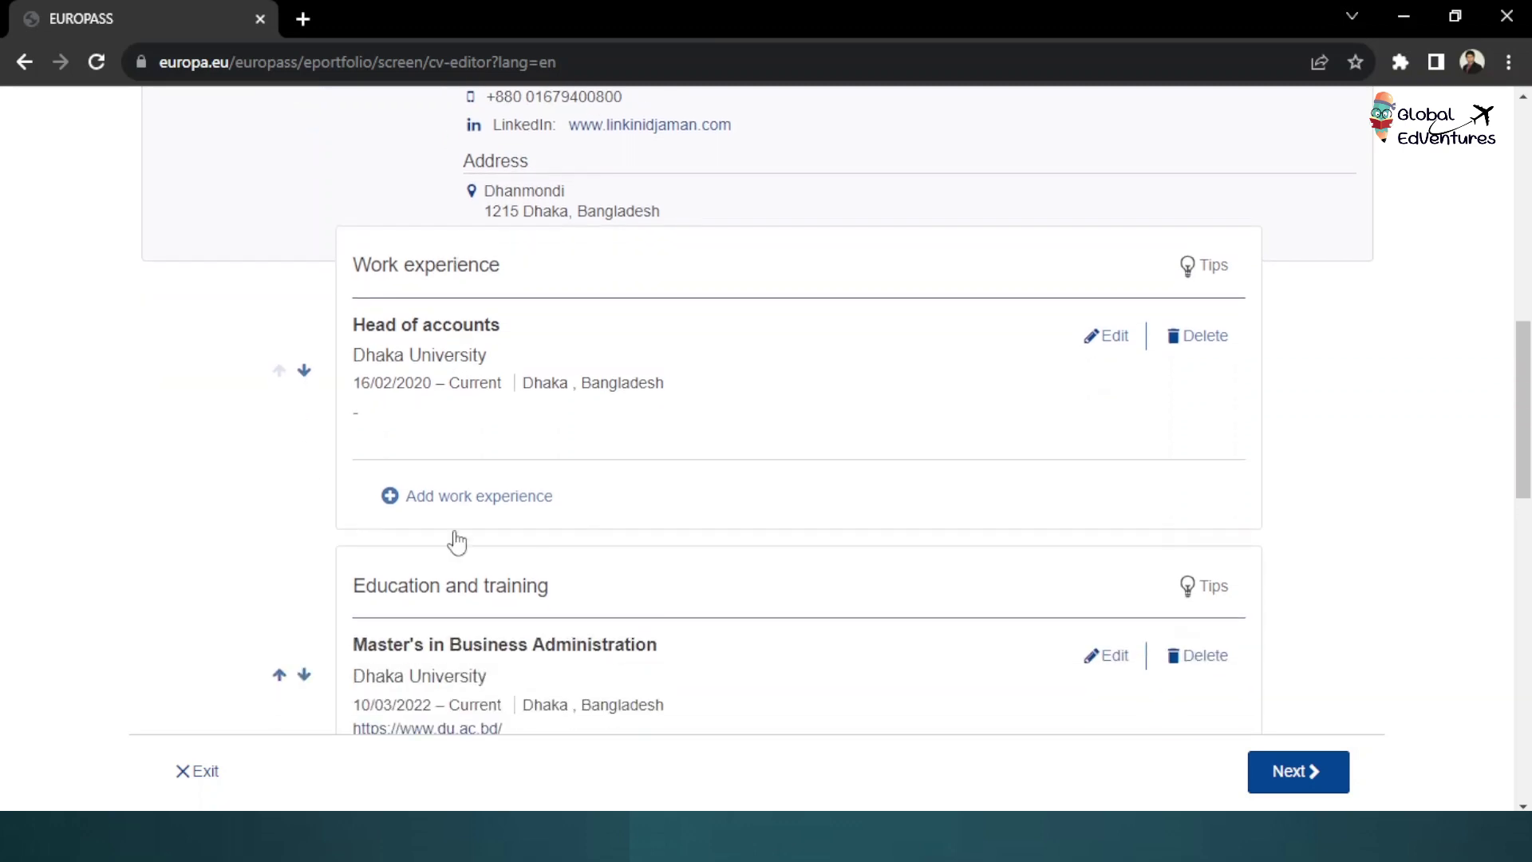
scroll(488, 556, down, 2)
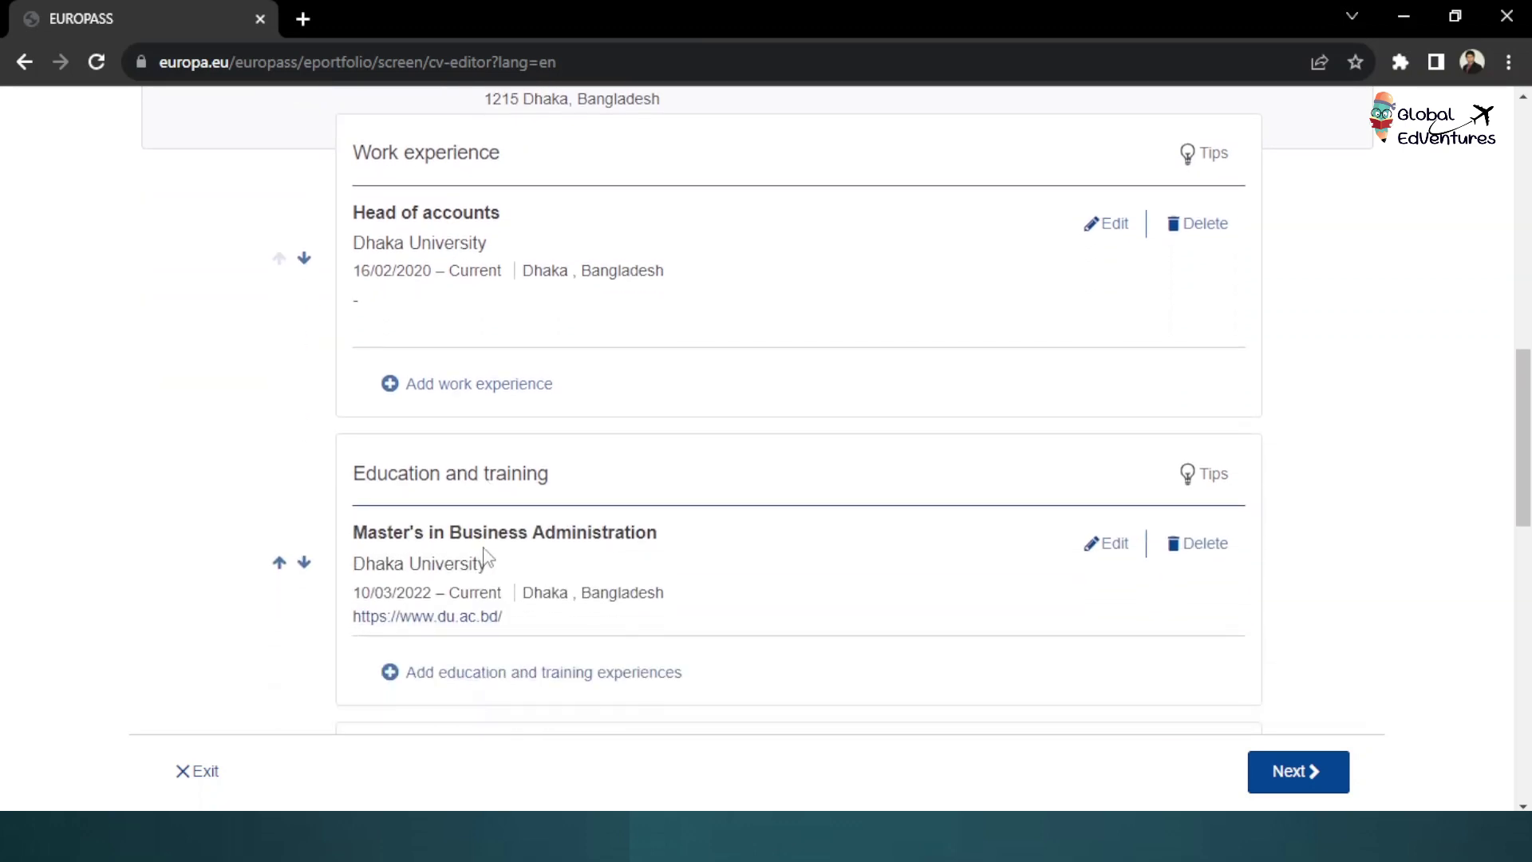
click(279, 563)
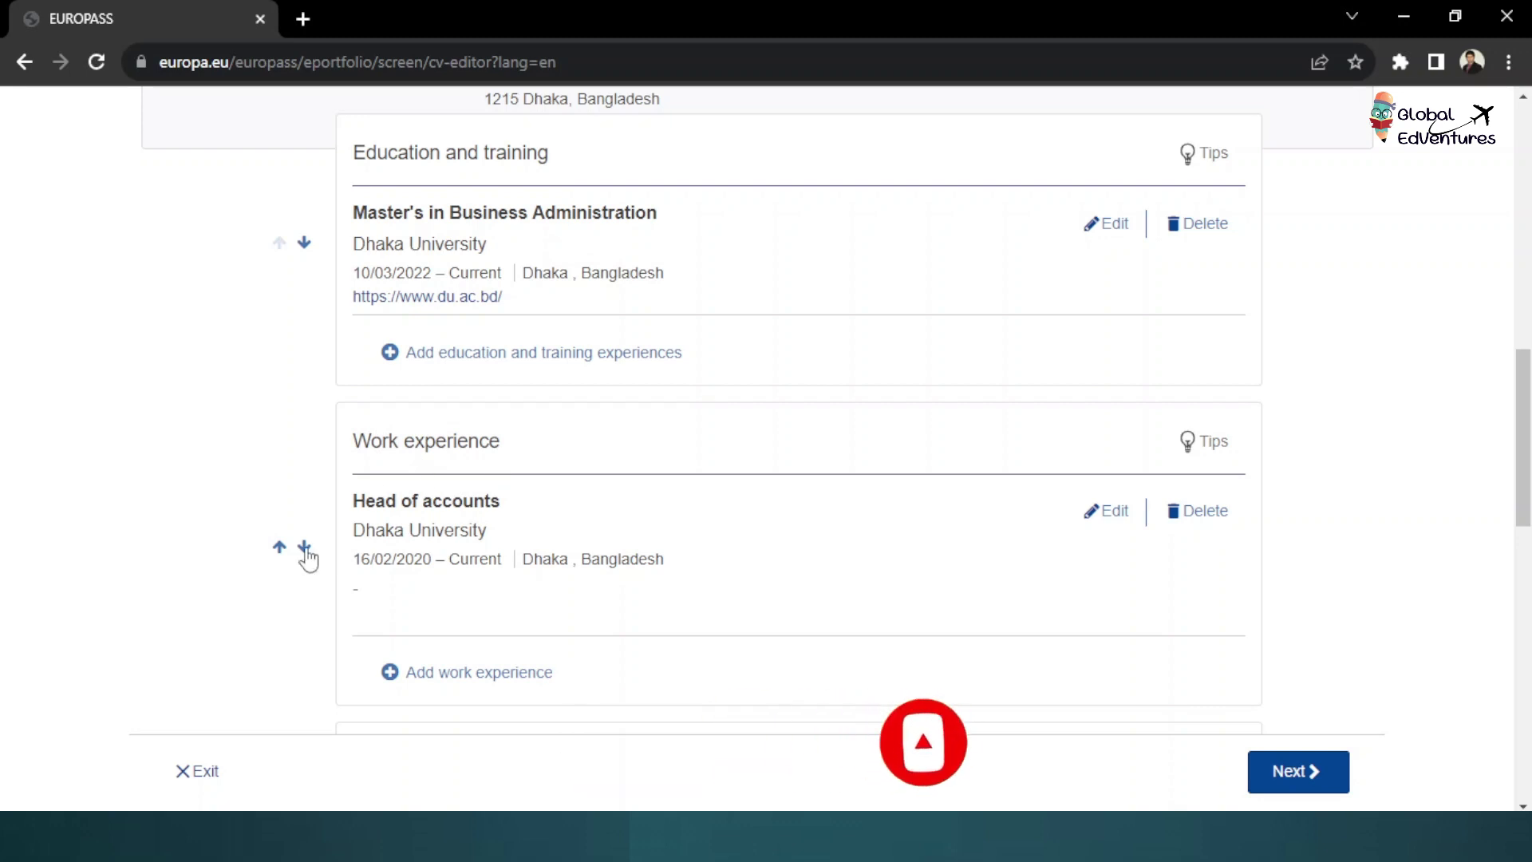
click(304, 547)
scroll(455, 447, down, 3)
scroll(443, 469, up, 2)
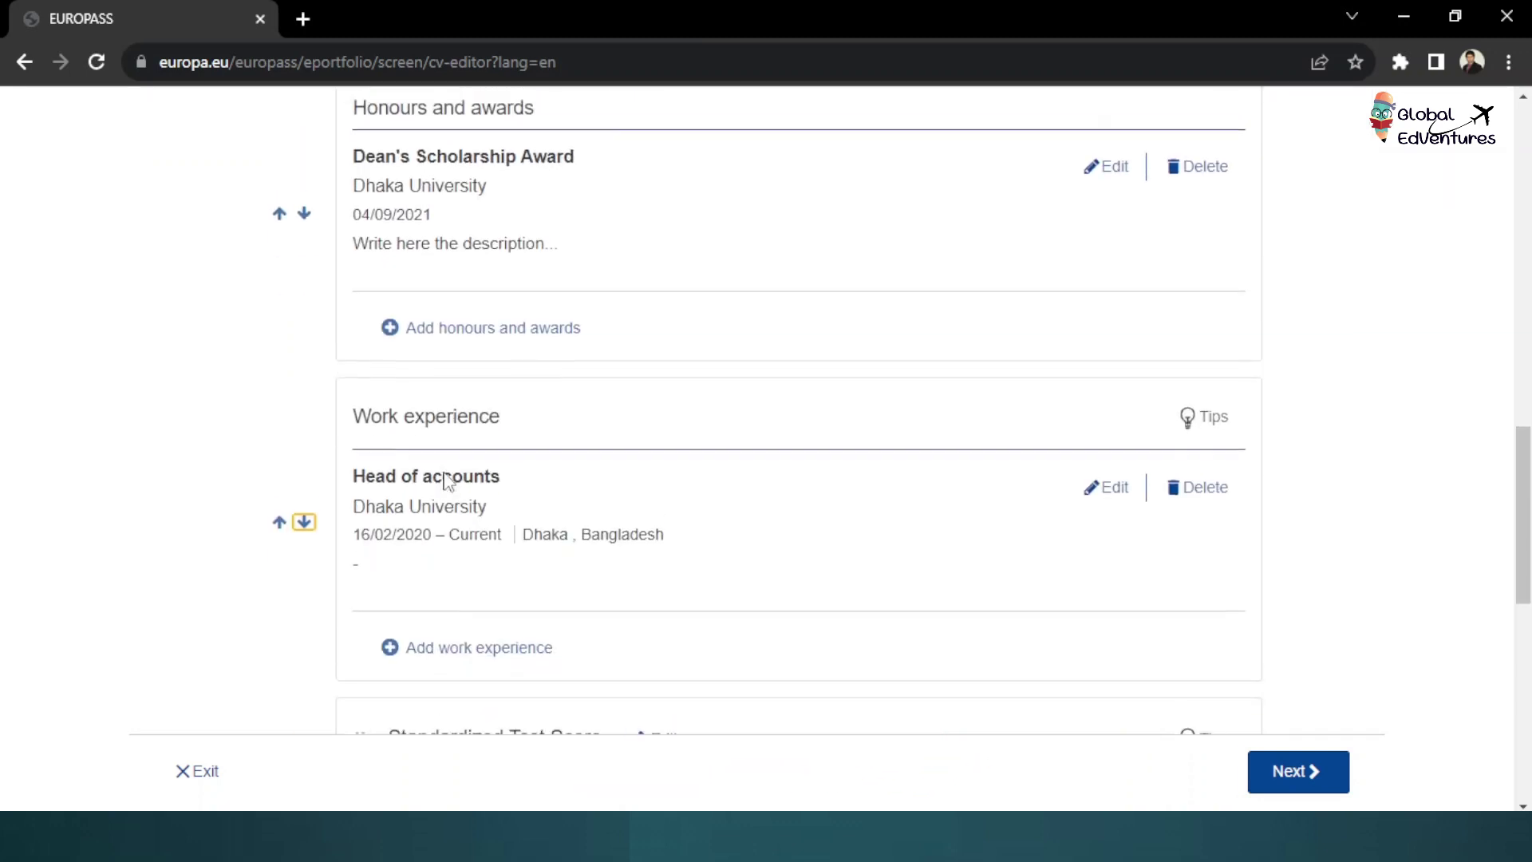
scroll(443, 469, down, 3)
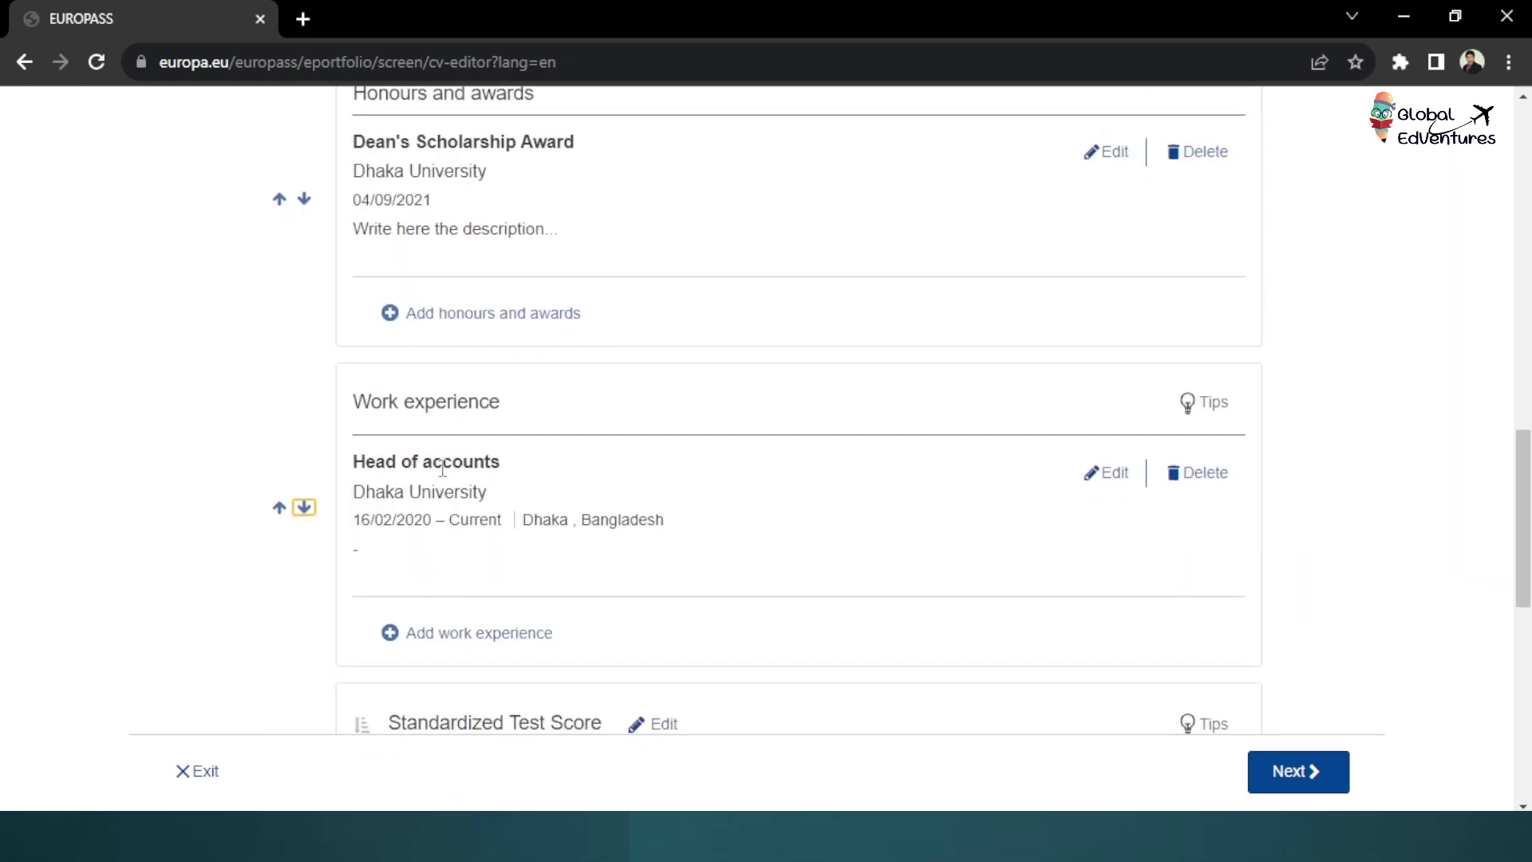
scroll(418, 519, down, 3)
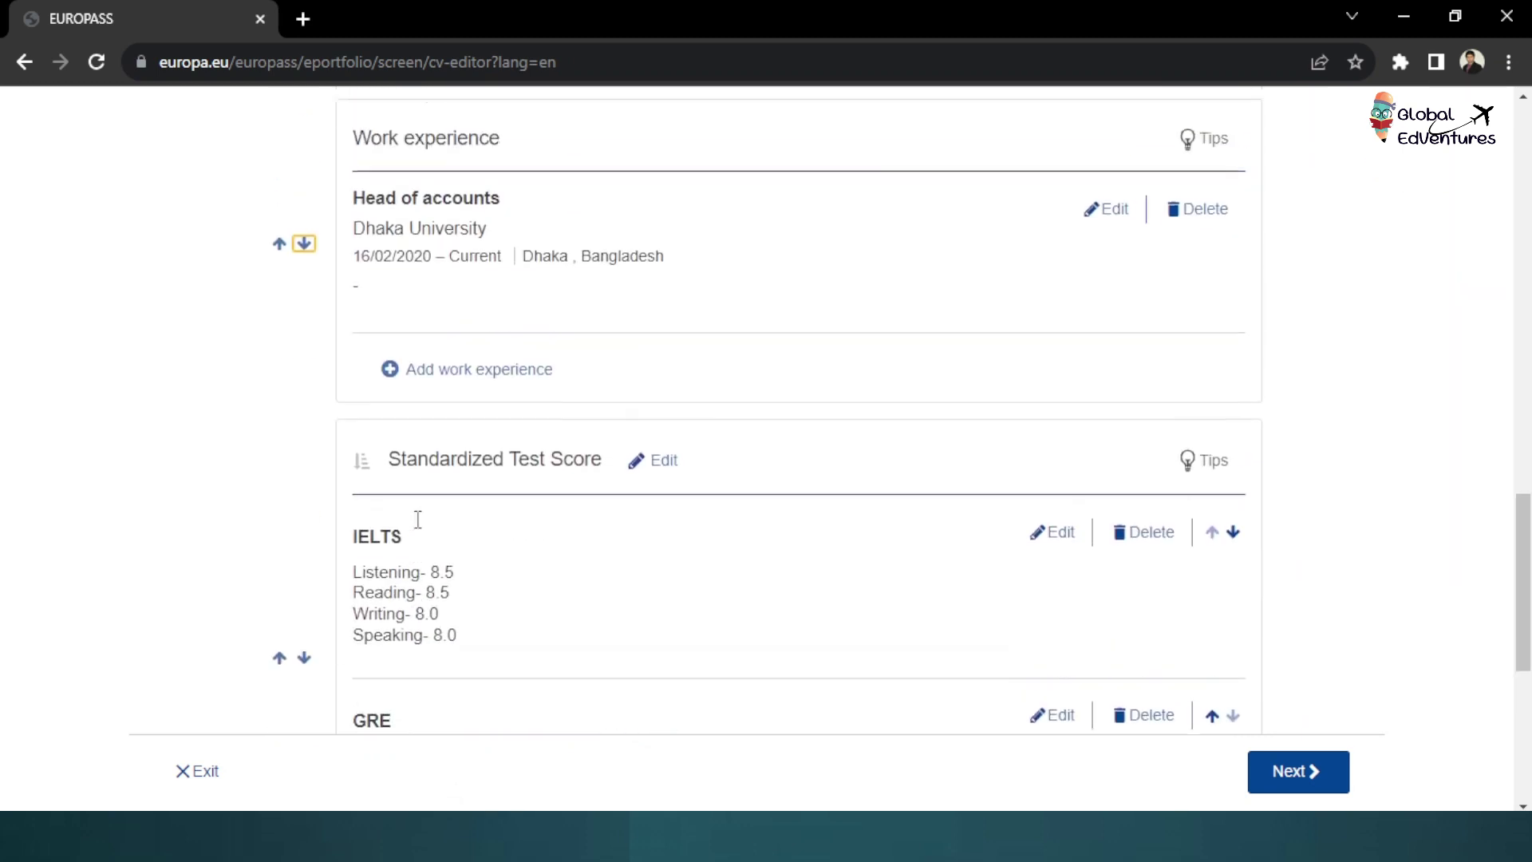
scroll(417, 519, up, 5)
scroll(417, 520, up, 6)
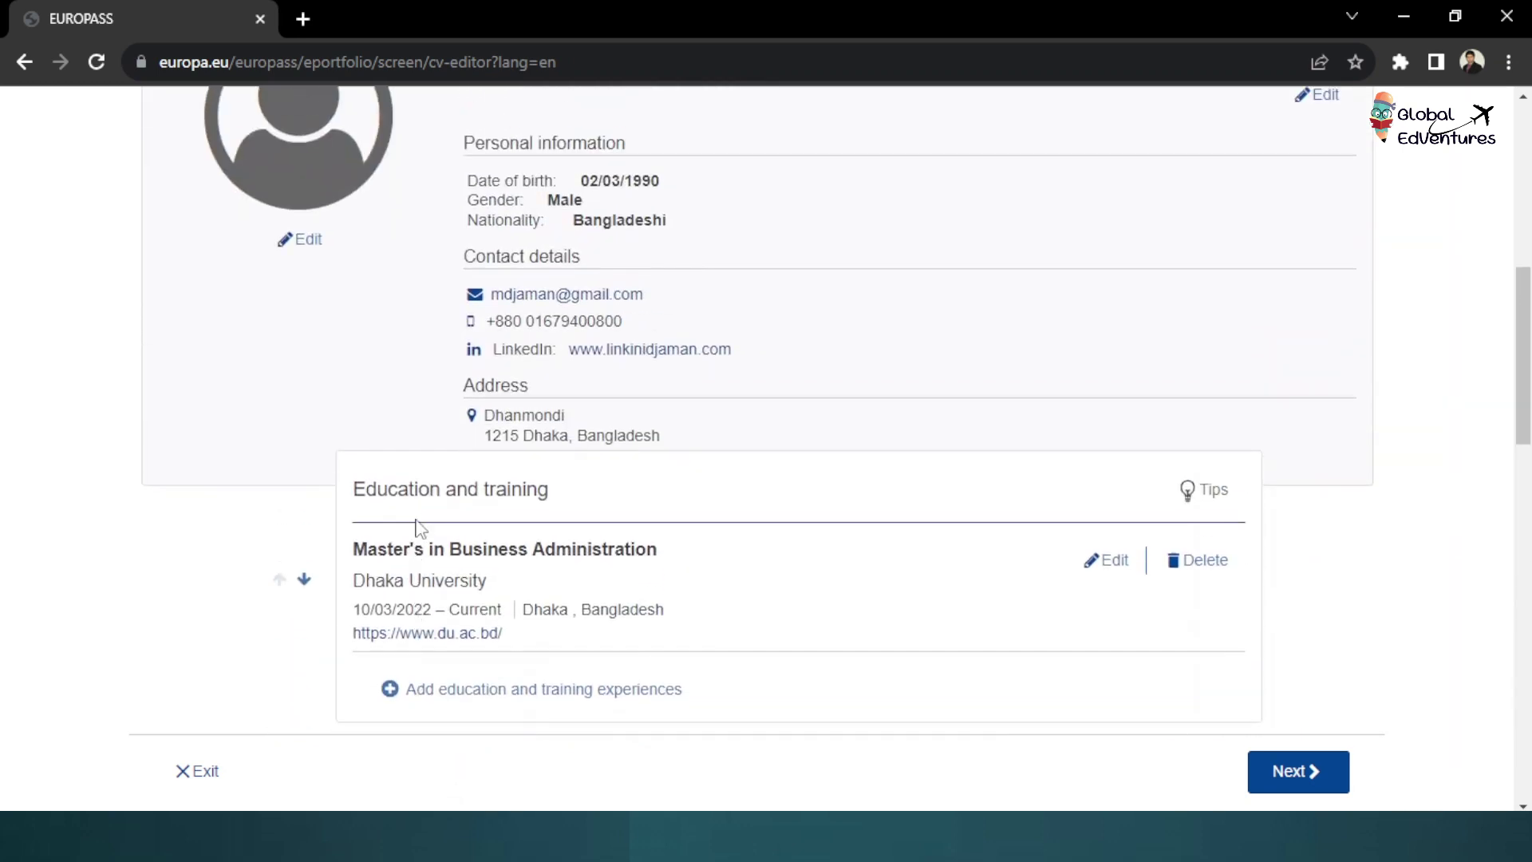
scroll(417, 520, down, 4)
scroll(418, 528, down, 6)
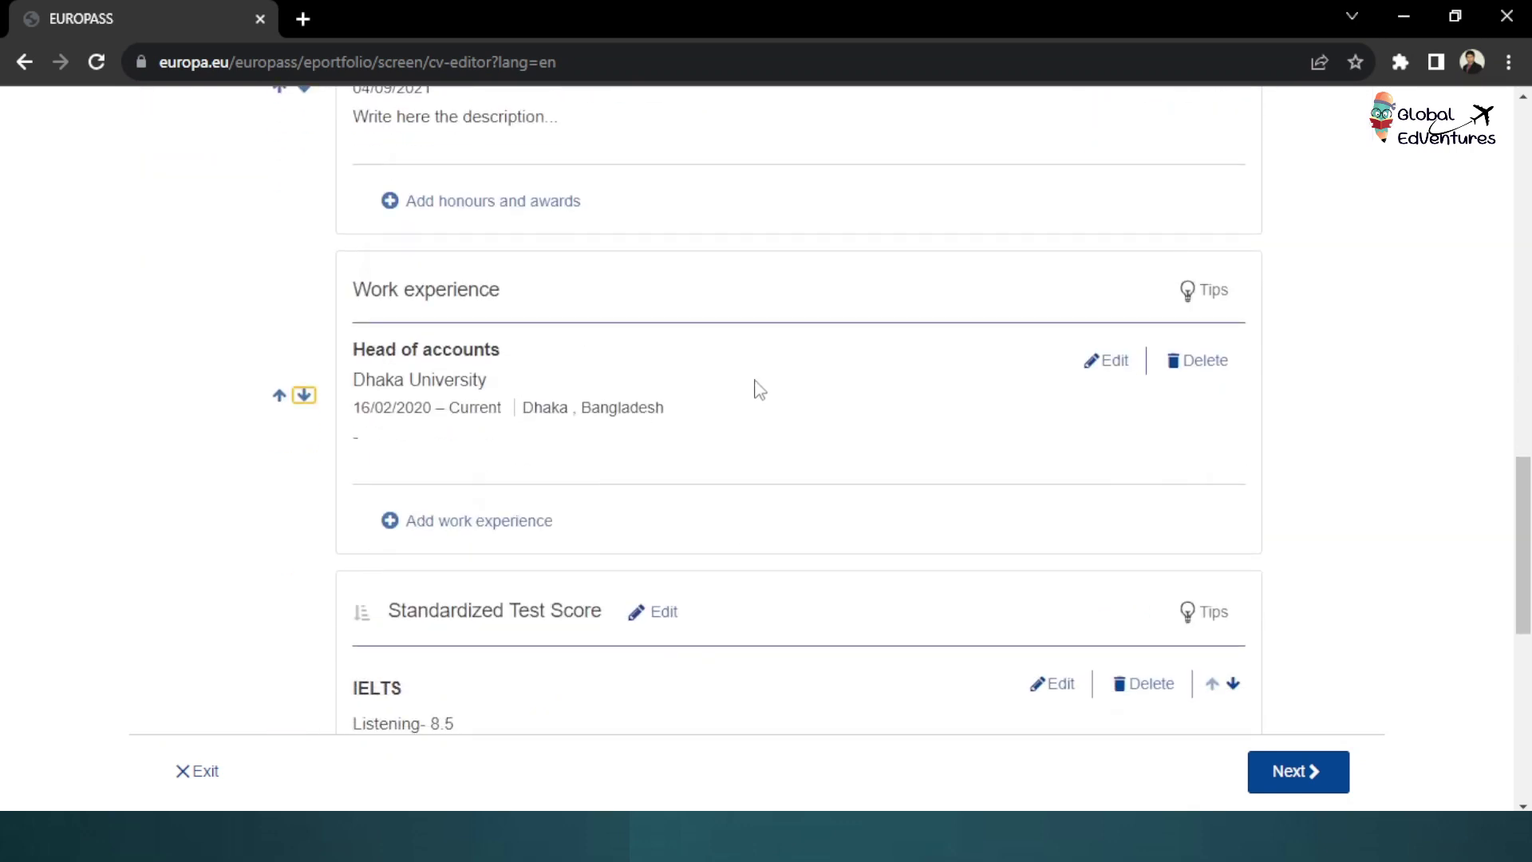
scroll(1296, 578, down, 6)
scroll(1296, 578, up, 15)
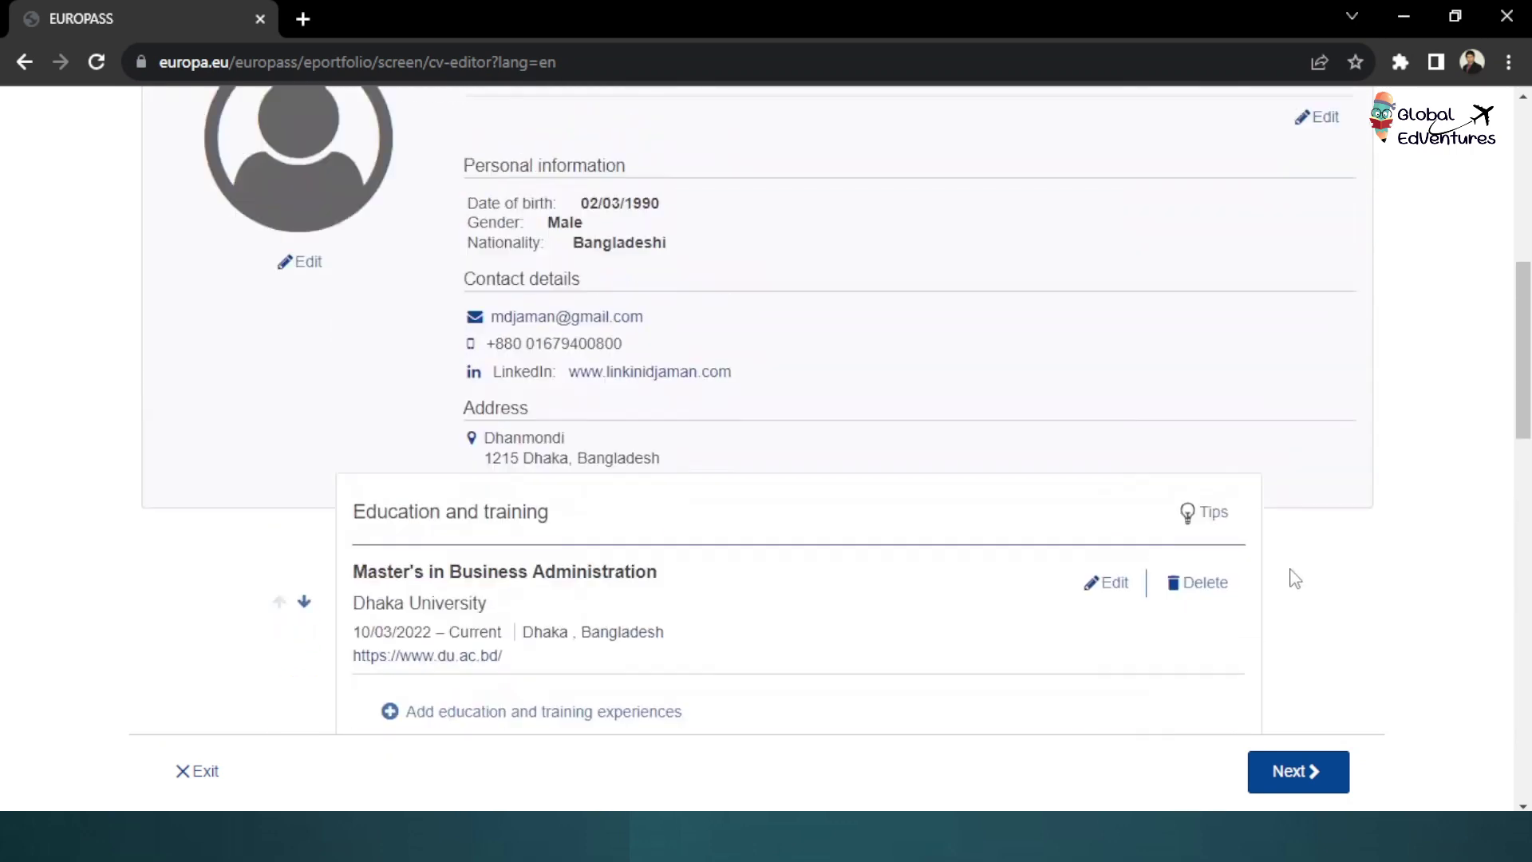
scroll(1296, 579, down, 5)
scroll(1293, 576, down, 10)
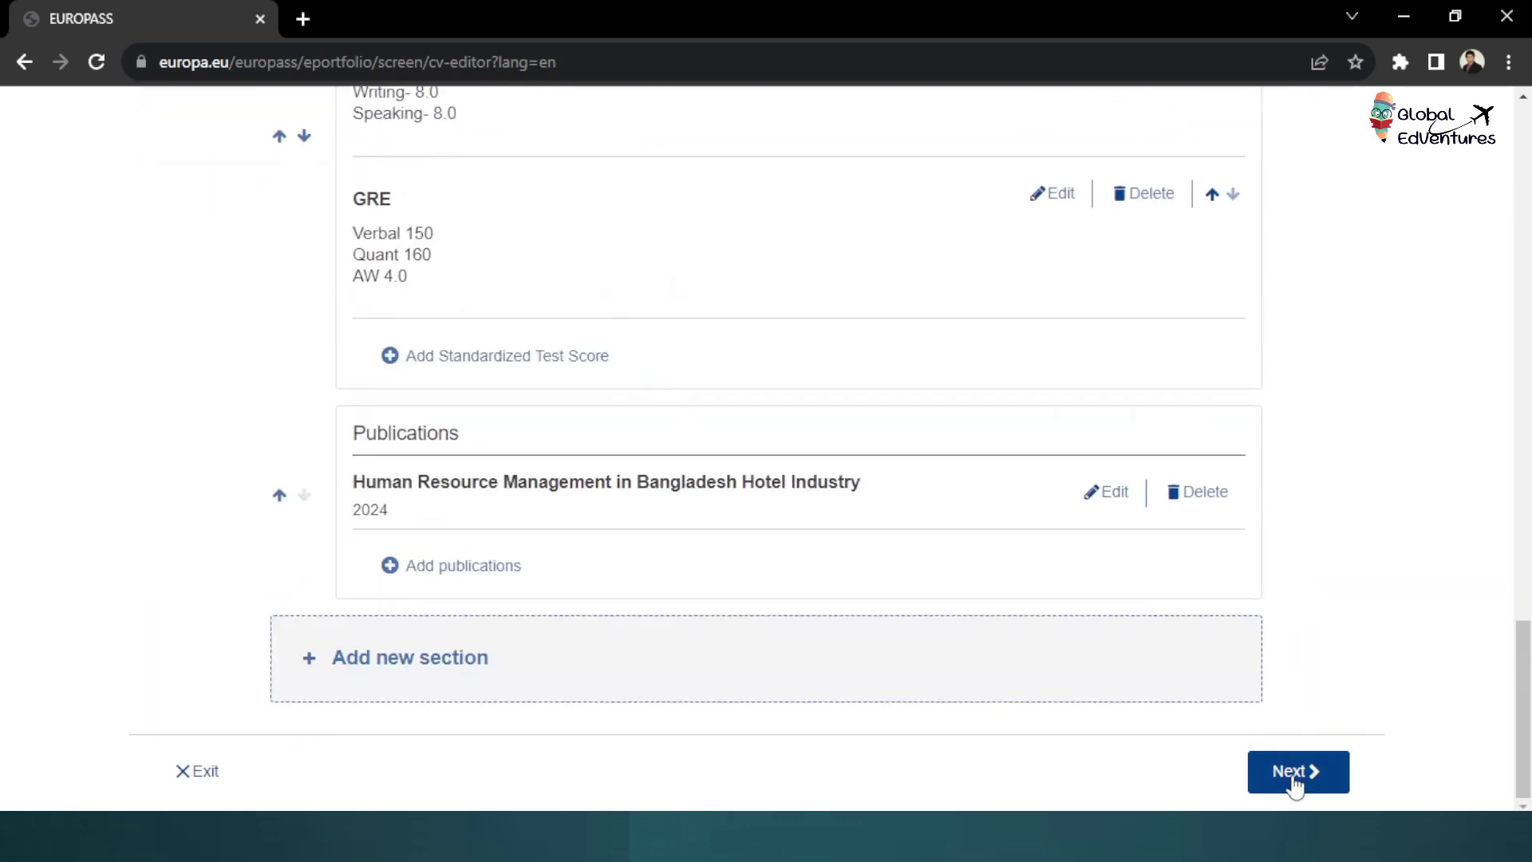
Proceed to template selection and scroll through the CV preview in the first template
click(1291, 772)
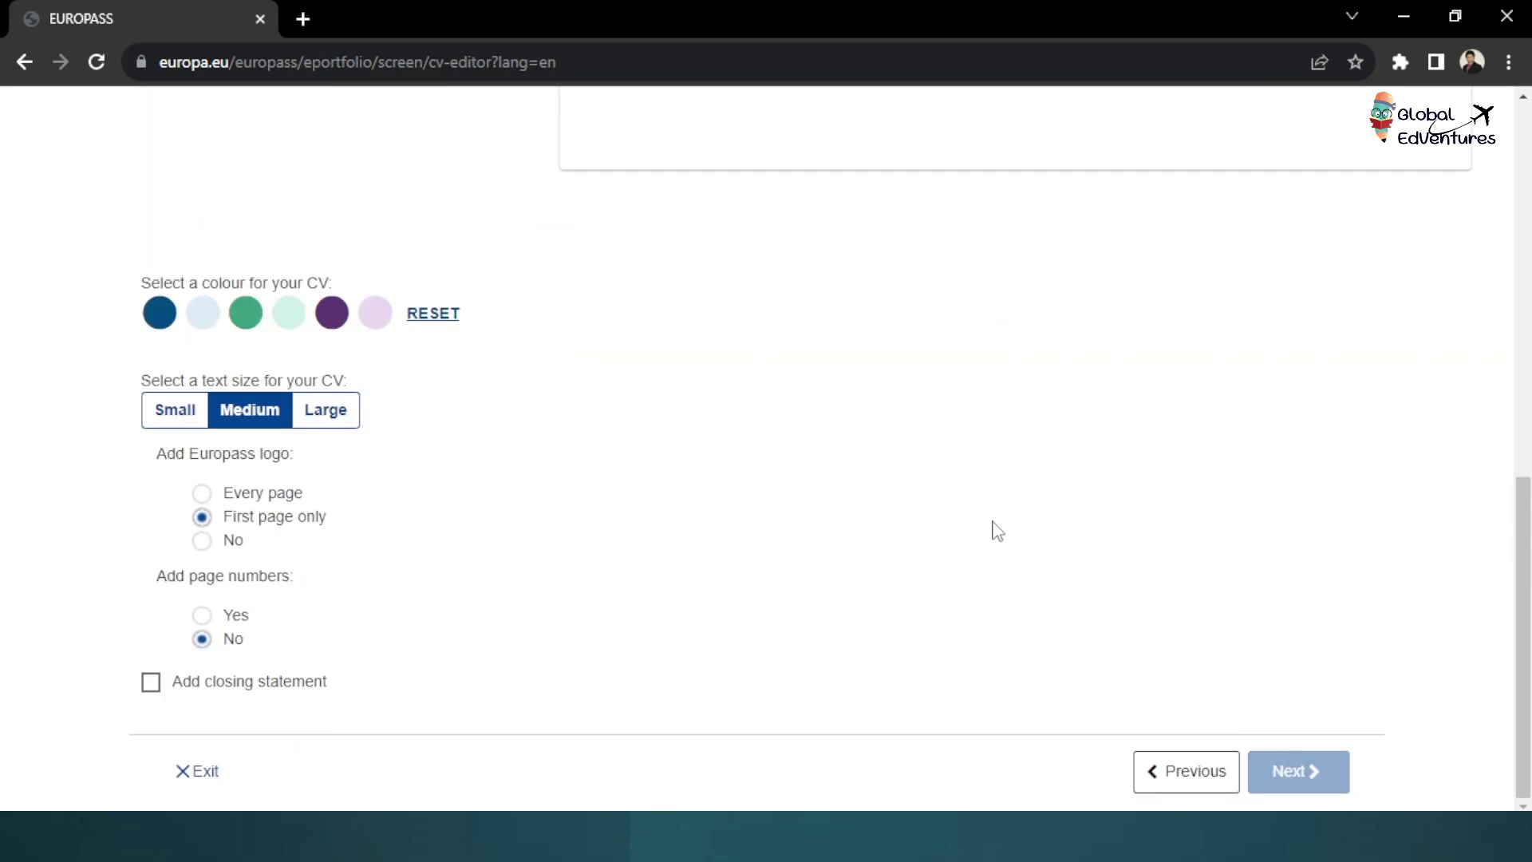
scroll(598, 301, up, 5)
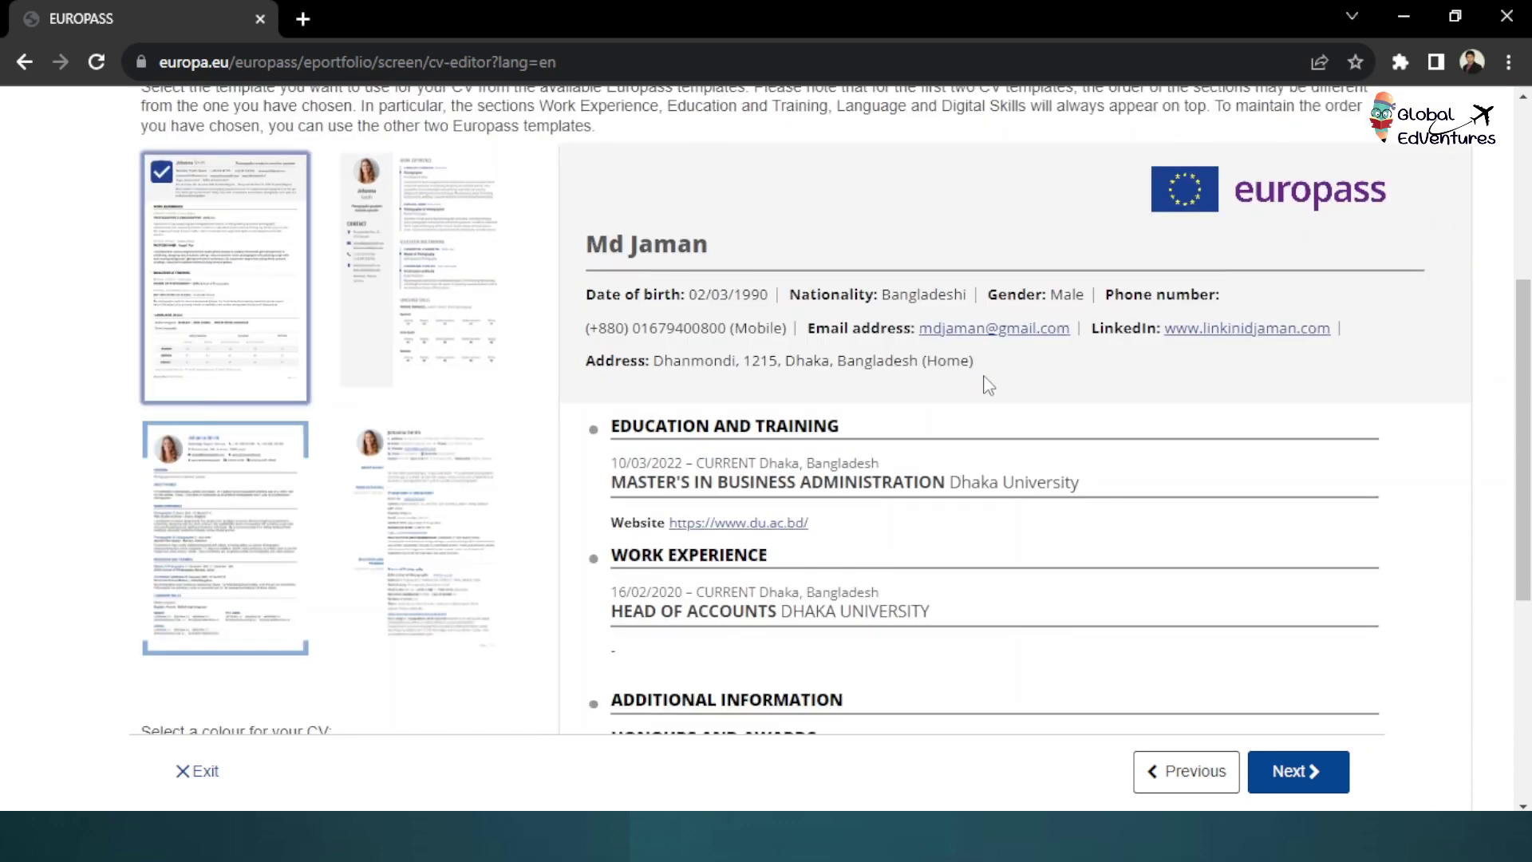
scroll(988, 383, down, 2)
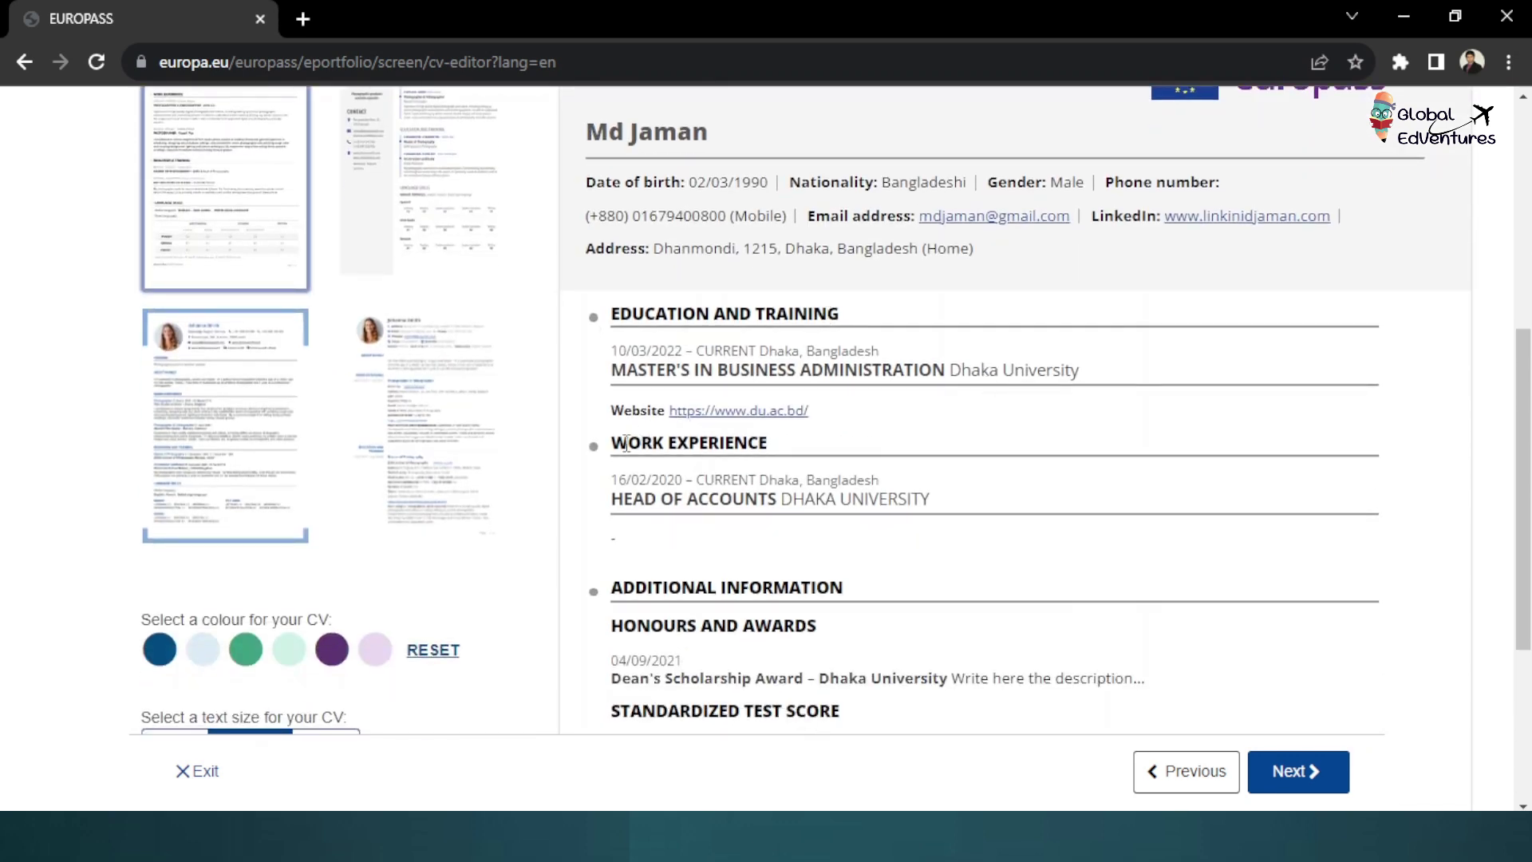
scroll(751, 465, down, 3)
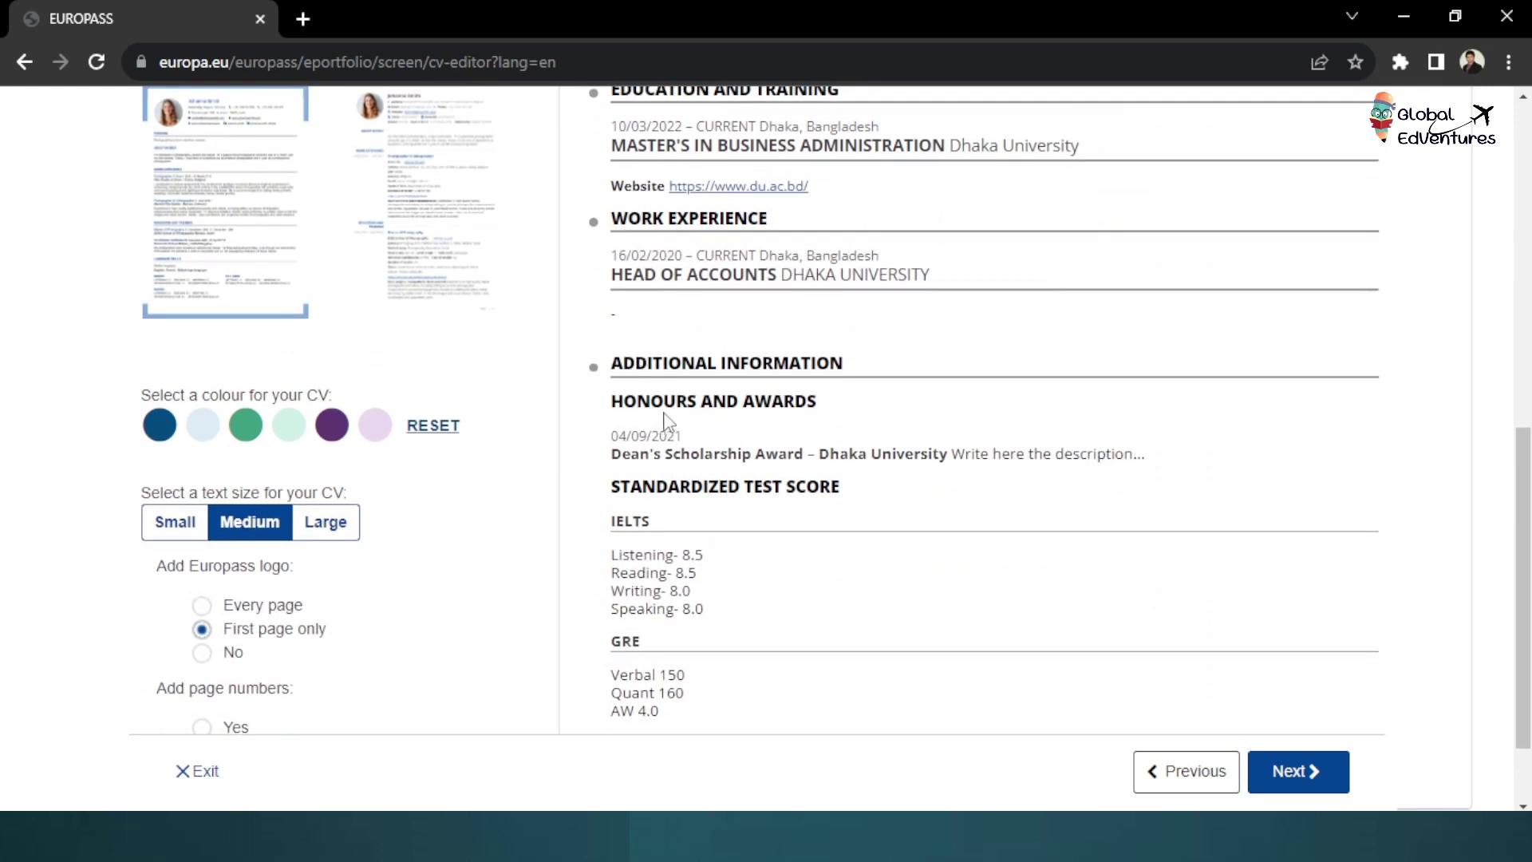
scroll(669, 422, down, 2)
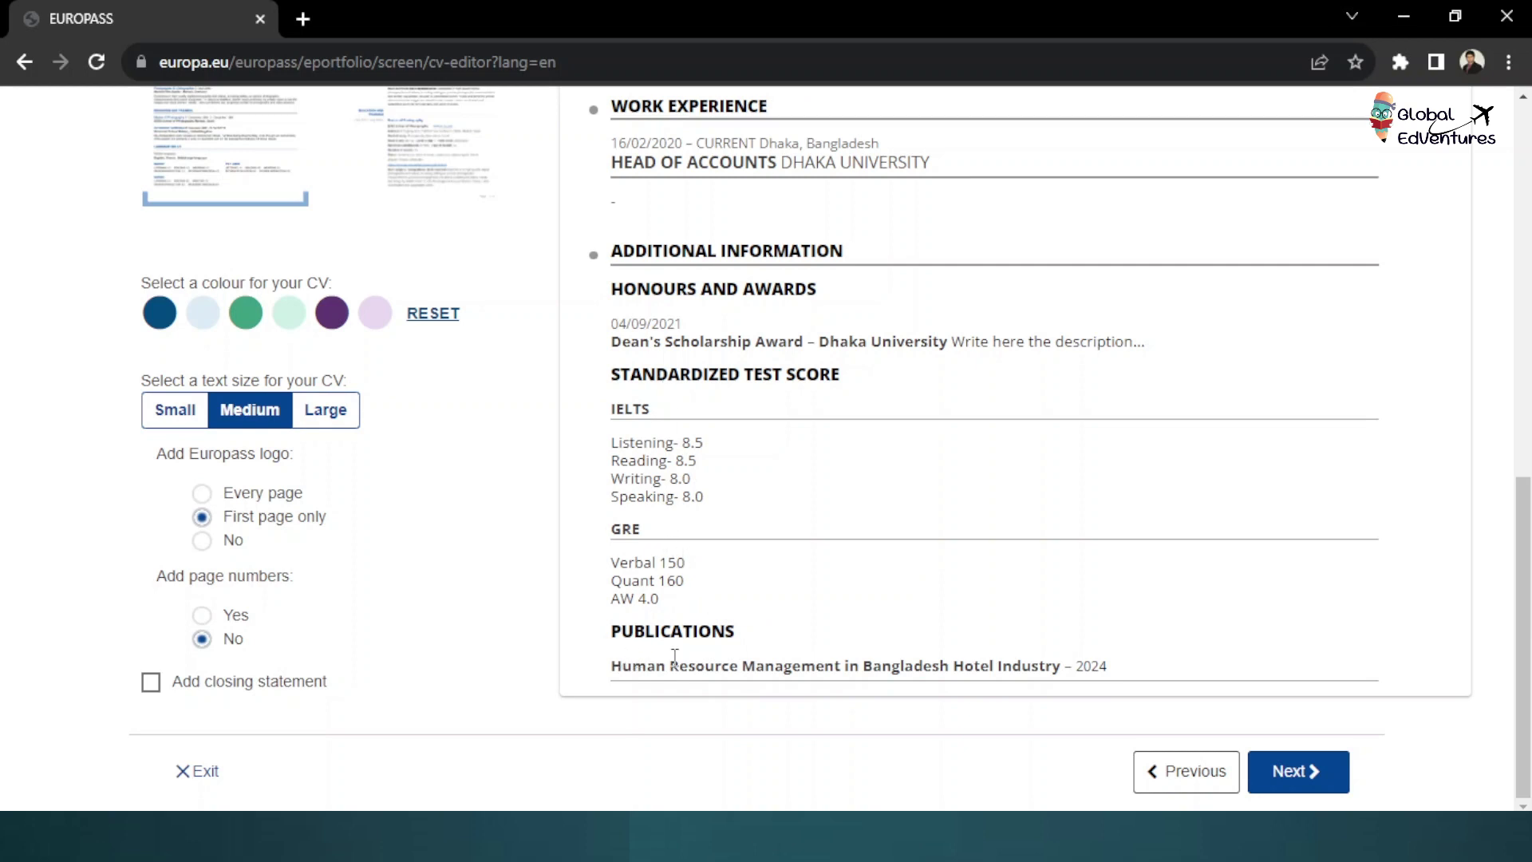
scroll(674, 656, up, 7)
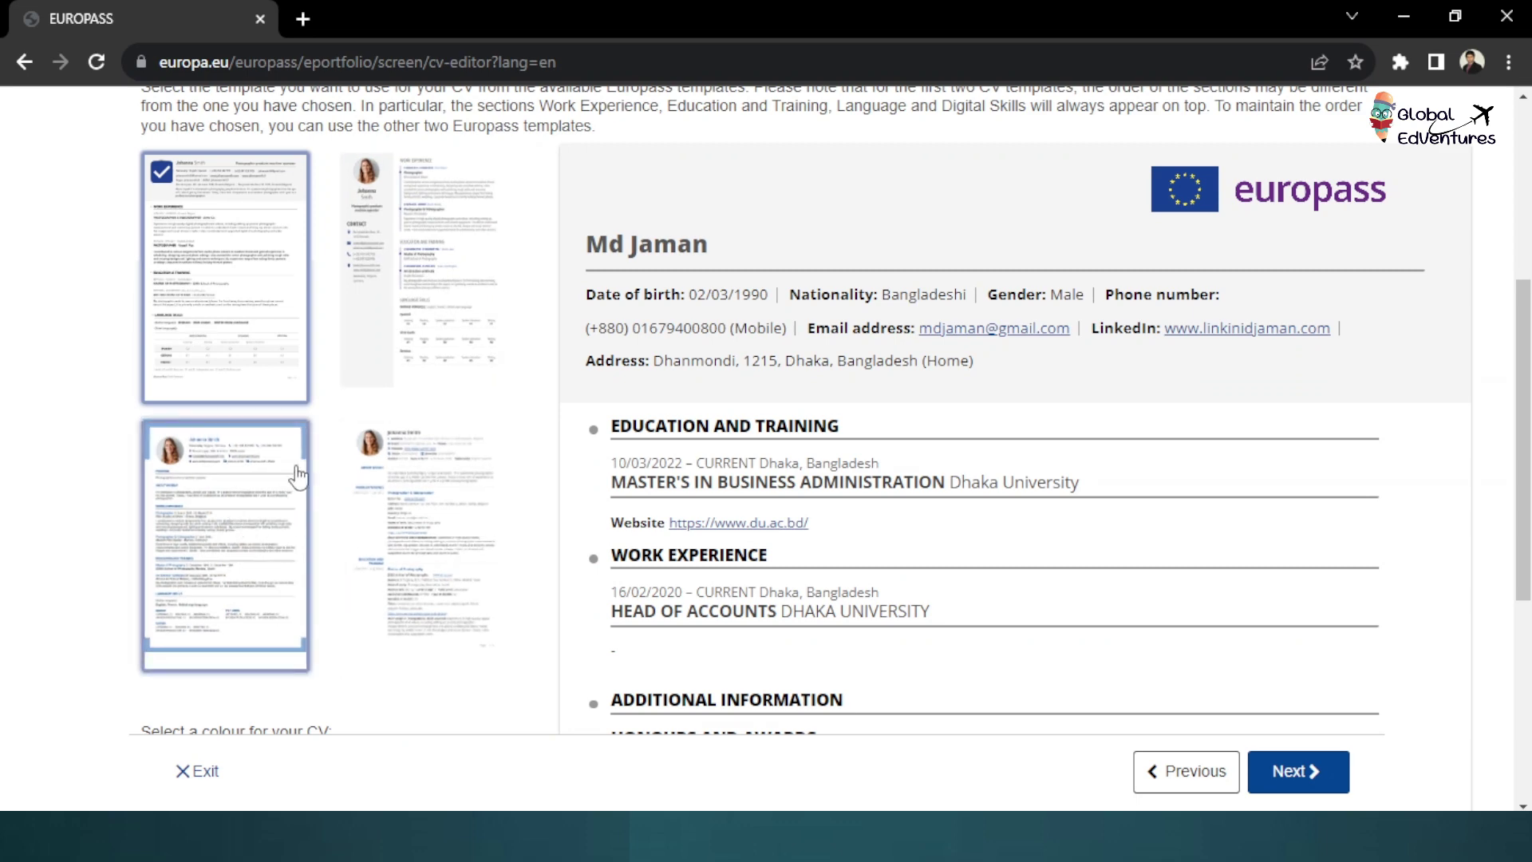
Preview the CV in the second, sidebar-style template
click(406, 308)
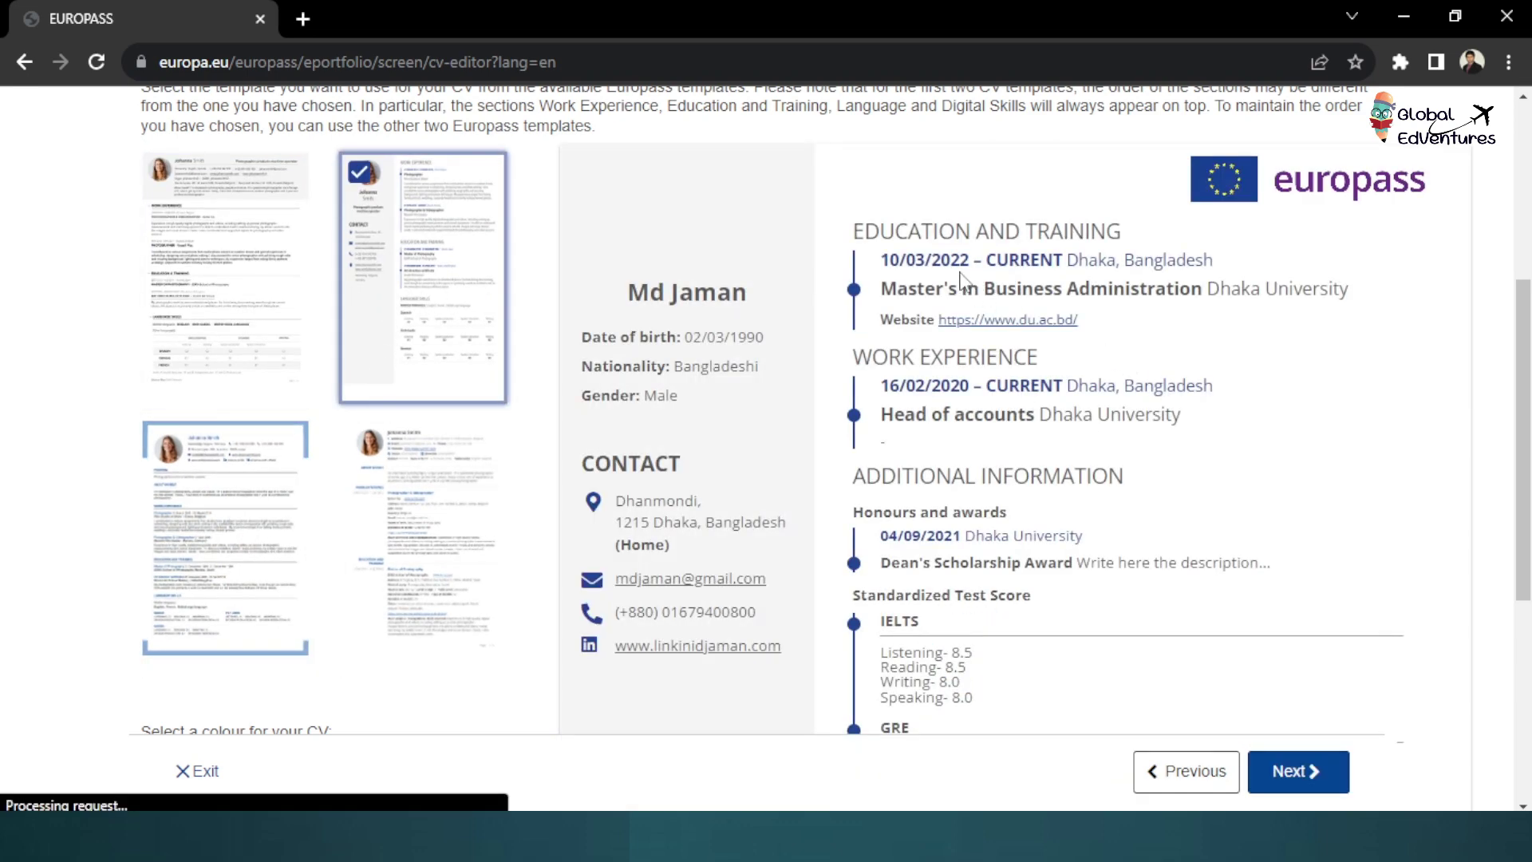
scroll(930, 311, down, 5)
scroll(921, 391, up, 7)
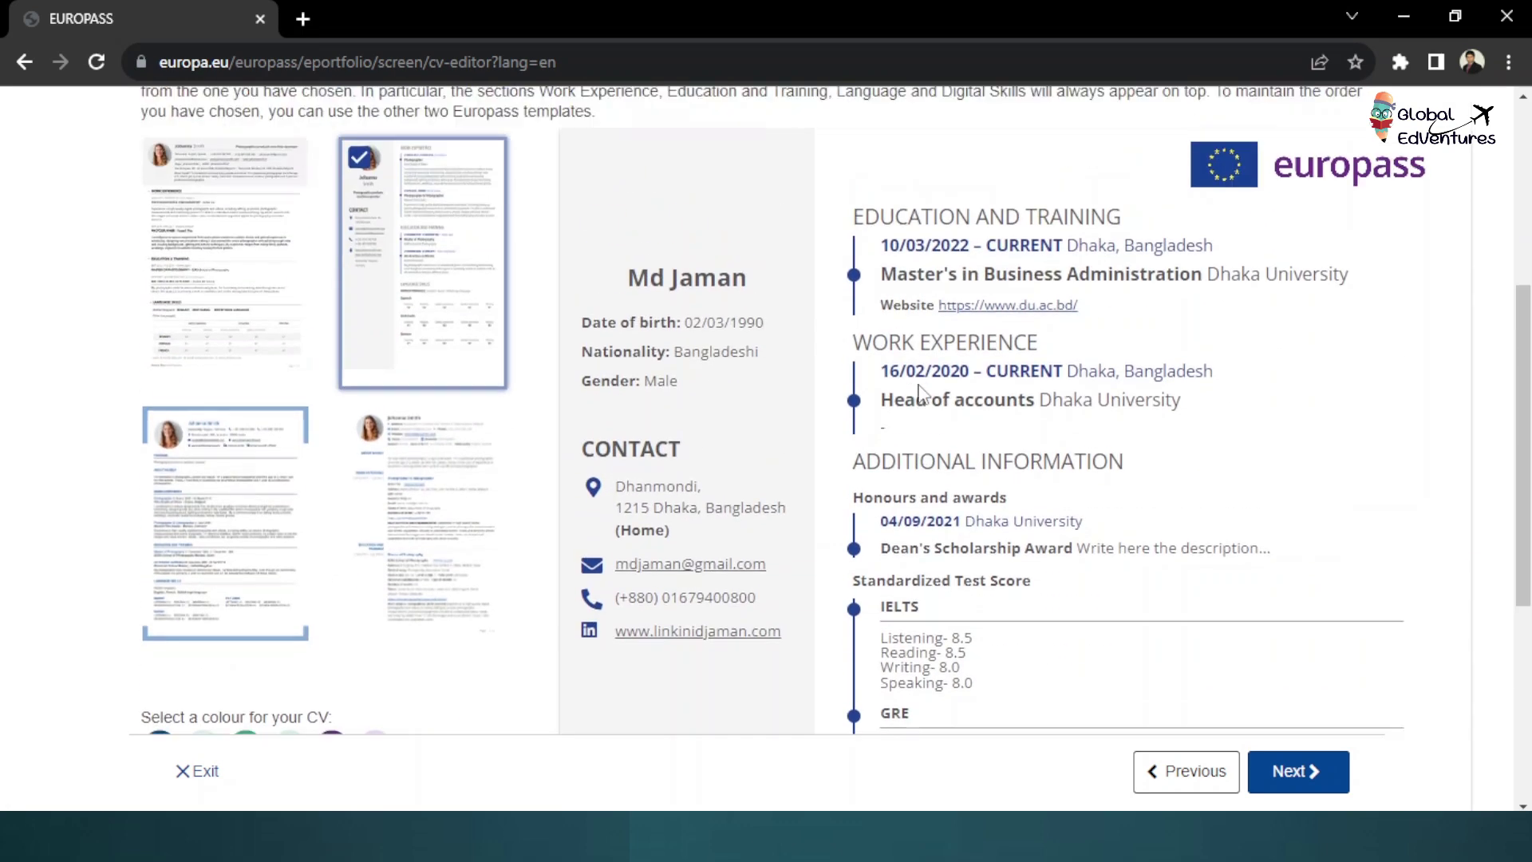
scroll(919, 391, down, 3)
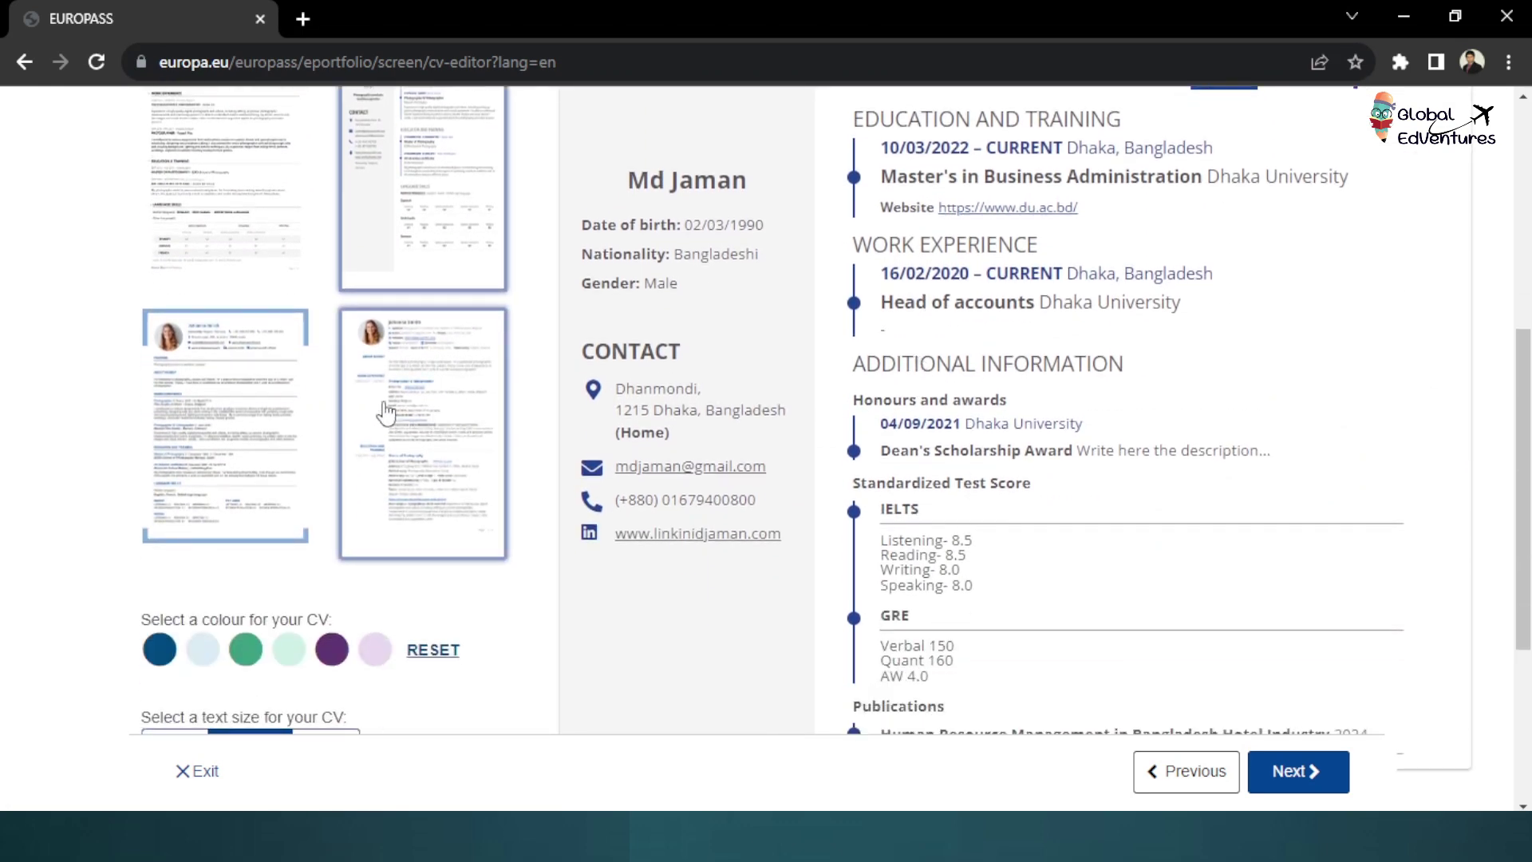
Switch to the third template with the coloured top band and review the preview
click(230, 410)
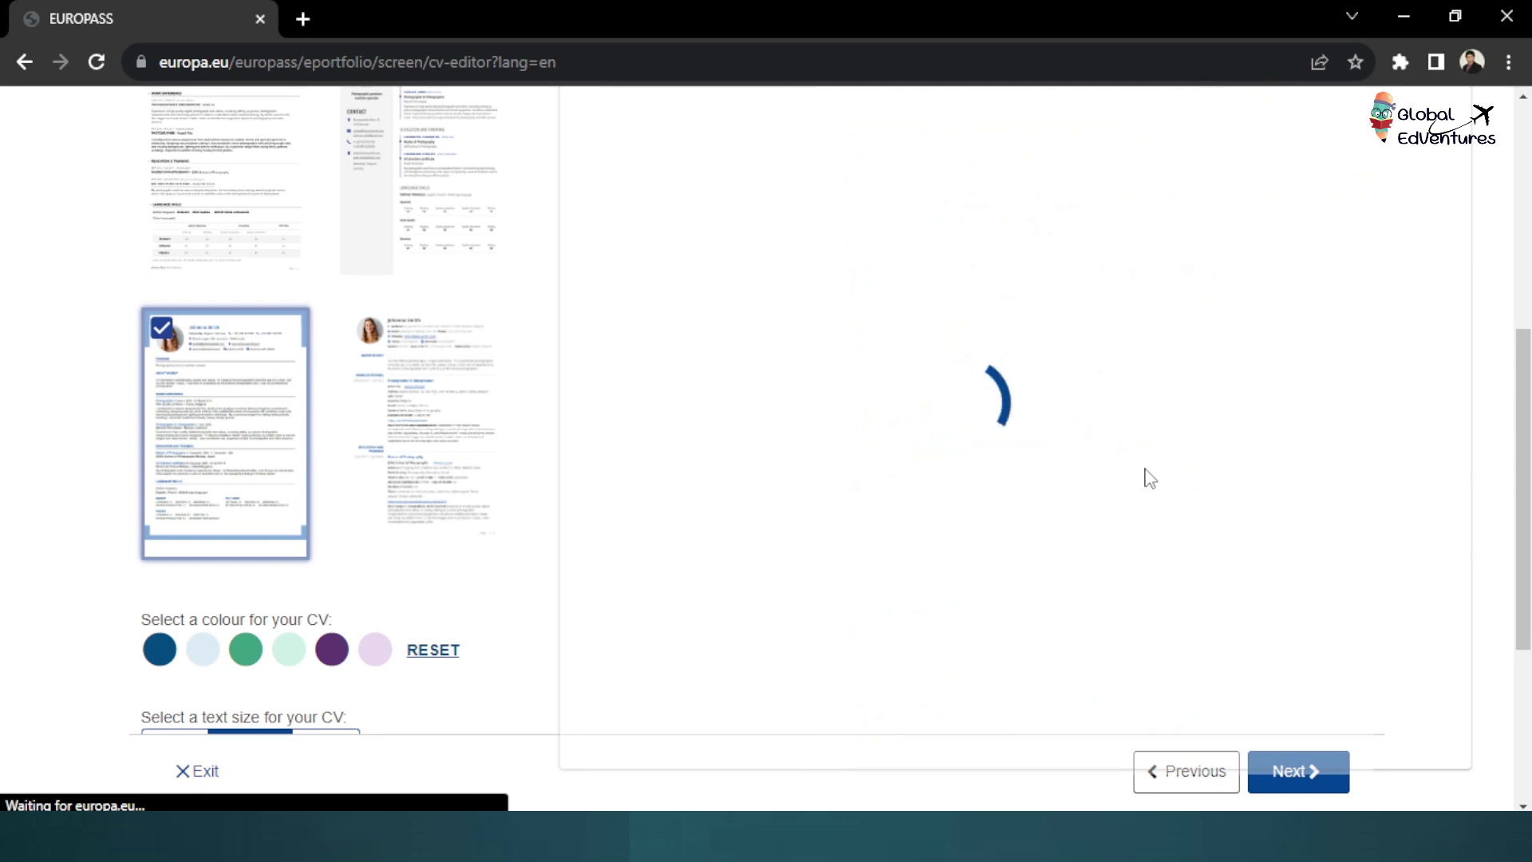
scroll(1153, 479, up, 2)
scroll(1150, 478, up, 2)
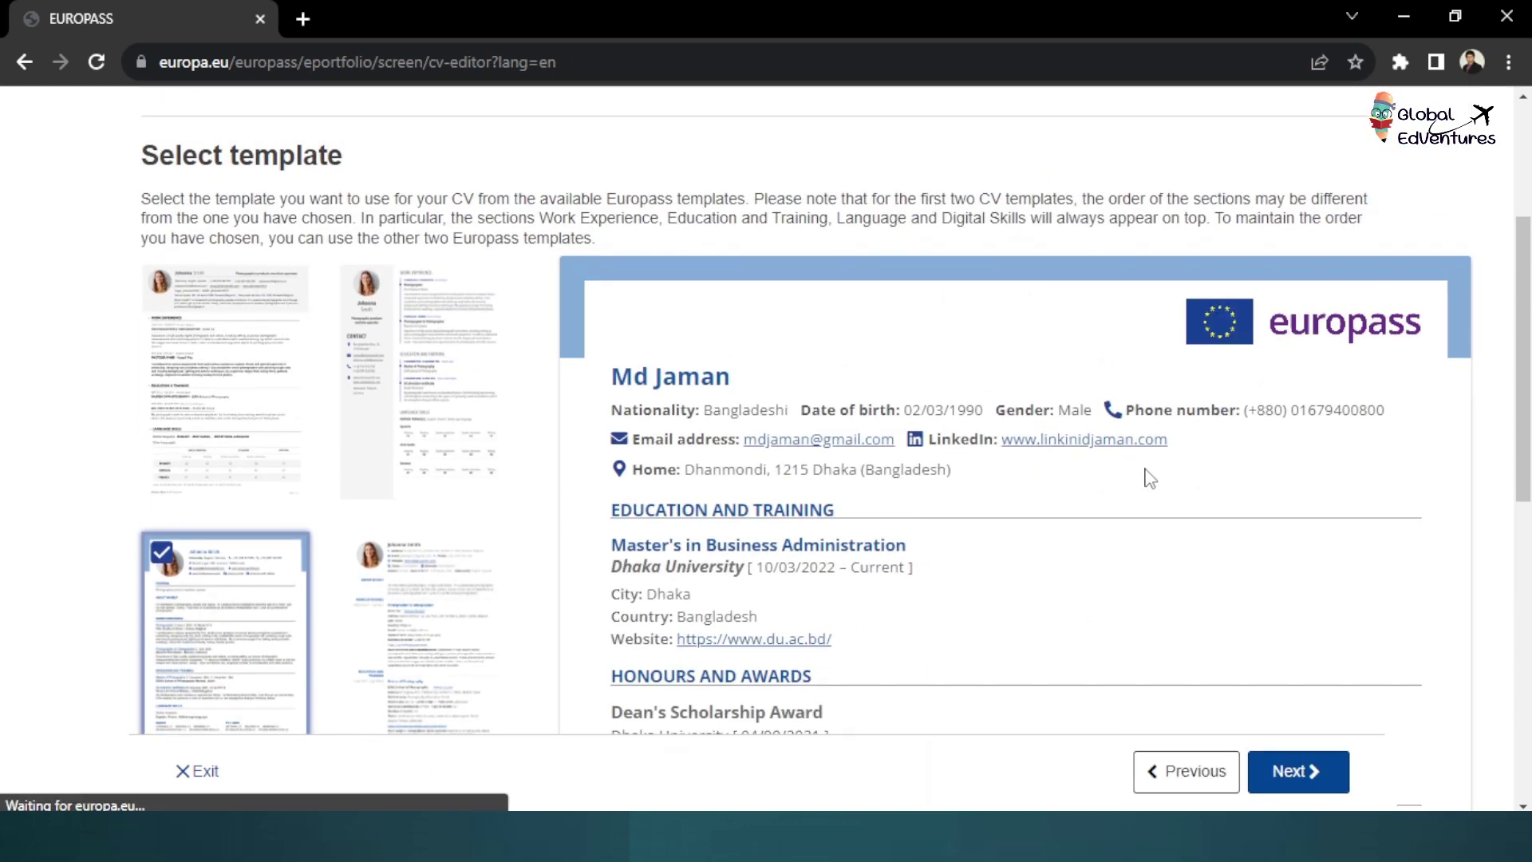
scroll(1150, 477, down, 4)
scroll(1150, 478, down, 1)
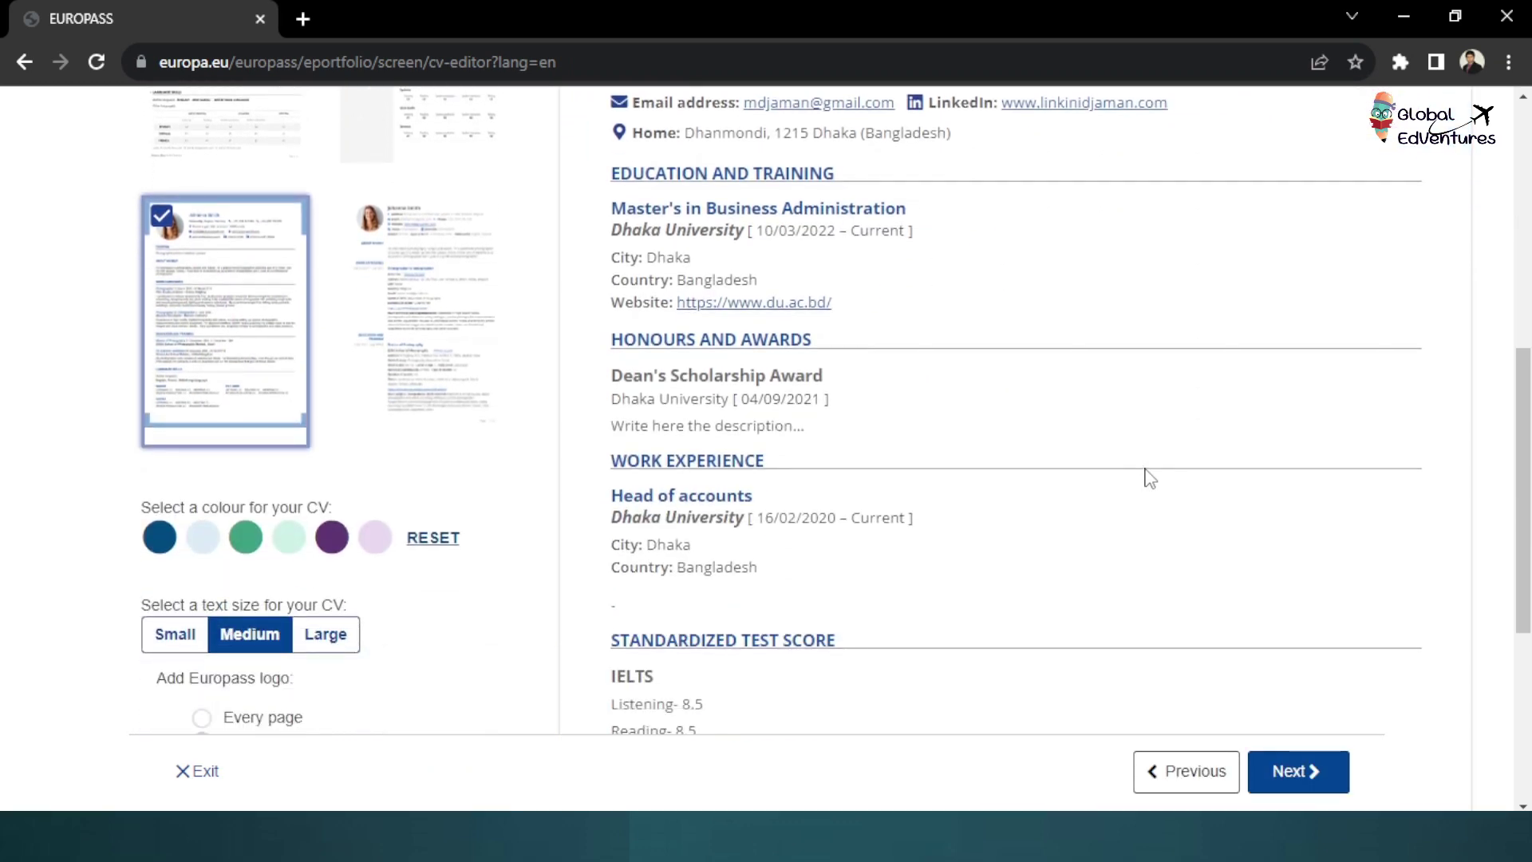
scroll(1150, 478, down, 4)
scroll(1150, 477, up, 5)
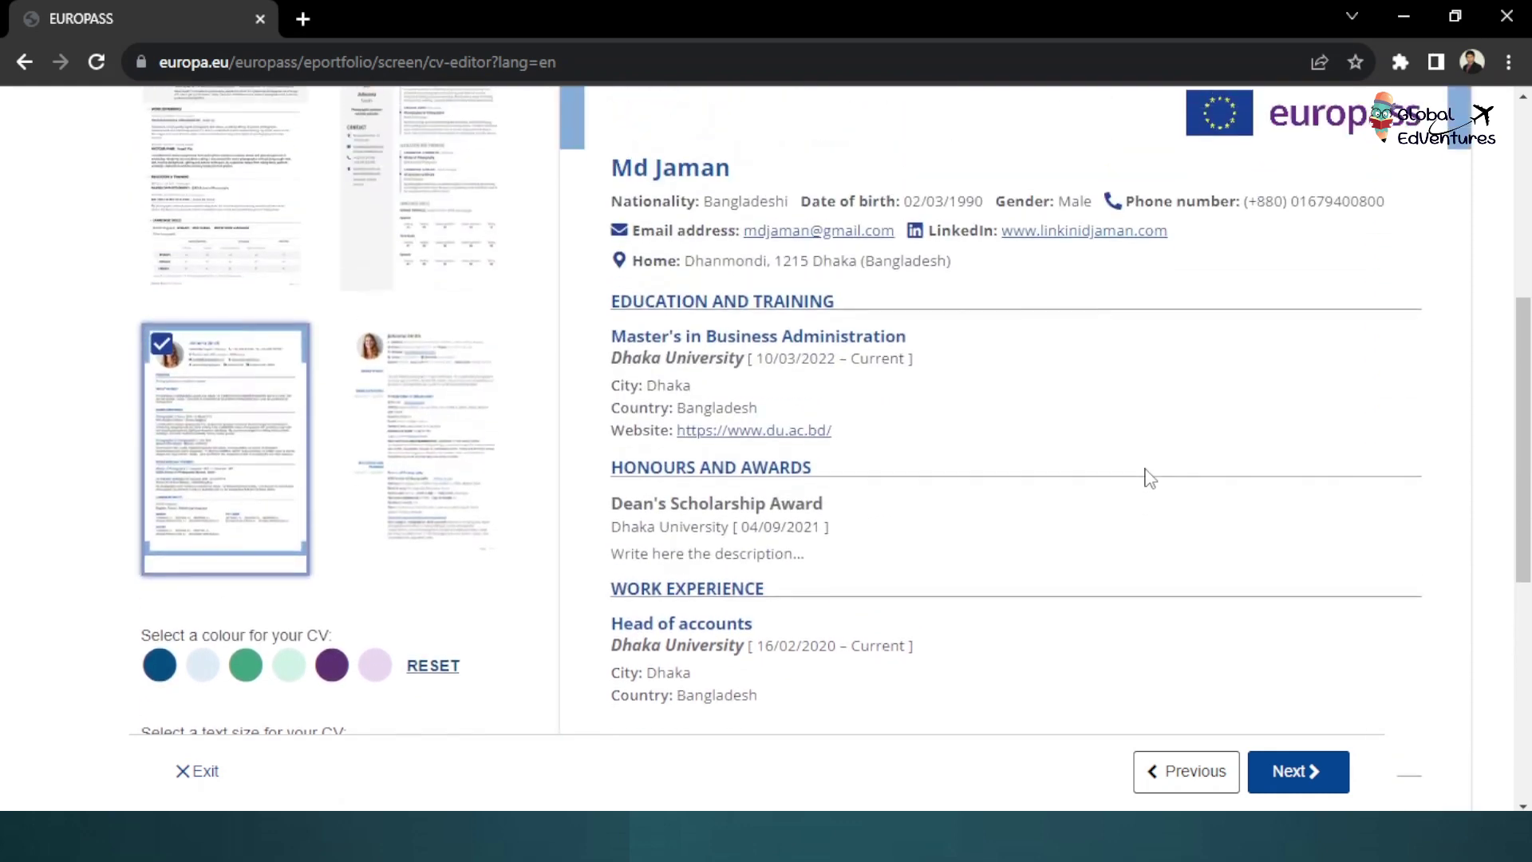
scroll(1150, 477, up, 3)
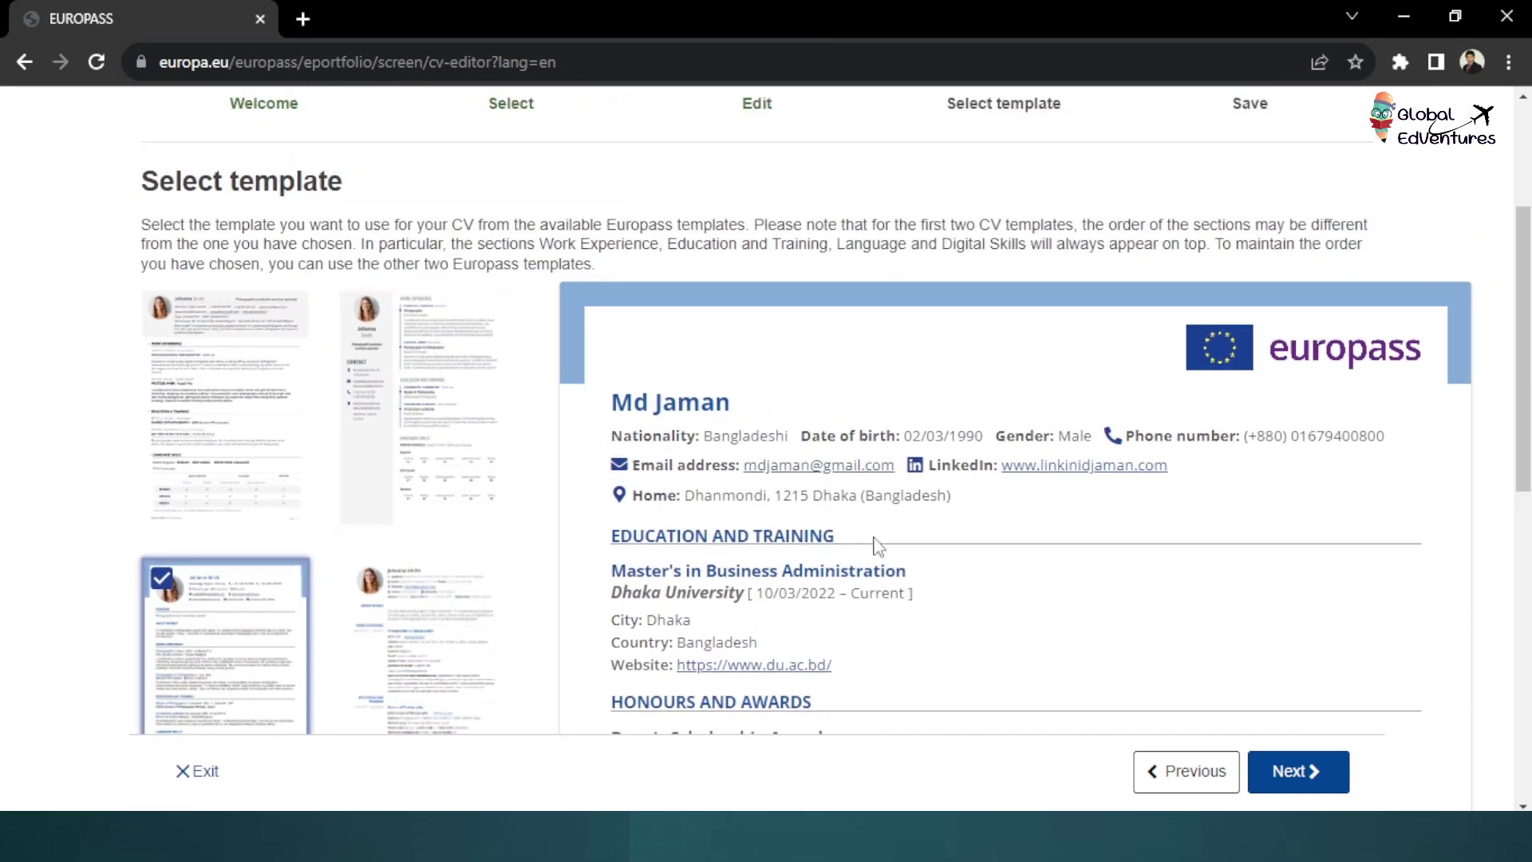
scroll(877, 547, down, 4)
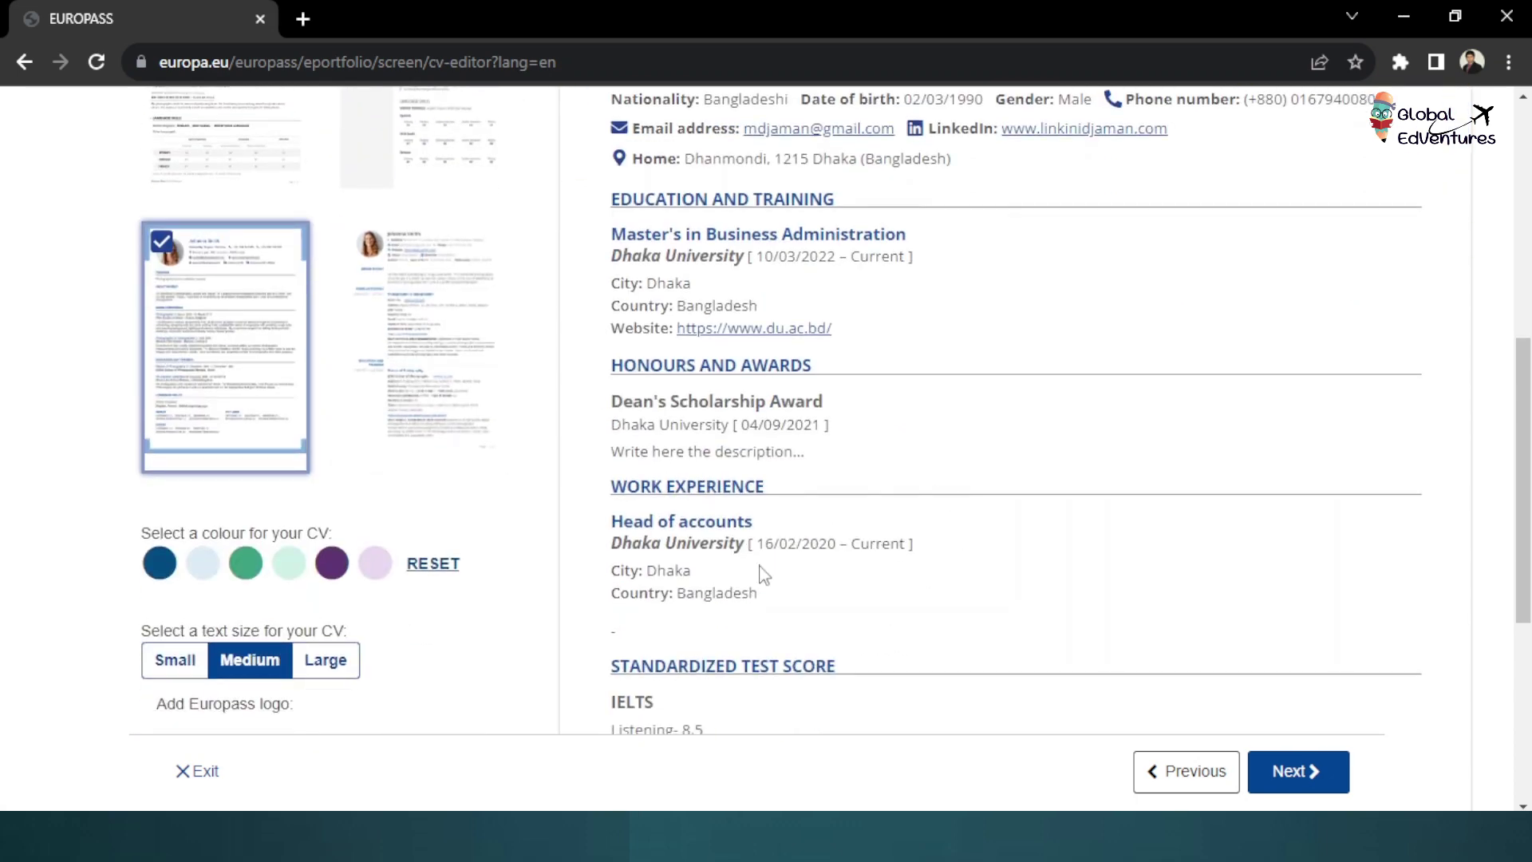
scroll(530, 469, up, 2)
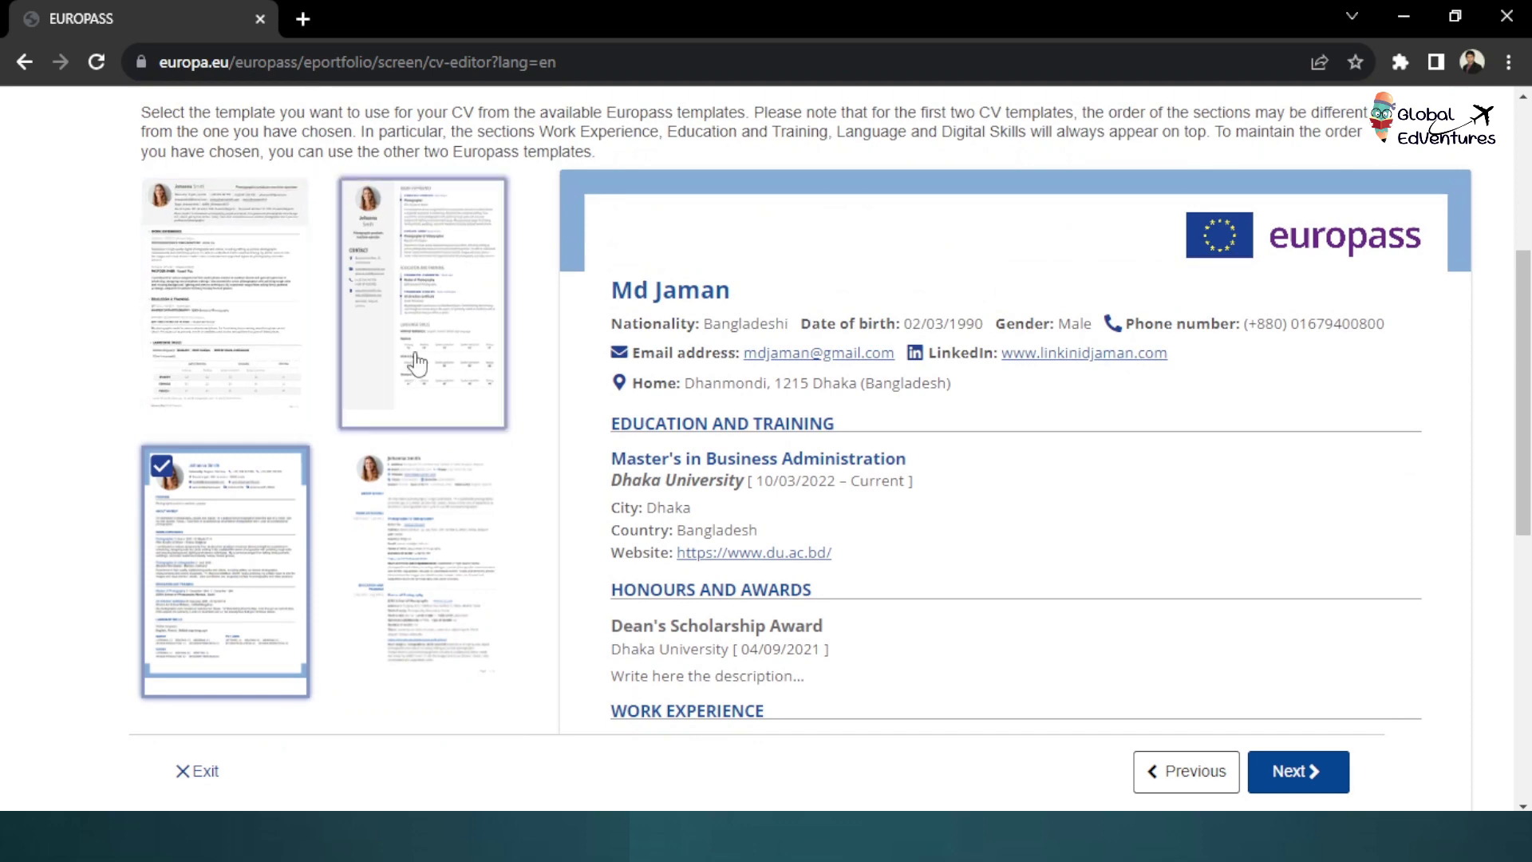
scroll(319, 399, down, 6)
scroll(232, 559, up, 4)
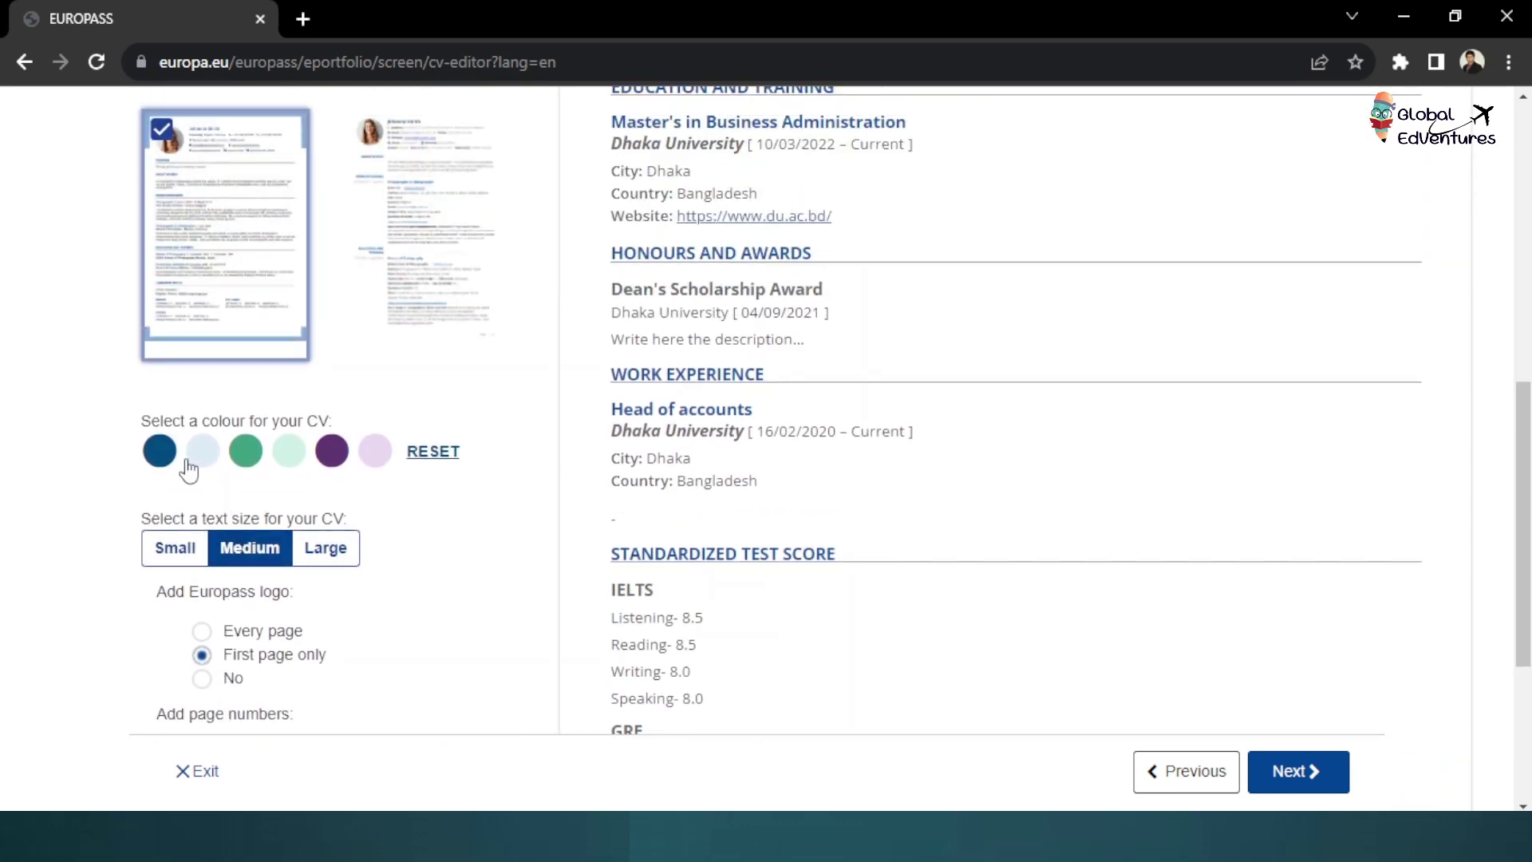
Try purple and then light blue as the CV colour
click(333, 562)
click(340, 571)
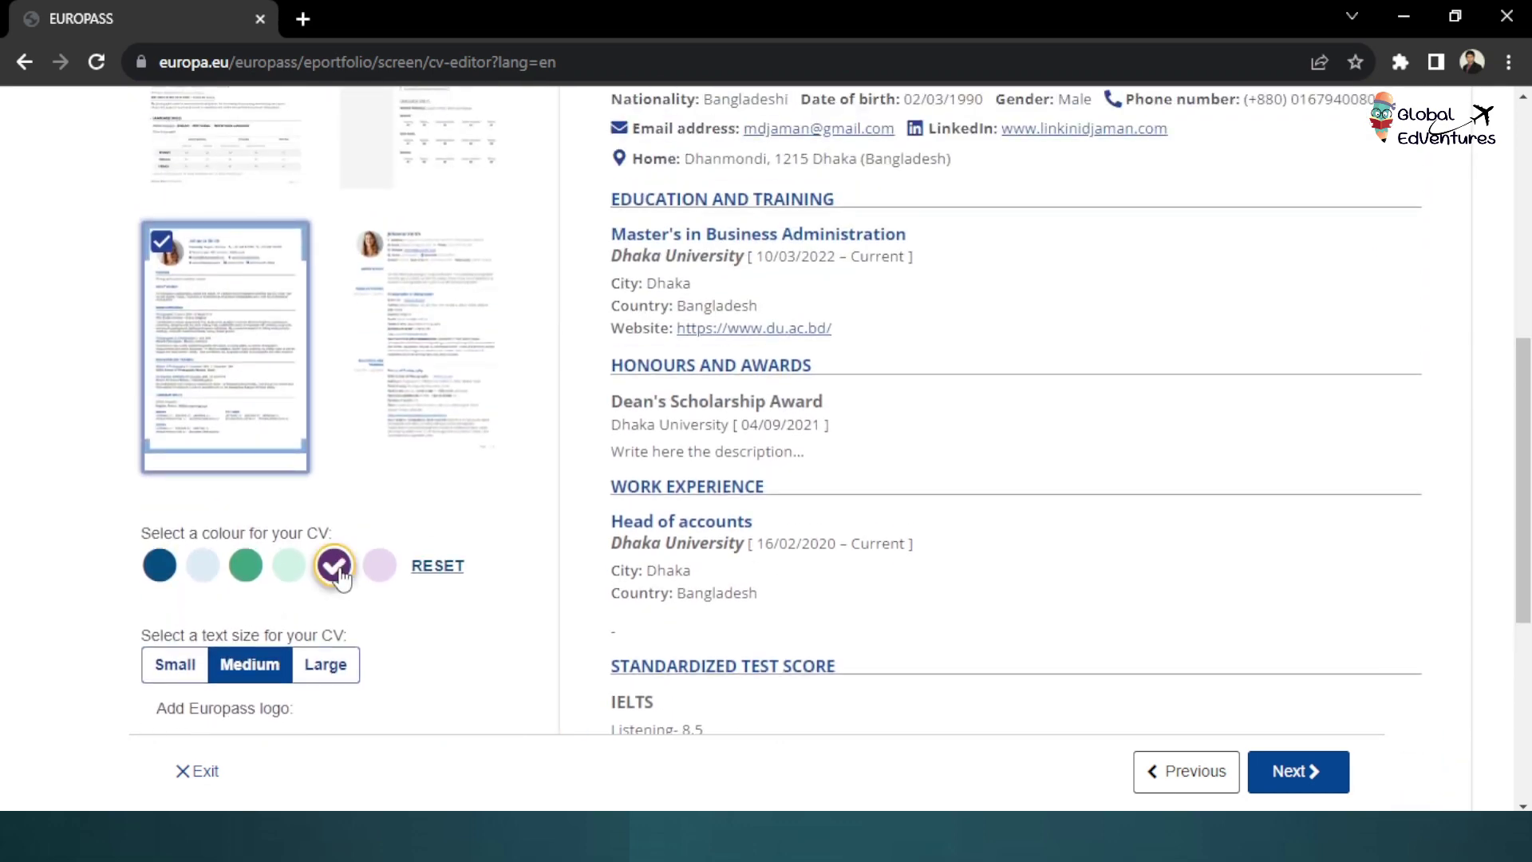
scroll(759, 486, up, 5)
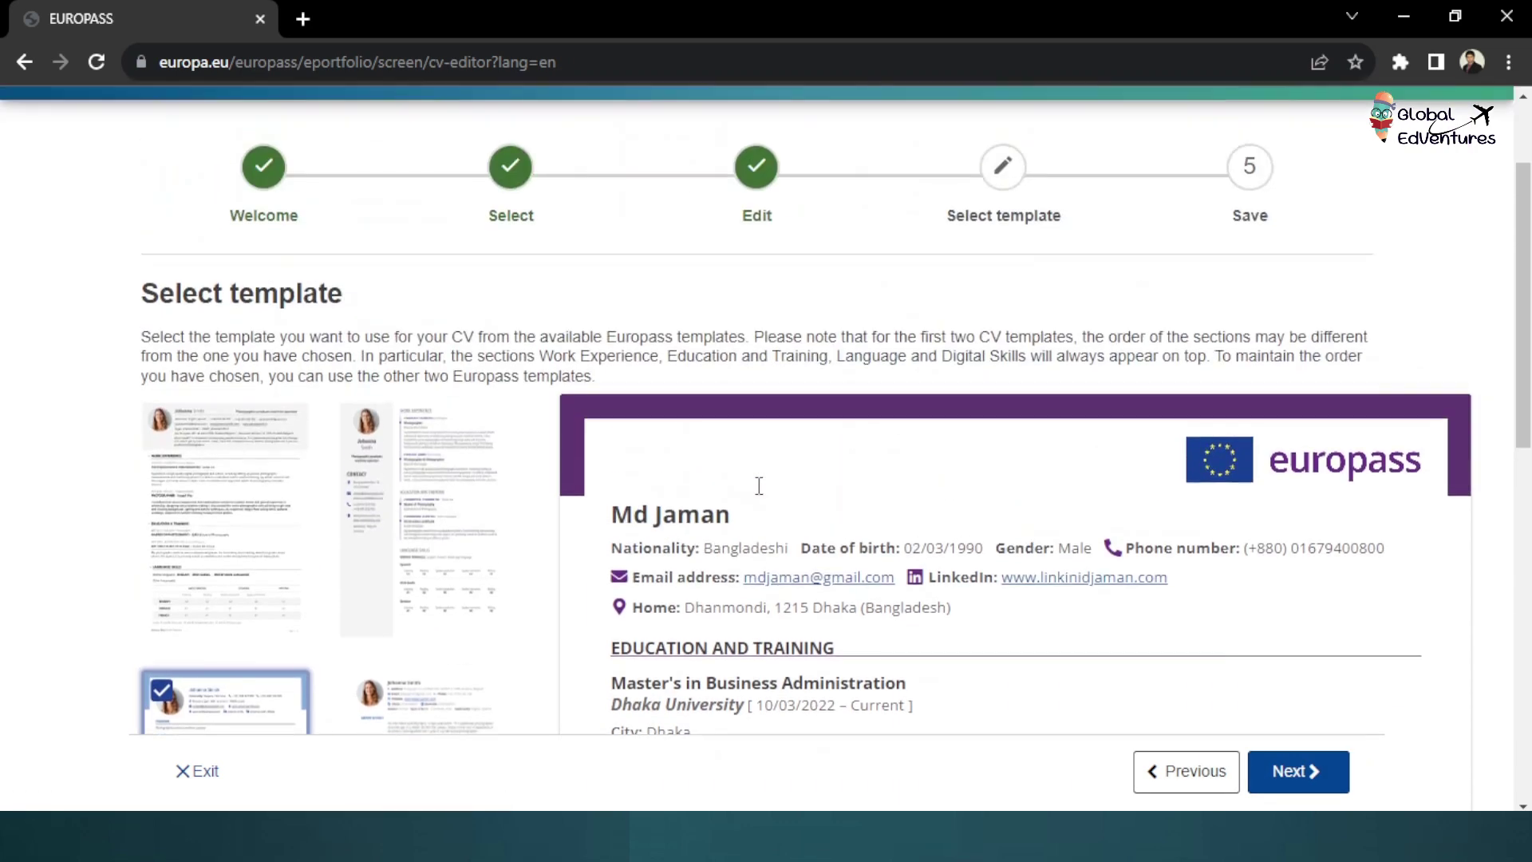
scroll(759, 486, down, 7)
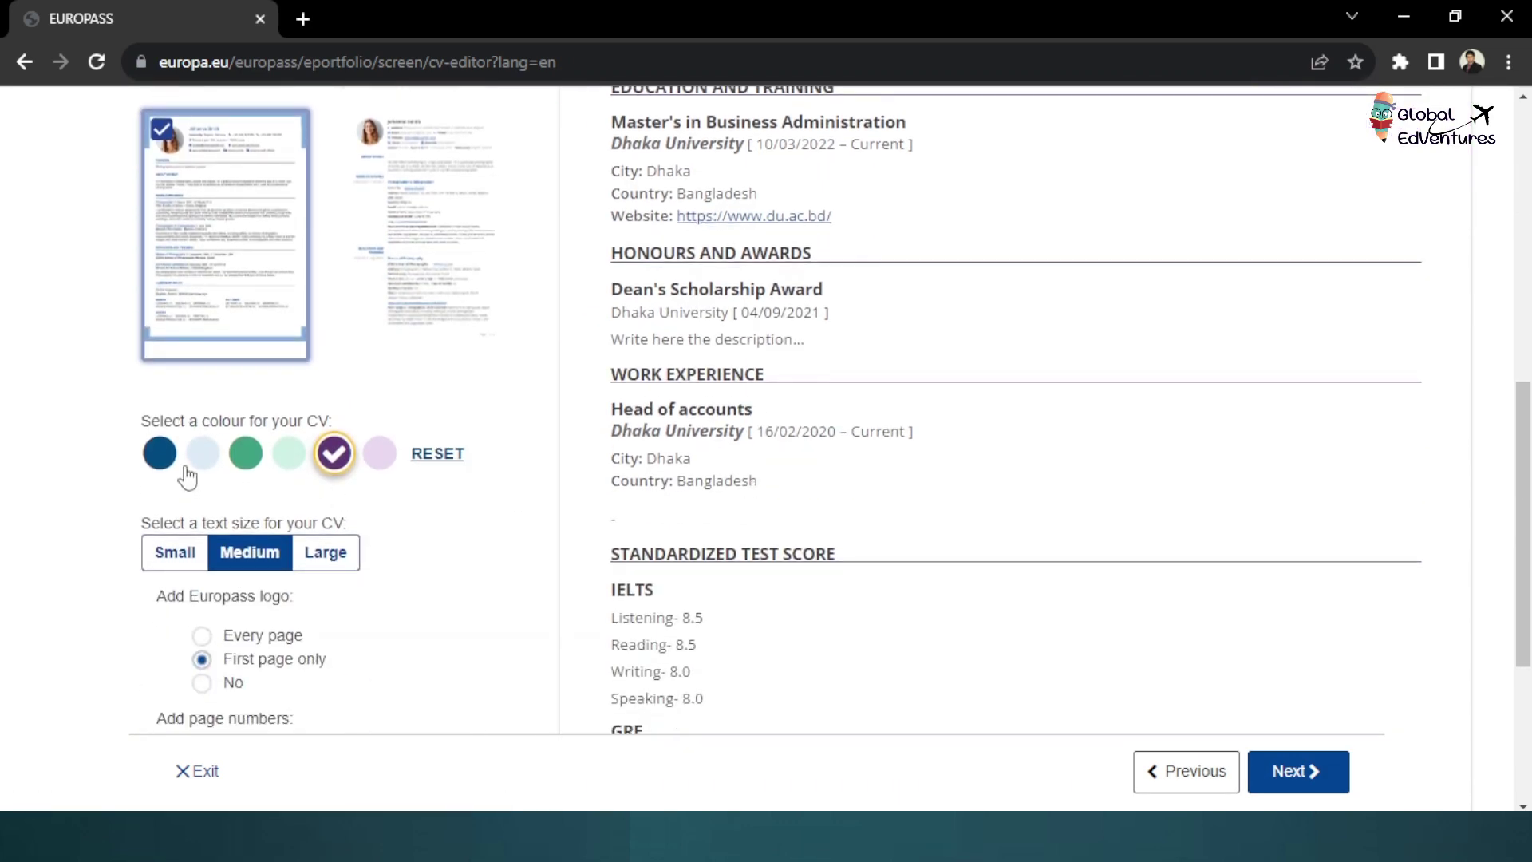
click(202, 455)
scroll(674, 589, up, 4)
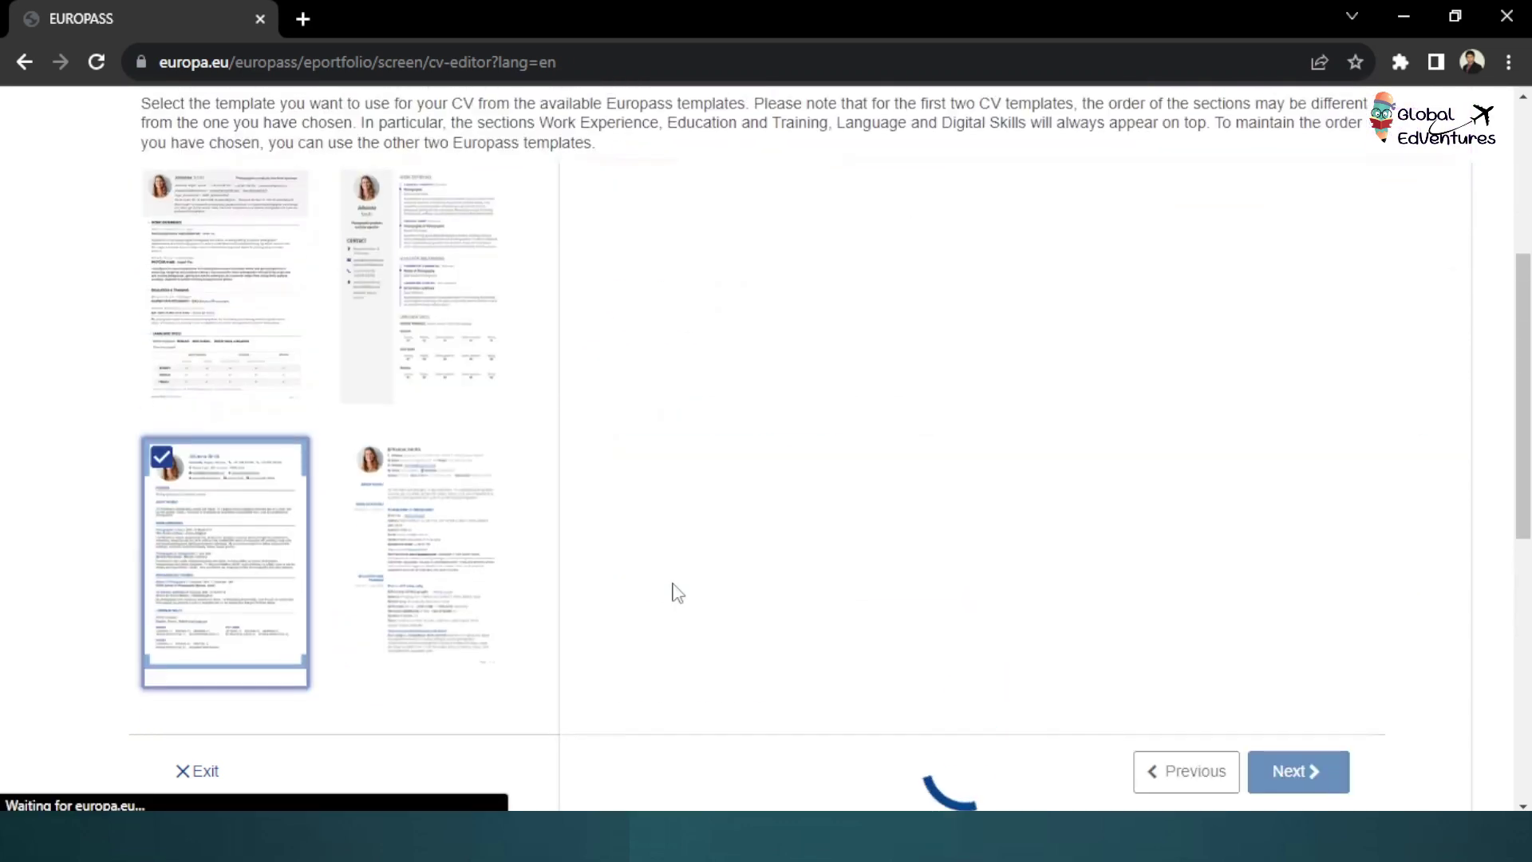
scroll(447, 579, down, 3)
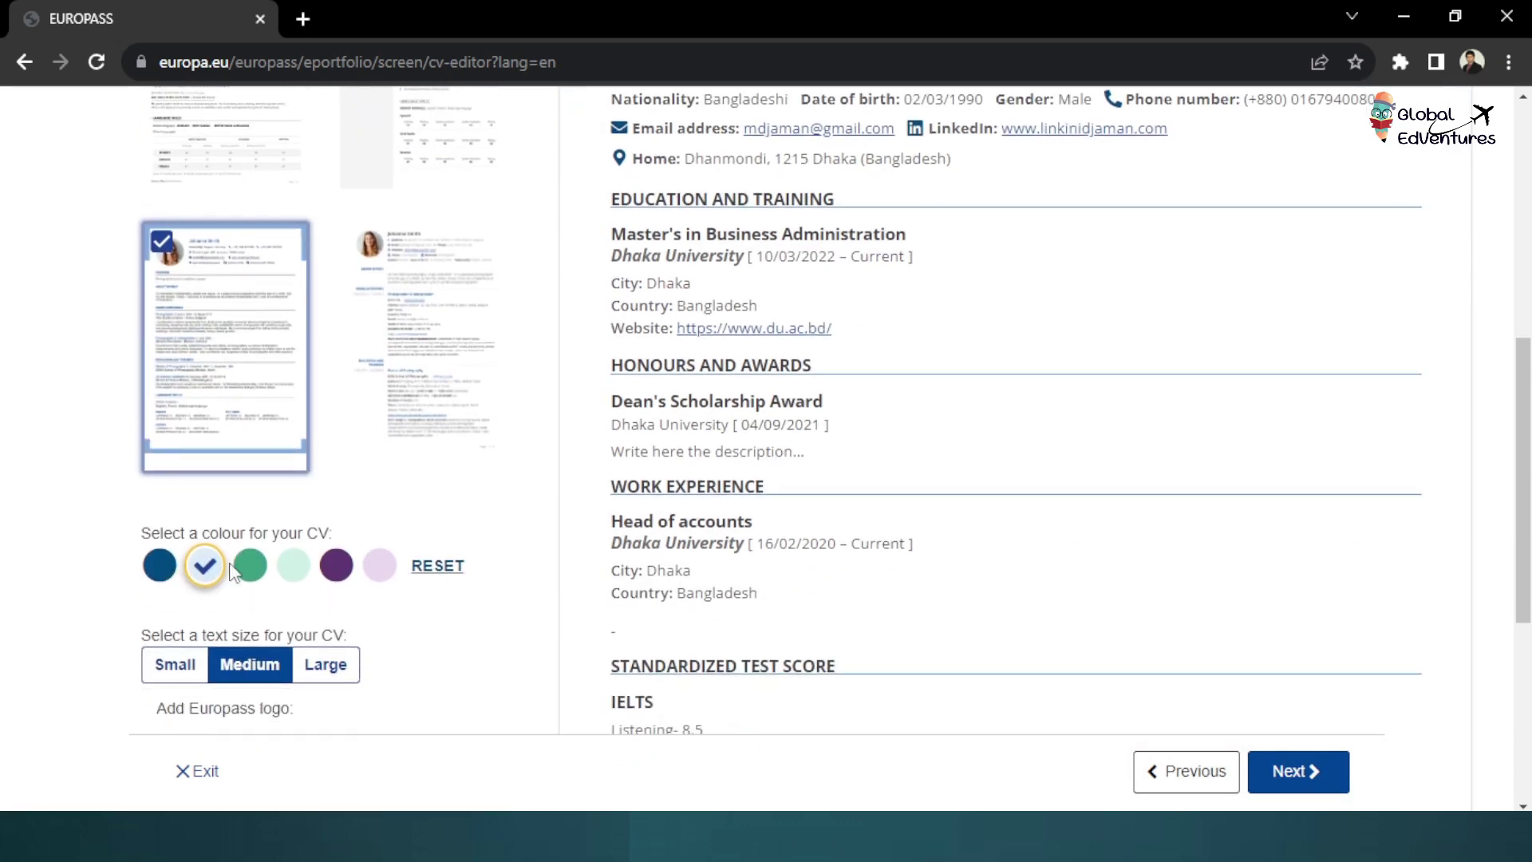
Set the CV colour to dark blue
click(160, 566)
scroll(1106, 531, up, 4)
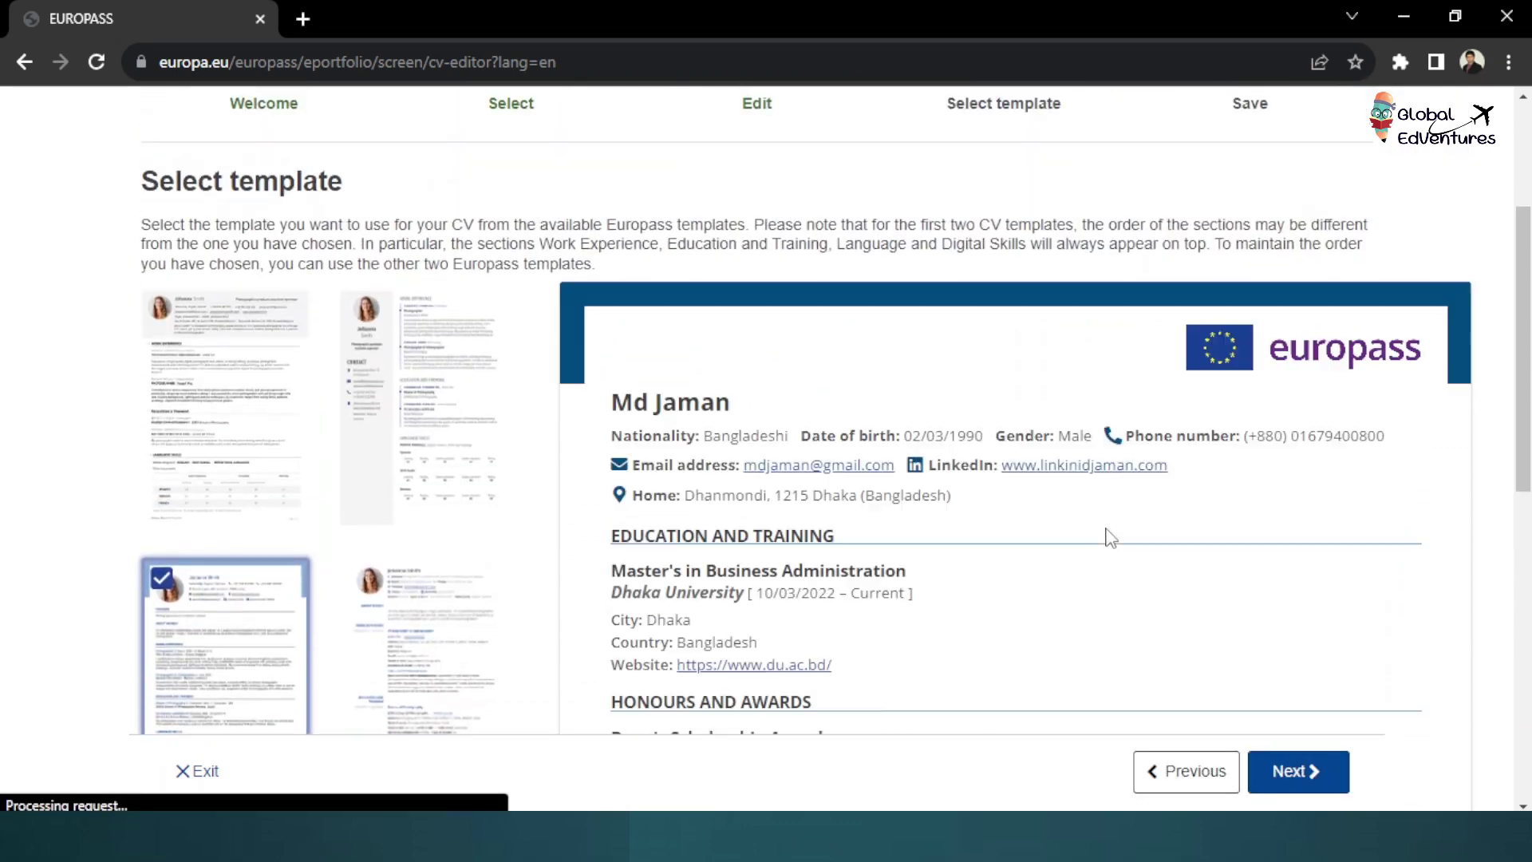
scroll(1106, 531, down, 10)
scroll(287, 487, up, 2)
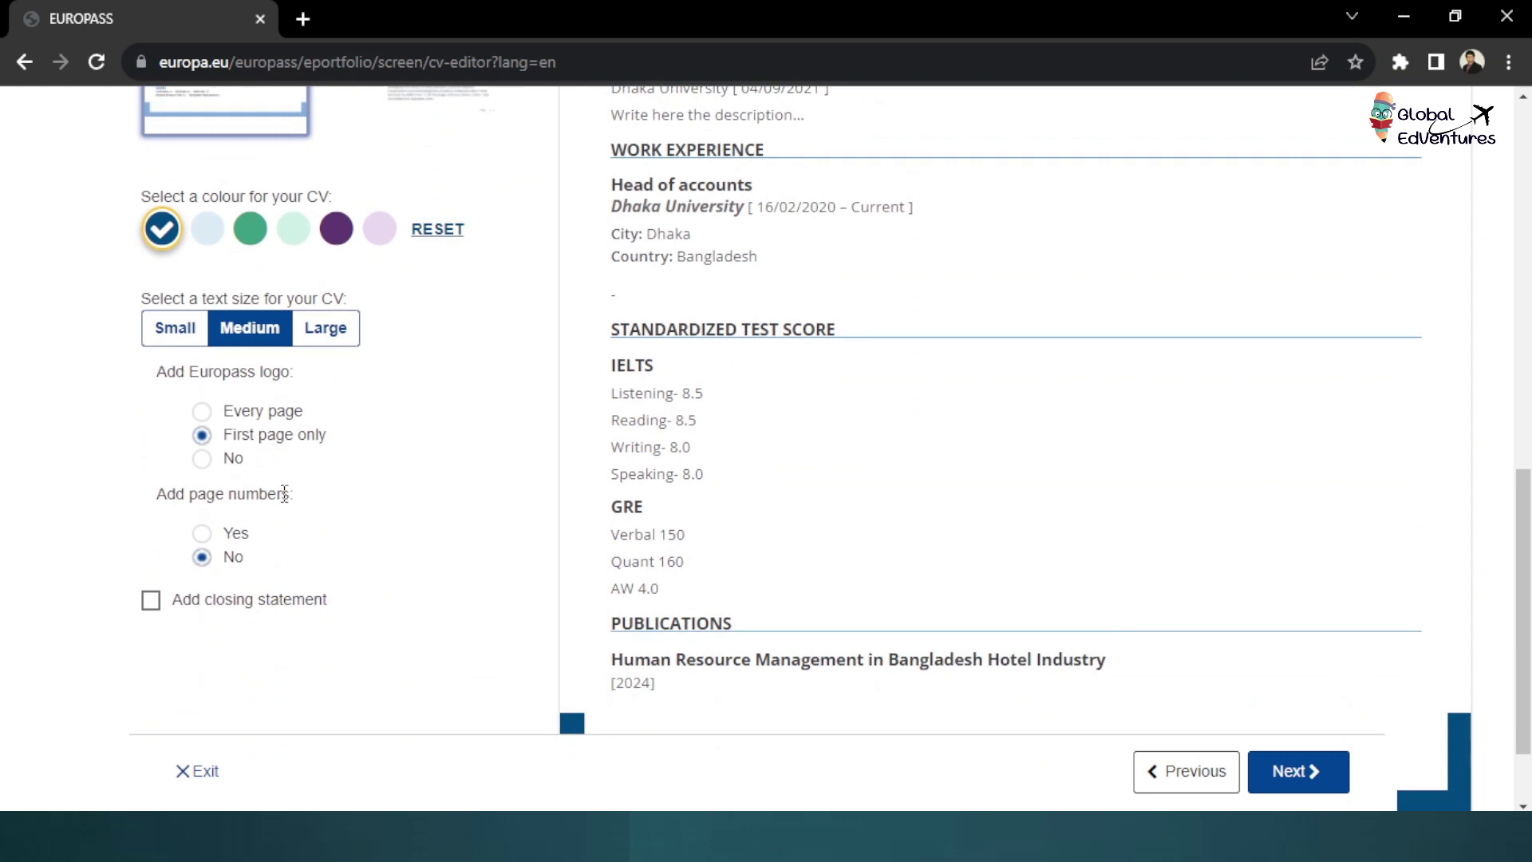
Show the Europass logo on the first page only and review the preview
click(201, 433)
scroll(1046, 407, up, 8)
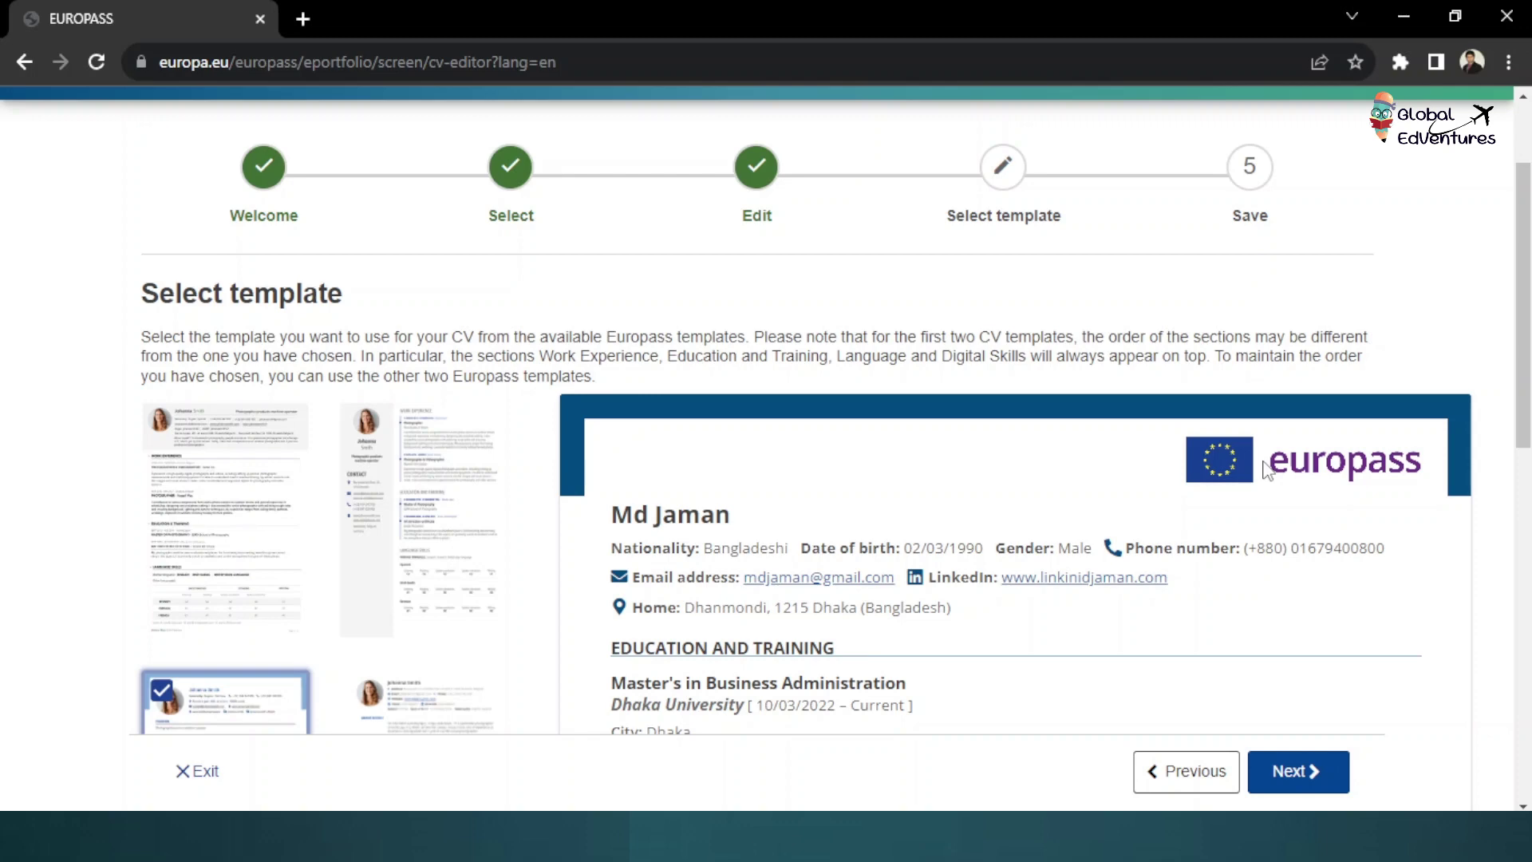
scroll(1269, 471, down, 3)
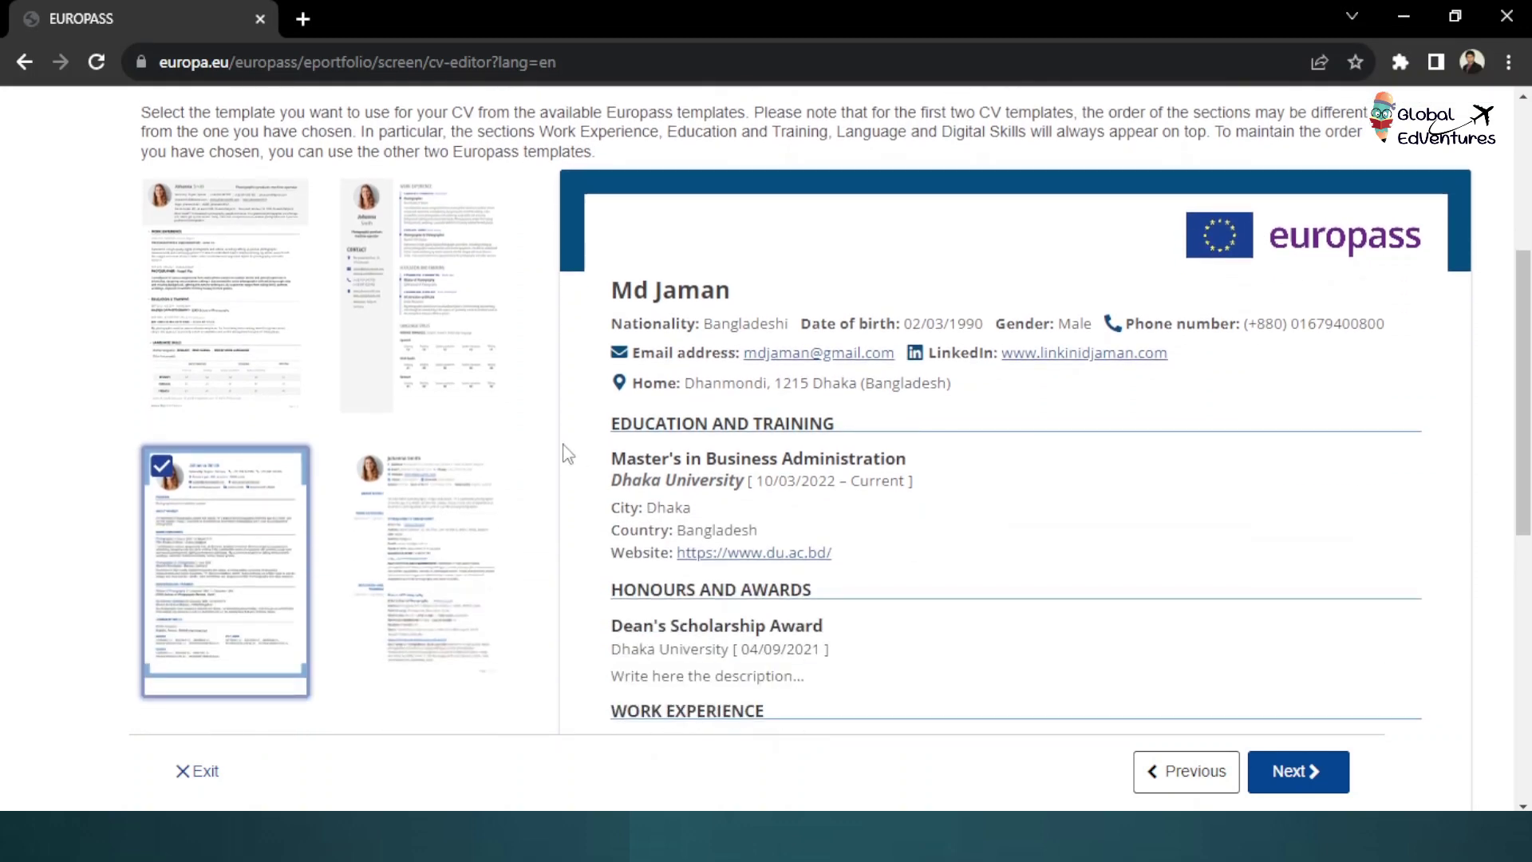
scroll(564, 450, down, 4)
scroll(339, 487, down, 1)
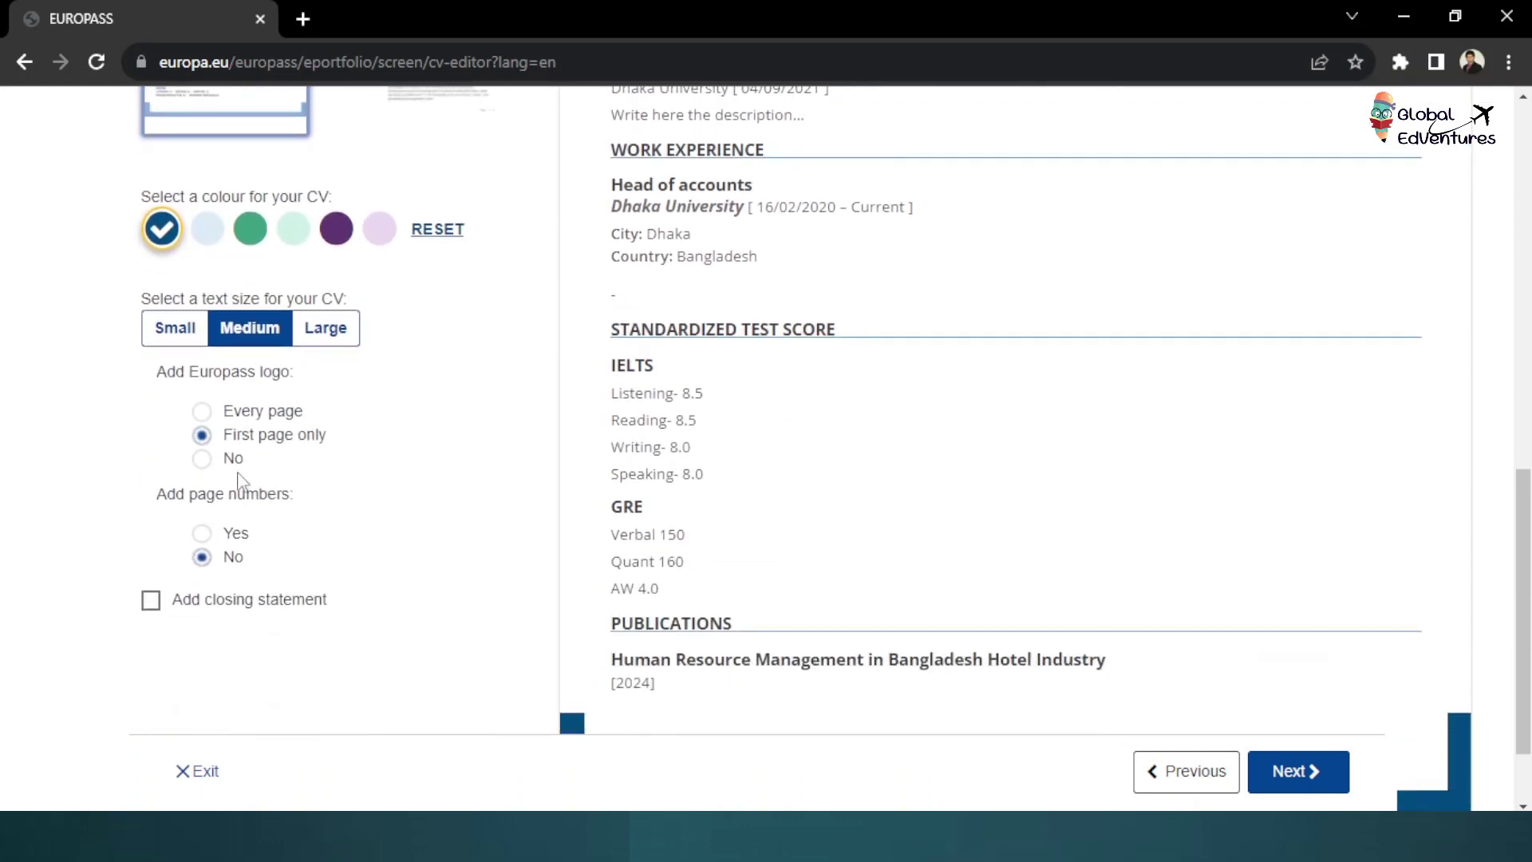
Keep the logo on the first page only and set Add page numbers to Yes
click(201, 435)
click(201, 532)
scroll(882, 554, down, 2)
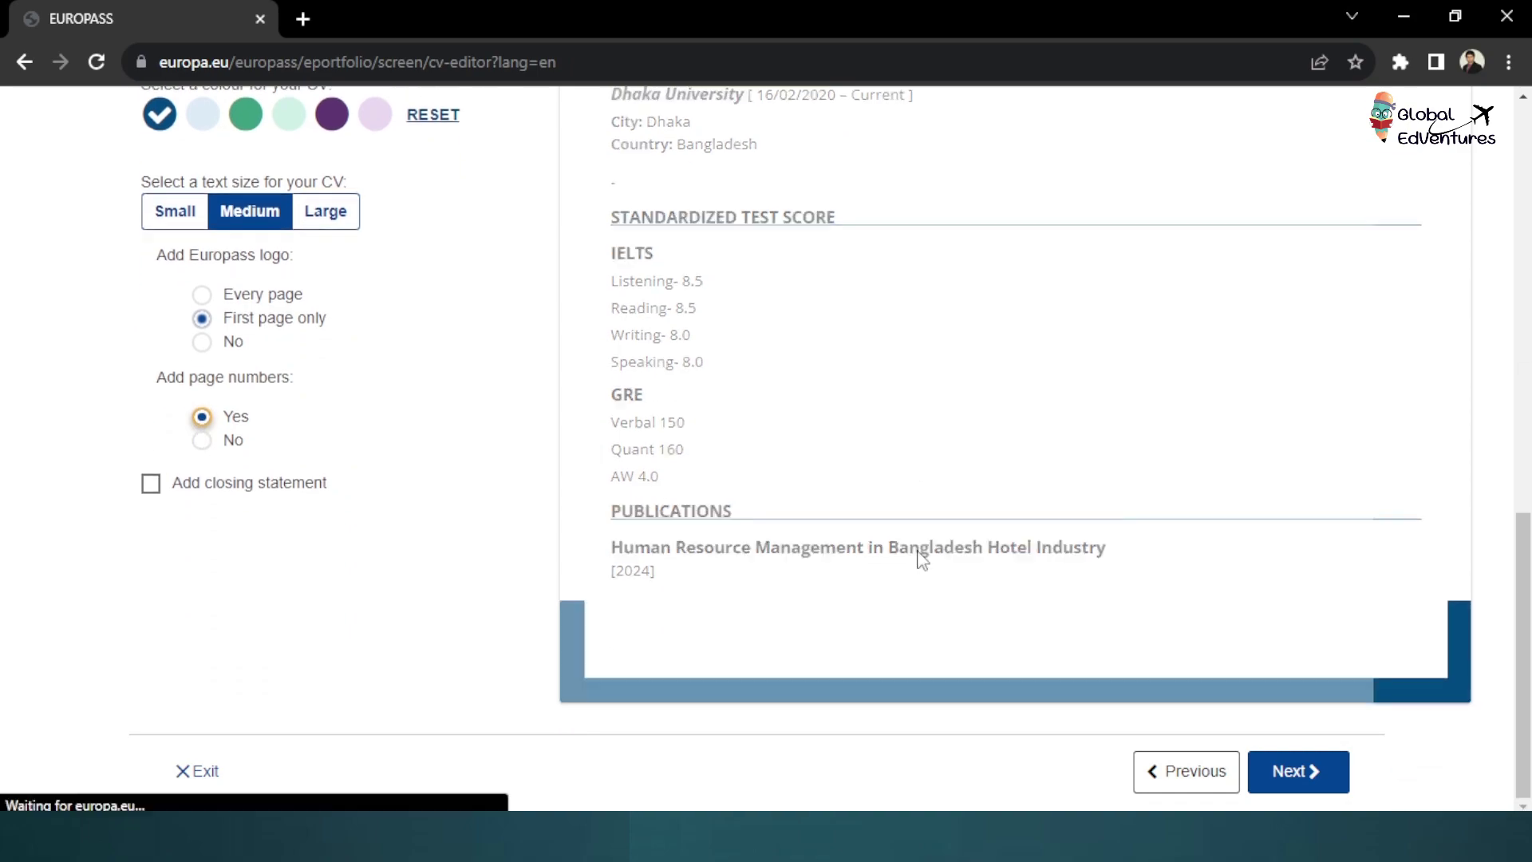
scroll(1164, 547, up, 8)
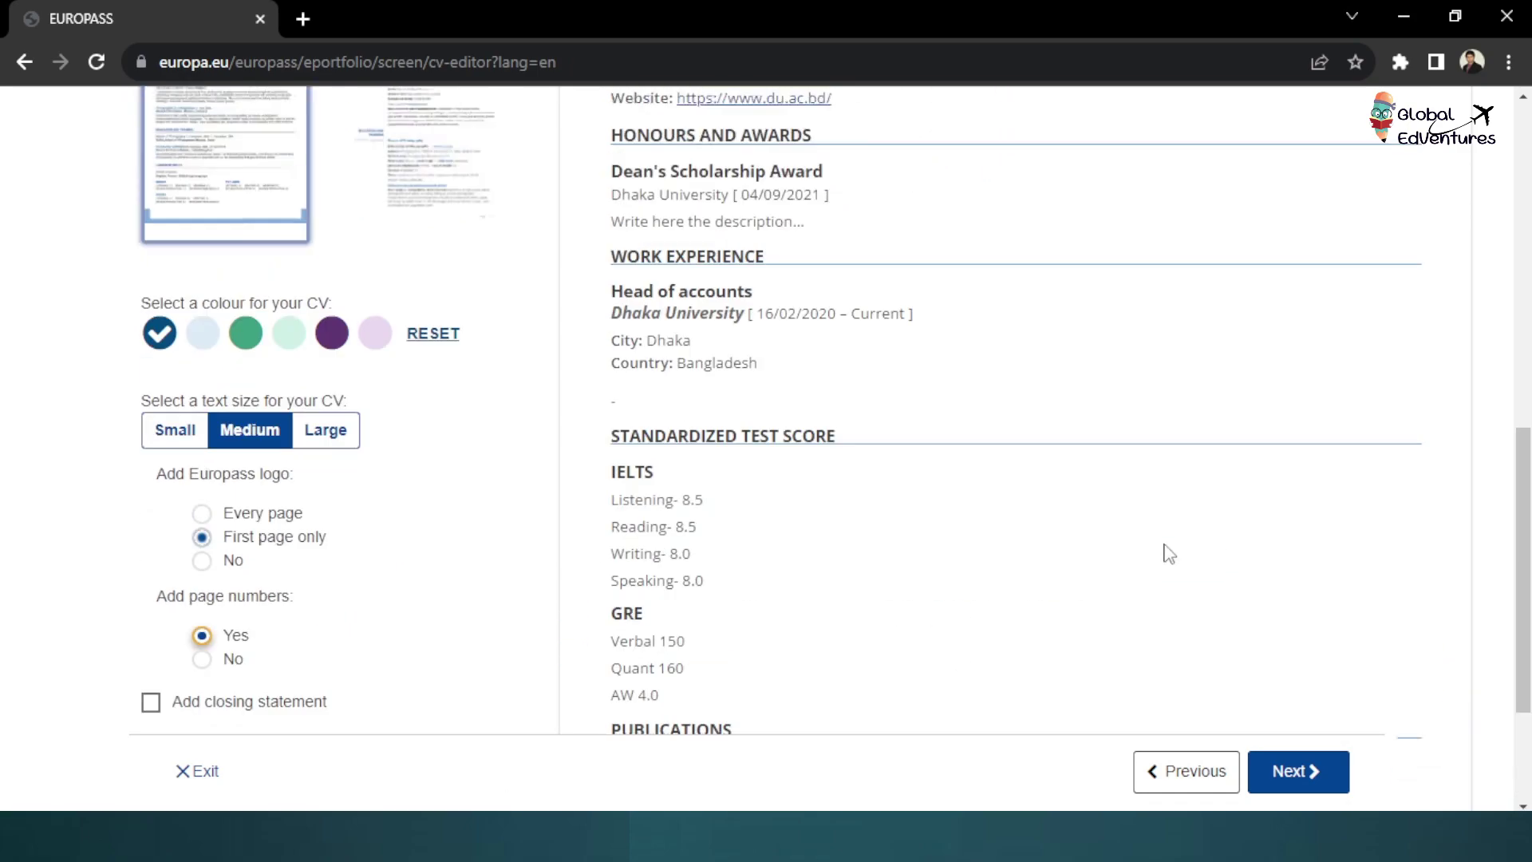
scroll(1166, 551, up, 2)
scroll(1163, 548, down, 7)
Check the numbered preview and download the CV as a PDF
scroll(1038, 566, up, 6)
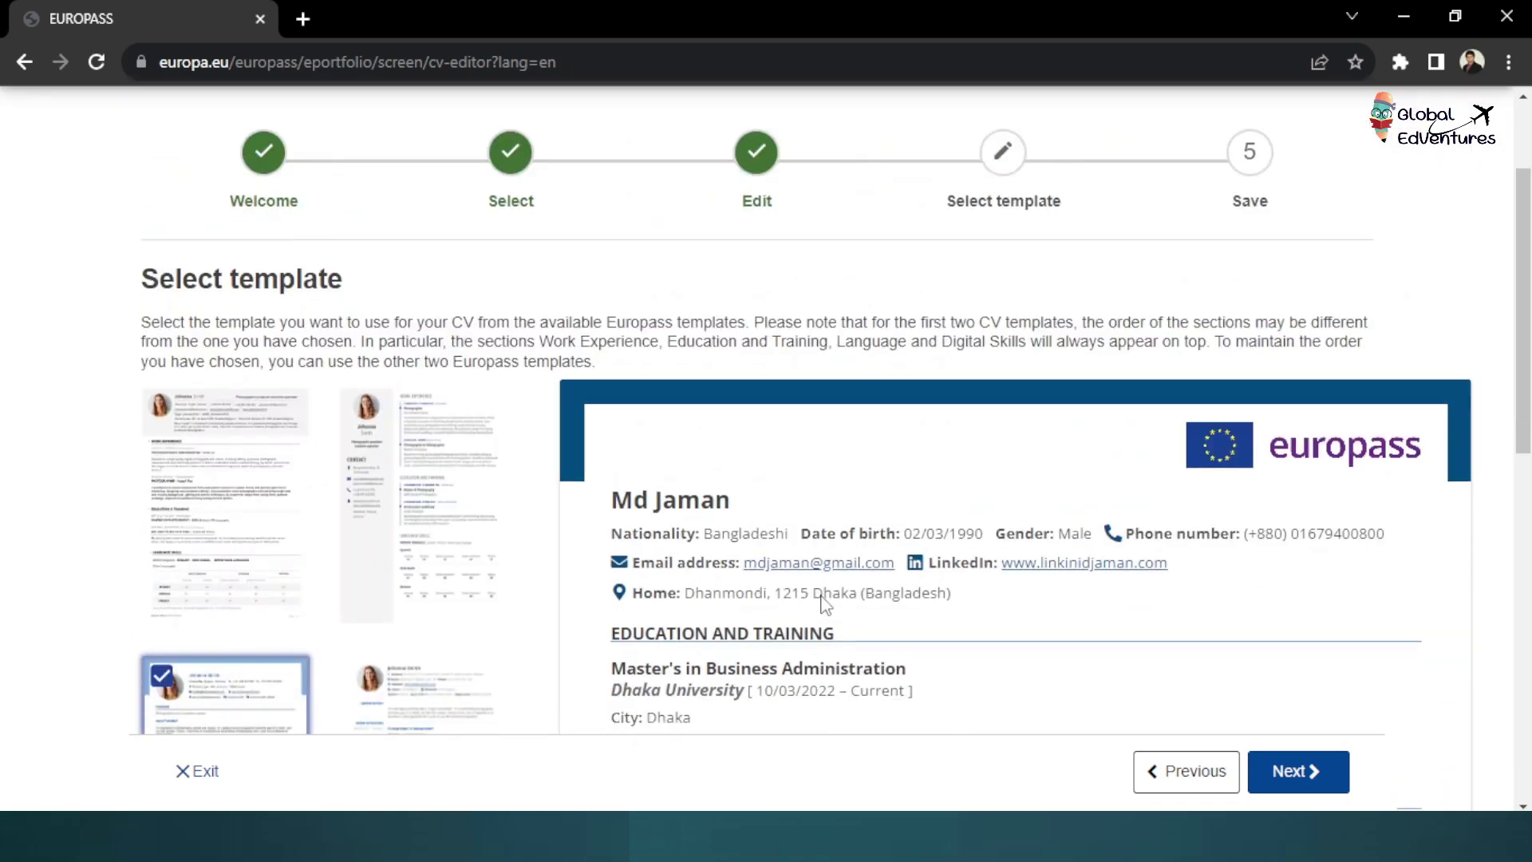
scroll(916, 588, down, 4)
scroll(826, 605, down, 7)
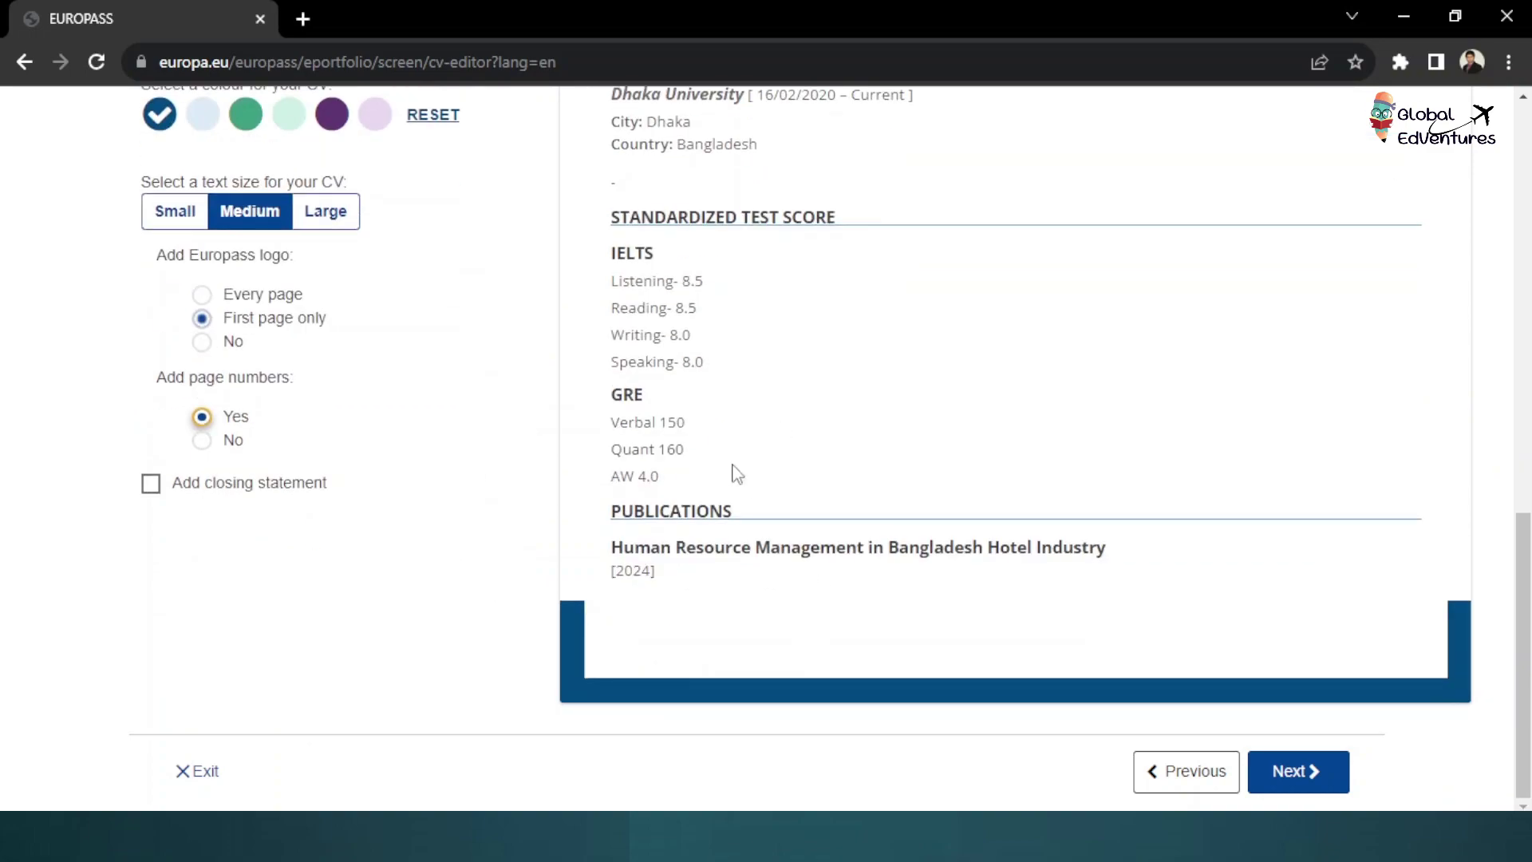
scroll(738, 474, up, 8)
scroll(737, 474, down, 8)
click(1308, 772)
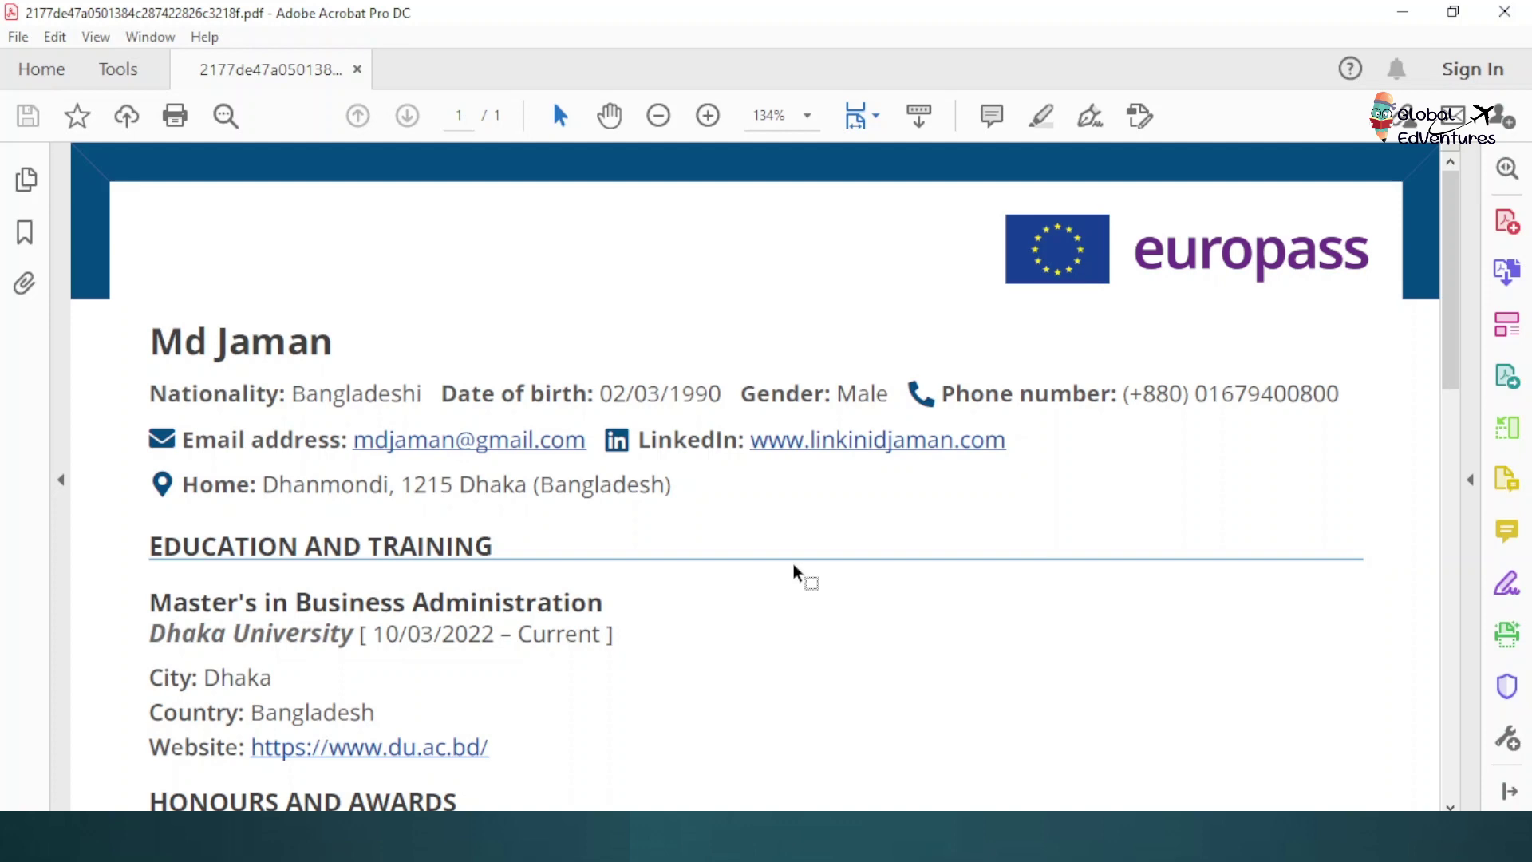
Scroll the exported CV PDF from the header to Publications and the 1 / 1 footer
scroll(793, 564, down, 10)
scroll(793, 570, down, 5)
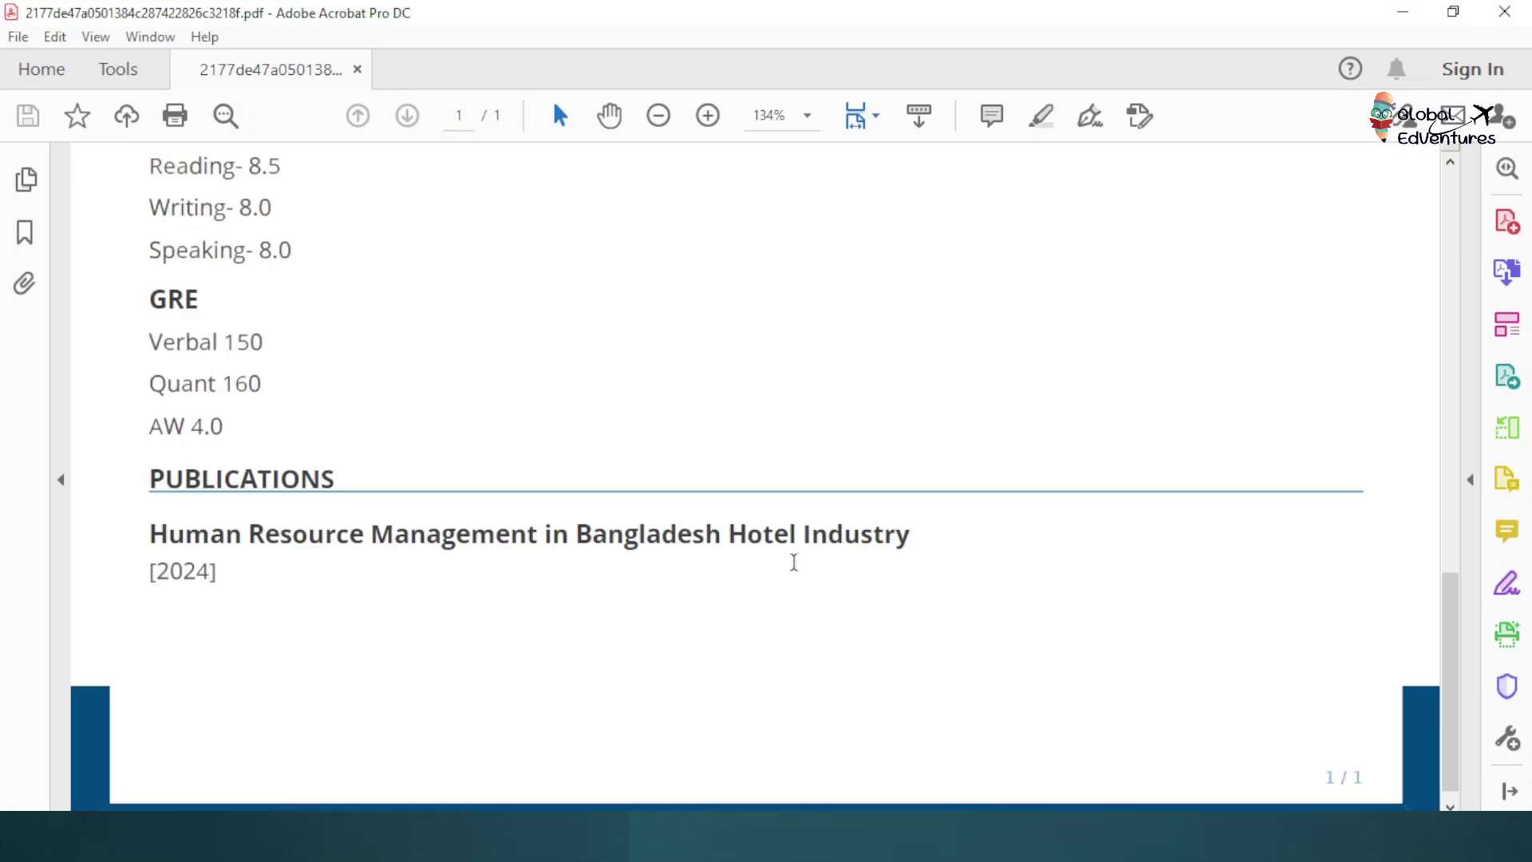
scroll(792, 566, up, 10)
scroll(786, 569, down, 2)
scroll(786, 569, down, 8)
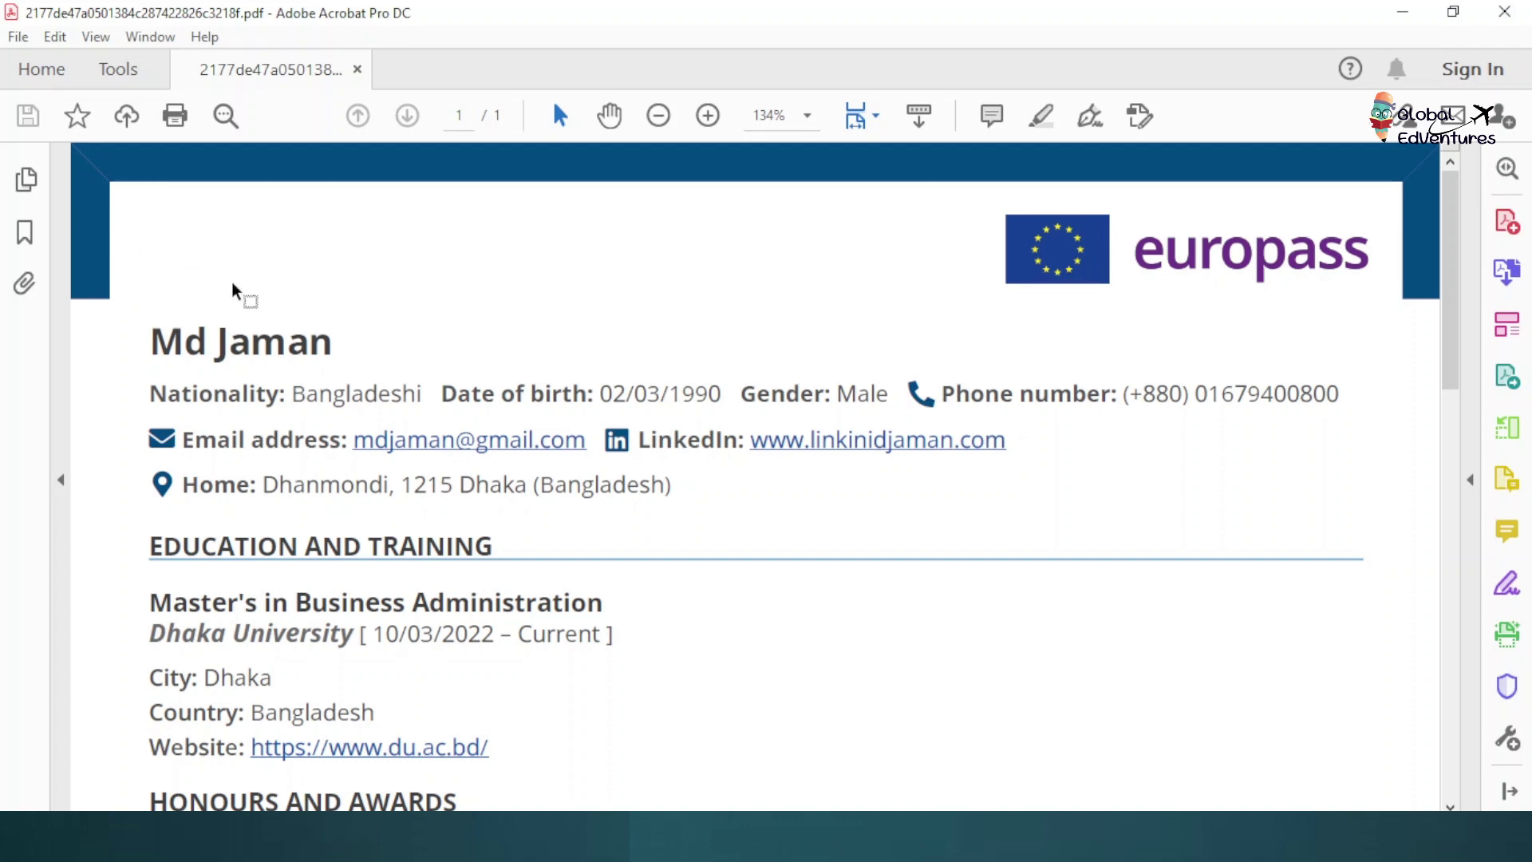
scroll(233, 281, down, 3)
scroll(233, 282, down, 12)
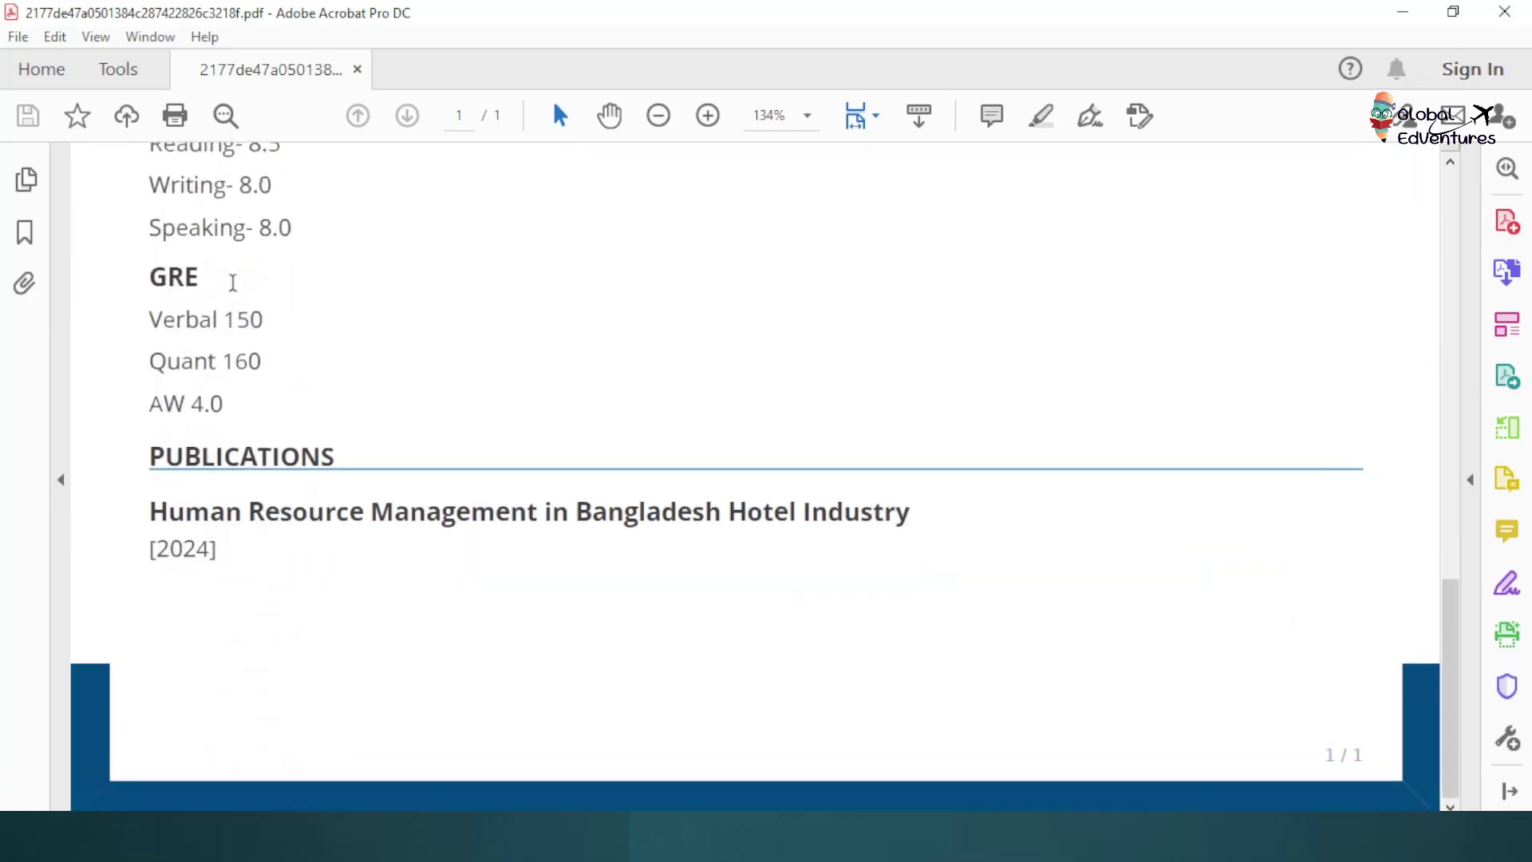